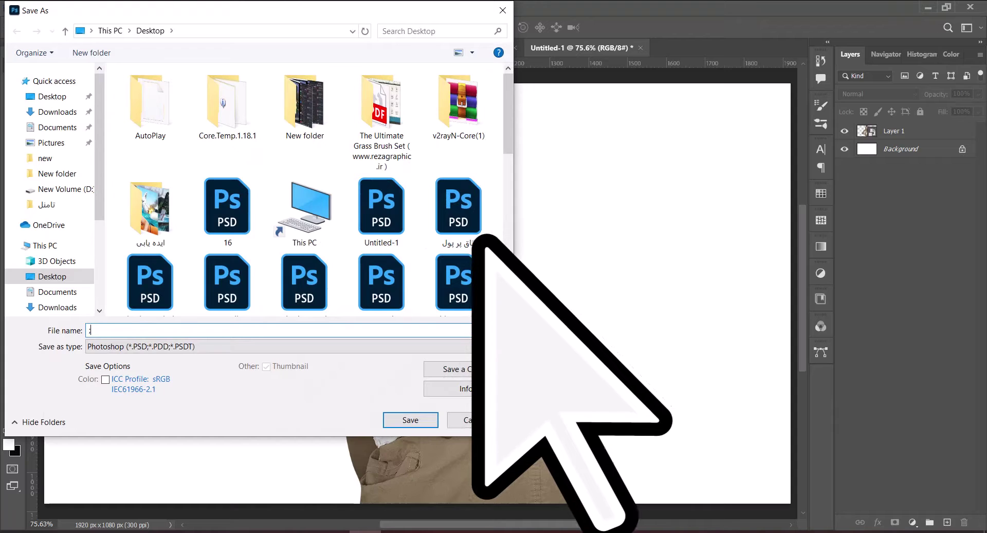
# Save the composite as a PSD named 'کوسشن ب' with Maximize Compatibility accepted.
pyautogui.press('Return')
pyautogui.click(640, 148)
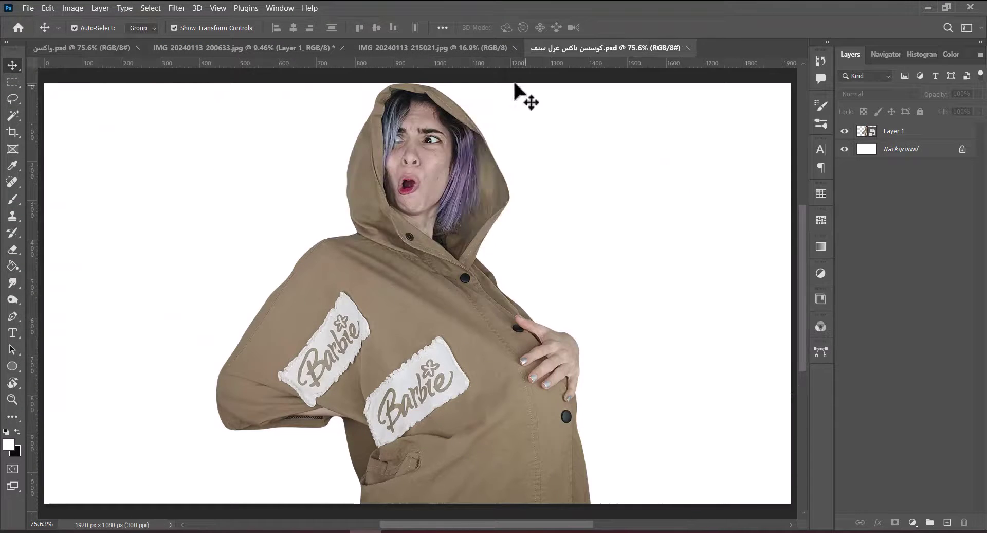
# In IMG_20240113_215021.jpg, start a Pen path curving along the frying pan's rim.
pyautogui.click(432, 47)
pyautogui.scroll(2, 403, 234)
pyautogui.press('p')
pyautogui.click(387, 235)
pyautogui.moveTo(328, 191); pyautogui.dragTo(289, 183)
# Continue the Pen path below the pan rim and down the finger edge.
pyautogui.scroll(-3, 309, 186)
pyautogui.hscroll(-5, 309, 185)
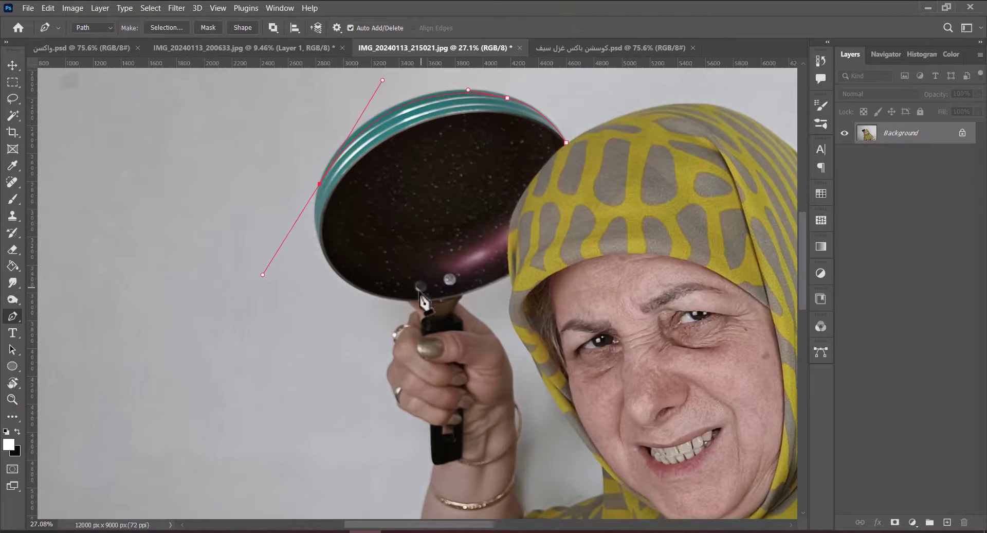
pyautogui.click(411, 326)
pyautogui.click(416, 310)
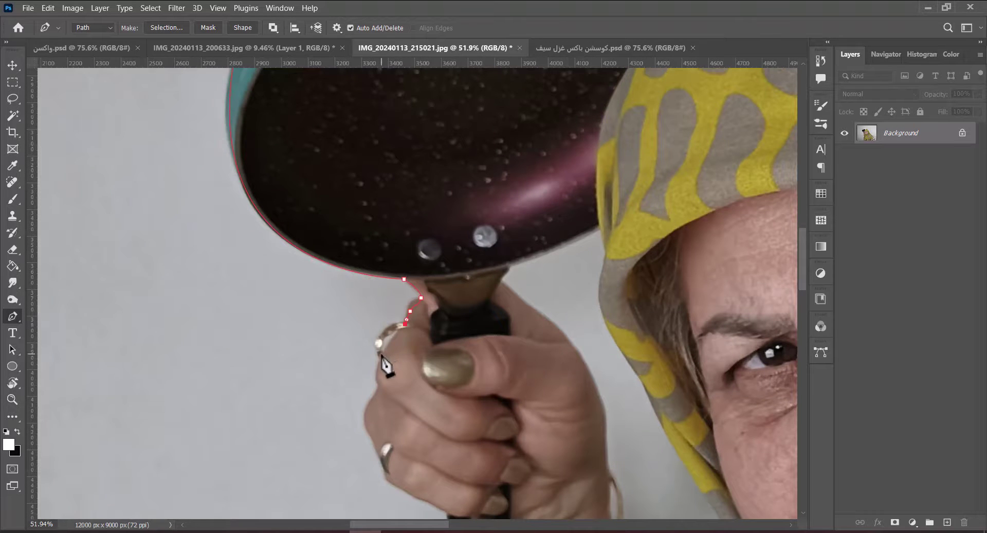
pyautogui.click(383, 376)
pyautogui.moveTo(380, 385); pyautogui.dragTo(378, 394)
pyautogui.scroll(-2, 379, 402)
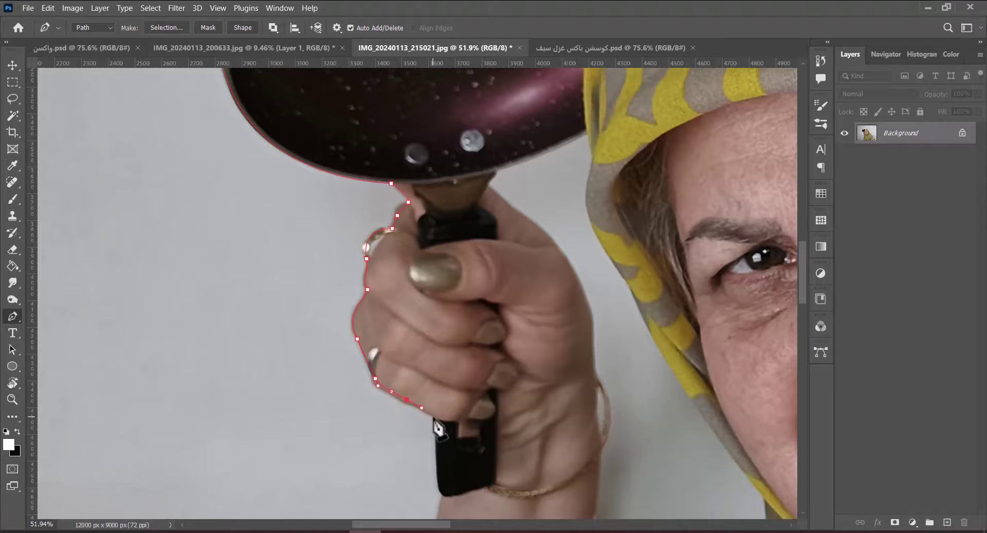
pyautogui.scroll(-2, 445, 462)
pyautogui.moveTo(409, 392); pyautogui.dragTo(366, 325)
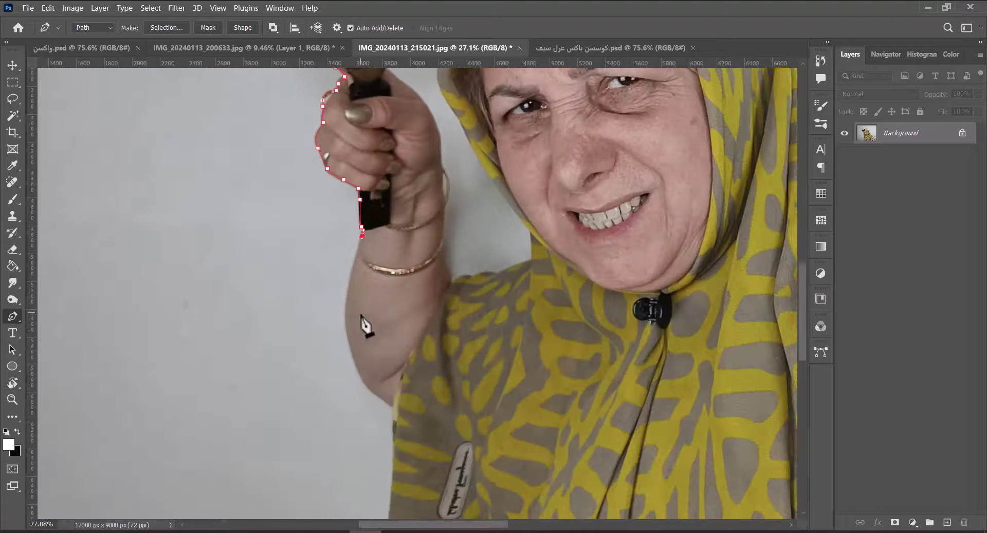
# Extend the outline down the arm, along the body's left edge and across the bottom.
pyautogui.click(395, 409)
pyautogui.scroll(-3, 360, 386)
pyautogui.moveTo(331, 388); pyautogui.dragTo(345, 314)
pyautogui.click(340, 340)
pyautogui.click(341, 398)
pyautogui.click(347, 433)
pyautogui.hscroll(4, 391, 458)
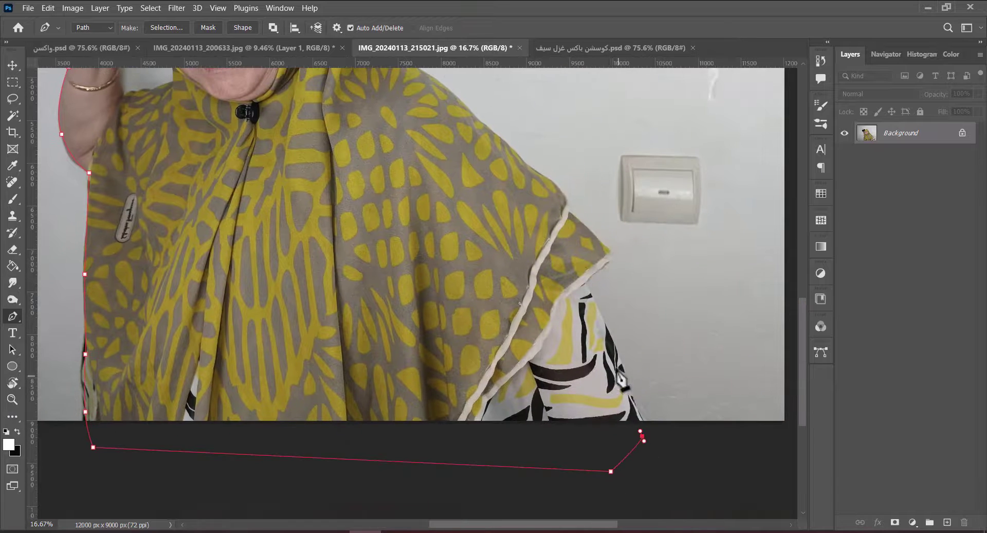
# Close the outline up the shoulder and scarf edge back to the start.
pyautogui.moveTo(521, 152); pyautogui.dragTo(566, 383)
pyautogui.scroll(2, 566, 383)
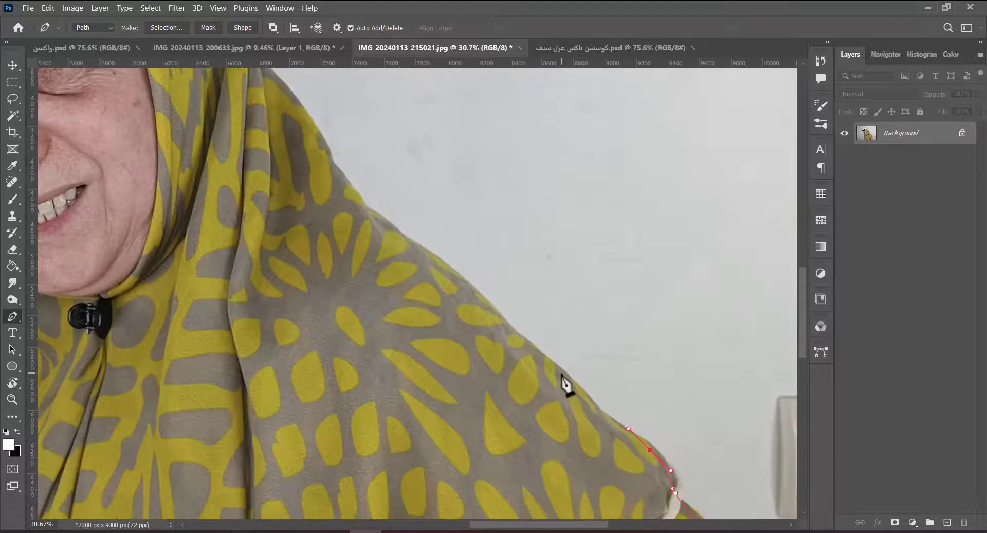
pyautogui.scroll(5, 412, 298)
pyautogui.hscroll(-2, 411, 298)
pyautogui.click(401, 298)
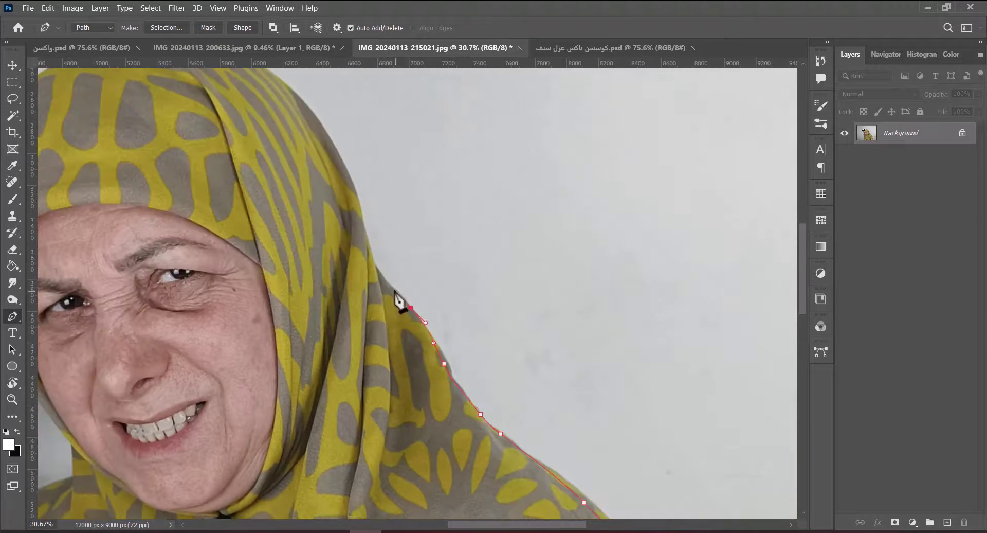
pyautogui.scroll(1, 377, 236)
pyautogui.scroll(3, 391, 277)
pyautogui.hscroll(-2, 391, 278)
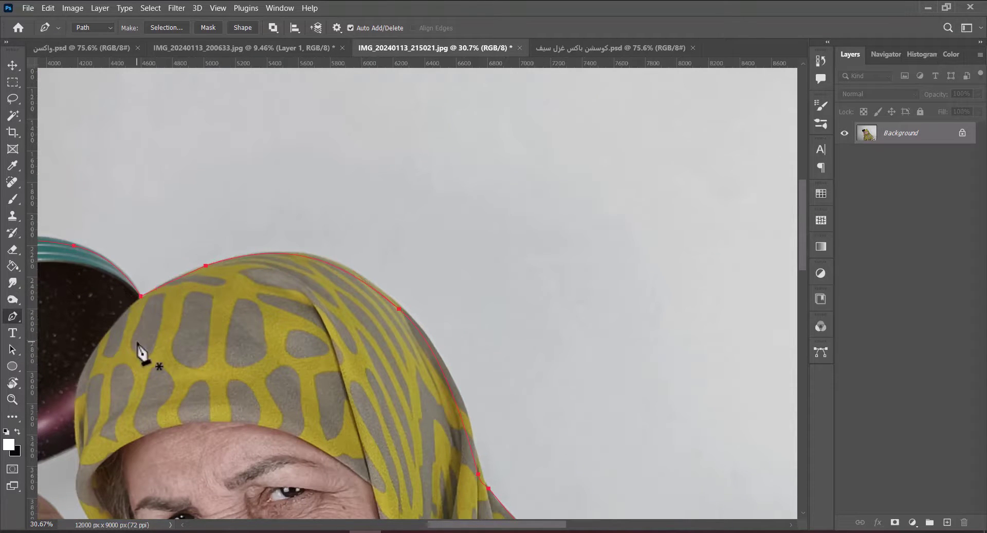
# Turn the path into a selection, copy the woman to a new layer and drag it into the composite.
pyautogui.hotkey('ctrl', 'Return')
pyautogui.hotkey('ctrl', '0')
pyautogui.hotkey('ctrl', 'j')
pyautogui.press('v')
pyautogui.moveTo(537, 337); pyautogui.dragTo(566, 180)
# Convert the older woman's Layer 2 to a smart object and scale it to about 19%.
pyautogui.hotkey('ctrl', '0')
pyautogui.rightClick(901, 155)
pyautogui.click(843, 208)
pyautogui.hotkey('ctrl', 't')
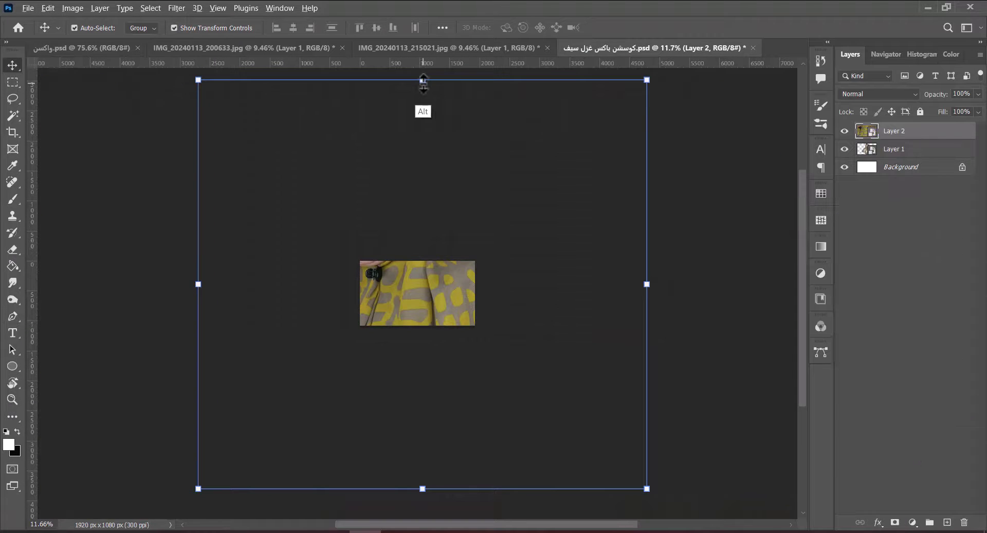
pyautogui.moveTo(423, 79); pyautogui.dragTo(423, 241)
pyautogui.click(637, 27)
# Scale the older woman to fill the right side and move her right and down.
pyautogui.hotkey('ctrl', '0')
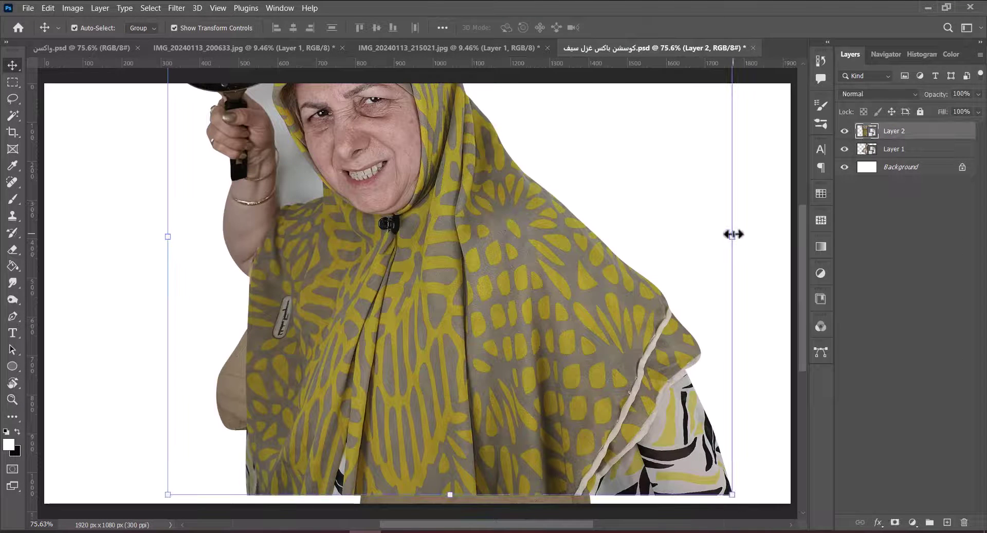
pyautogui.moveTo(734, 234); pyautogui.dragTo(607, 234)
pyautogui.rightClick(452, 282)
pyautogui.moveTo(372, 216); pyautogui.dragTo(606, 252)
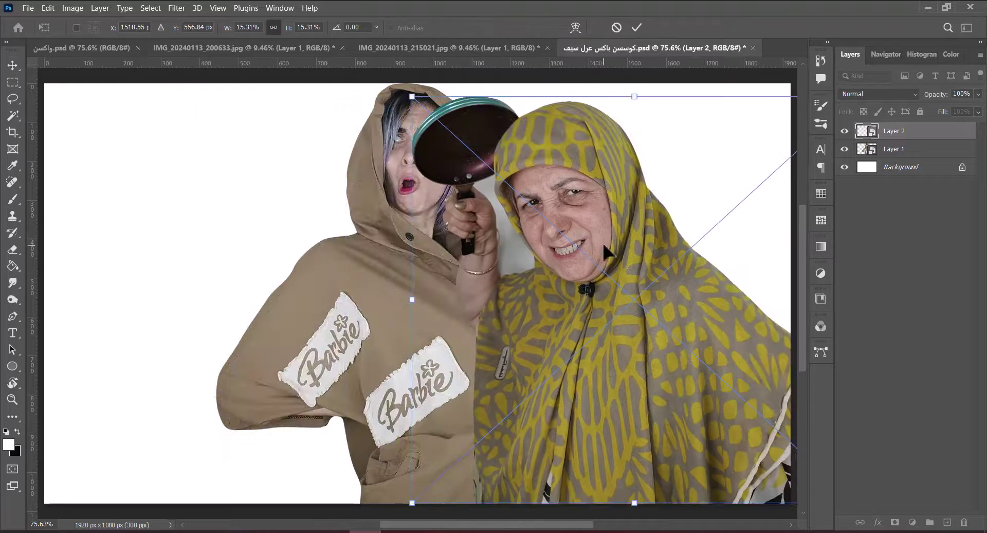
pyautogui.click(637, 27)
# Flip the younger woman horizontally, move her to the left and resize her.
pyautogui.scroll(-3, 637, 249)
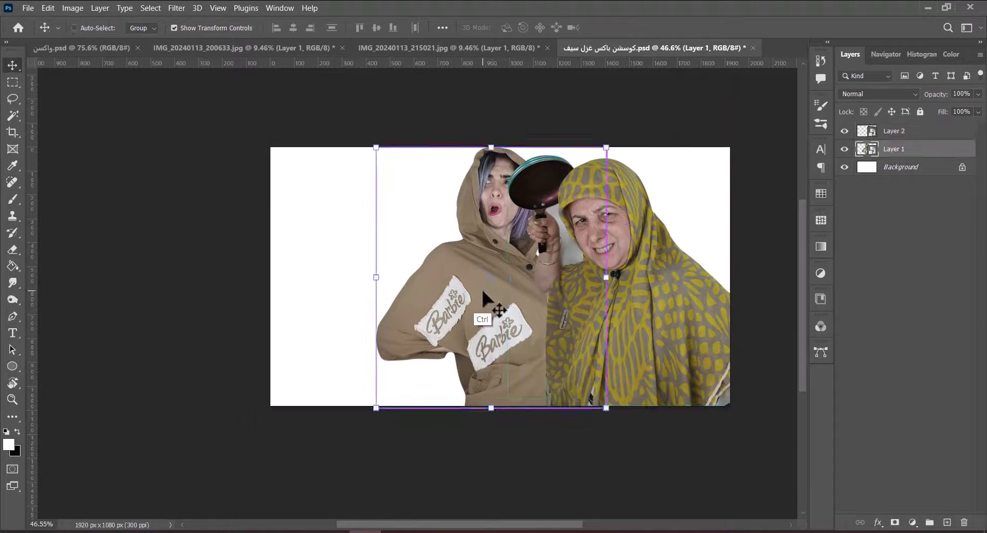
pyautogui.hotkey('ctrl', 't')
pyautogui.rightClick(481, 287)
pyautogui.click(501, 273)
pyautogui.moveTo(494, 278); pyautogui.dragTo(406, 314)
pyautogui.moveTo(403, 177); pyautogui.dragTo(406, 154)
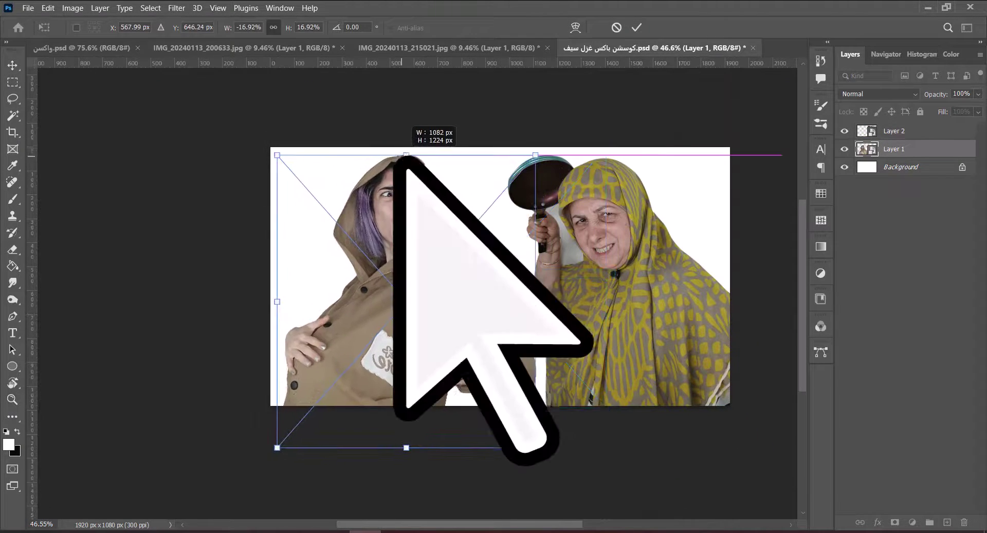
pyautogui.moveTo(398, 231); pyautogui.dragTo(419, 231)
pyautogui.click(636, 27)
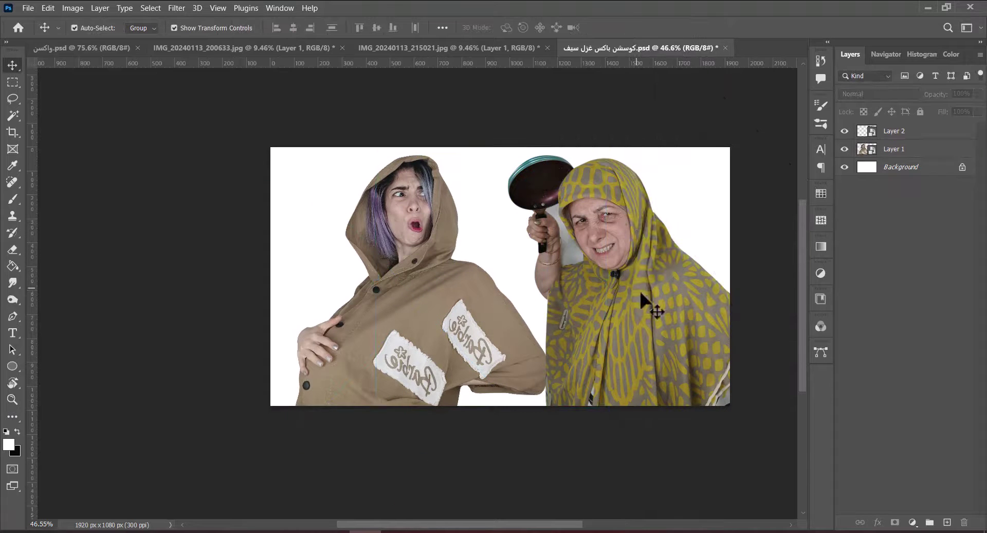
# Shift the older woman left and shorten her; move the younger woman right and down.
pyautogui.moveTo(620, 314); pyautogui.dragTo(600, 314)
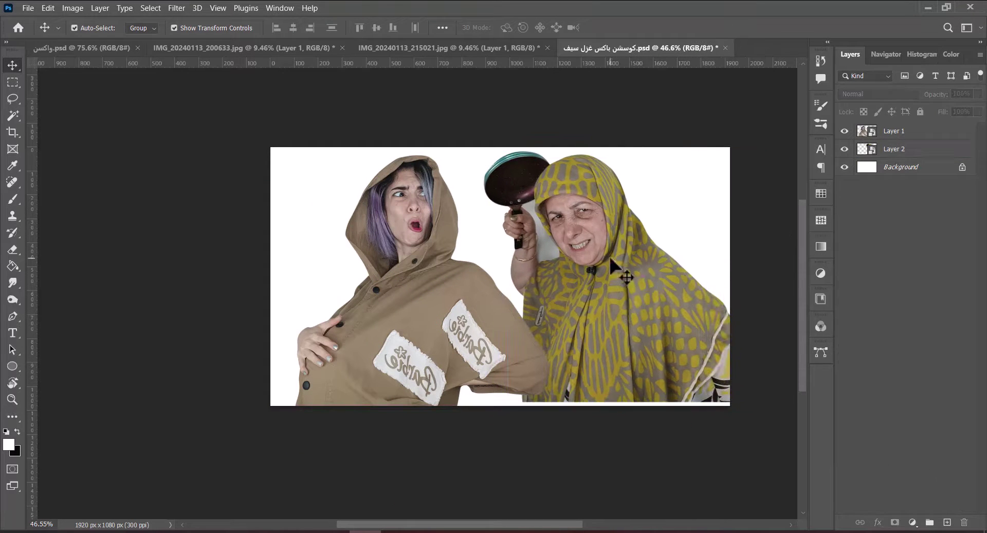
pyautogui.moveTo(621, 403); pyautogui.dragTo(622, 392)
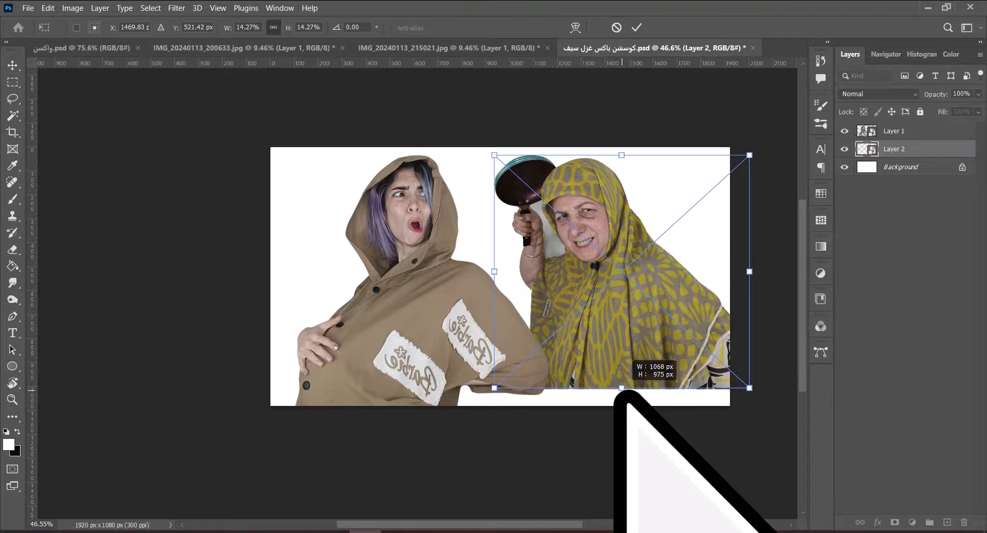
pyautogui.click(637, 27)
pyautogui.moveTo(423, 288); pyautogui.dragTo(437, 294)
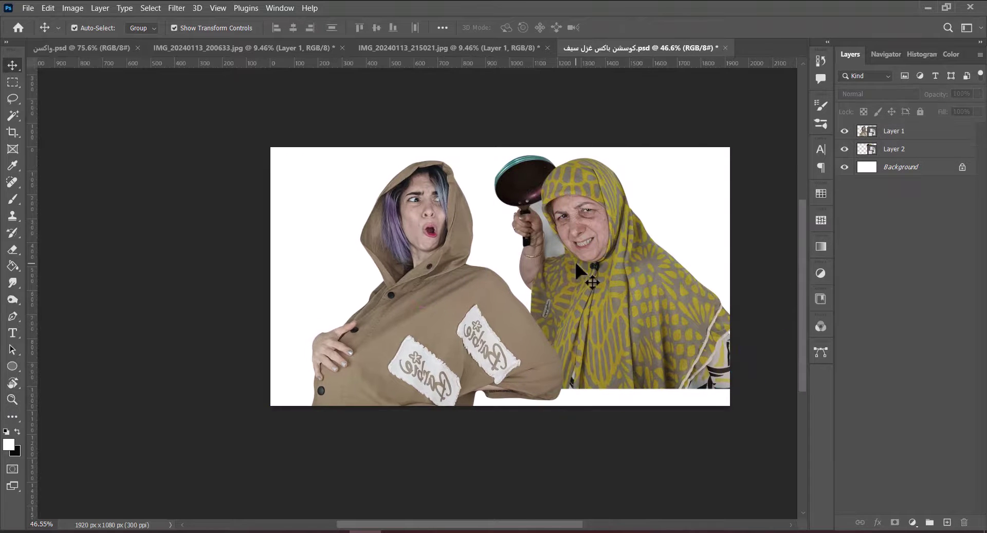
pyautogui.scroll(3, 575, 260)
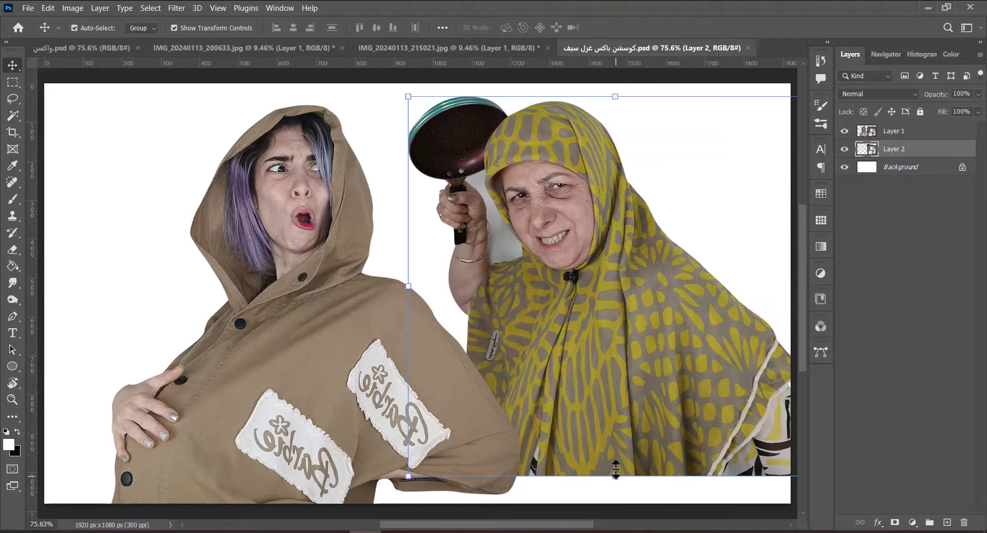
pyautogui.scroll(-3, 626, 203)
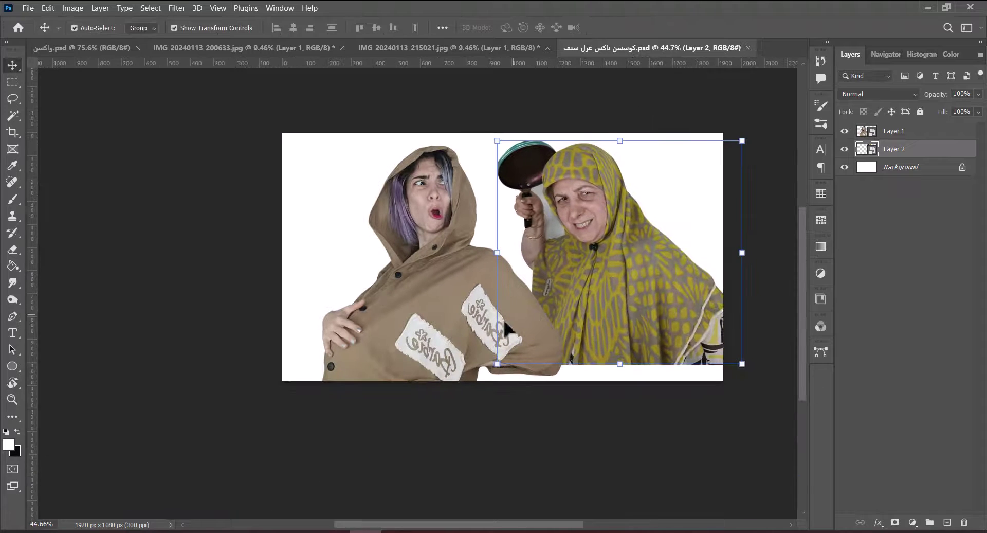
pyautogui.moveTo(439, 427); pyautogui.dragTo(441, 434)
pyautogui.click(637, 28)
# Fine-tune both women's size and position so they fill the frame side by side.
pyautogui.click(628, 367)
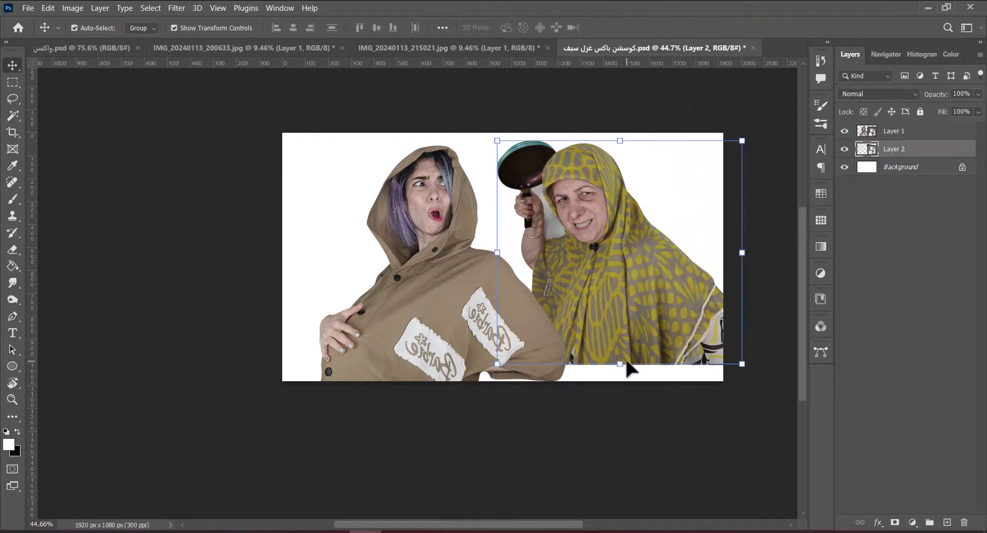
pyautogui.moveTo(632, 379); pyautogui.dragTo(617, 358)
pyautogui.click(636, 27)
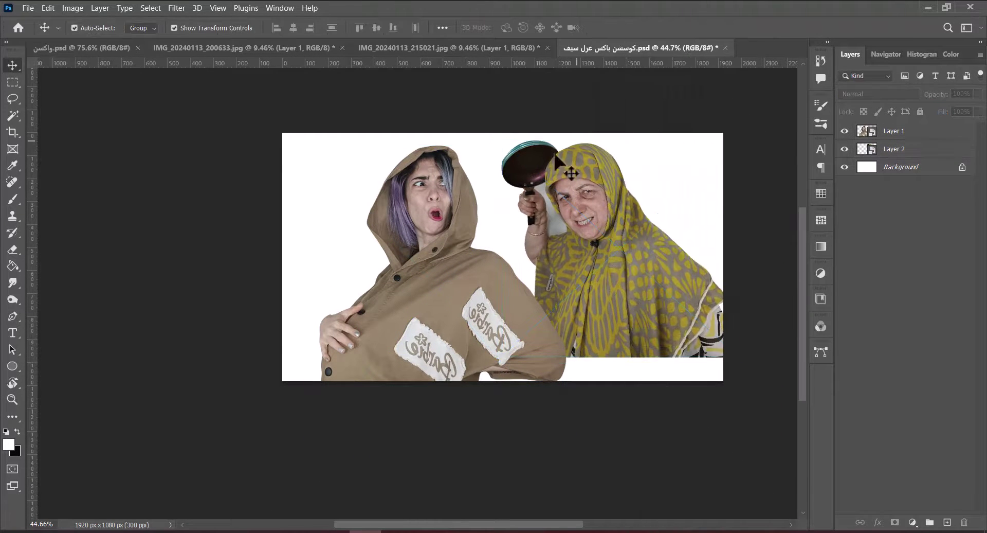
pyautogui.moveTo(448, 212); pyautogui.dragTo(449, 199)
pyautogui.moveTo(445, 422); pyautogui.dragTo(440, 435)
pyautogui.click(637, 27)
pyautogui.moveTo(620, 364); pyautogui.dragTo(622, 376)
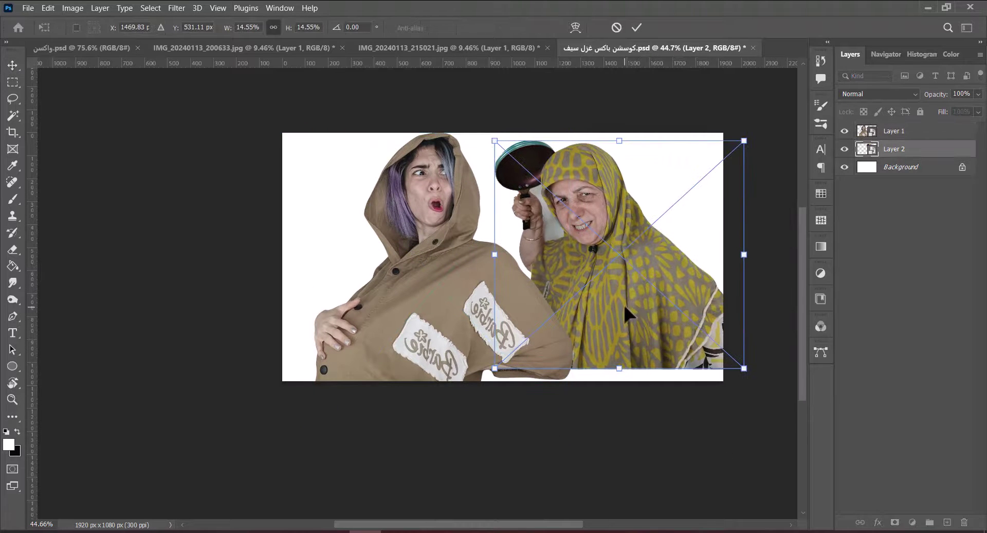
pyautogui.click(637, 27)
pyautogui.press('l')
pyautogui.scroll(5, 507, 304)
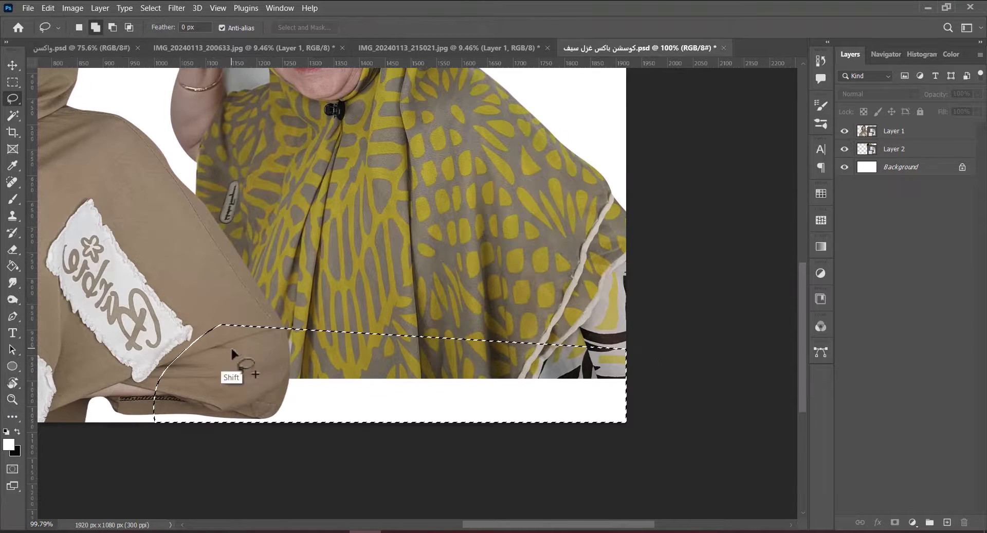
# Rasterize the older woman's layer.
pyautogui.rightClick(901, 148)
pyautogui.click(833, 253)
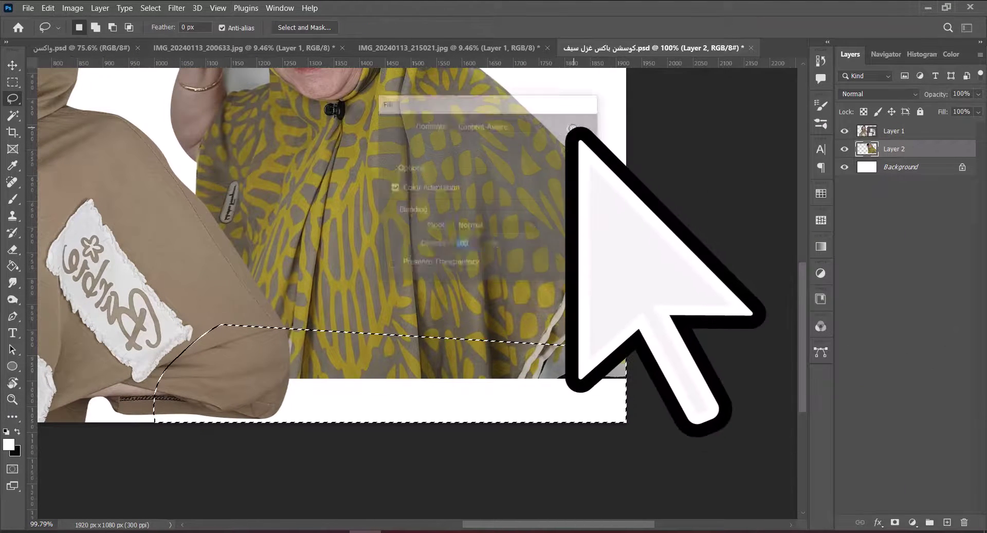
pyautogui.hotkey('ctrl', '0')
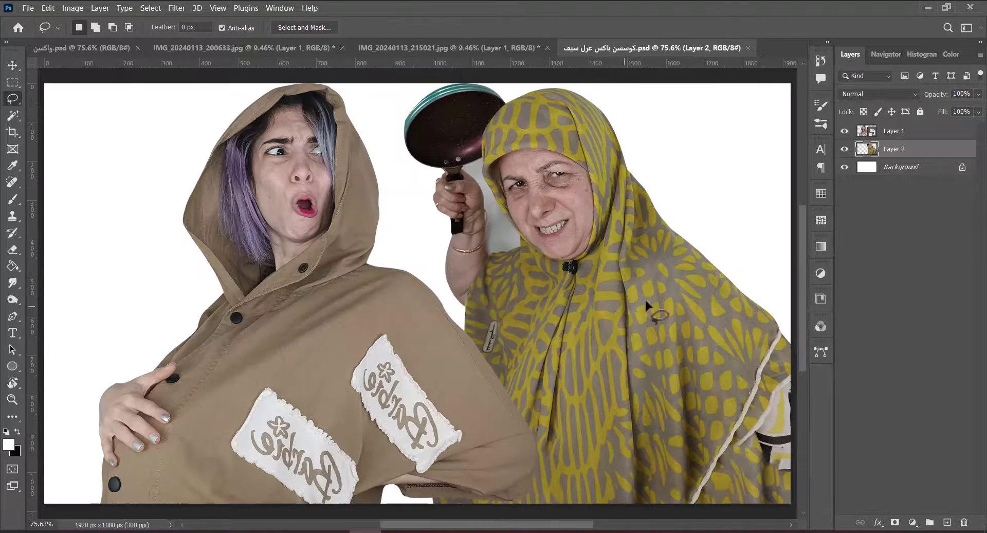
pyautogui.press('v')
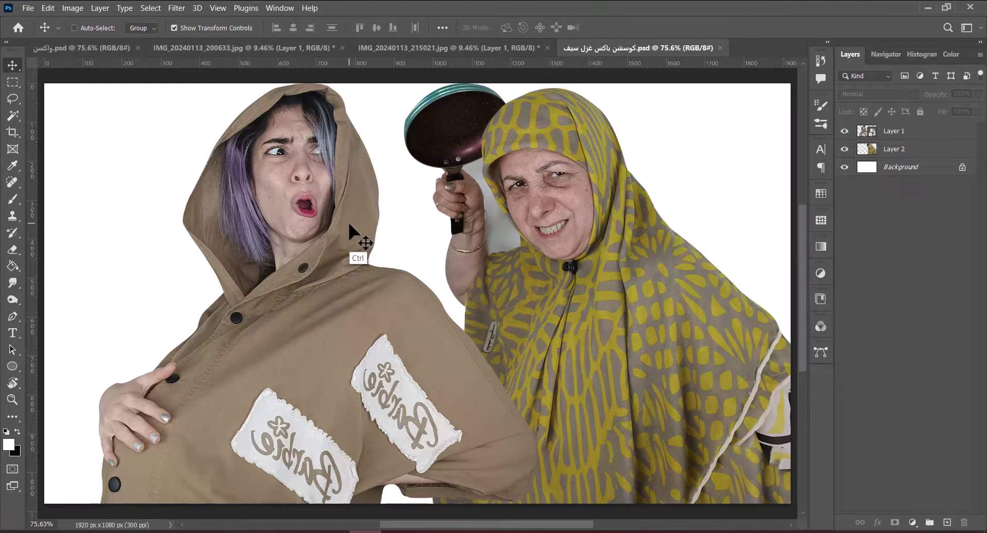
# Place background image 11 from D:\Photoshop backgrounds\Bedroom BackGround into the composite.
pyautogui.moveTo(205, 531)
pyautogui.click(175, 508)
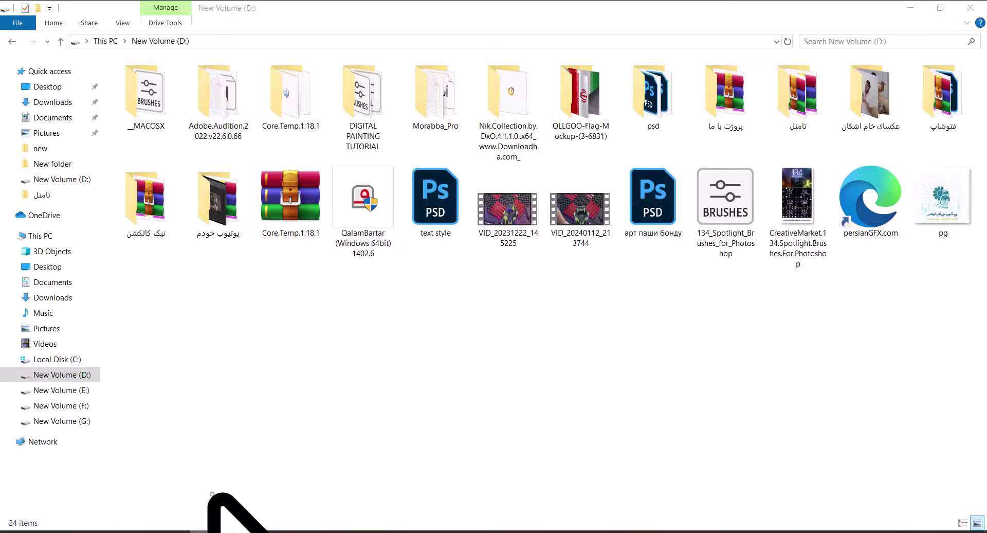
pyautogui.doubleClick(707, 114)
pyautogui.doubleClick(866, 105)
pyautogui.doubleClick(291, 97)
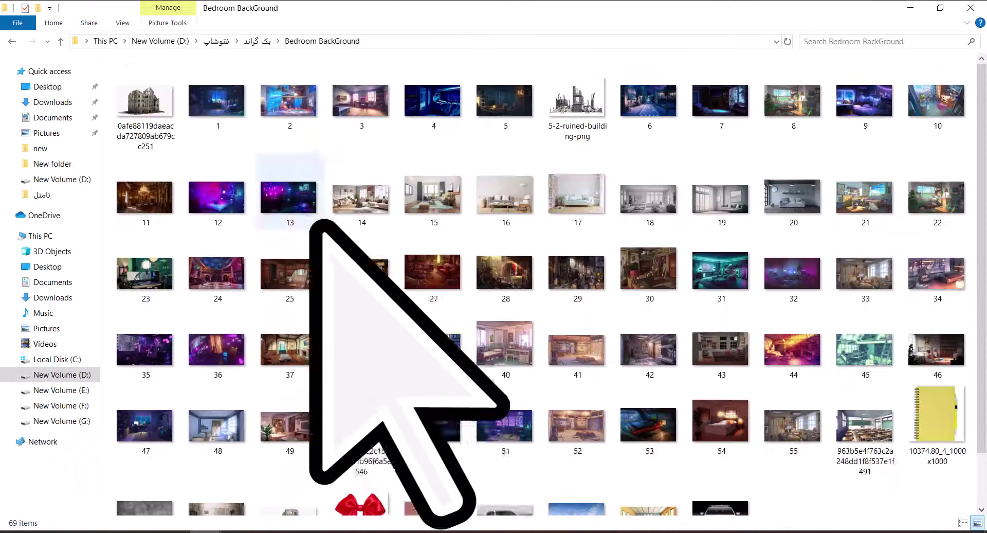
pyautogui.press('Down')
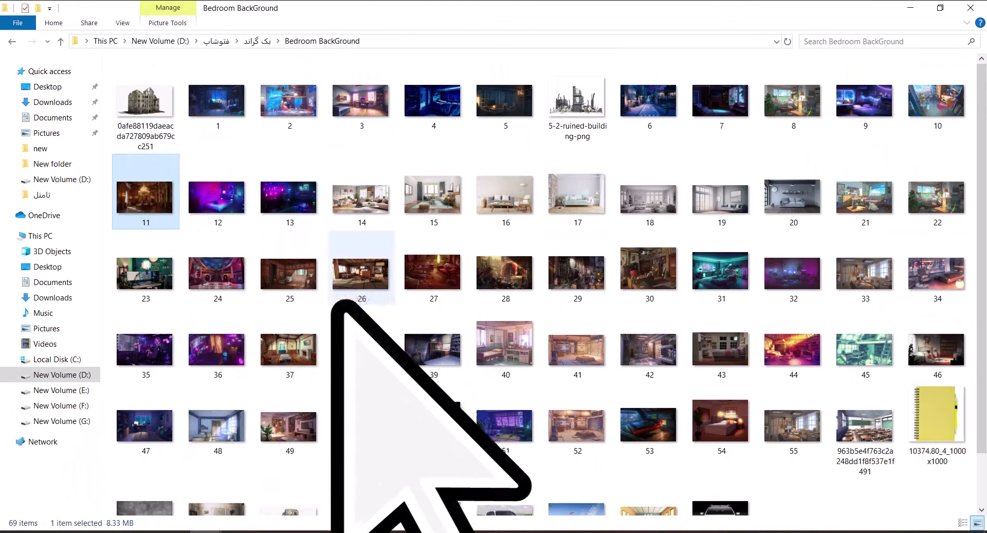
pyautogui.moveTo(309, 330); pyautogui.dragTo(351, 353)
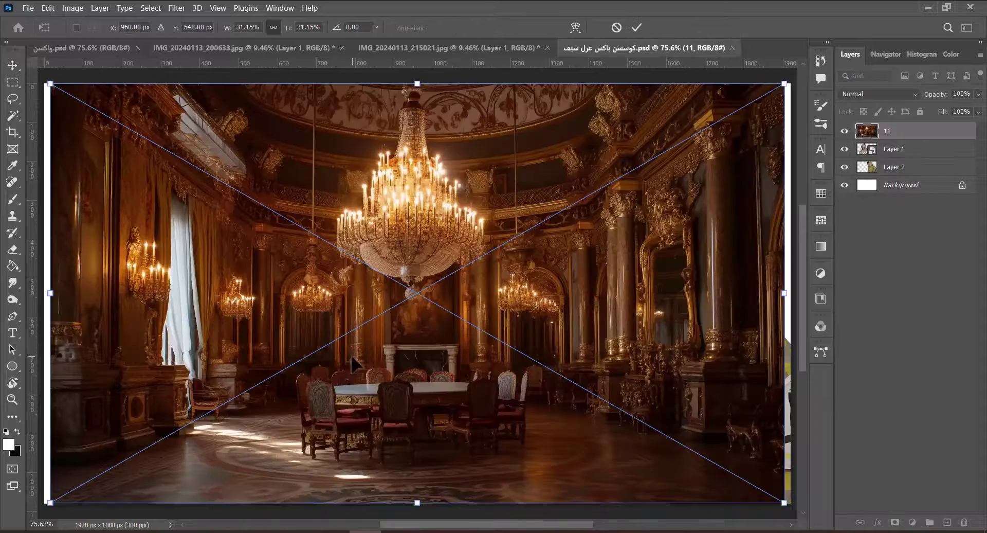
pyautogui.hotkey('ctrl', '-')
pyautogui.hotkey('ctrl', '-')
# Enlarge the hall to fill the canvas, move it below both women and make it a smart object.
pyautogui.moveTo(417, 434); pyautogui.dragTo(418, 452)
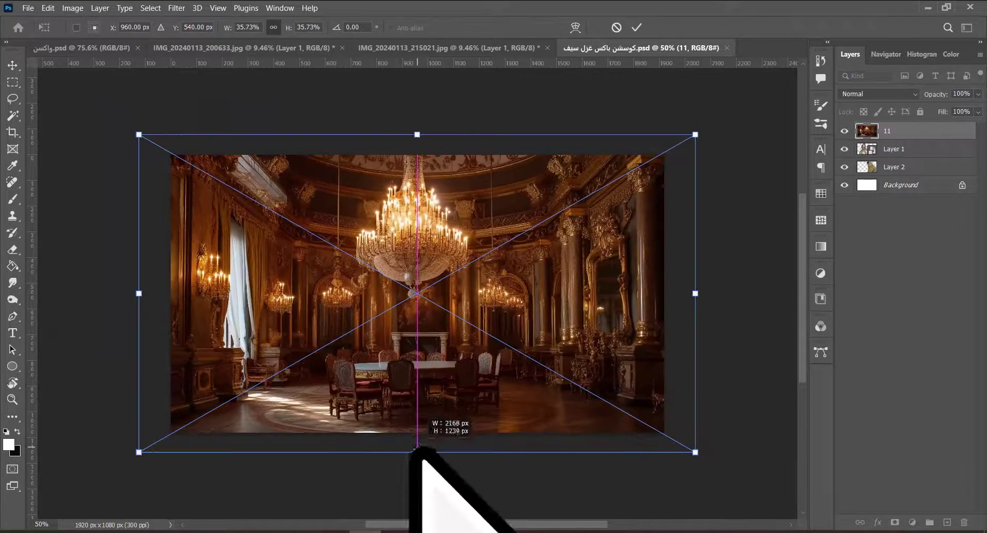
pyautogui.click(637, 28)
pyautogui.moveTo(880, 147); pyautogui.dragTo(882, 175)
pyautogui.rightClick(880, 170)
pyautogui.click(776, 254)
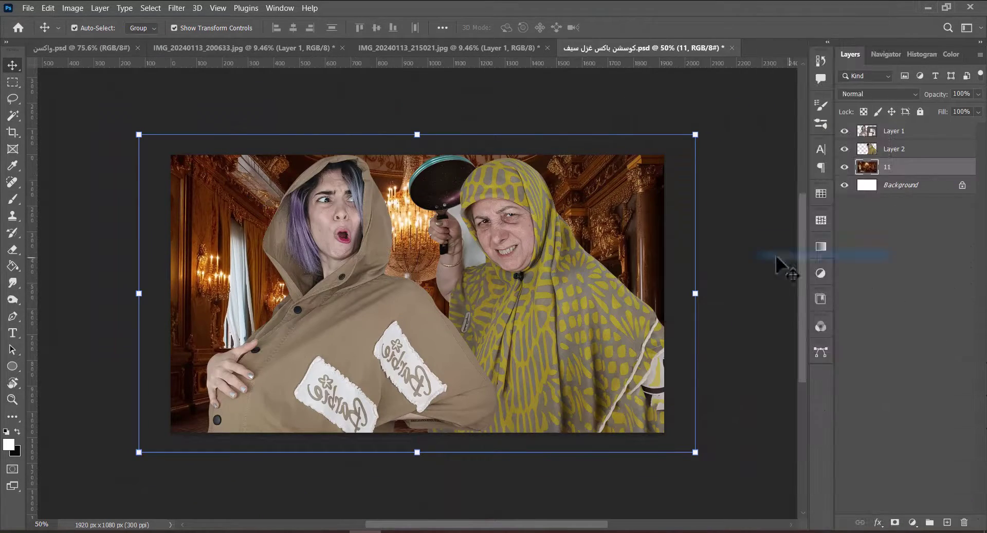
# Apply Camera Raw to the hall, lowering Highlights and Saturation and raising Texture.
pyautogui.click(177, 8)
pyautogui.click(216, 42)
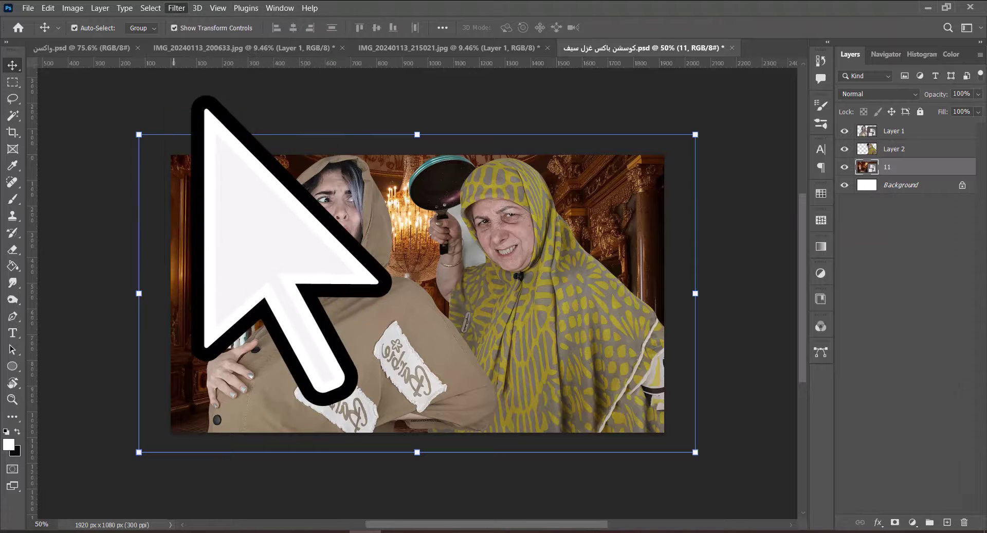
pyautogui.hotkey('shift', 'ctrl', 'a')
pyautogui.moveTo(795, 348); pyautogui.dragTo(742, 348)
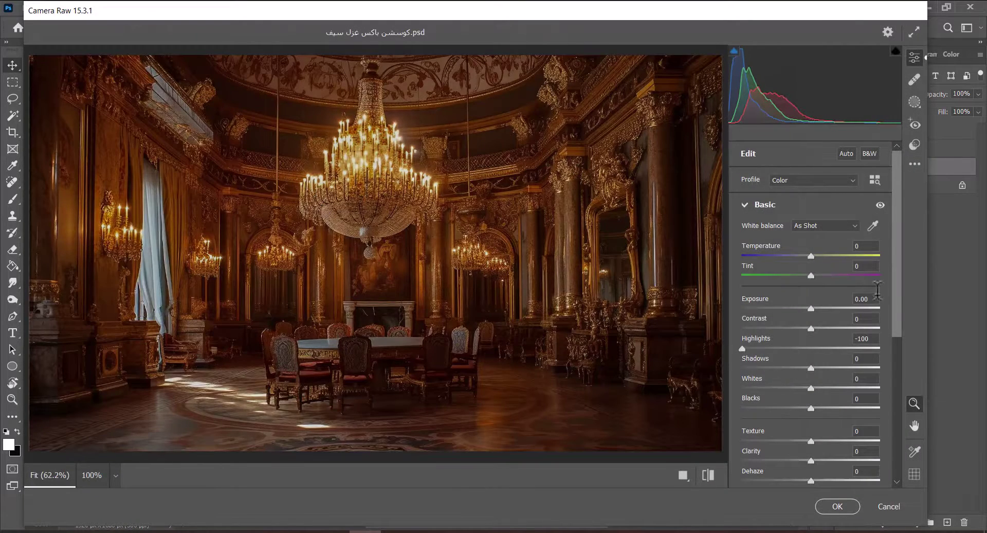
pyautogui.scroll(-2, 826, 398)
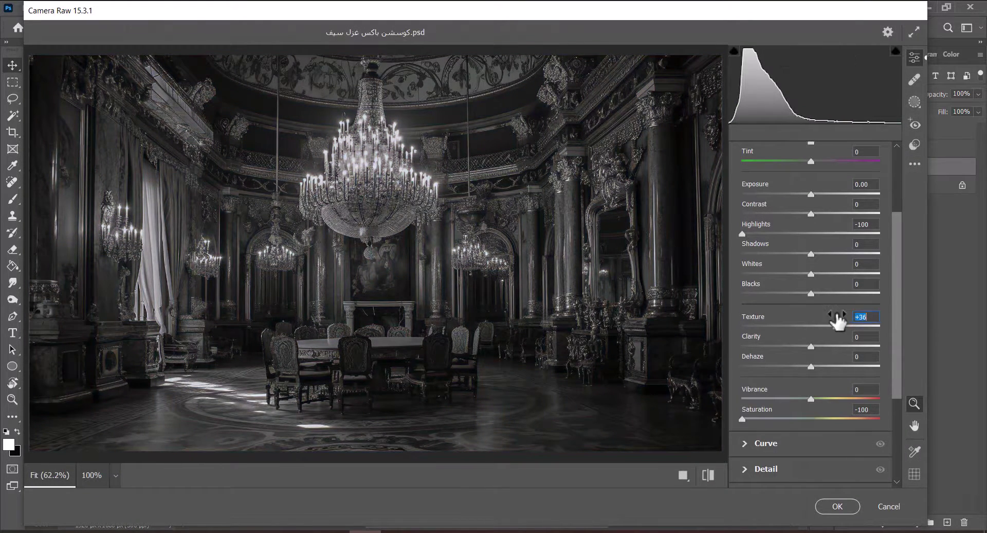
pyautogui.moveTo(768, 252); pyautogui.dragTo(782, 251)
pyautogui.click(838, 506)
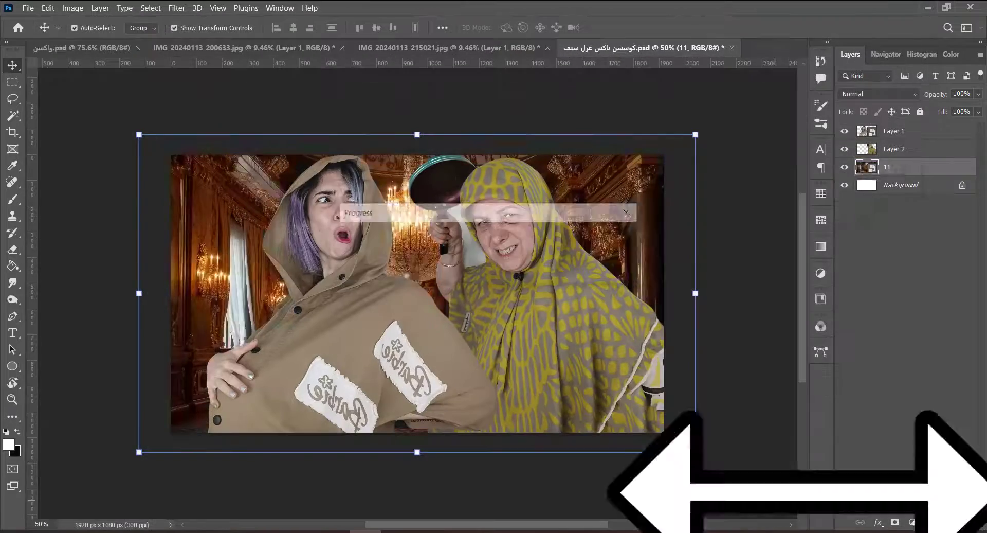
pyautogui.press('z')
pyautogui.moveTo(514, 267); pyautogui.dragTo(487, 311)
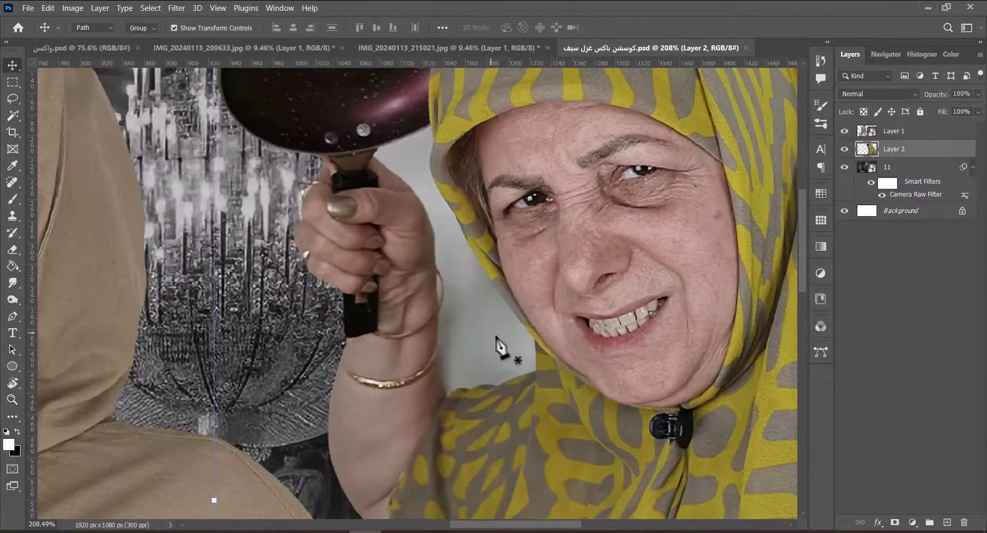
# Zoom in and trace a Pen path around the wall gap between raised hand and headscarf.
pyautogui.press('z')
pyautogui.moveTo(502, 347); pyautogui.dragTo(535, 334)
pyautogui.press('p')
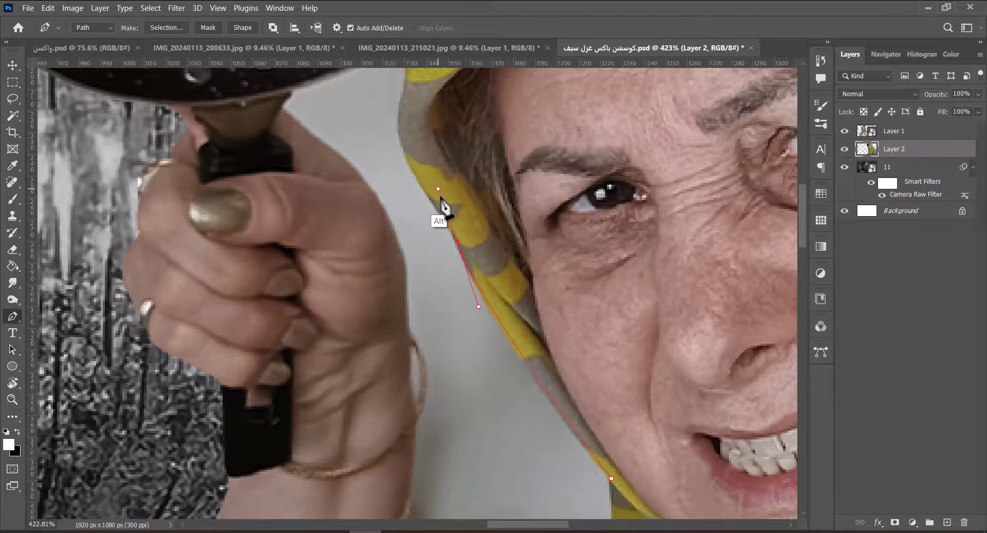
pyautogui.scroll(3, 442, 200)
pyautogui.moveTo(464, 312); pyautogui.dragTo(535, 426)
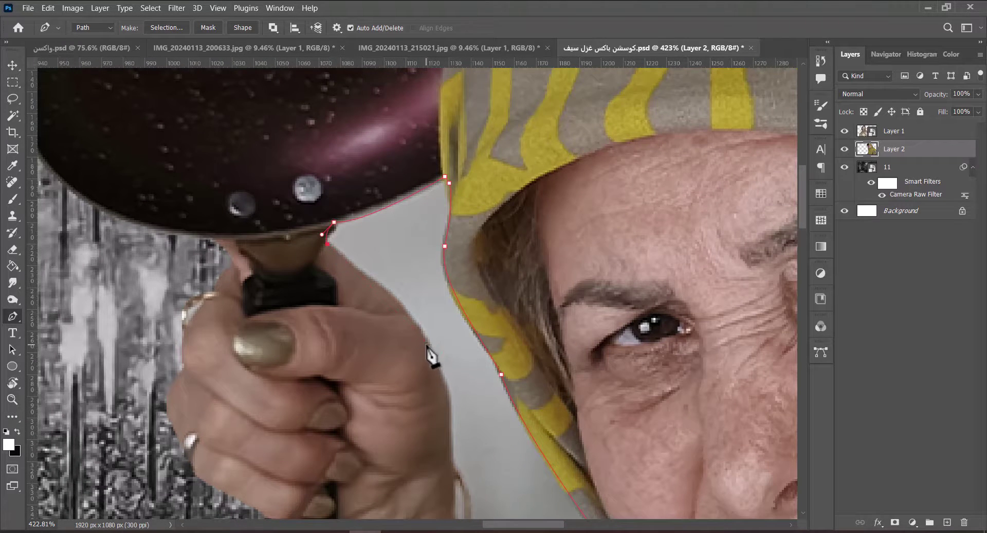
pyautogui.moveTo(427, 345); pyautogui.dragTo(445, 385)
pyautogui.moveTo(444, 385); pyautogui.dragTo(413, 218)
pyautogui.moveTo(415, 286); pyautogui.dragTo(416, 297)
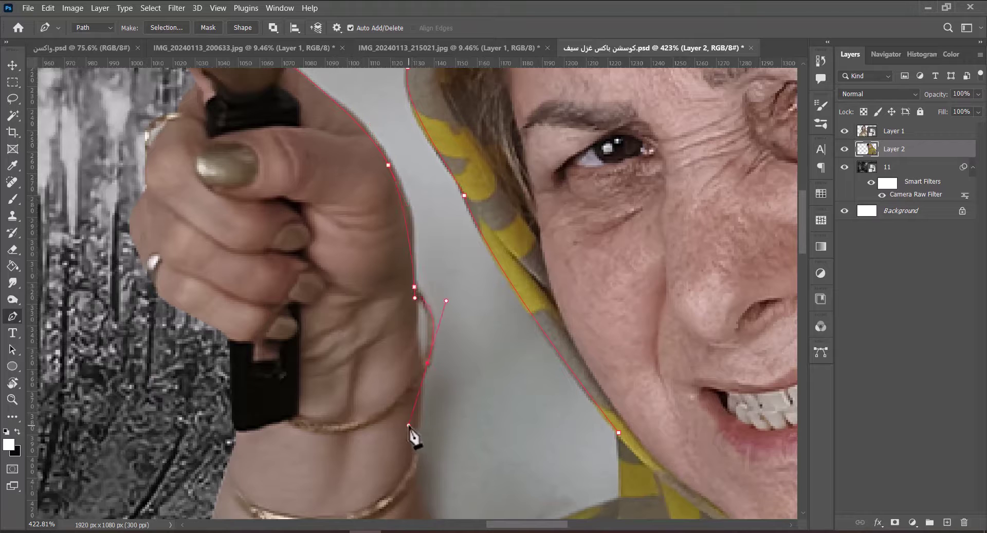
pyautogui.scroll(-3, 419, 465)
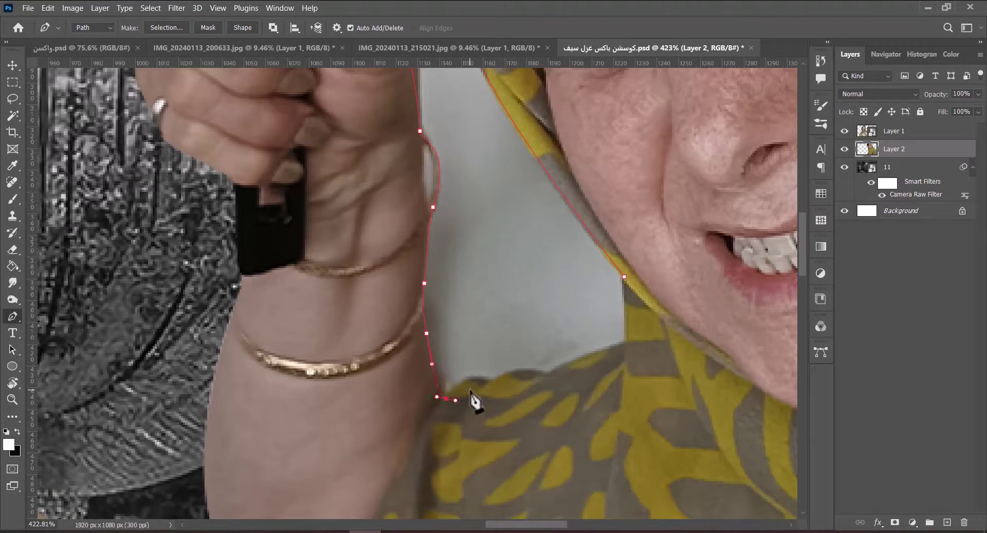
# Load the path as a selection, delete the grey wall, fit the view and save.
pyautogui.hotkey('ctrl', 'Return')
pyautogui.press('Delete')
pyautogui.scroll(5, 458, 154)
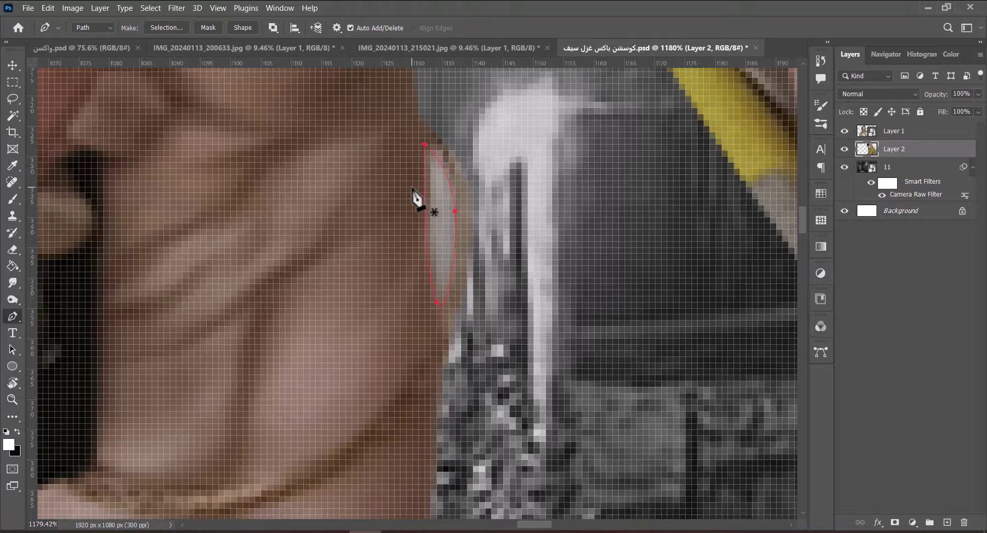
pyautogui.hotkey('ctrl', '0')
pyautogui.hotkey('ctrl', 's')
pyautogui.press('v')
pyautogui.click(848, 336)
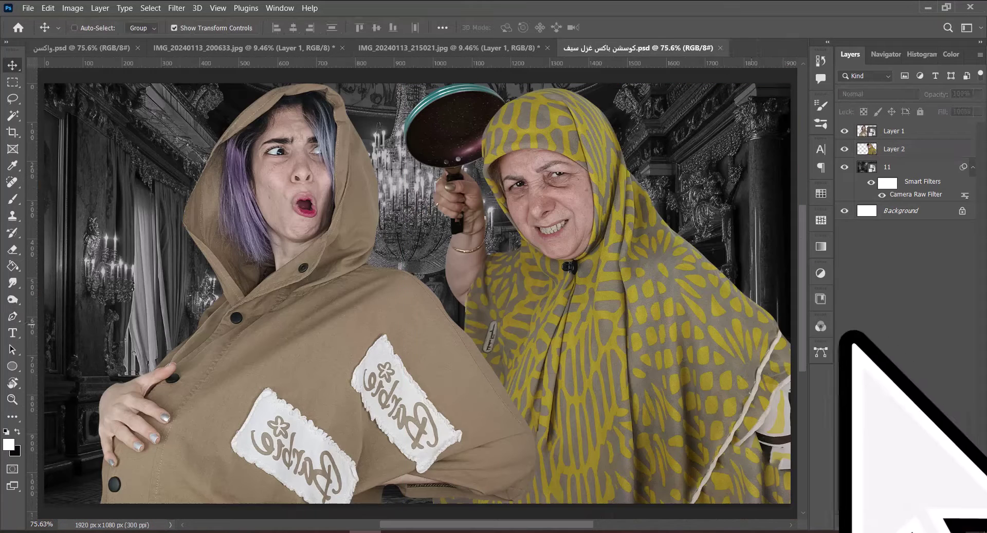
# Apply a Gaussian Blur smart filter to the hall background layer 11.
pyautogui.click(177, 7)
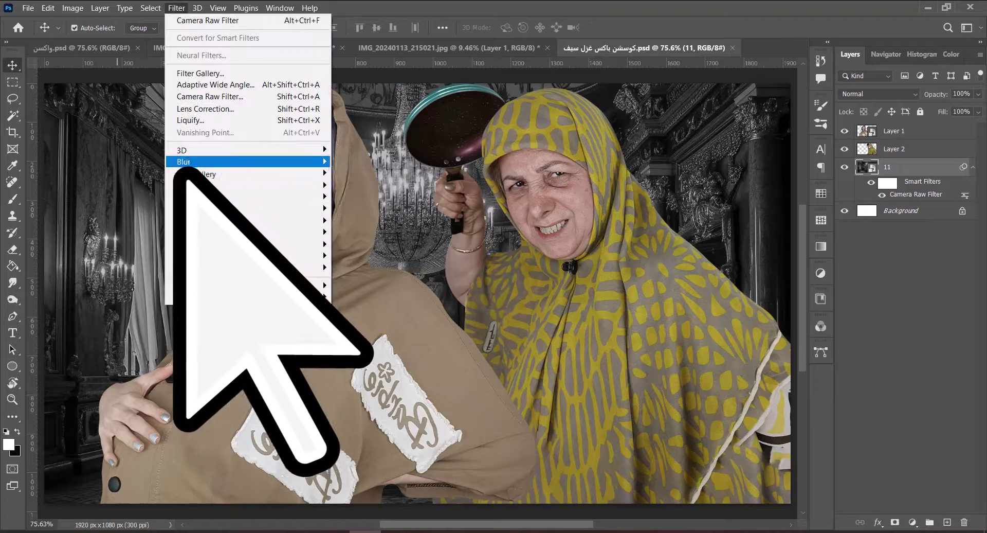
pyautogui.moveTo(180, 161)
pyautogui.click(355, 209)
pyautogui.click(775, 149)
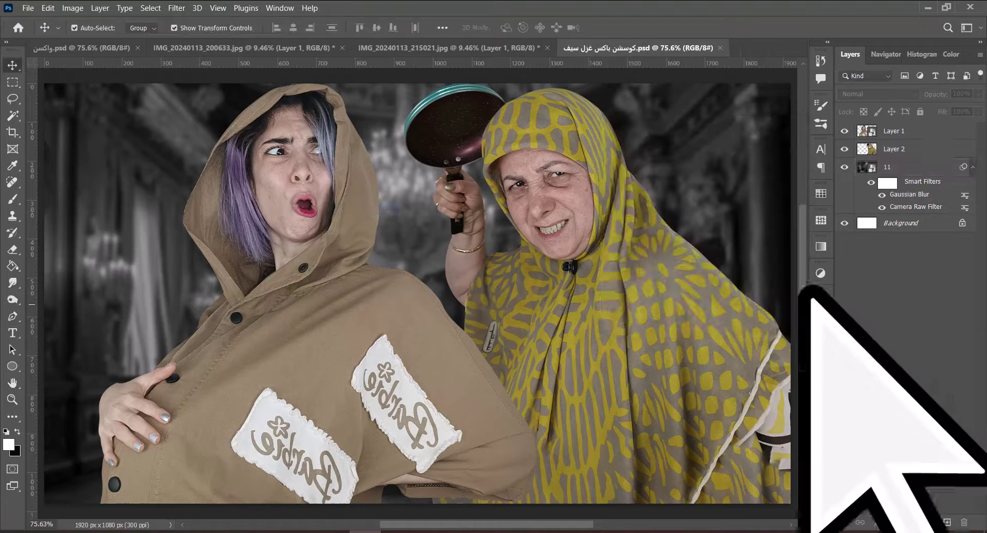
# Move the older woman further right and the younger woman further left.
pyautogui.moveTo(545, 206); pyautogui.dragTo(591, 206)
pyautogui.moveTo(335, 175); pyautogui.dragTo(309, 174)
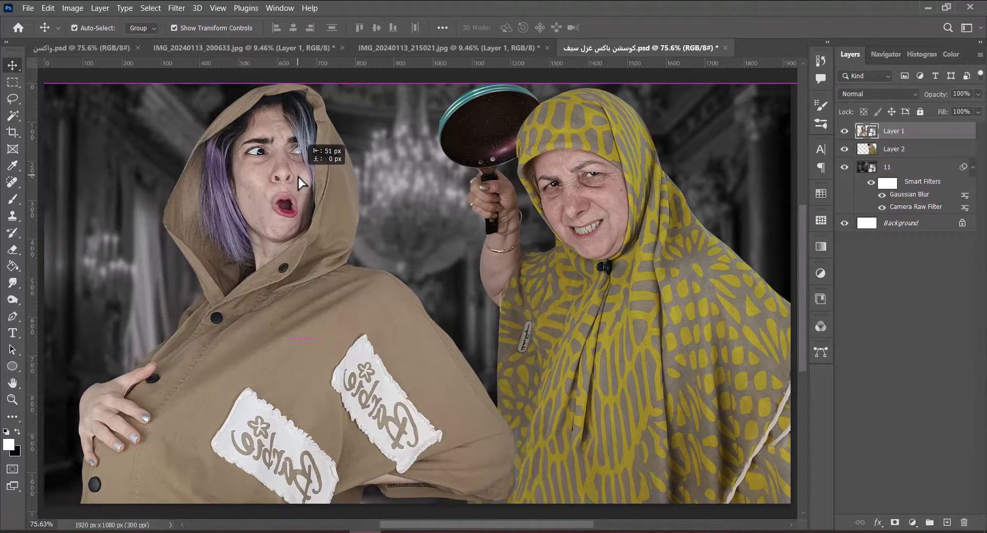
pyautogui.moveTo(617, 244); pyautogui.dragTo(637, 243)
pyautogui.moveTo(303, 206); pyautogui.dragTo(283, 206)
# Save, then add a Gradient Map adjustment using the last blue-white preset.
pyautogui.hotkey('ctrl', 's')
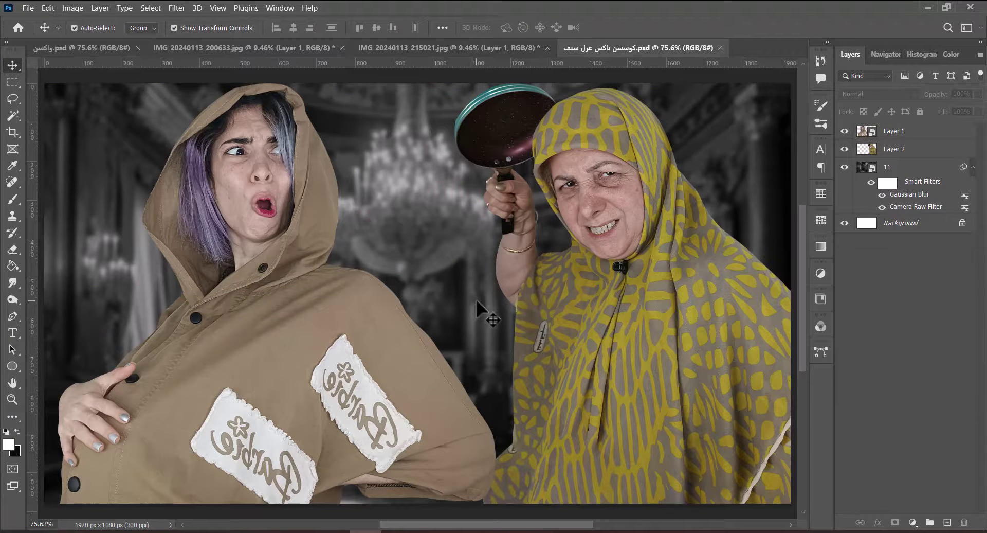
pyautogui.click(911, 524)
pyautogui.click(905, 512)
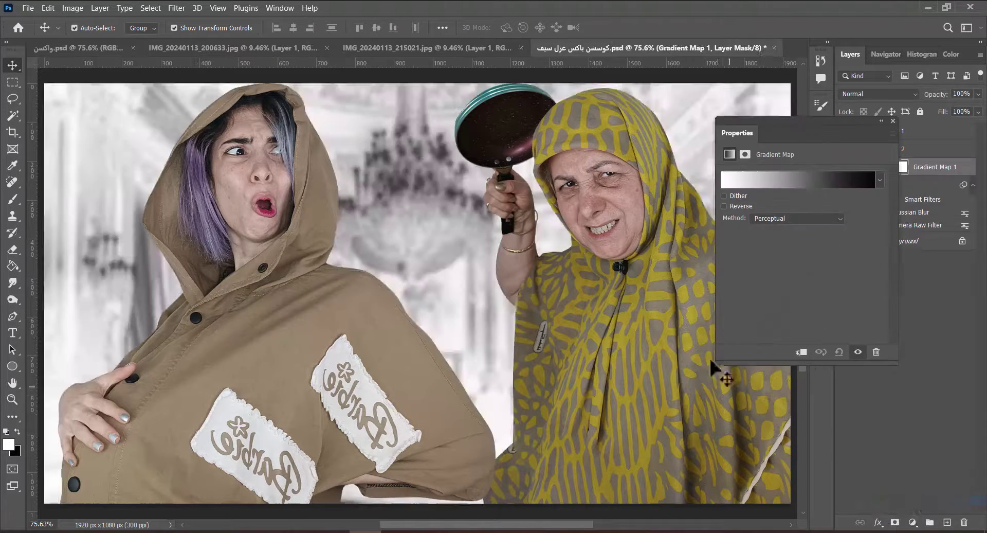
pyautogui.click(880, 180)
pyautogui.click(918, 226)
pyautogui.moveTo(952, 259); pyautogui.dragTo(952, 349)
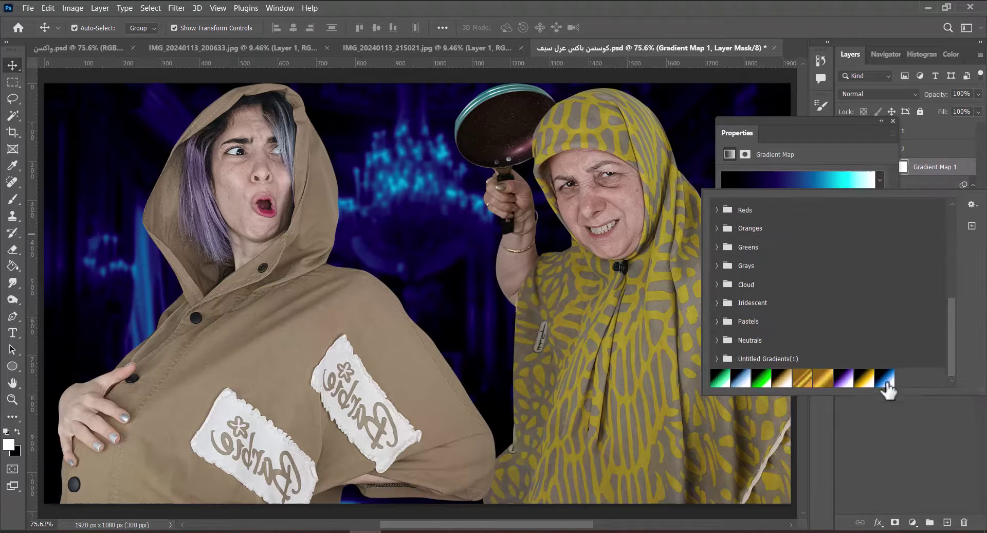
pyautogui.click(885, 378)
pyautogui.moveTo(868, 385); pyautogui.dragTo(843, 288)
pyautogui.click(868, 186)
pyautogui.moveTo(868, 185); pyautogui.dragTo(869, 191)
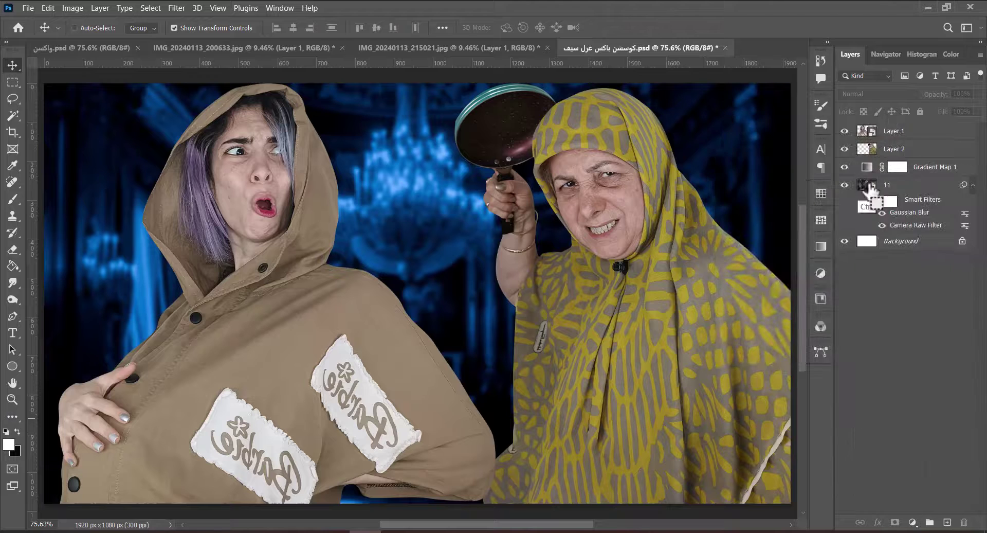
# In the Gradient Editor, set a stop's colour to 0f7cd8 at location 54.
pyautogui.doubleClick(867, 167)
pyautogui.click(813, 175)
pyautogui.doubleClick(738, 341)
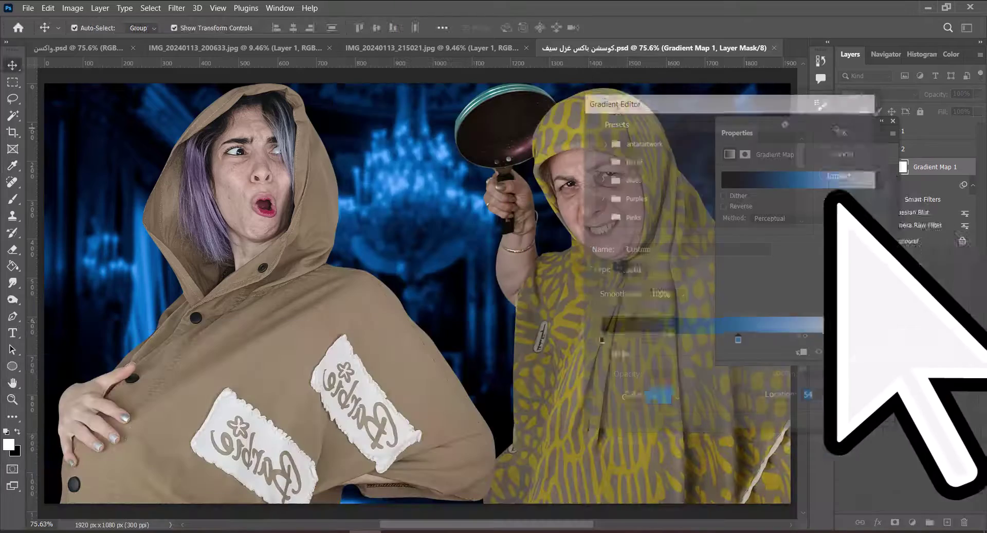
# Fill the Gradient Map mask with black and paint the blue tint back over the chandelier.
pyautogui.hotkey('ctrl', 'i')
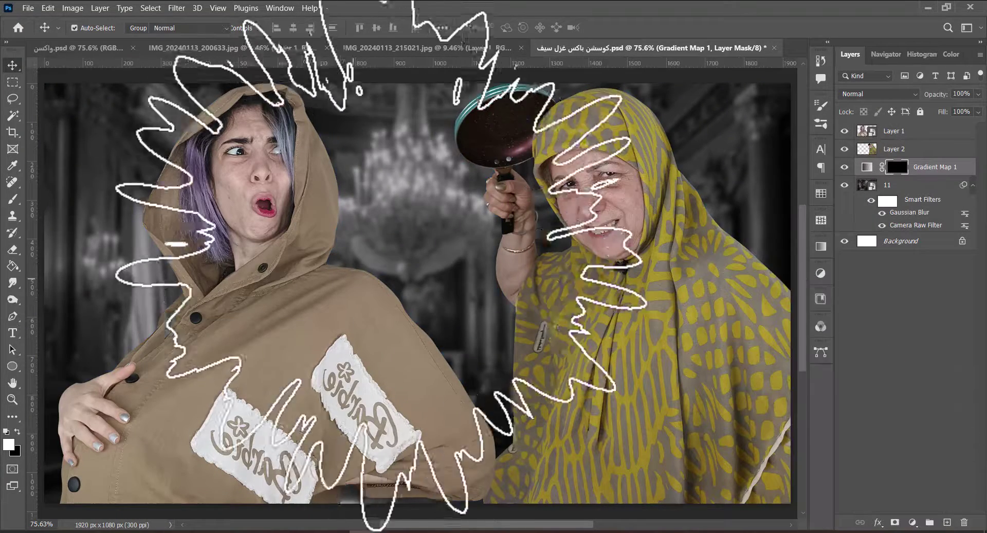
pyautogui.press('b')
pyautogui.rightClick(430, 188)
pyautogui.scroll(5, 617, 418)
pyautogui.press('Escape')
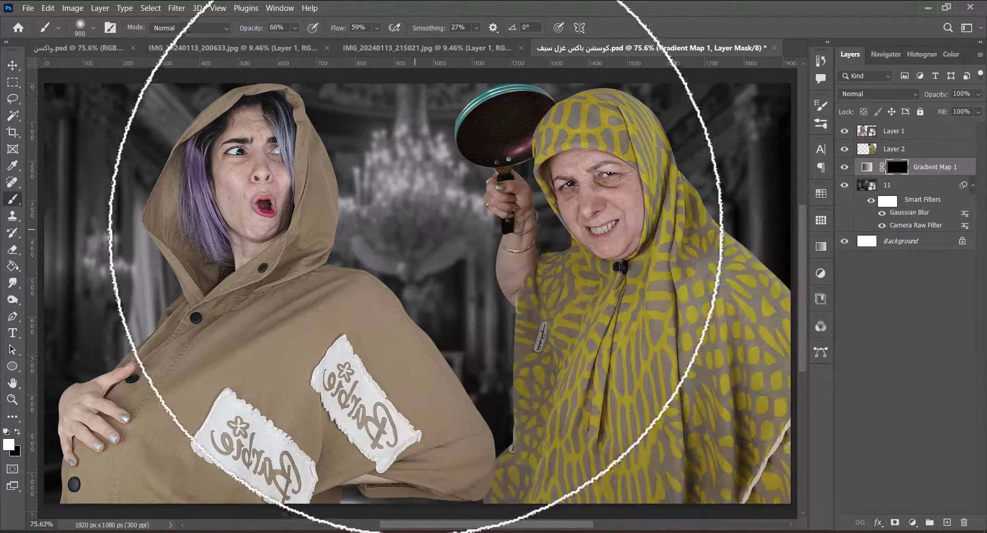
pyautogui.press('[')
pyautogui.press('[')
pyautogui.moveTo(416, 231)
pyautogui.mouseDown()
pyautogui.moveTo(403, 170)
pyautogui.moveTo(391, 170)
pyautogui.moveTo(420, 202)
pyautogui.mouseUp()
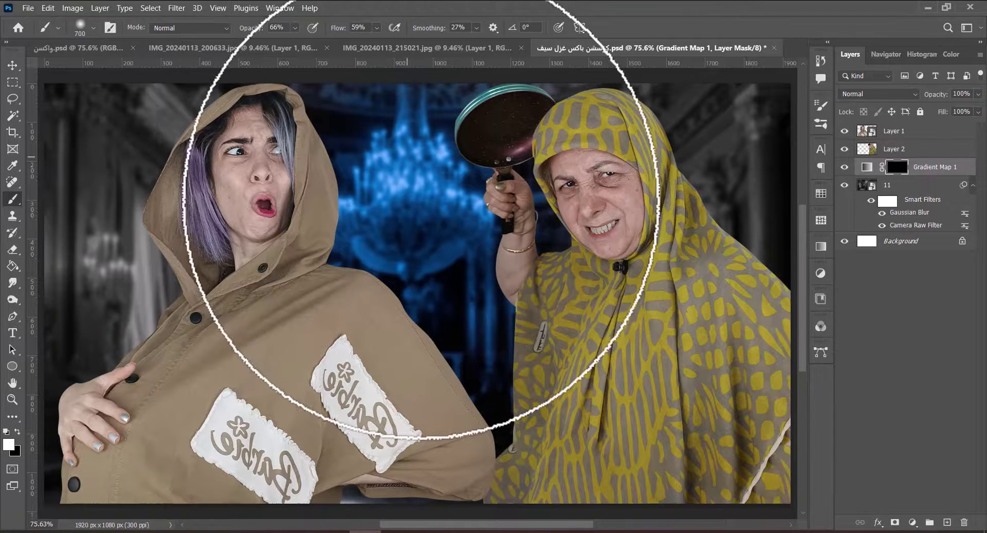
# Duplicate the gradient map and add a Solid Color fill layer above Gradient Map 1.
pyautogui.hotkey('ctrl', 'j')
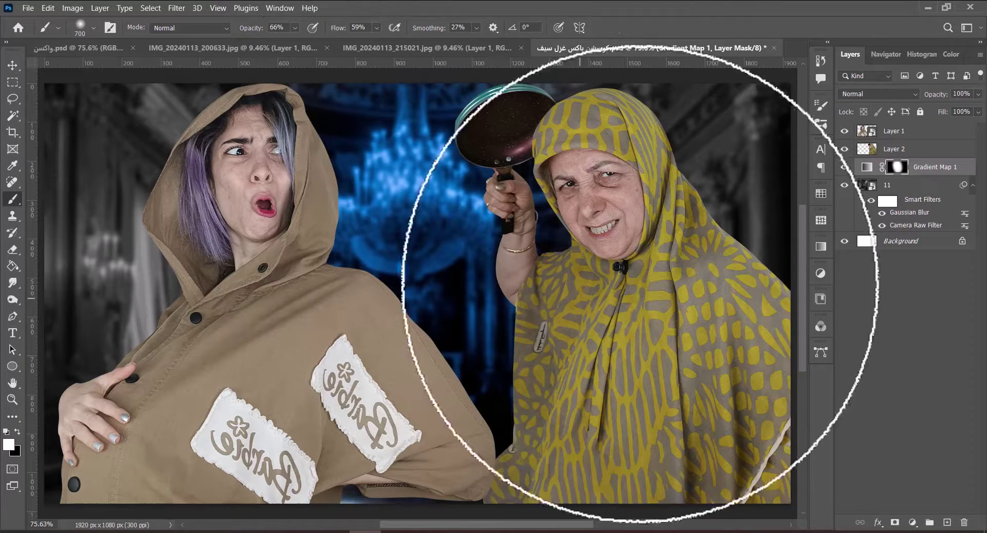
pyautogui.click(928, 184)
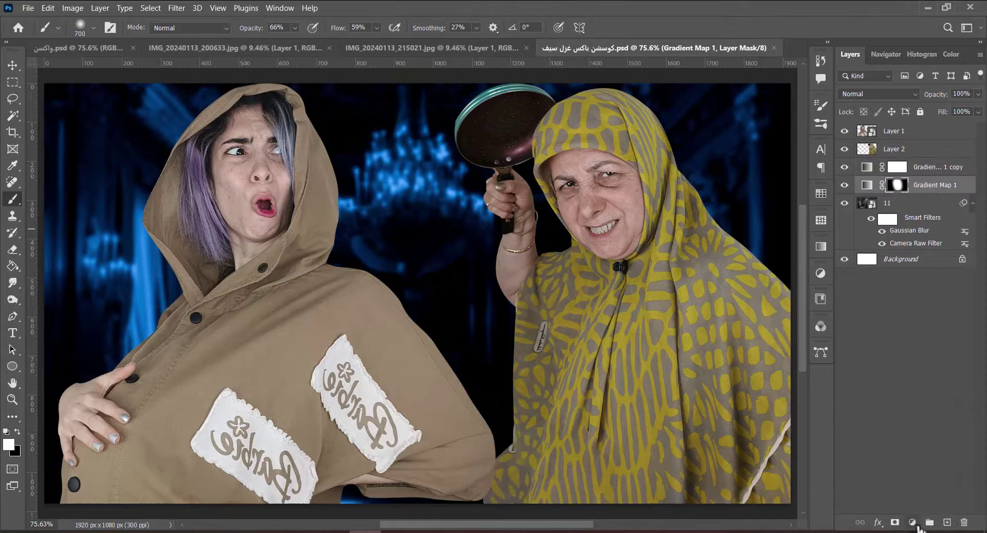
pyautogui.click(913, 522)
pyautogui.click(905, 298)
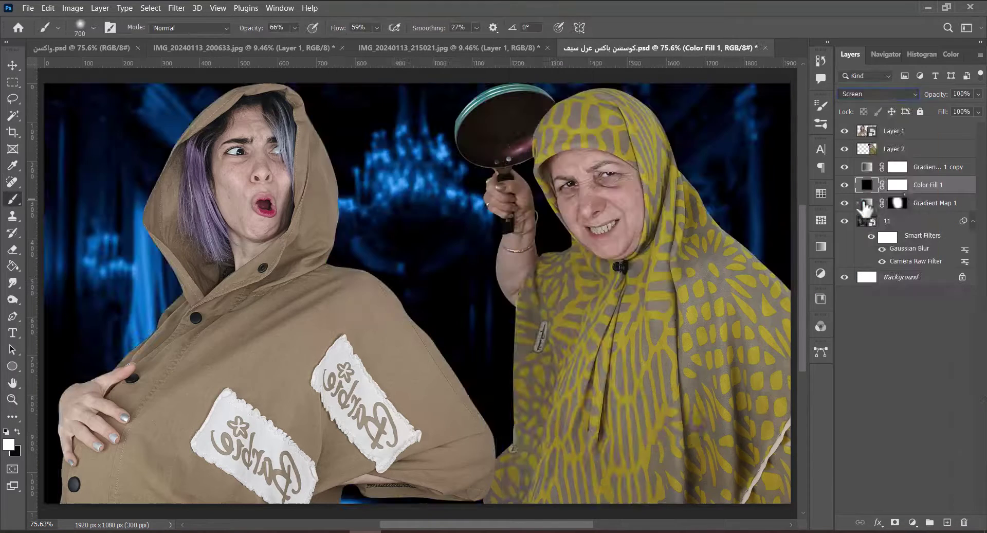
# Paint a brighter blue glow behind the women with brush opacity 16% and flow 35%.
pyautogui.press(']')
pyautogui.press(']')
pyautogui.press(']')
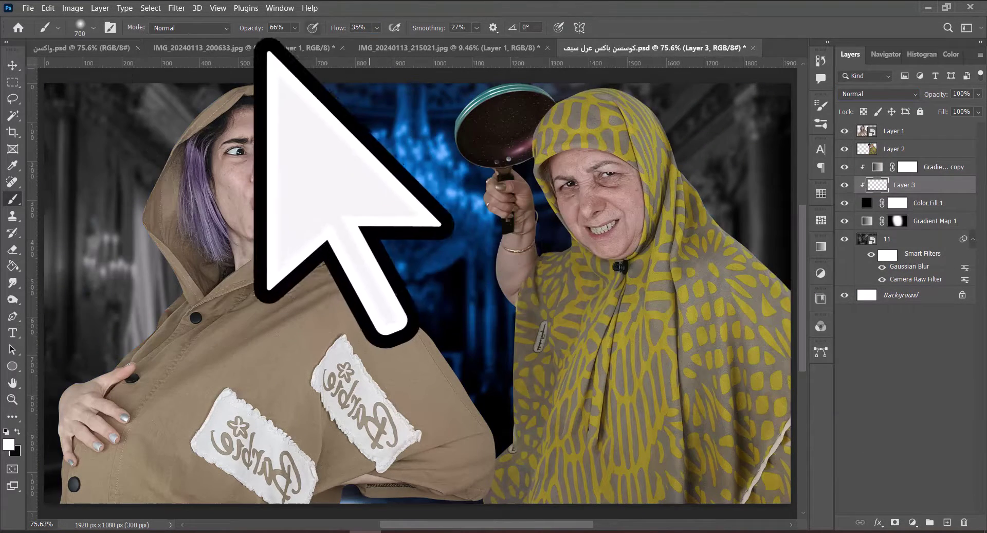
pyautogui.press('1')
pyautogui.press('6')
pyautogui.hotkey('shift', '3')
pyautogui.hotkey('shift', '5')
pyautogui.press('[')
pyautogui.moveTo(459, 401)
pyautogui.mouseDown()
pyautogui.moveTo(458, 276)
pyautogui.moveTo(388, 210)
pyautogui.moveTo(463, 254)
pyautogui.moveTo(376, 180)
pyautogui.moveTo(503, 155)
pyautogui.moveTo(463, 318)
pyautogui.mouseUp()
pyautogui.press('[')
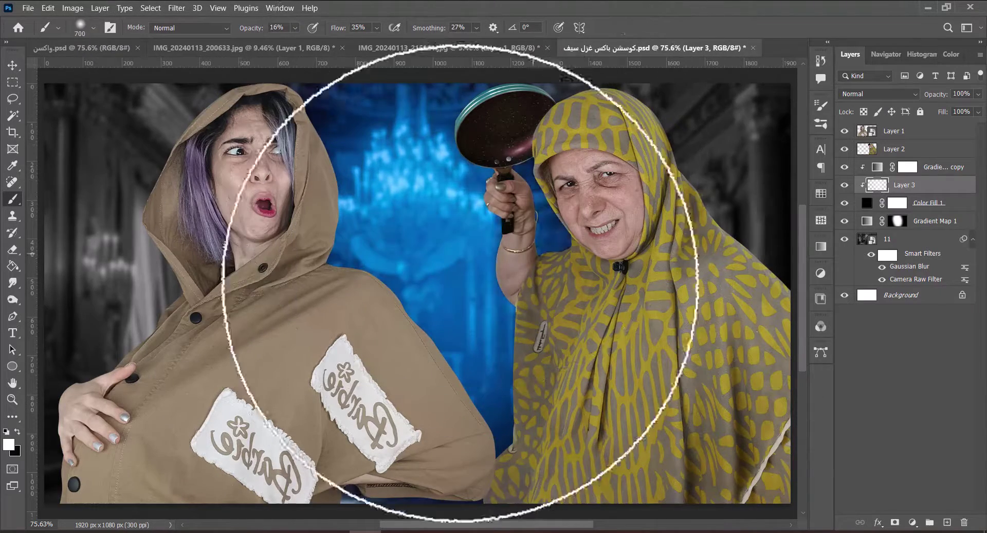
# Browse the spotlight brush folder and load the Spot_Light_083 brush.
pyautogui.rightClick(468, 189)
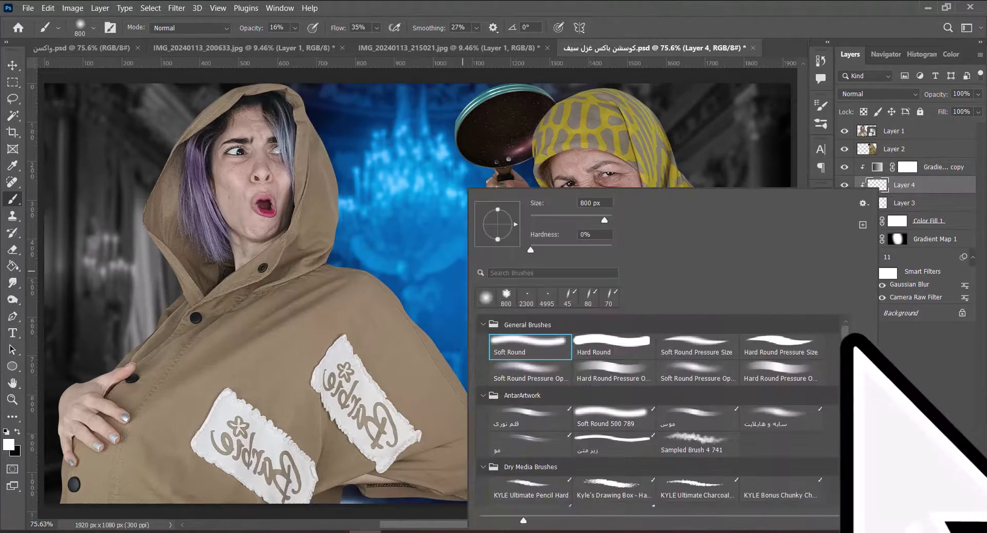
pyautogui.scroll(-10, 843, 437)
pyautogui.scroll(-4, 846, 511)
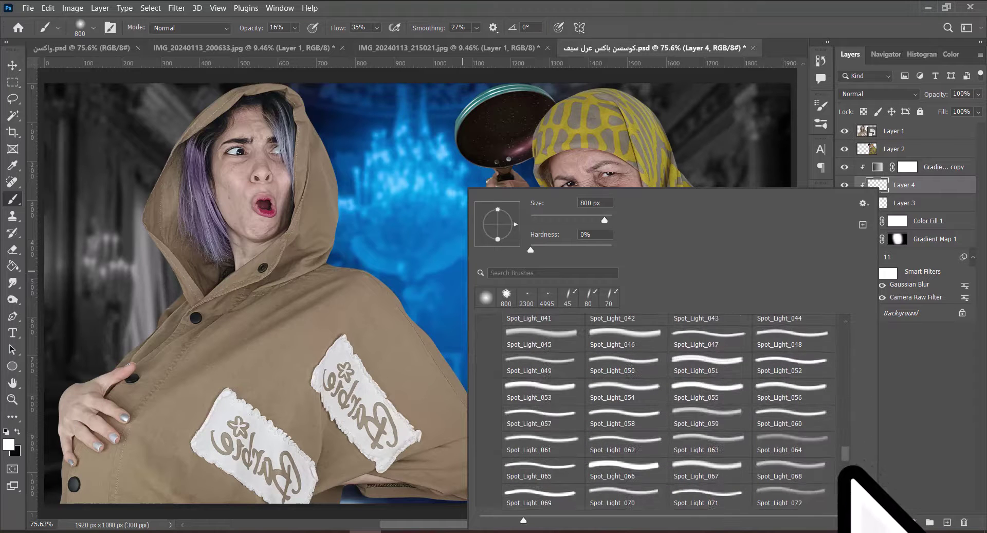
pyautogui.scroll(-2, 846, 471)
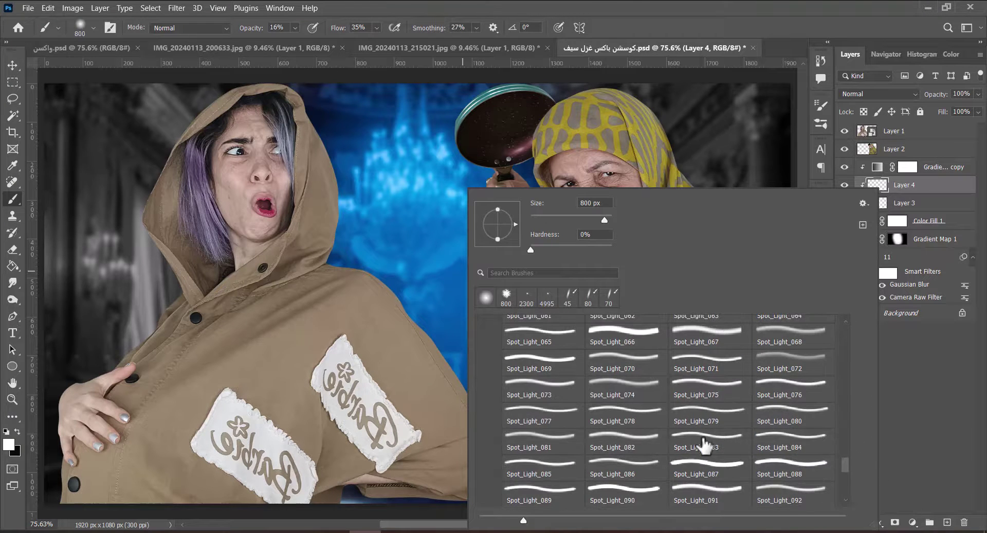
pyautogui.doubleClick(705, 445)
pyautogui.hotkey('ctrl', '-')
pyautogui.hotkey('ctrl', '-')
pyautogui.hotkey('ctrl', '-')
pyautogui.hotkey('ctrl', '-')
pyautogui.hotkey('ctrl', '-')
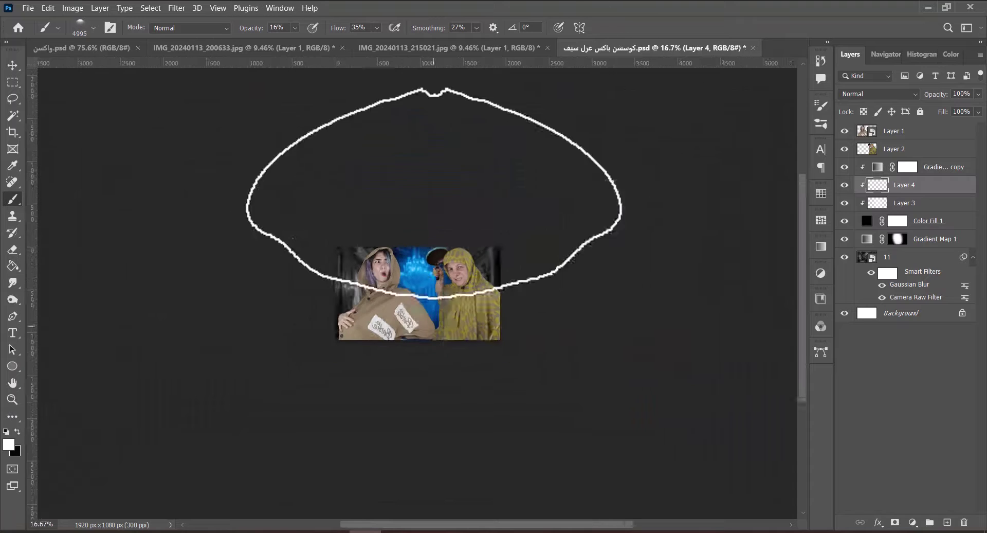
# Try several spotlight presets such as Spot_Light_080, settling on Spot_Light_002 at 4995 px.
pyautogui.rightClick(440, 191)
pyautogui.click(599, 337)
pyautogui.click(766, 337)
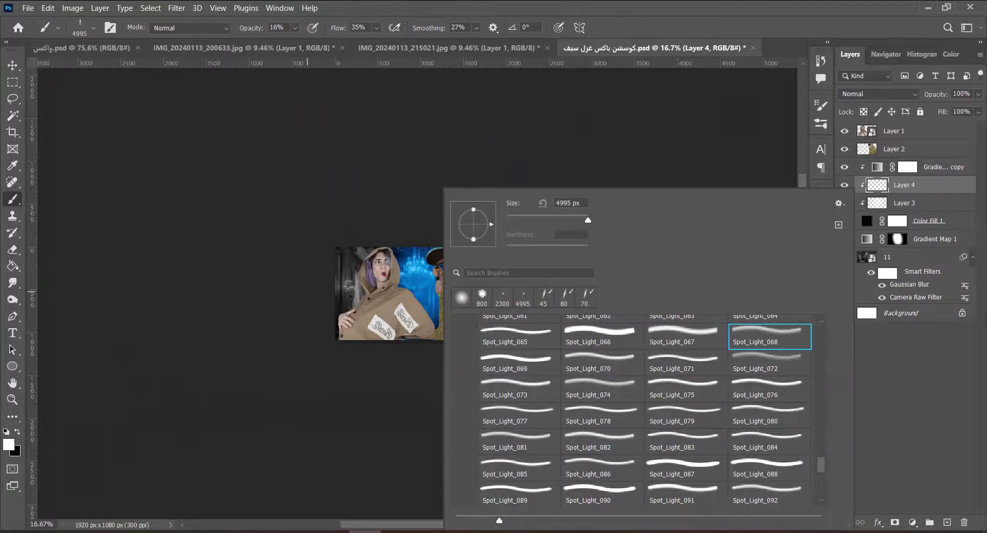
pyautogui.click(766, 362)
pyautogui.click(770, 389)
pyautogui.click(770, 415)
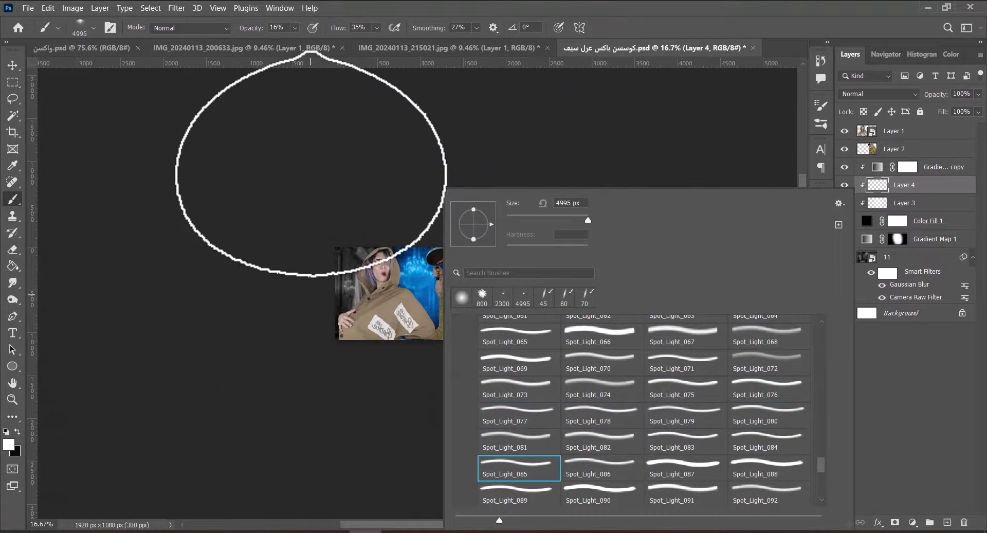
pyautogui.press('.')
pyautogui.press('.')
pyautogui.press('.')
pyautogui.press('.')
pyautogui.press('.')
pyautogui.press('.')
pyautogui.press('.')
pyautogui.press('.')
pyautogui.press('.')
pyautogui.press('.')
pyautogui.press('.')
pyautogui.press('.')
pyautogui.press('.')
pyautogui.press('.')
pyautogui.press('.')
pyautogui.press('.')
pyautogui.press('.')
pyautogui.press('.')
pyautogui.press('.')
pyautogui.press('.')
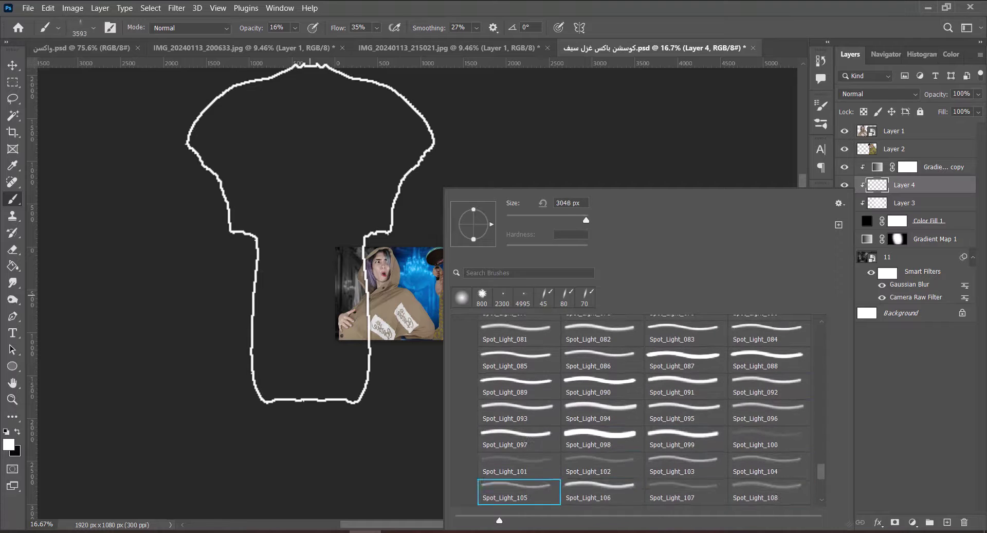
pyautogui.press('.')
pyautogui.moveTo(820, 472); pyautogui.dragTo(822, 398)
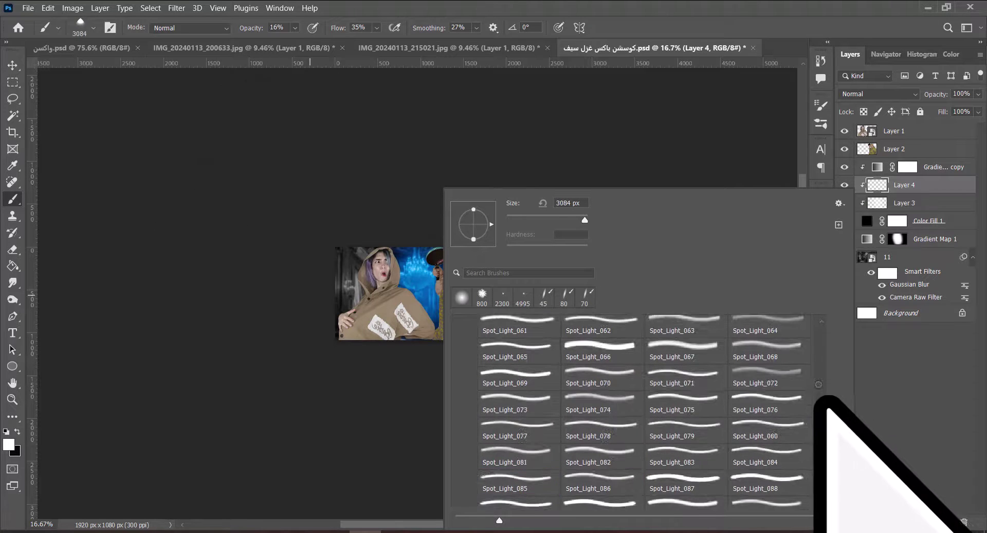
pyautogui.click(523, 297)
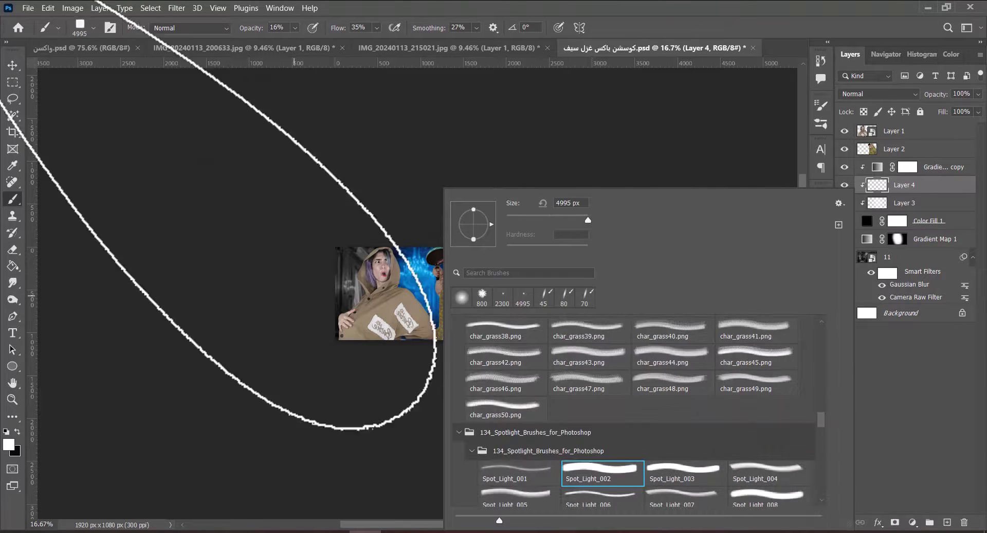
# Cycle through smaller spotlight-burst brush presets and enlarge the burst brush slightly.
pyautogui.press('Return')
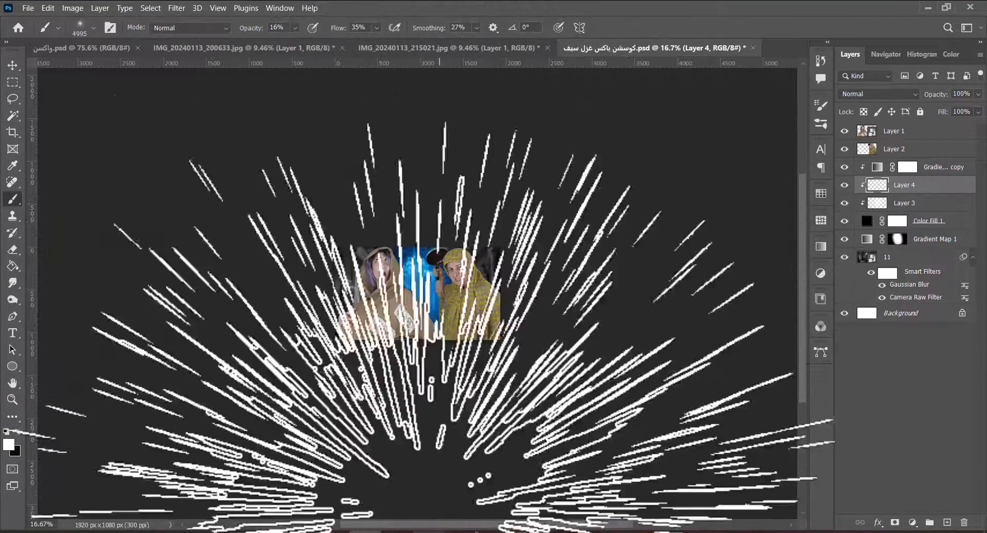
pyautogui.press('.')
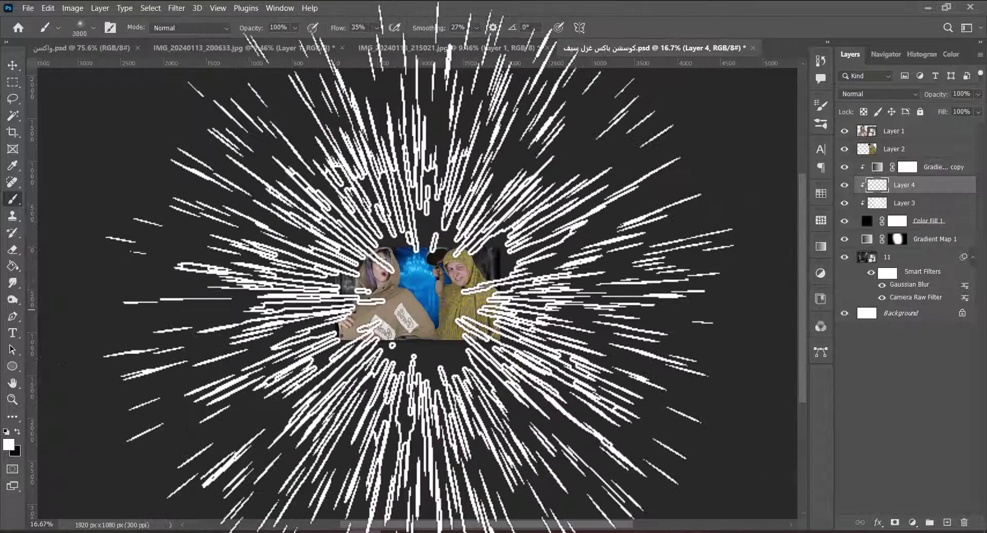
pyautogui.press('.')
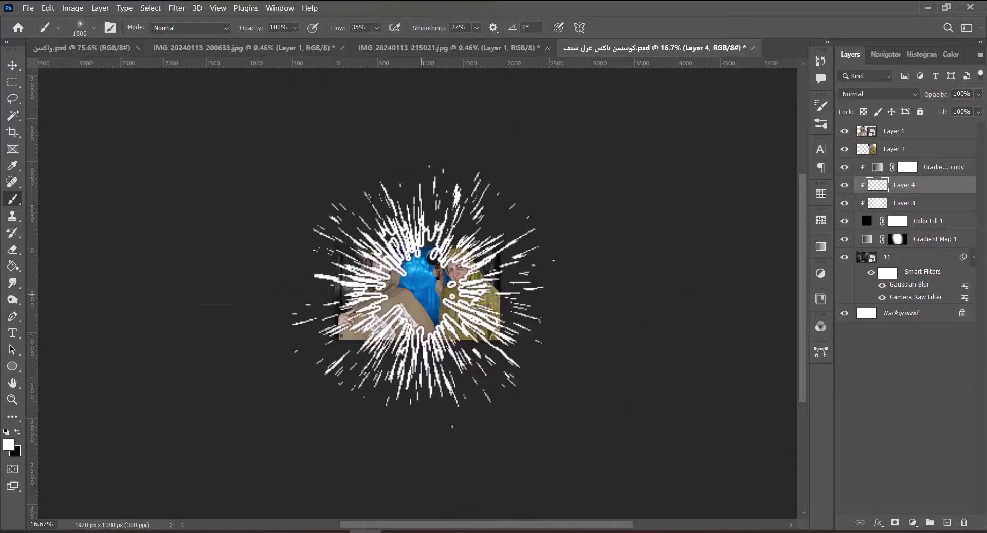
pyautogui.hotkey('ctrl', '0')
pyautogui.press(']')
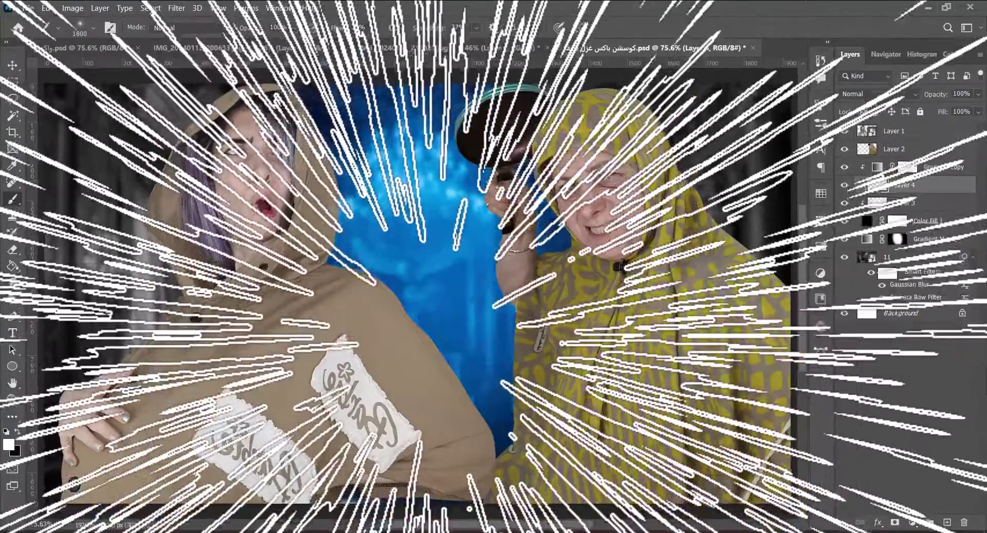
pyautogui.hotkey('ctrl', '-')
pyautogui.hotkey('ctrl', '-')
pyautogui.hotkey('ctrl', '-')
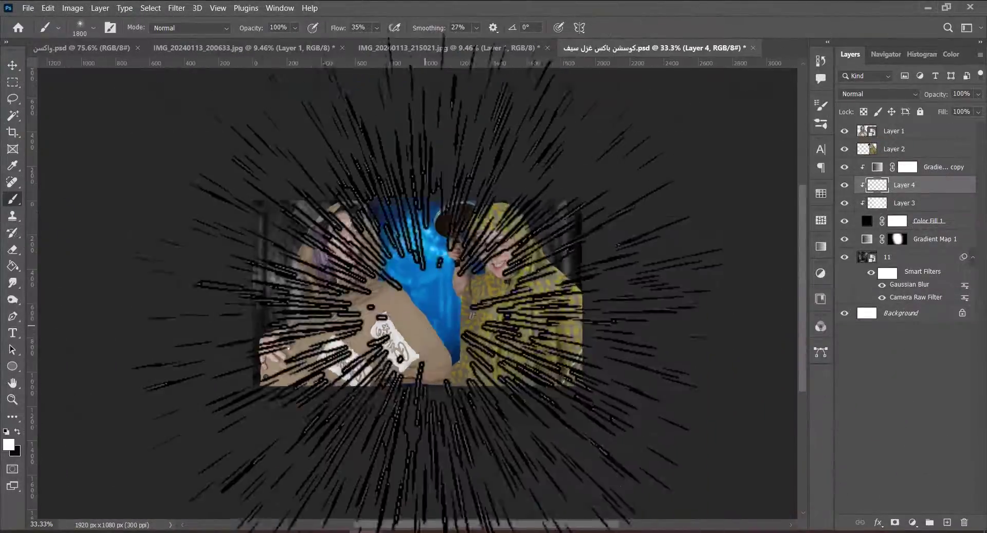
# Choose a white splatter brush preset and resize it to about 1100 px.
pyautogui.rightClick(432, 280)
pyautogui.click(483, 475)
pyautogui.press('Return')
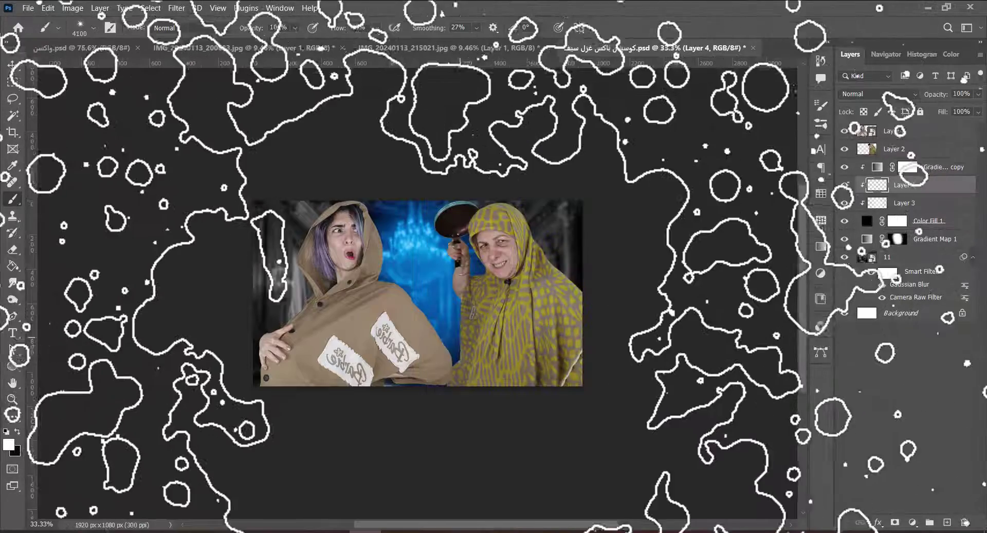
pyautogui.press('[')
pyautogui.press('[')
pyautogui.press('[')
pyautogui.press('[')
pyautogui.press('[')
pyautogui.press('[')
pyautogui.press('[')
pyautogui.press('[')
pyautogui.press('[')
pyautogui.press('[')
pyautogui.press('[')
pyautogui.press('[')
pyautogui.press('[')
pyautogui.press('[')
pyautogui.press('[')
pyautogui.press('[')
pyautogui.press('[')
pyautogui.press('[')
pyautogui.press('[')
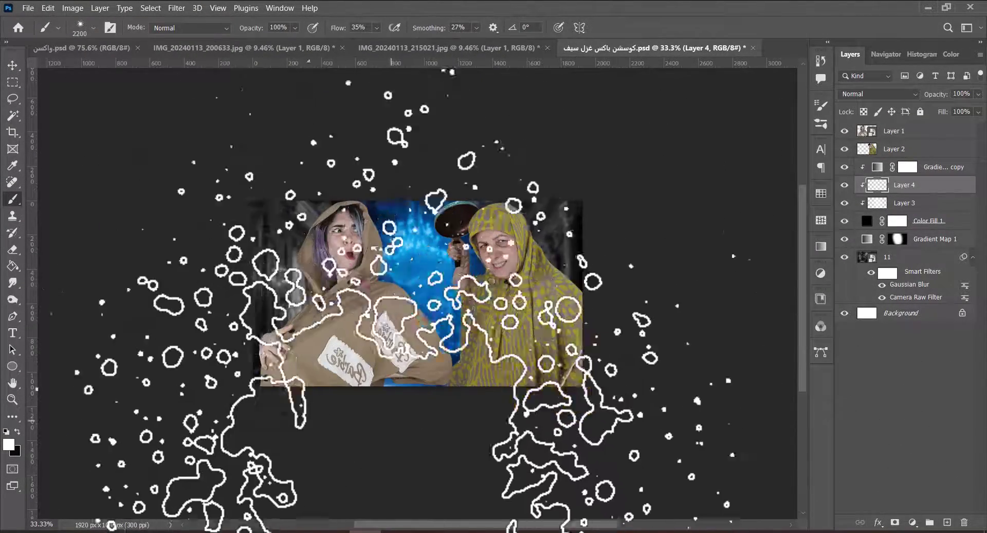
pyautogui.press('[')
pyautogui.press('[')
pyautogui.press('[')
pyautogui.press('[')
pyautogui.press('[')
pyautogui.press('[')
pyautogui.press('[')
pyautogui.press('[')
pyautogui.press('[')
pyautogui.press('[')
pyautogui.press('[')
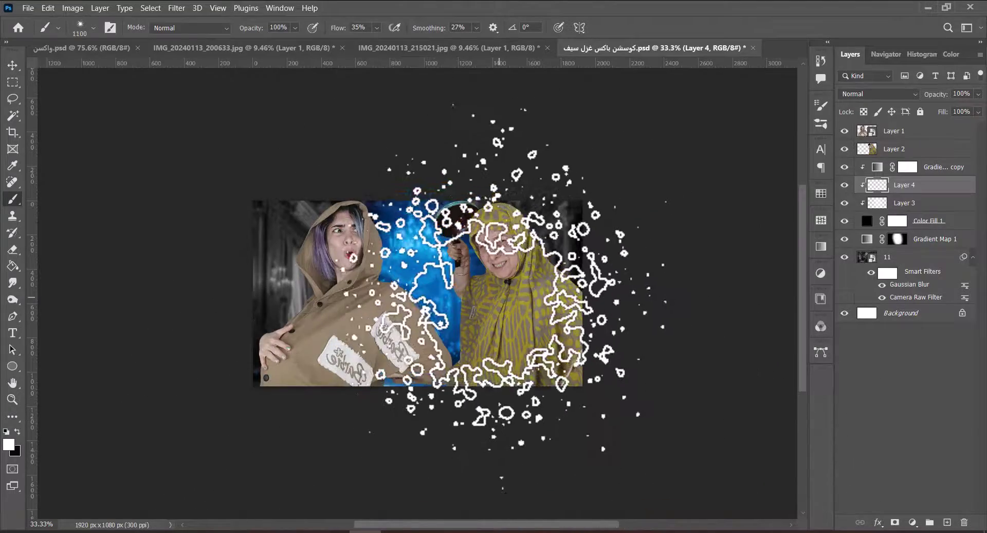
pyautogui.press(']')
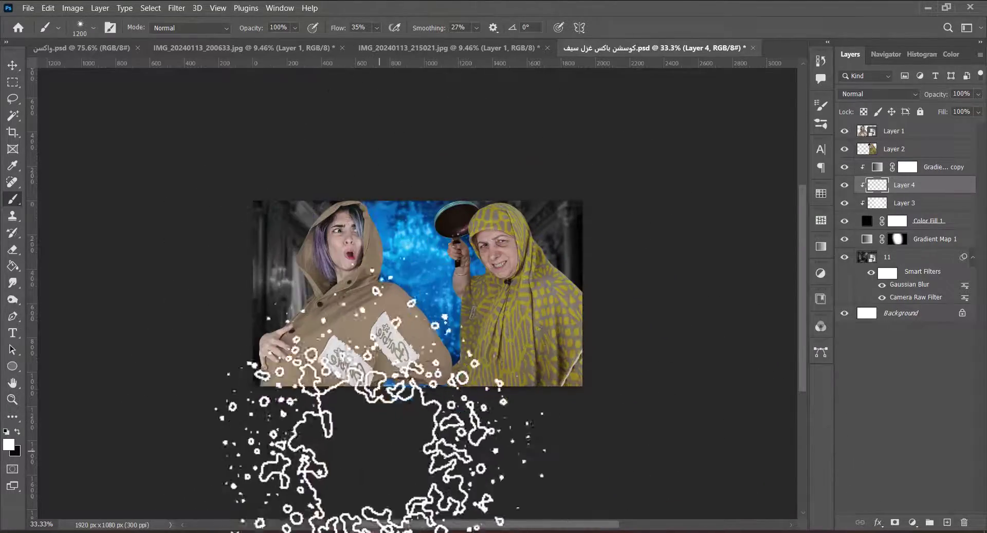
pyautogui.press('[')
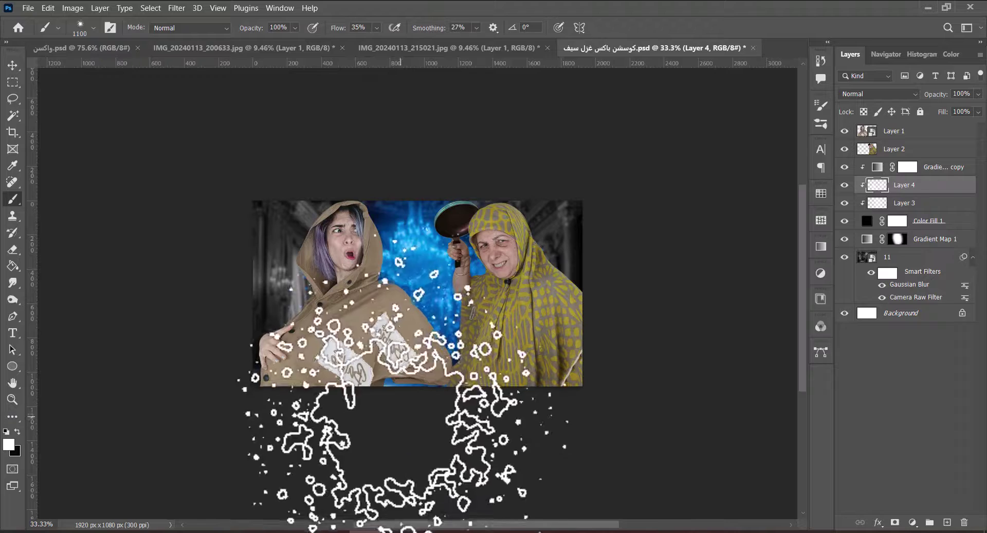
# Duplicate Layer 4, clip the copy to the layer below, and apply a 5 px Gaussian Blur.
pyautogui.hotkey('ctrl', 'j')
pyautogui.hotkey('ctrl', '0')
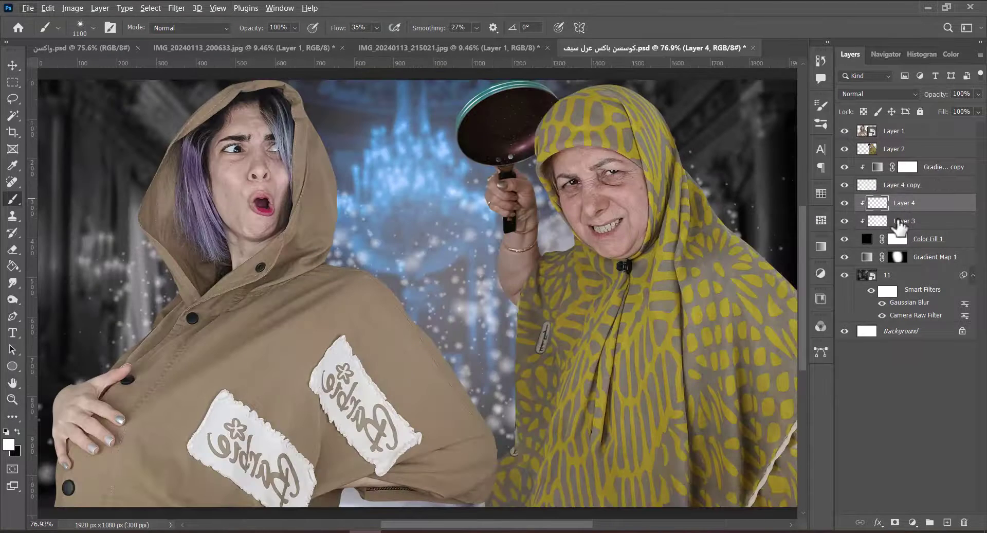
pyautogui.hotkey('ctrl', 'alt', 'g')
pyautogui.press('v')
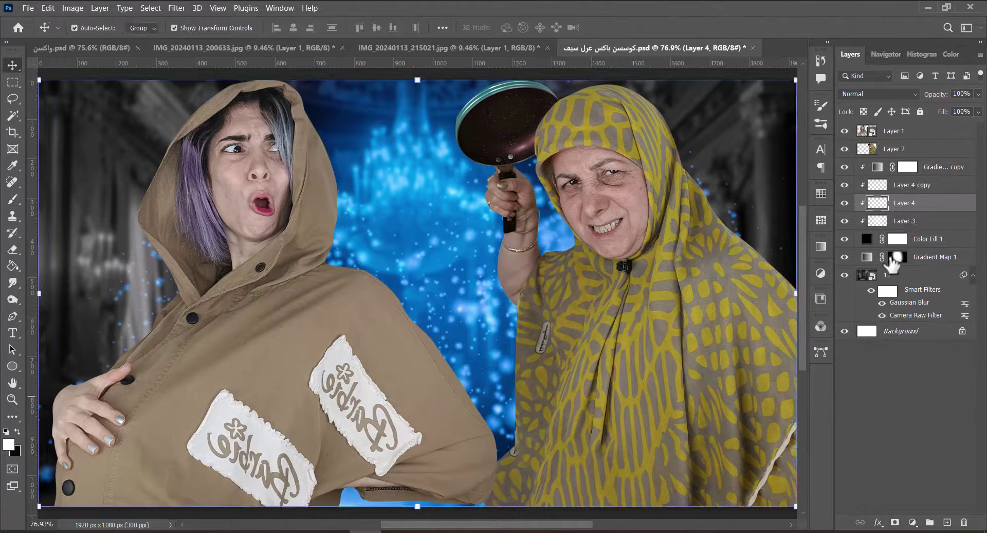
pyautogui.click(176, 8)
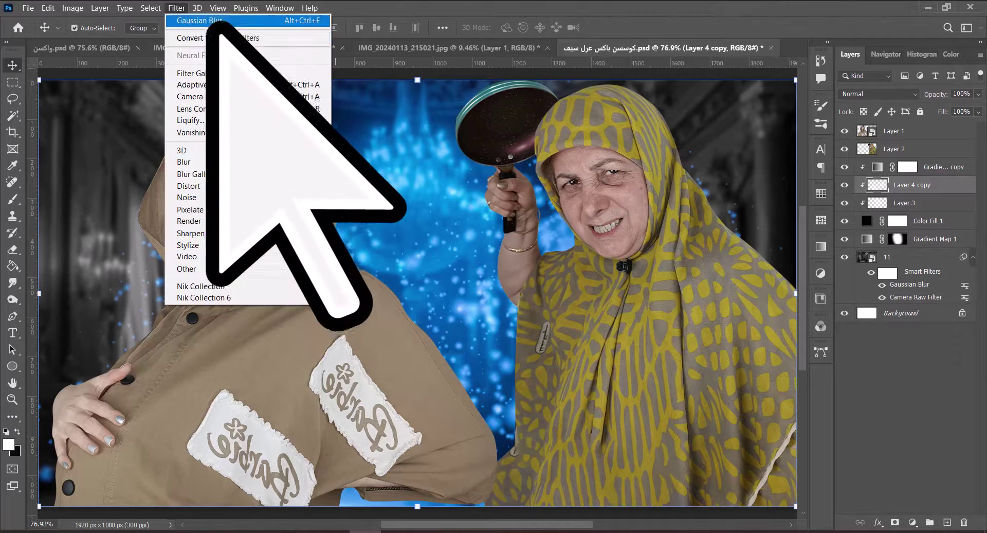
pyautogui.click(205, 18)
pyautogui.click(365, 209)
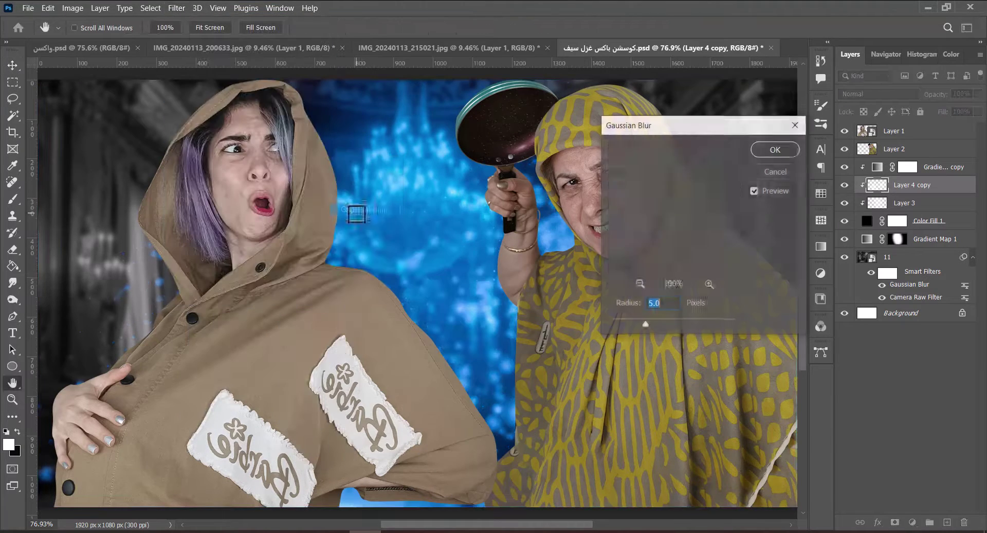
pyautogui.press('Return')
# Lasso a region and bring in the light-effect layers, hiding Layer 7 through ATBT copy 3.
pyautogui.press('l')
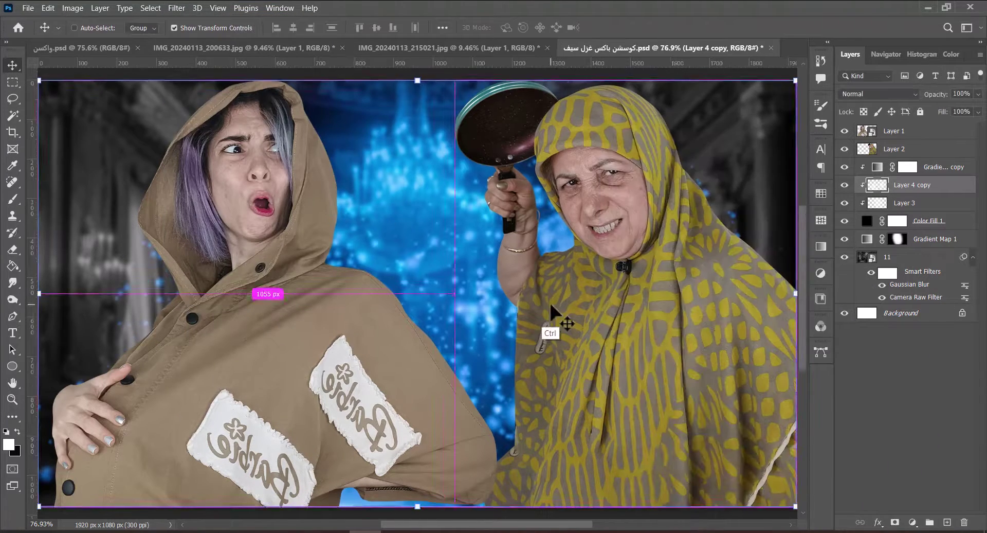
pyautogui.hotkey('ctrl', '-')
pyautogui.hotkey('ctrl', '-')
pyautogui.moveTo(319, 201); pyautogui.dragTo(238, 155)
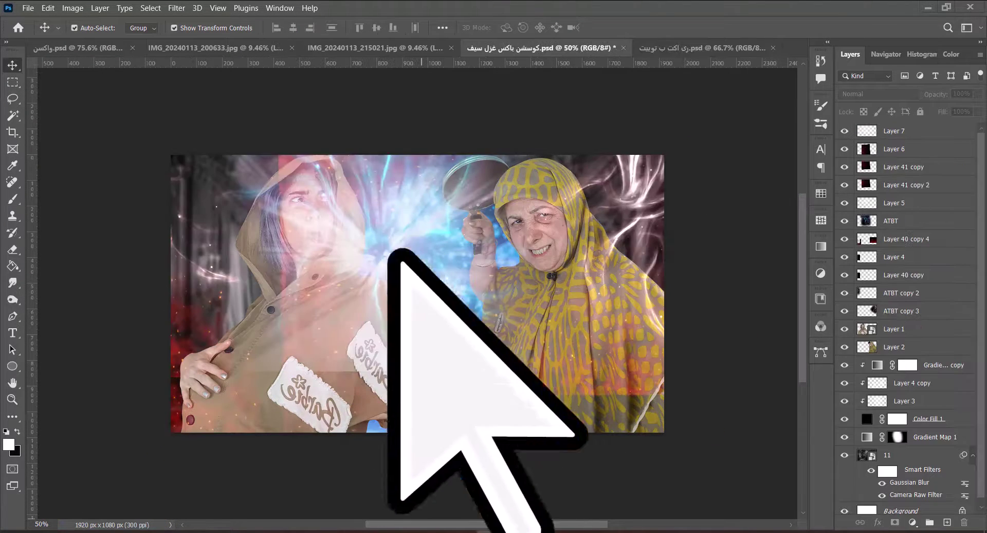
pyautogui.moveTo(844, 130); pyautogui.dragTo(844, 310)
# Move the ATBT copy 3 streak left and ATBT copy 2 streak right, then hide both.
pyautogui.moveTo(635, 205)
pyautogui.mouseDown()
pyautogui.moveTo(643, 198)
pyautogui.moveTo(394, 355)
pyautogui.moveTo(170, 288)
pyautogui.moveTo(188, 319)
pyautogui.mouseUp()
pyautogui.click(845, 311)
pyautogui.click(845, 293)
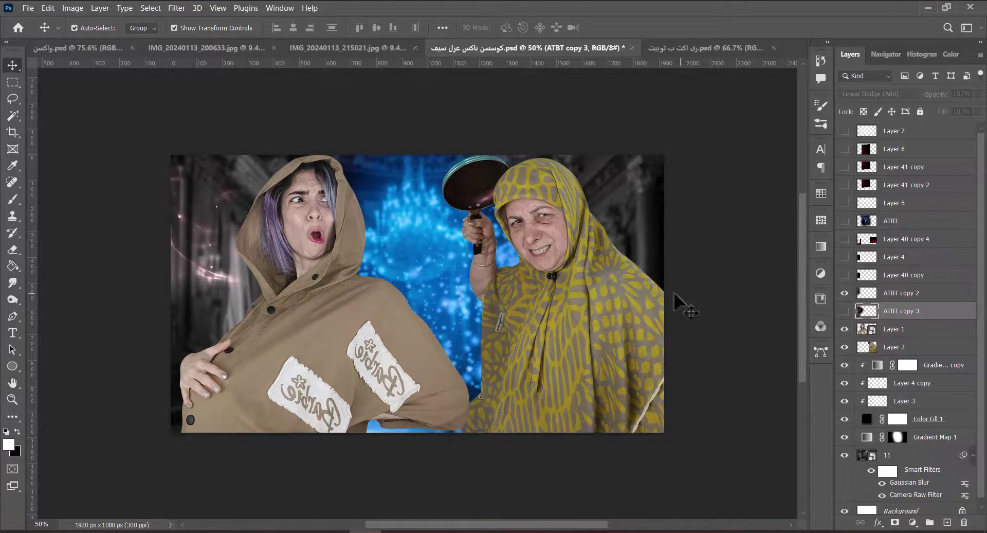
pyautogui.moveTo(203, 273)
pyautogui.mouseDown()
pyautogui.moveTo(749, 349)
pyautogui.moveTo(741, 334)
pyautogui.mouseUp()
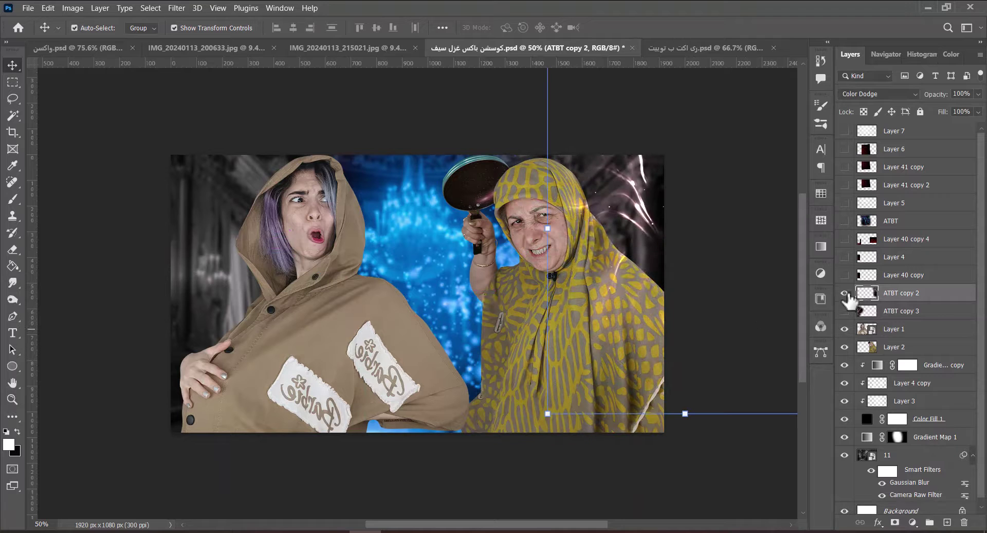
pyautogui.click(845, 292)
# Show Layer 40 copy and place it clipped below Layer 3.
pyautogui.click(844, 274)
pyautogui.click(904, 275)
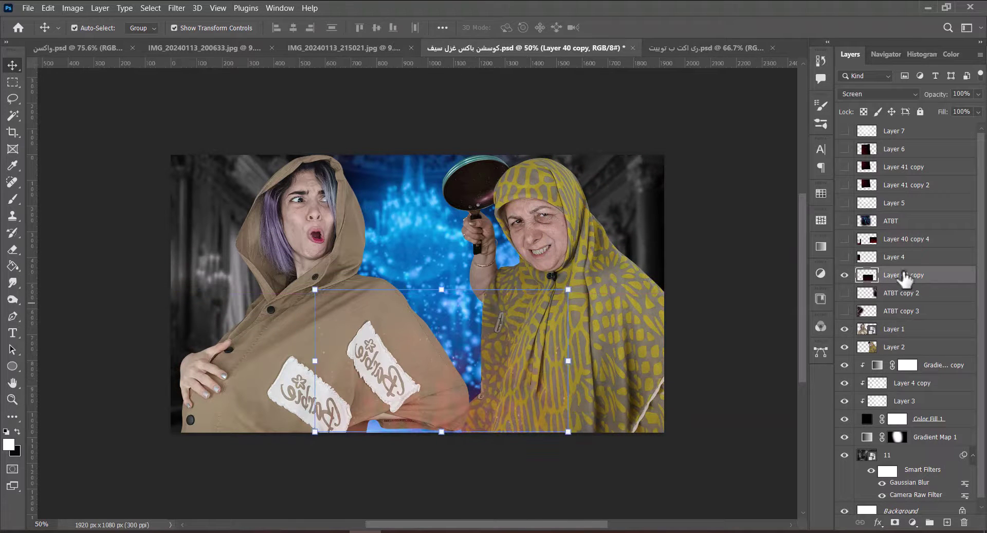
pyautogui.moveTo(903, 275); pyautogui.dragTo(889, 396)
pyautogui.click(746, 373)
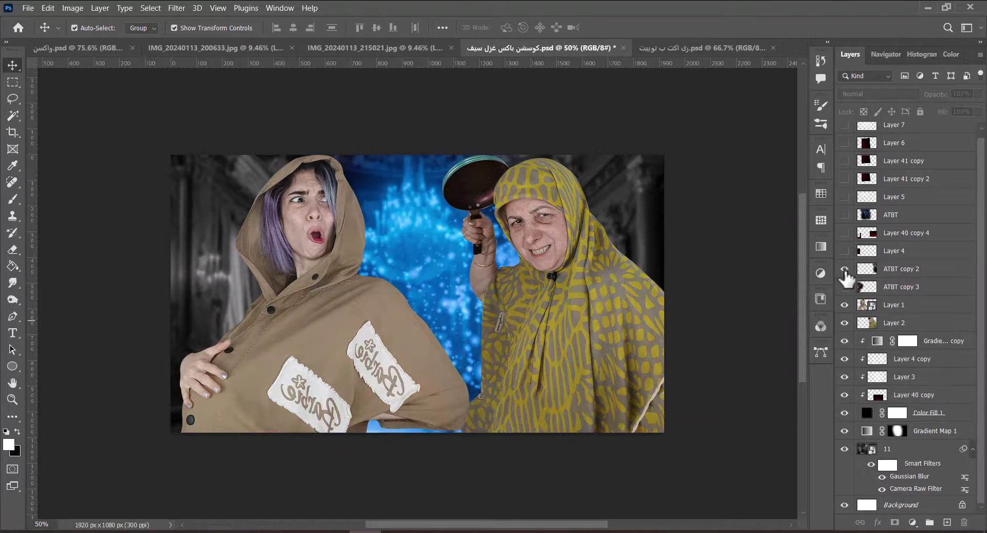
# Flip Layer 40 copy 4 vertically, shift it left, and clip it below Layer 3.
pyautogui.click(845, 232)
pyautogui.click(903, 232)
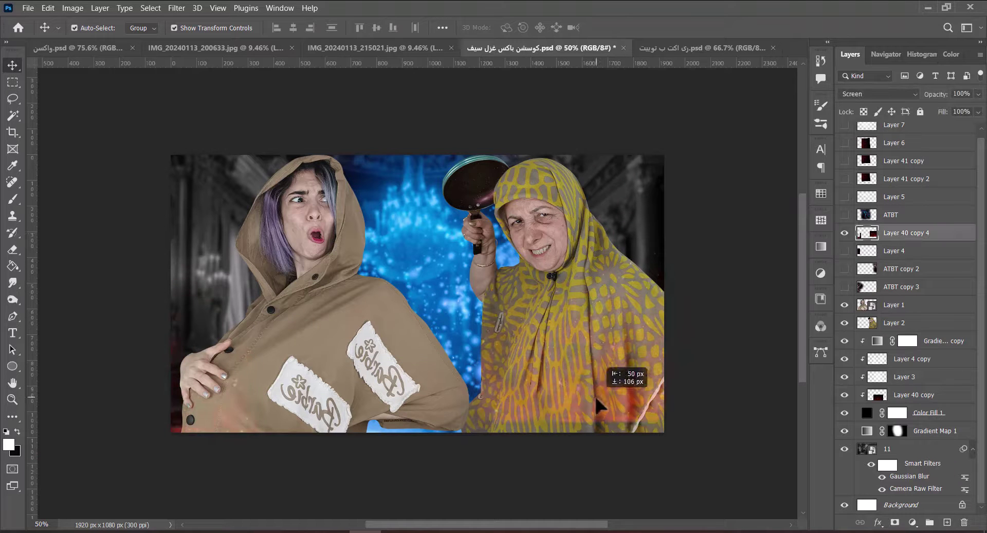
pyautogui.press('ctrl')
pyautogui.hotkey('ctrl', 't')
pyautogui.rightClick(431, 245)
pyautogui.click(478, 501)
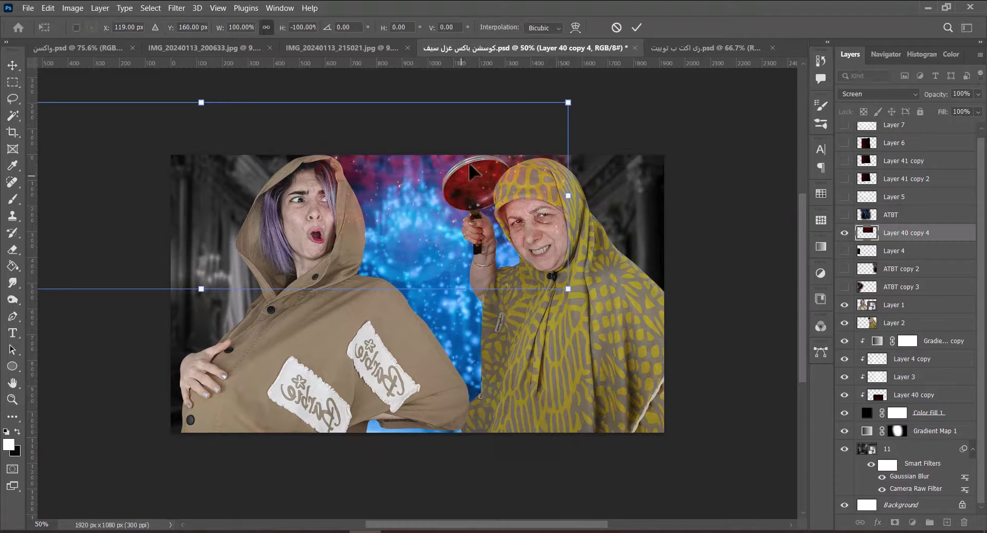
pyautogui.moveTo(451, 159); pyautogui.dragTo(438, 158)
pyautogui.moveTo(897, 239); pyautogui.dragTo(902, 383)
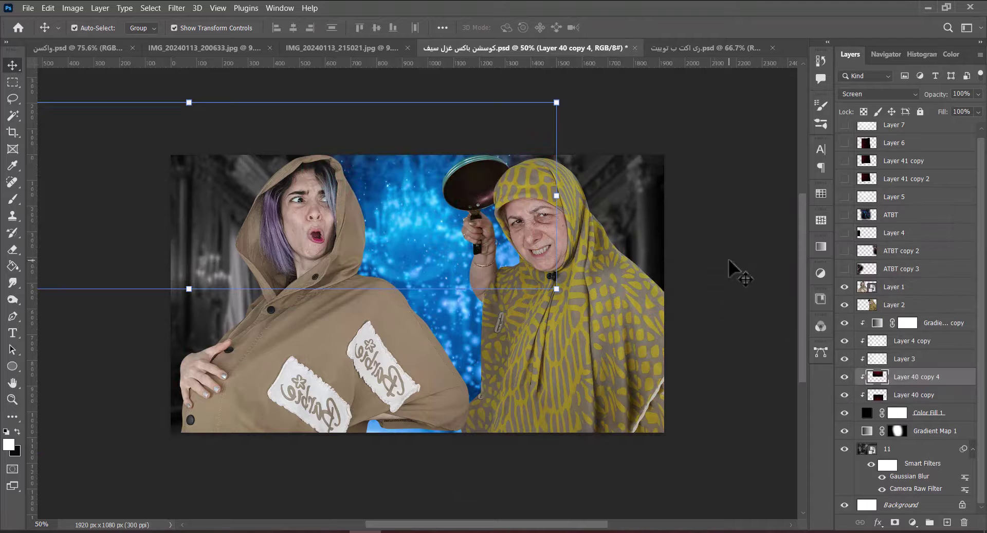
pyautogui.click(741, 272)
# Hide Layer 3 and clip the ATBT glow below Layer 4 copy, enlarged to about 108%.
pyautogui.click(845, 358)
pyautogui.click(845, 341)
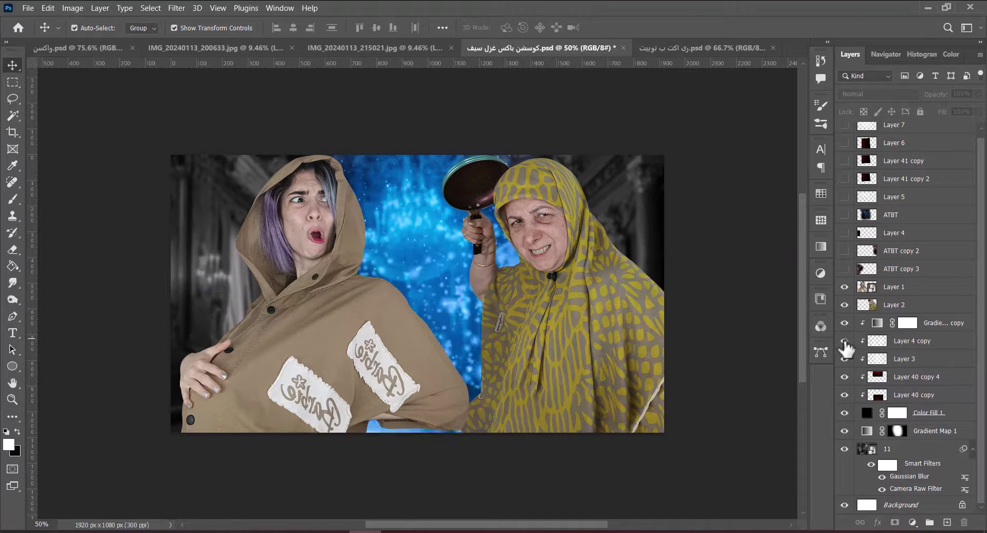
pyautogui.click(878, 341)
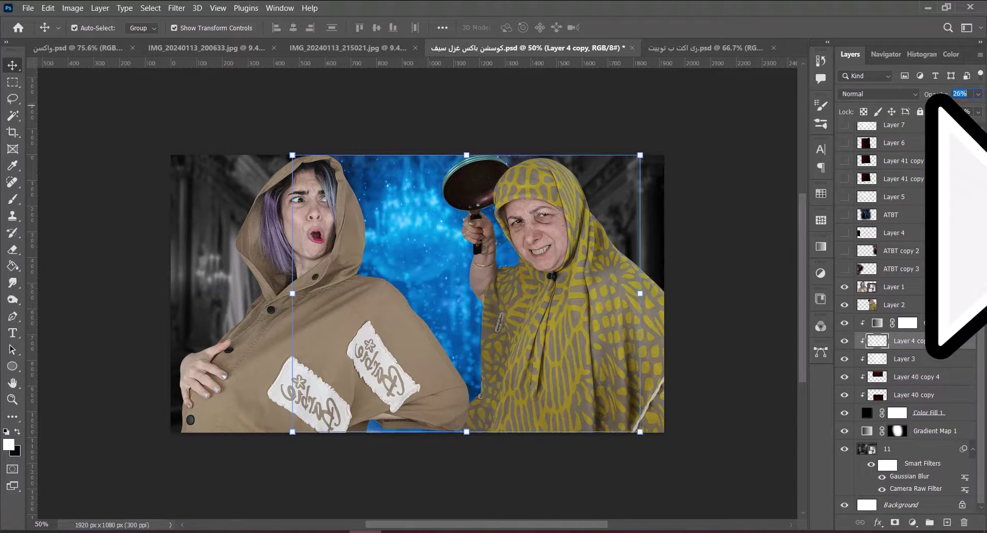
pyautogui.click(749, 286)
pyautogui.click(845, 215)
pyautogui.moveTo(391, 277); pyautogui.dragTo(430, 334)
pyautogui.moveTo(894, 216); pyautogui.dragTo(898, 345)
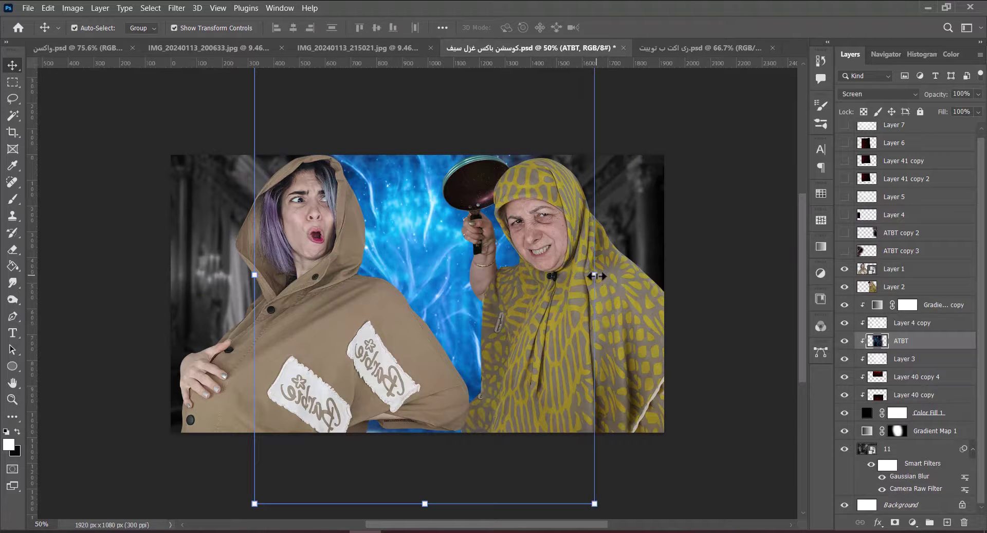
pyautogui.moveTo(596, 276); pyautogui.dragTo(615, 278)
pyautogui.moveTo(406, 293); pyautogui.dragTo(416, 355)
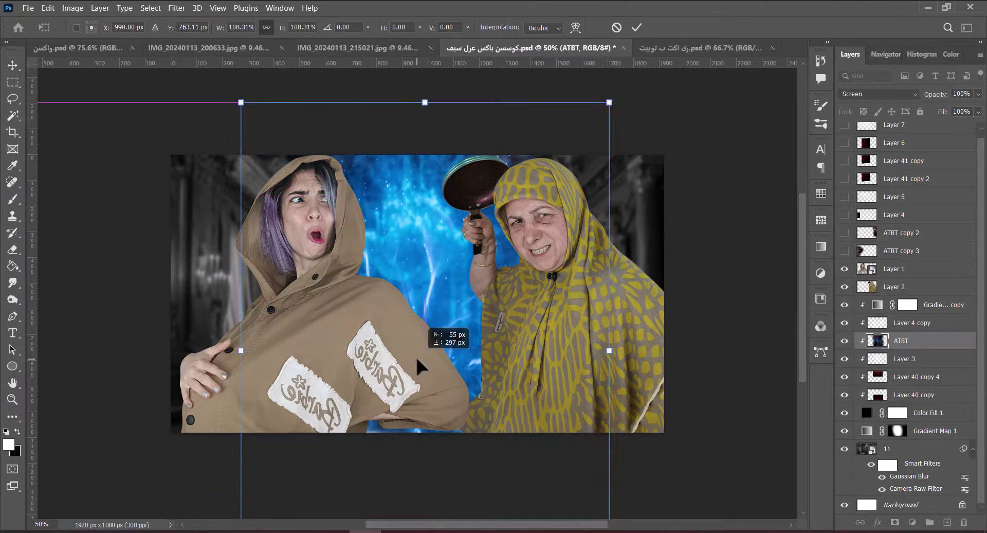
# Set the ATBT glow to 70% opacity, save, and delete the unused leftover layers.
pyautogui.press('Return')
pyautogui.press('7')
pyautogui.hotkey('ctrl', 's')
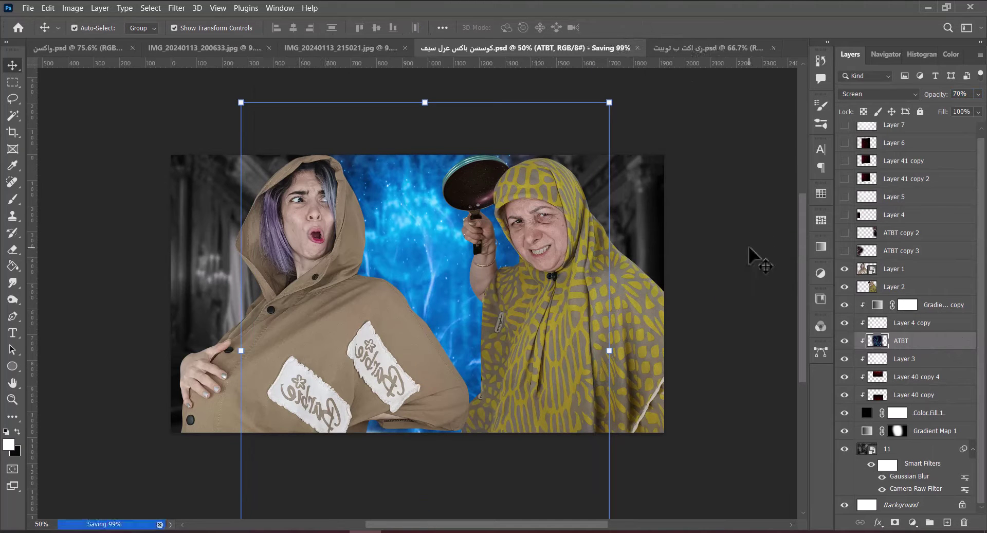
pyautogui.click(905, 150)
pyautogui.press('Delete')
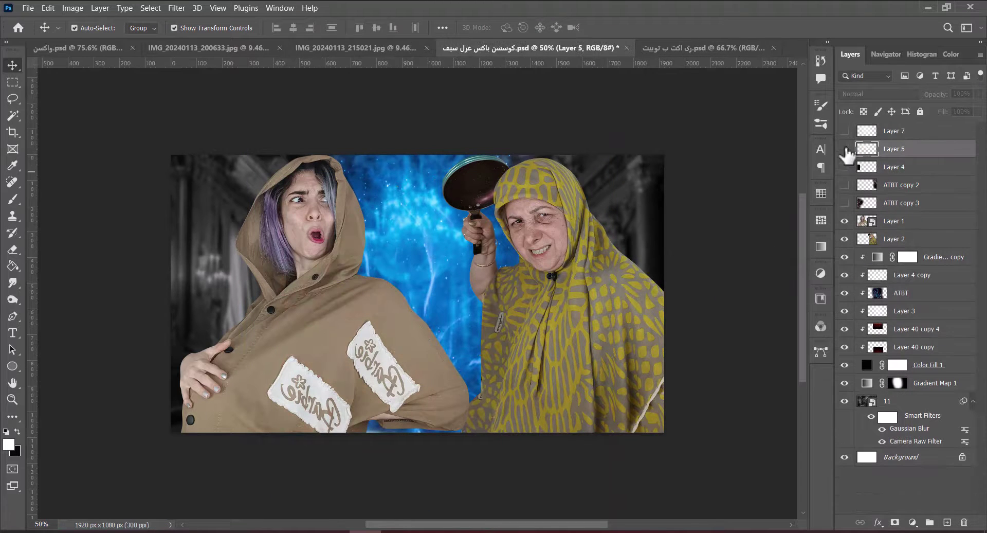
# Place the light burst below Layer 40 copy 4, scaled to about 138%, rotated, at 45% opacity.
pyautogui.click(844, 149)
pyautogui.moveTo(890, 329); pyautogui.dragTo(893, 338)
pyautogui.moveTo(442, 261); pyautogui.dragTo(441, 208)
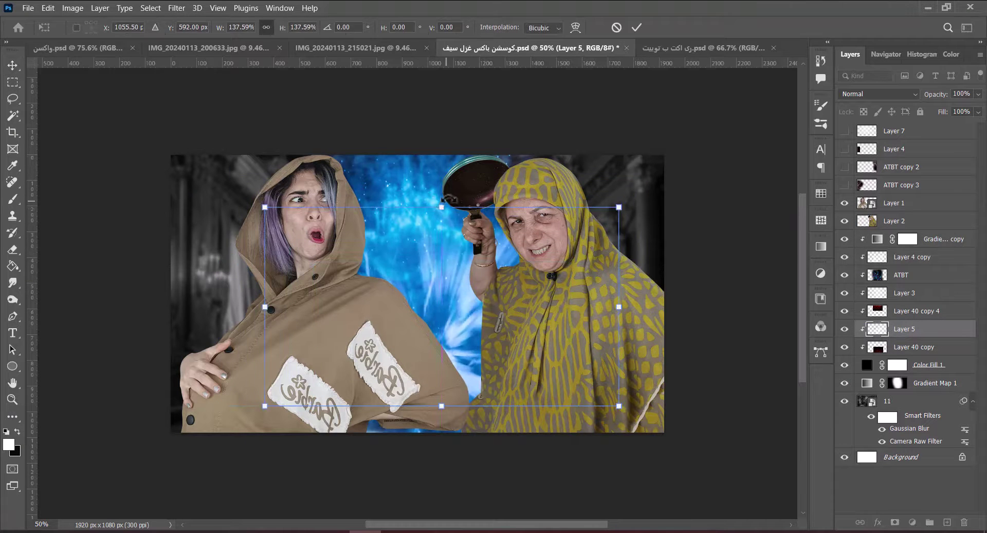
pyautogui.moveTo(630, 414); pyautogui.dragTo(493, 303)
pyautogui.click(637, 27)
pyautogui.click(960, 95)
pyautogui.write('45')
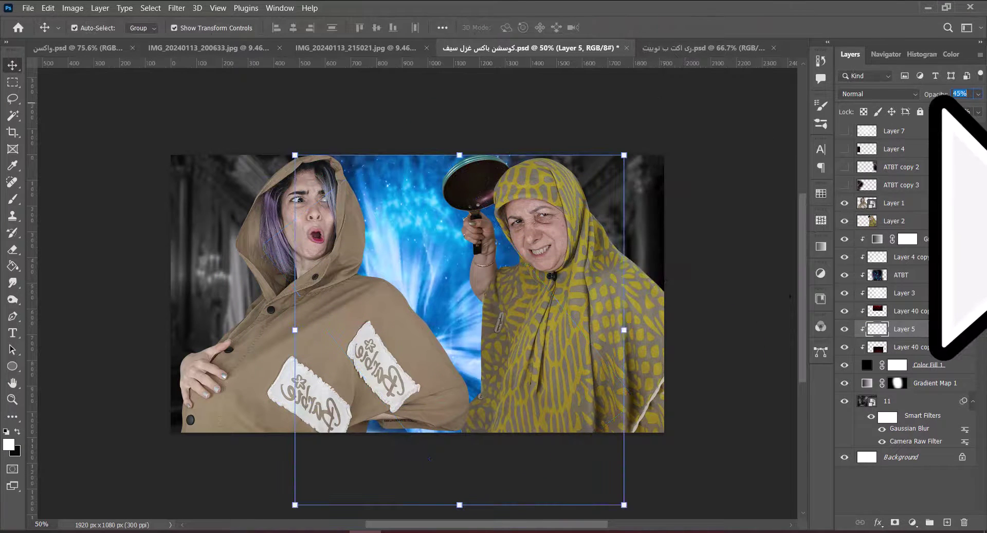
pyautogui.click(798, 275)
pyautogui.moveTo(845, 346); pyautogui.dragTo(846, 258)
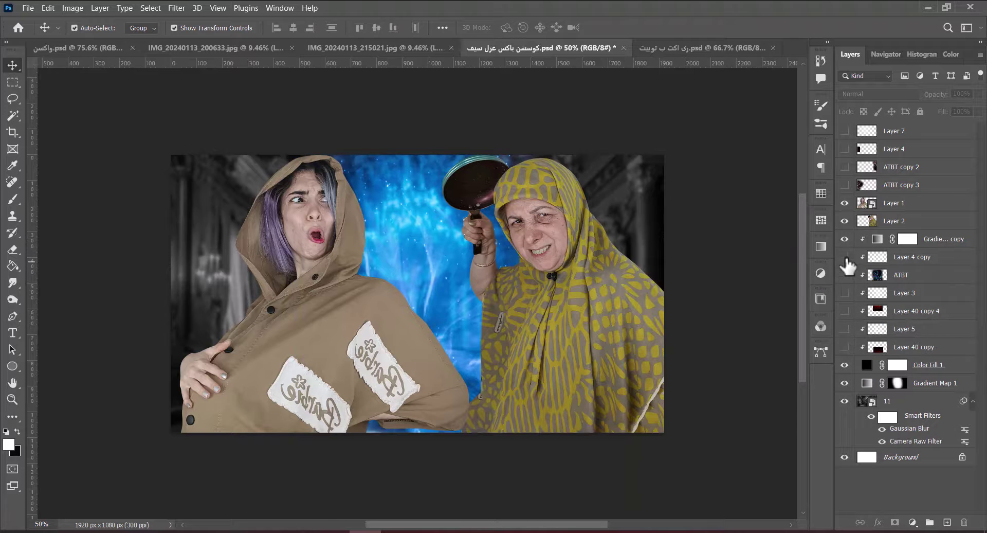
# Duplicate the gradient map and colour fill, then apply a new gradient preset to the copy.
pyautogui.hotkey('ctrl', 'z')
pyautogui.hotkey('ctrl', 'j')
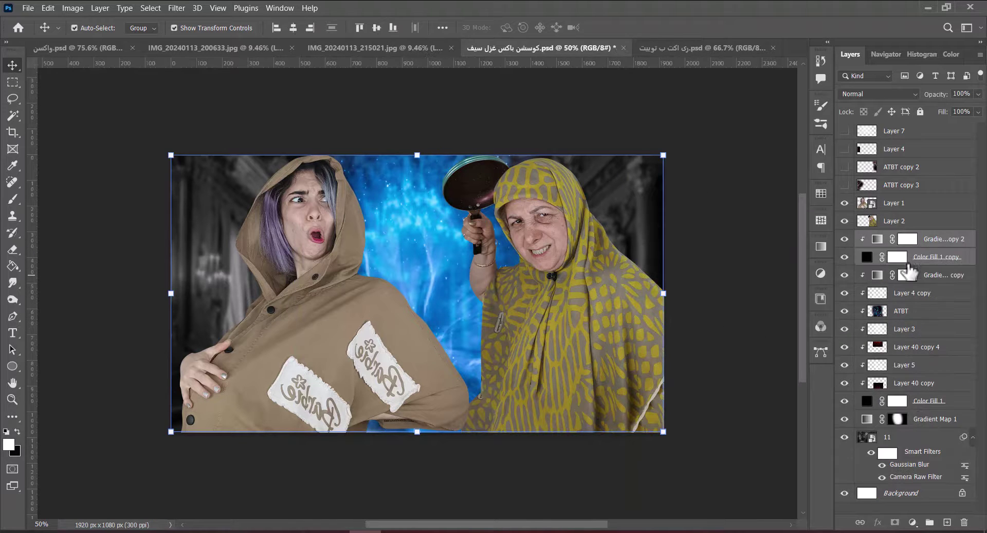
pyautogui.doubleClick(877, 239)
pyautogui.click(880, 179)
pyautogui.doubleClick(775, 281)
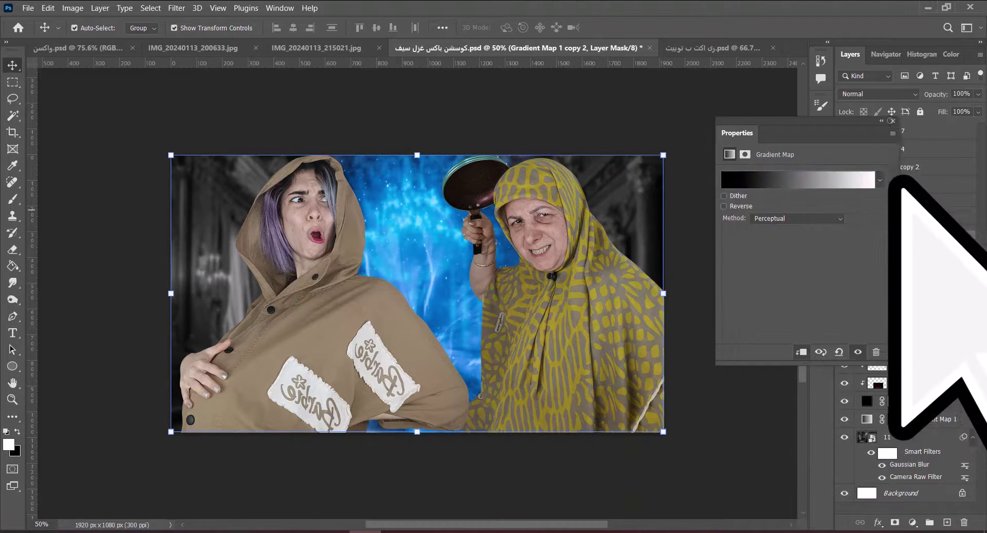
pyautogui.click(905, 257)
# Target the new gradient map's mask and set a soft brush to 24% opacity, about 700 px.
pyautogui.rightClick(256, 289)
pyautogui.click(308, 295)
pyautogui.press('b')
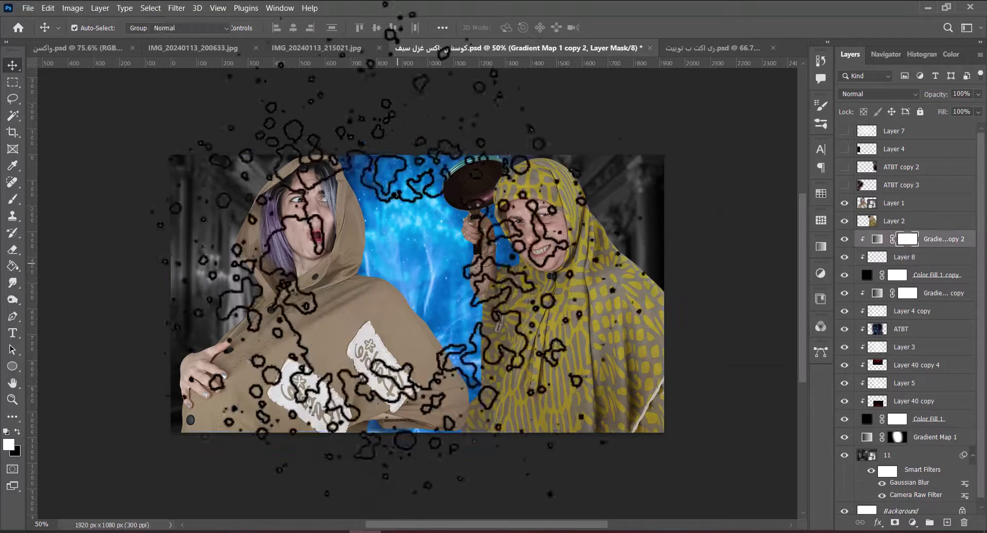
pyautogui.rightClick(381, 189)
pyautogui.press('Escape')
pyautogui.press('[')
pyautogui.press('[')
pyautogui.press('[')
pyautogui.press('[')
pyautogui.press('[')
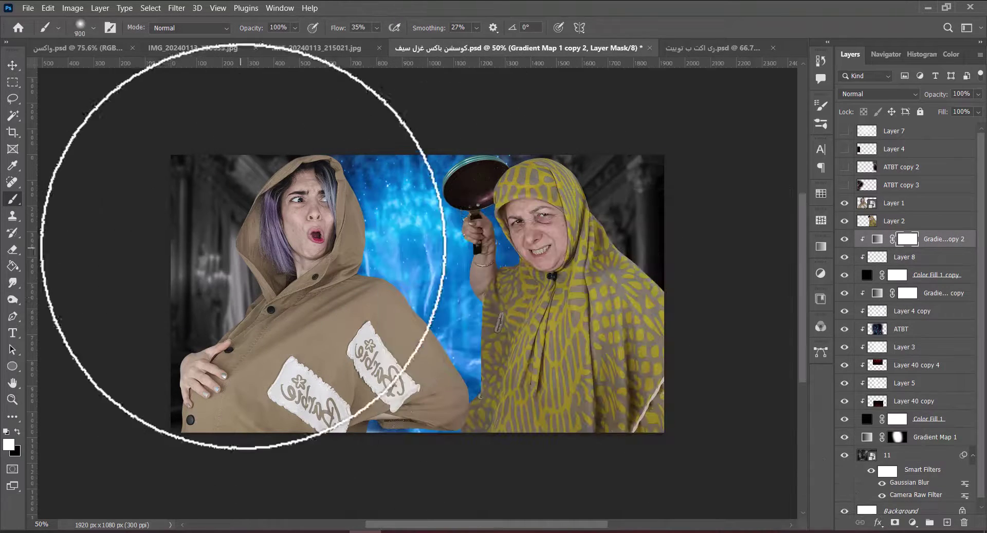
pyautogui.write('24')
pyautogui.press(']')
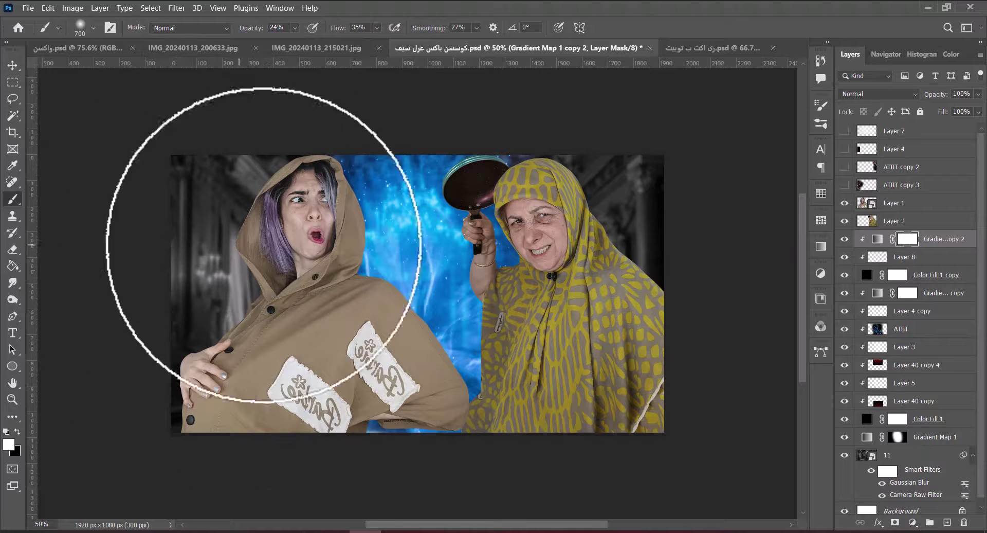
pyautogui.hotkey('alt', '[')
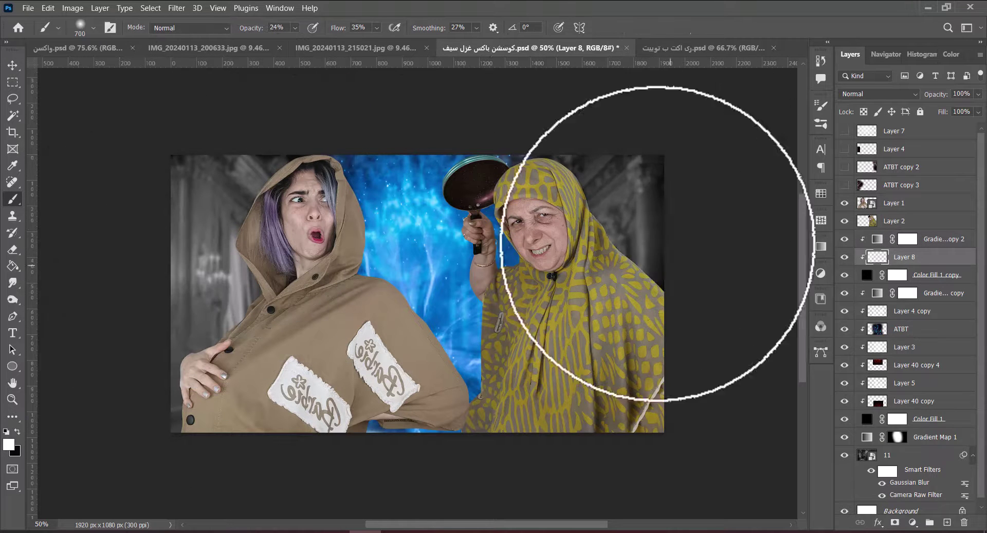
pyautogui.press('v')
pyautogui.click(760, 353)
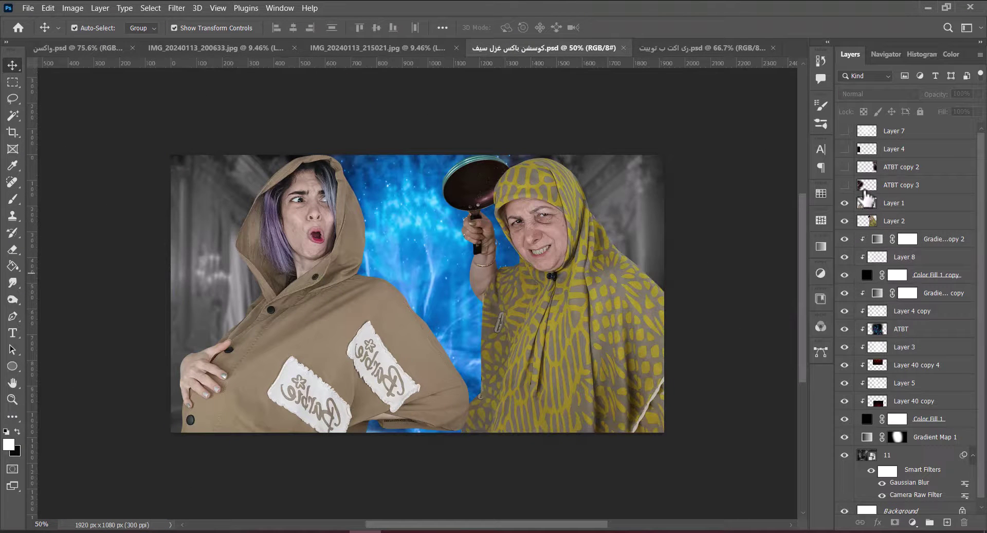
# Reveal the ATBT copy 2 streaks and place Layer 4 between the ATBT copies, rotated about 40°.
pyautogui.moveTo(885, 259); pyautogui.dragTo(885, 251)
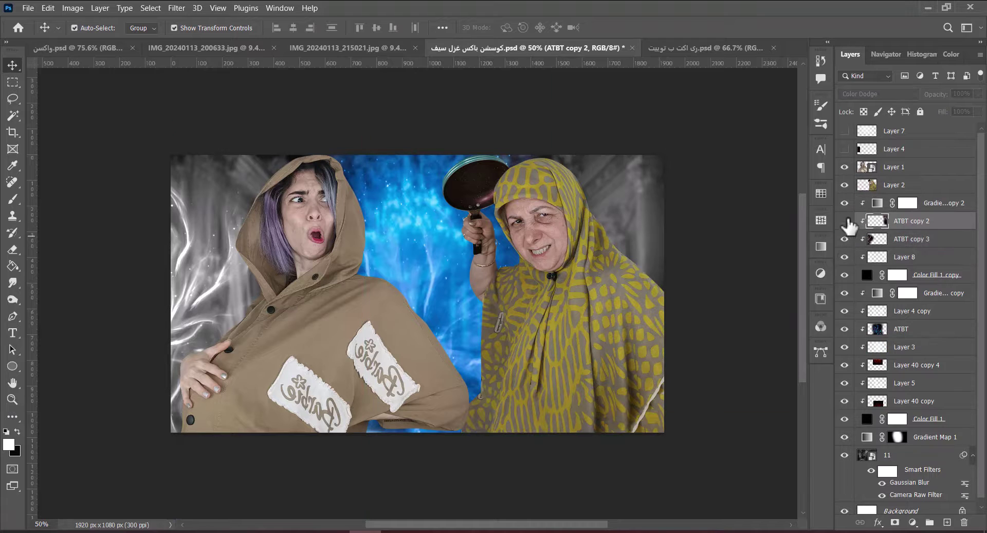
pyautogui.click(845, 221)
pyautogui.click(907, 238)
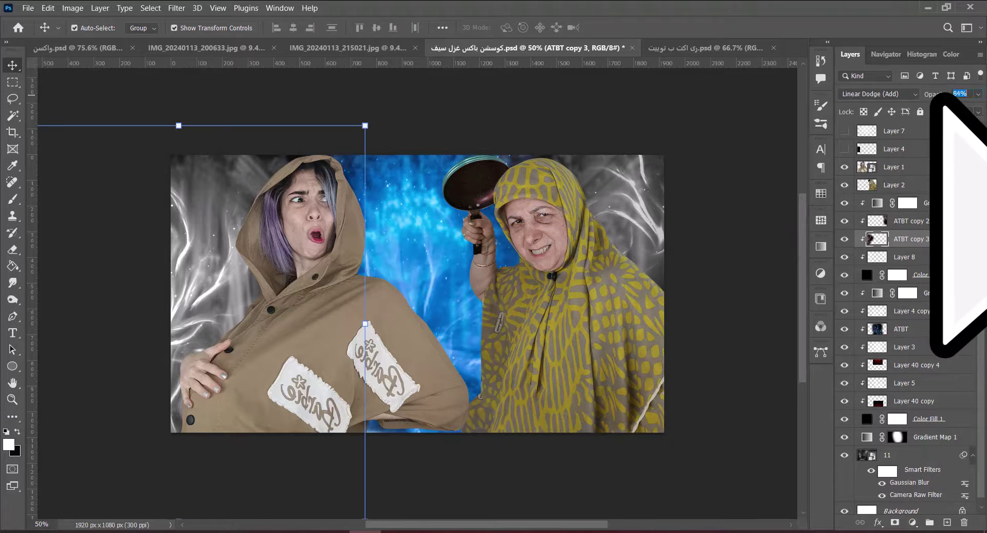
pyautogui.click(769, 232)
pyautogui.click(845, 149)
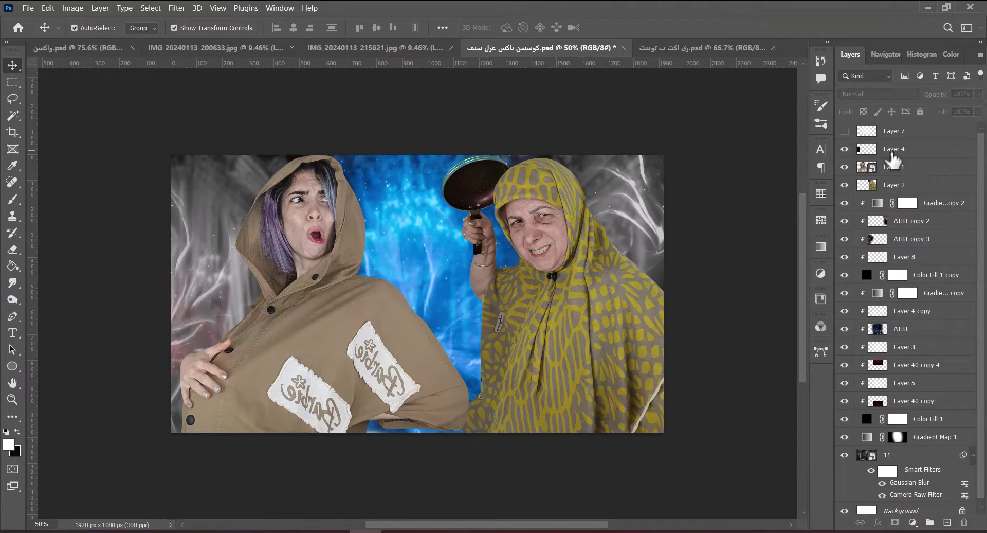
pyautogui.moveTo(890, 236); pyautogui.dragTo(889, 232)
pyautogui.moveTo(309, 272); pyautogui.dragTo(214, 260)
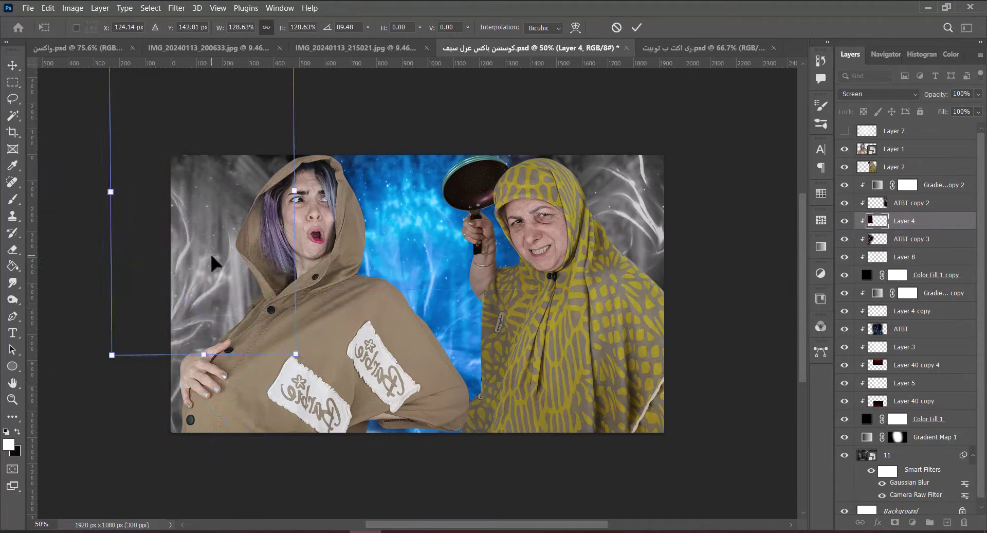
pyautogui.click(637, 27)
# Delete Layer 7's whitish overlay, fit the image in view, and save the document.
pyautogui.click(844, 130)
pyautogui.click(874, 132)
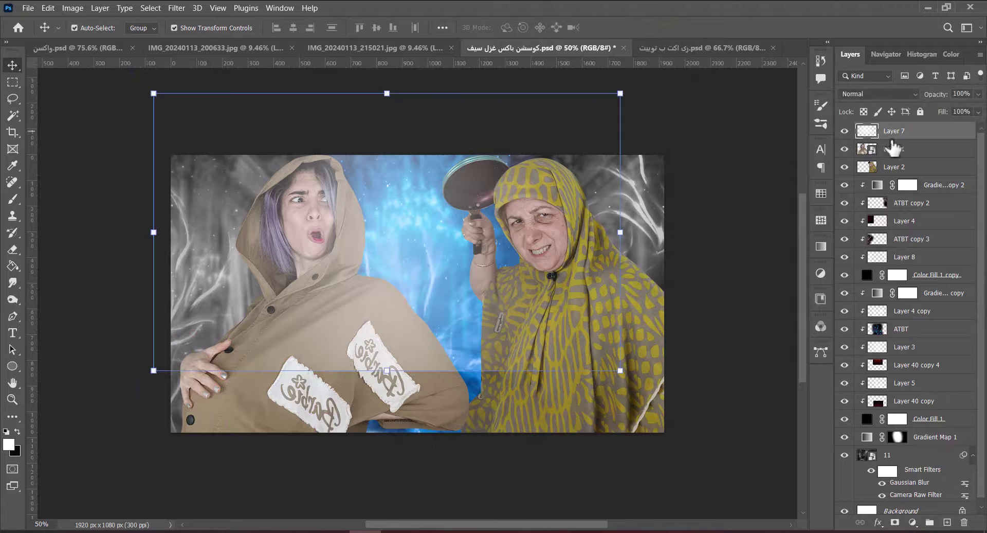
pyautogui.press('Delete')
pyautogui.click(908, 186)
pyautogui.press('b')
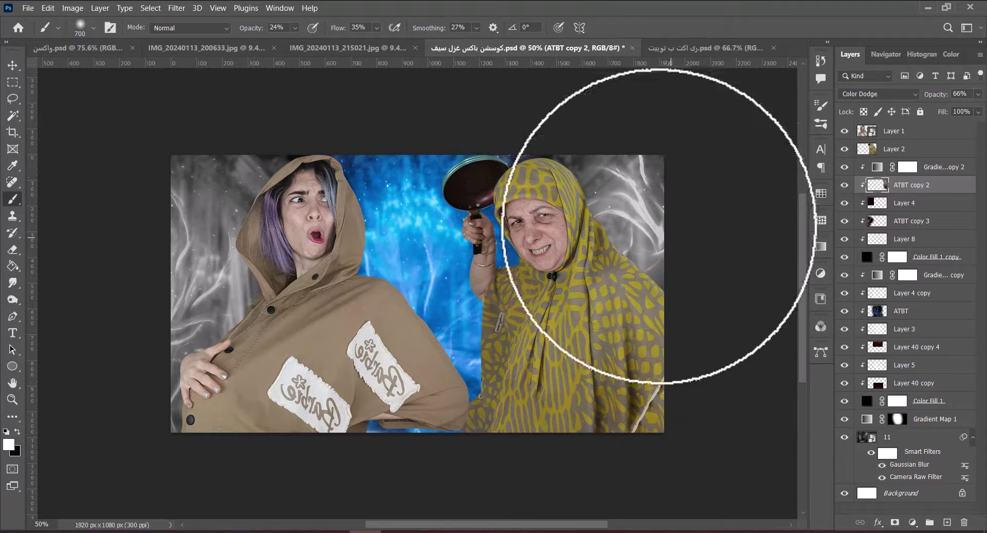
pyautogui.press('v')
pyautogui.hotkey('ctrl', '0')
pyautogui.hotkey('ctrl', 's')
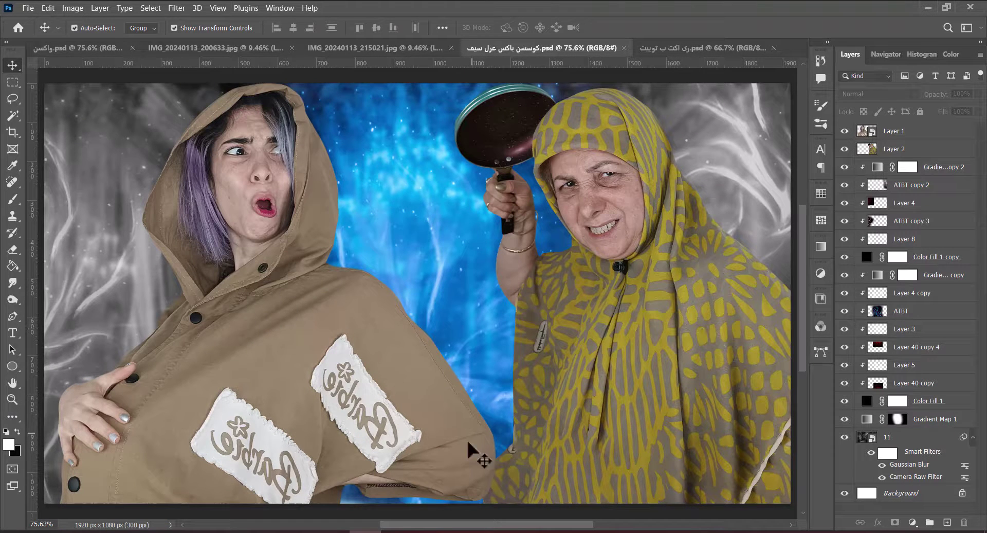
# On the young woman's Layer 1, open Camera Raw and lift Shadows to +48 and Blacks to +47.
pyautogui.click(329, 251)
pyautogui.hotkey('alt', 't')
pyautogui.press('Escape')
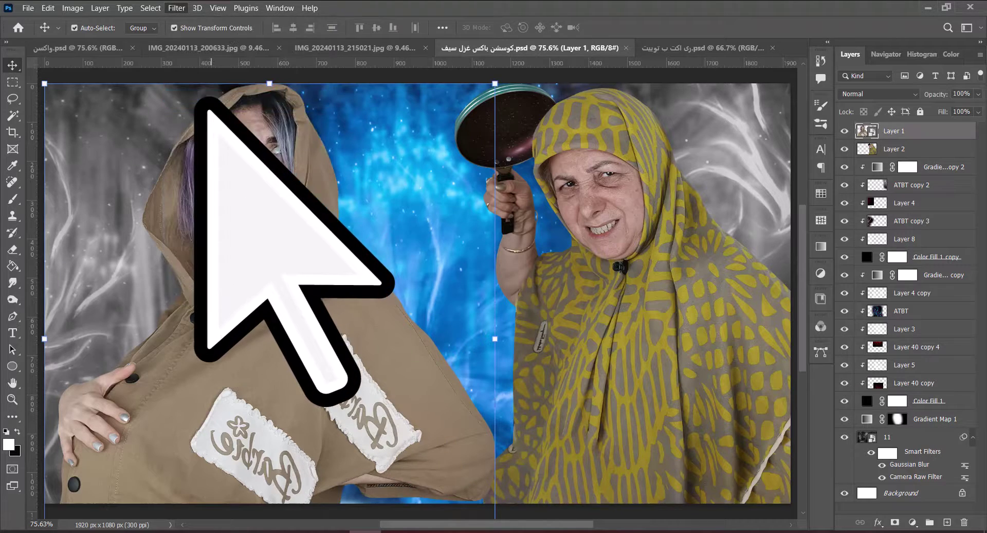
pyautogui.hotkey('ctrl', 'shift', 'a')
pyautogui.moveTo(810, 368); pyautogui.dragTo(844, 368)
pyautogui.moveTo(811, 408); pyautogui.dragTo(848, 401)
# Raise Color Mixer luminance, shift the Calibration red primary hue negative, and apply the Camera Raw grade.
pyautogui.scroll(-10, 870, 337)
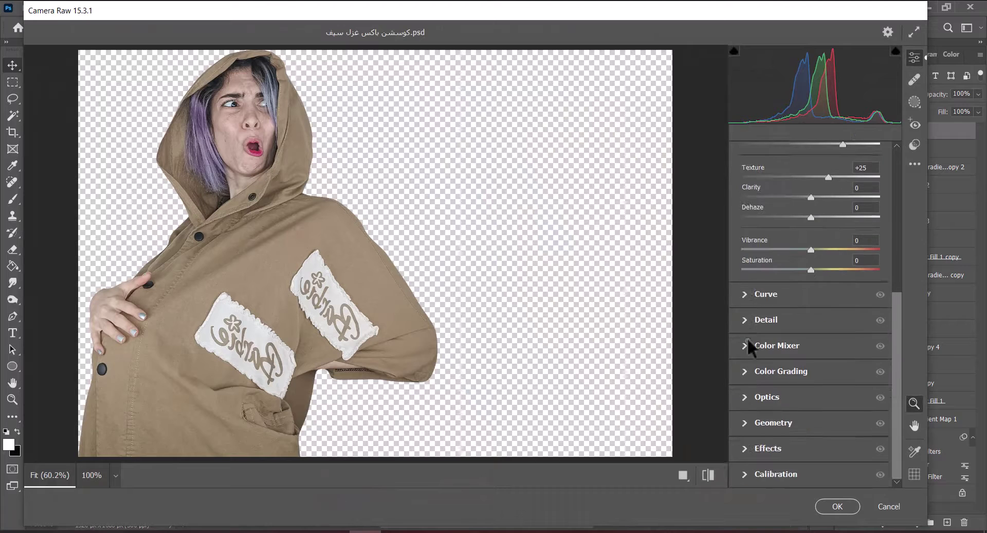
pyautogui.click(748, 337)
pyautogui.moveTo(811, 301); pyautogui.dragTo(828, 301)
pyautogui.scroll(-6, 853, 339)
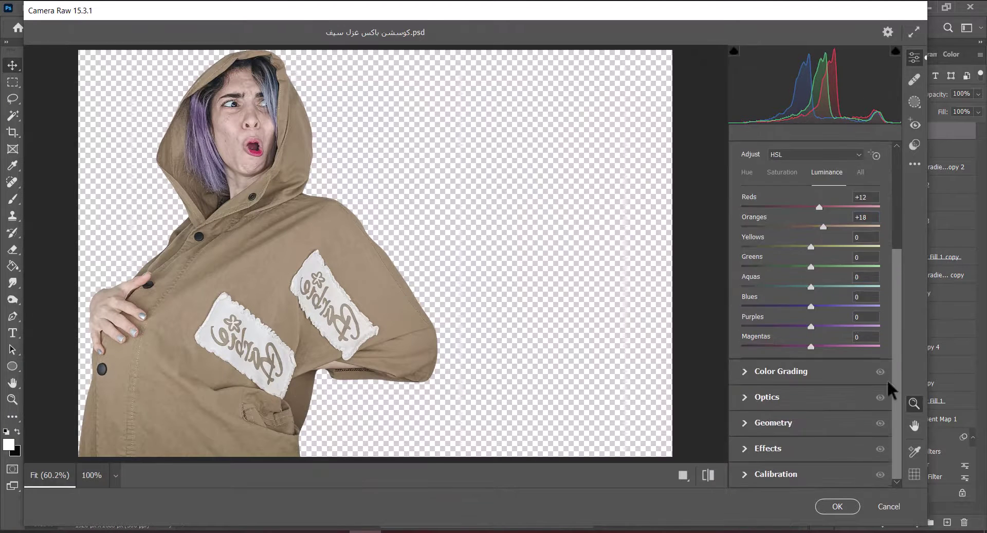
pyautogui.click(776, 471)
pyautogui.moveTo(811, 334); pyautogui.dragTo(792, 331)
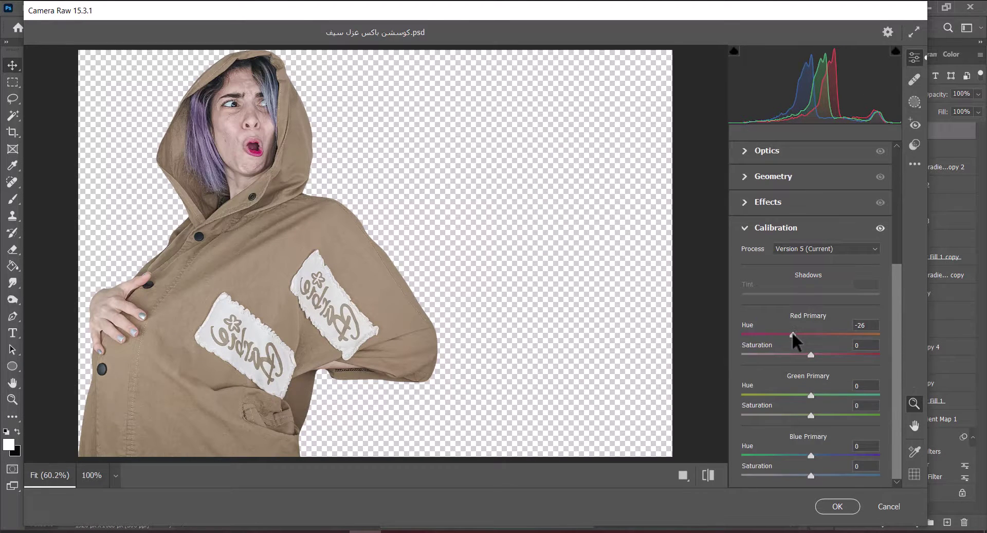
pyautogui.scroll(15, 822, 180)
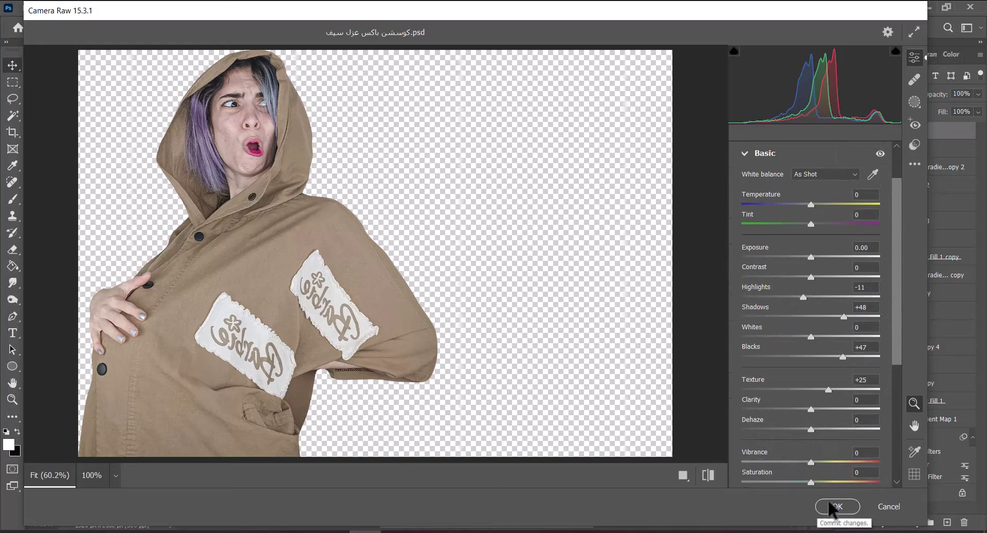
pyautogui.click(828, 506)
# Convert the older woman's Layer 2 to a smart object and copy the Camera Raw filter onto it.
pyautogui.click(890, 173)
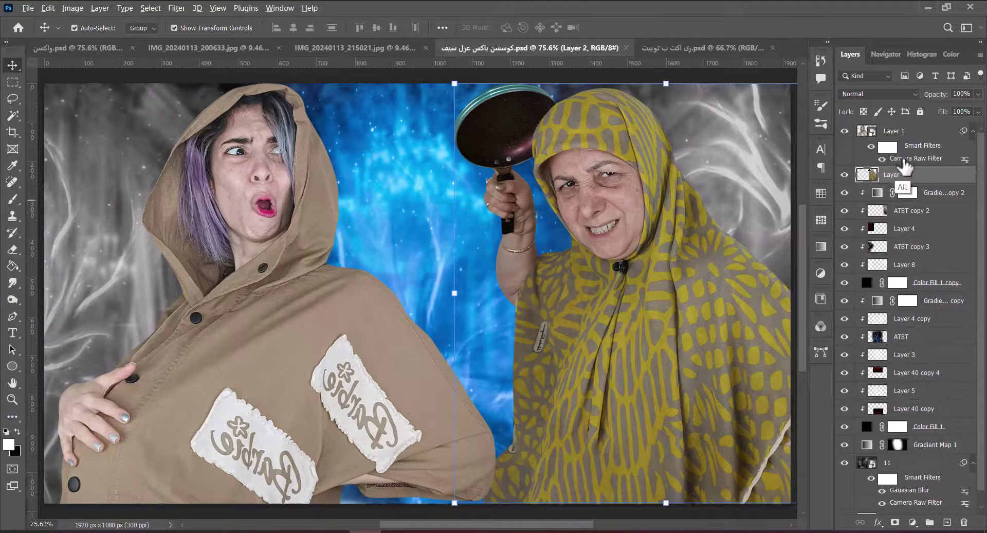
pyautogui.rightClick(903, 172)
pyautogui.click(843, 203)
pyautogui.moveTo(905, 159); pyautogui.dragTo(900, 186)
# Review and reapply the older woman's copied Camera Raw settings, then select Layer 1 copy.
pyautogui.doubleClick(908, 204)
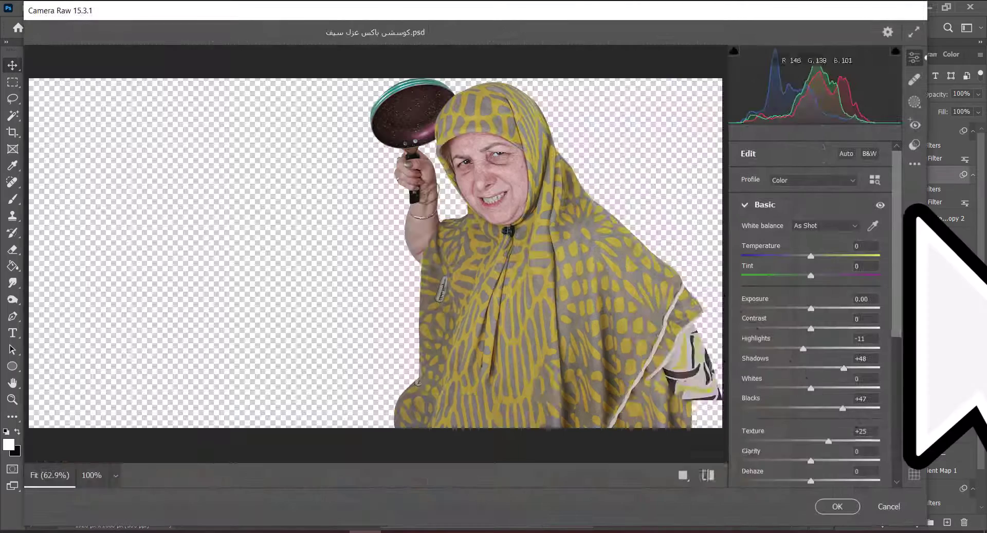
pyautogui.click(858, 398)
pyautogui.click(843, 506)
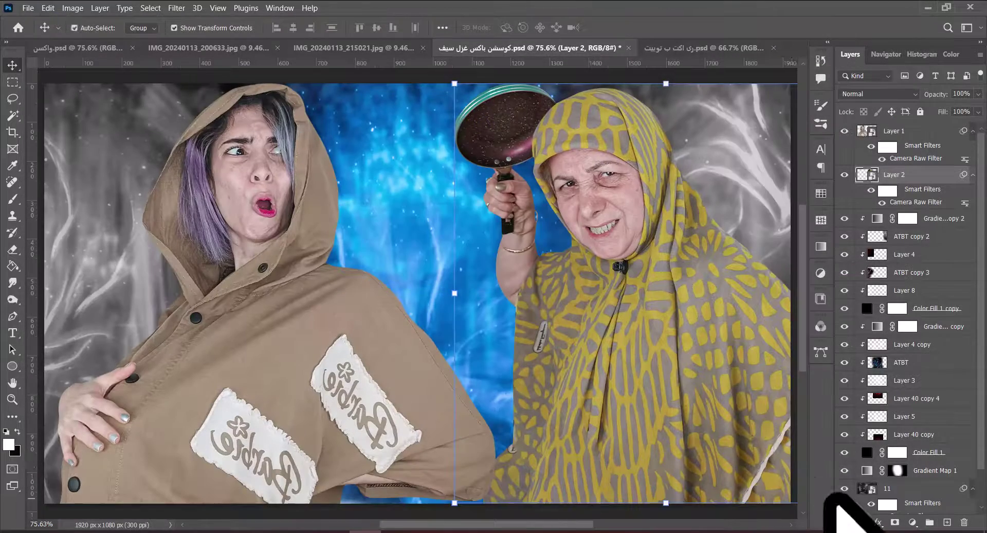
pyautogui.click(884, 147)
# Clip Layer 1 copy to the young woman, apply a Gaussian Blur, and add a black mask.
pyautogui.hotkey('ctrl', 'alt', 'g')
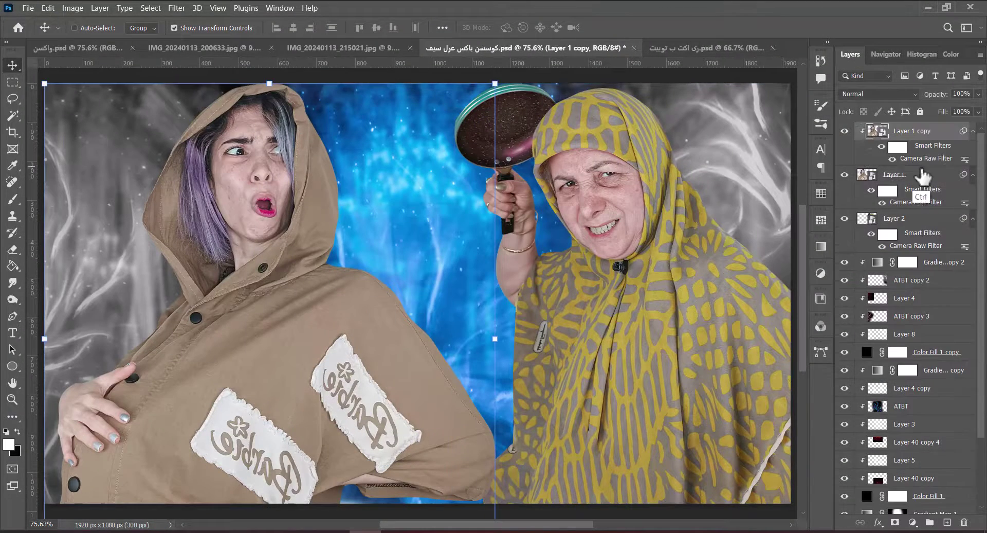
pyautogui.click(176, 8)
pyautogui.moveTo(220, 164)
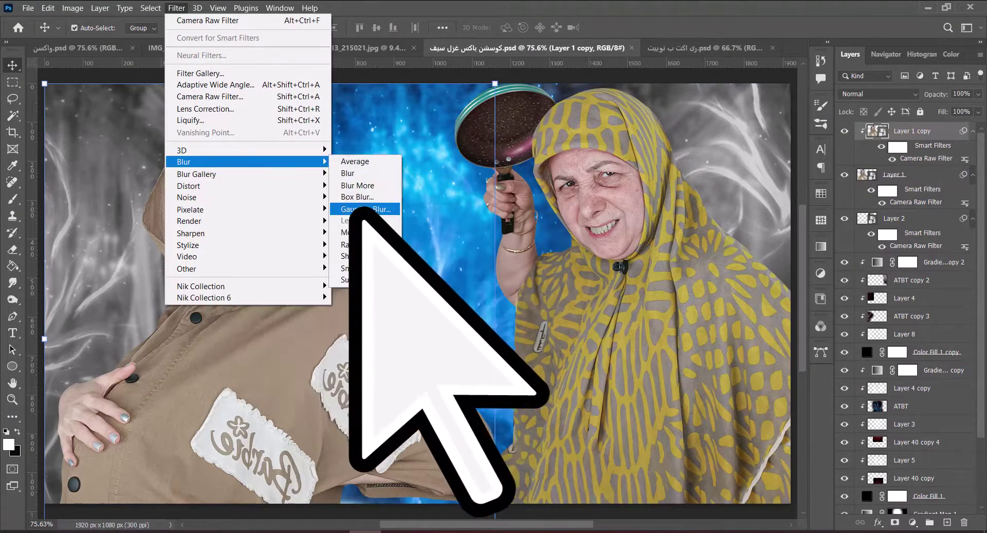
pyautogui.click(358, 208)
pyautogui.press('Return')
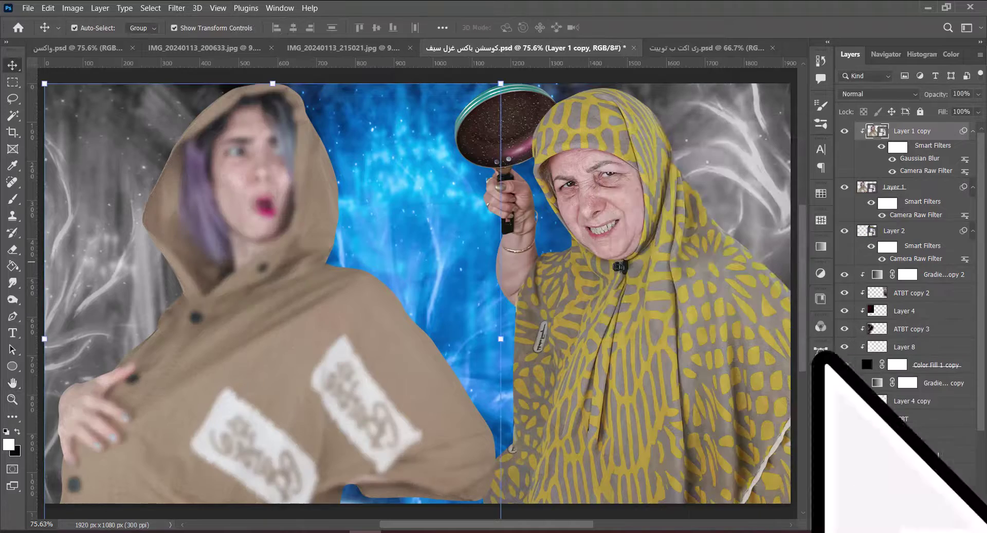
pyautogui.keyDown('alt'); pyautogui.click(895, 522); pyautogui.keyUp('alt')
pyautogui.scroll(5, 293, 257)
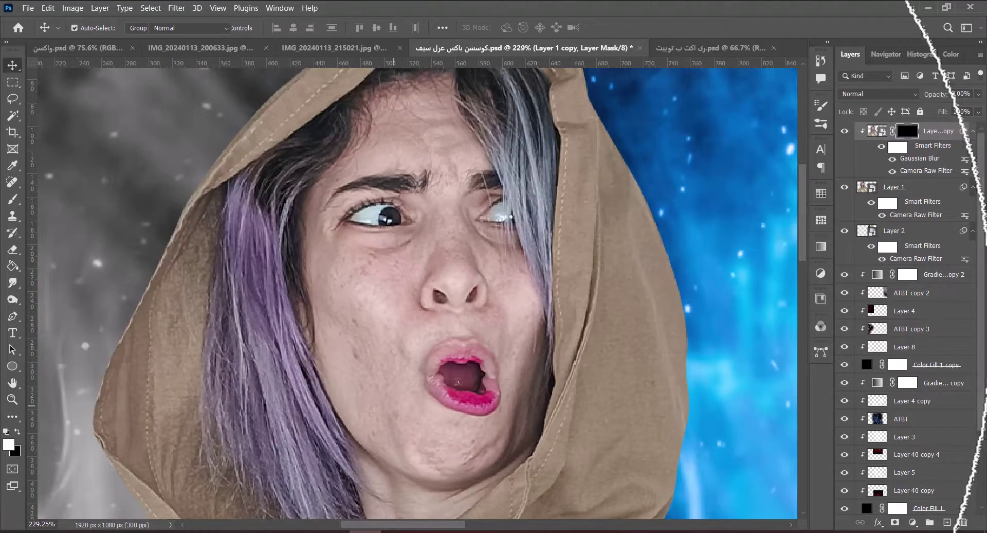
# Brush white over the younger woman's face skin on the mask, then save the composite.
pyautogui.press('b')
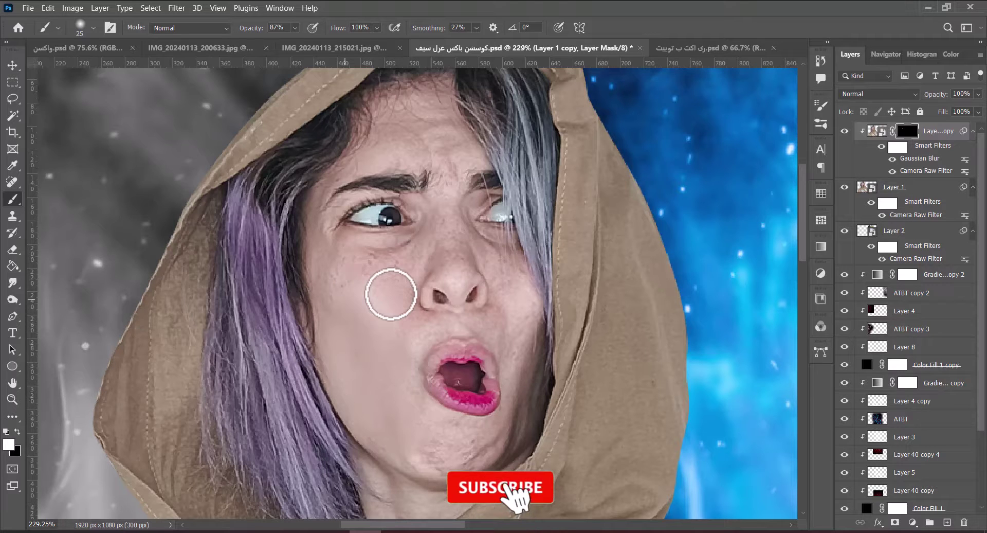
pyautogui.press('[')
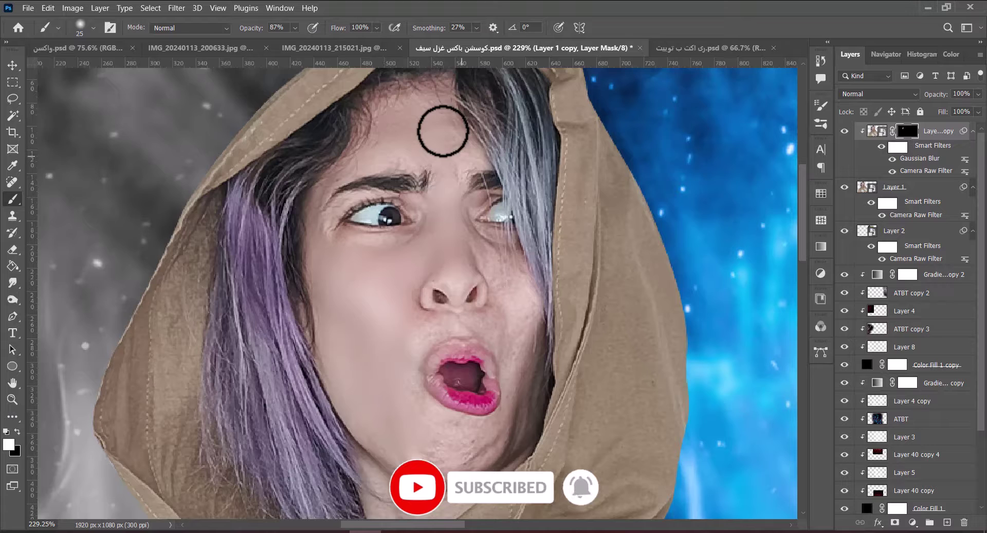
pyautogui.press(']')
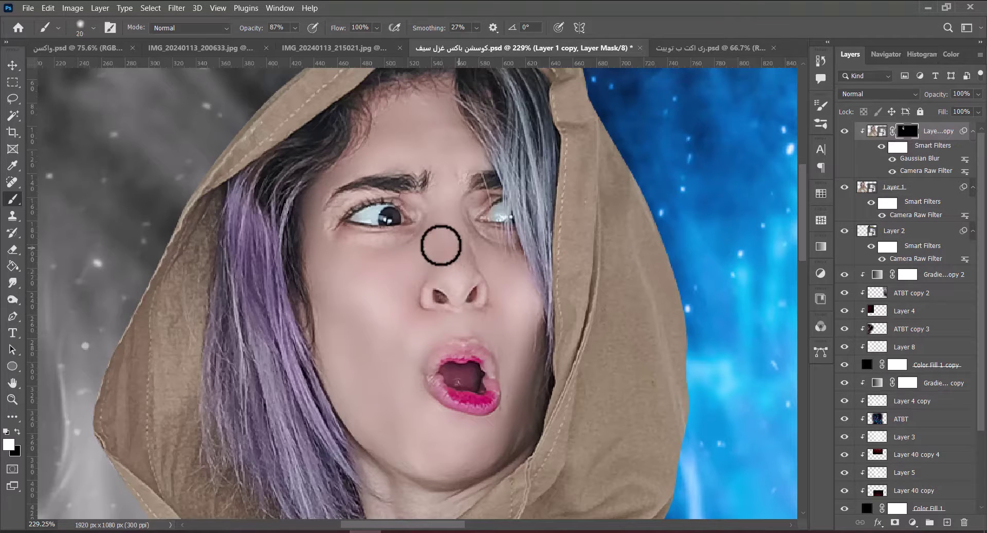
pyautogui.hotkey('ctrl', '0')
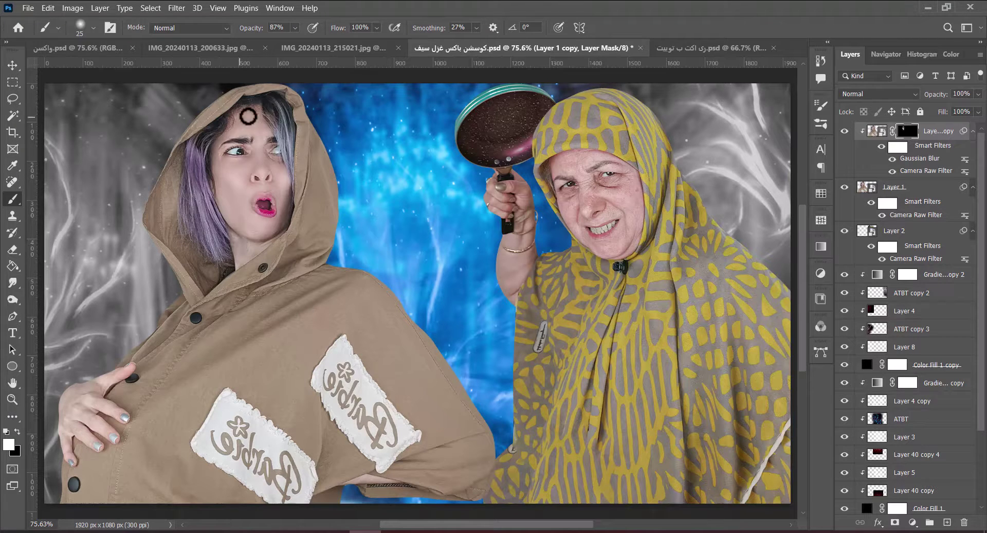
pyautogui.hotkey('ctrl', 's')
pyautogui.press('v')
pyautogui.click(626, 164)
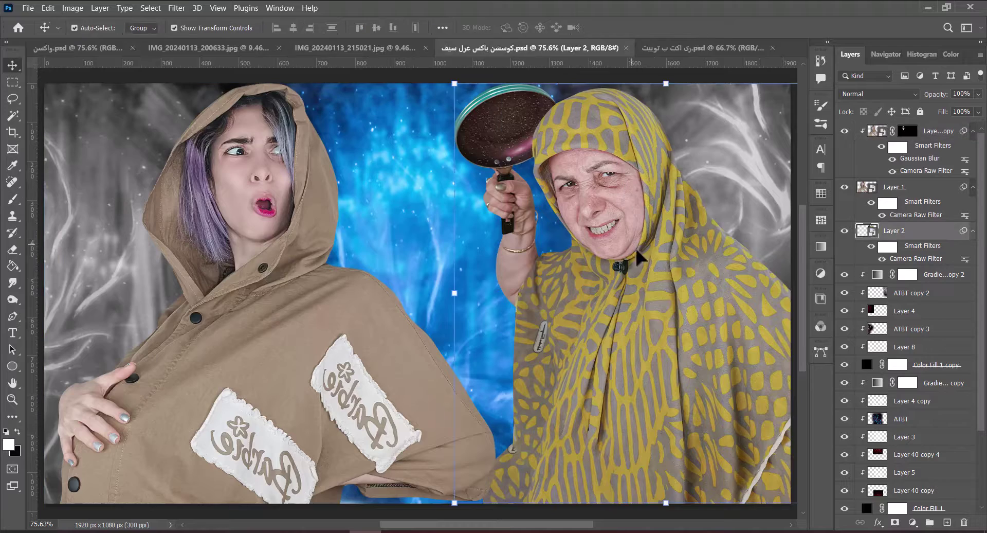
# Duplicate Layer 2, apply a 6.0 px Gaussian Blur, and add a black mask hiding it.
pyautogui.hotkey('ctrl', 'j')
pyautogui.click(177, 8)
pyautogui.click(185, 23)
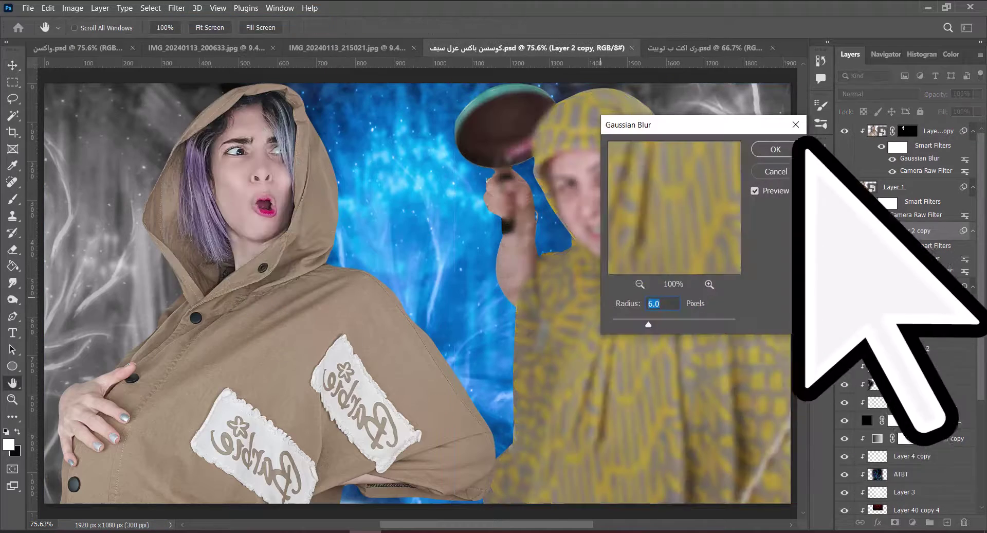
pyautogui.click(797, 126)
pyautogui.keyDown('alt'); pyautogui.click(895, 522); pyautogui.keyUp('alt')
pyautogui.scroll(5, 527, 278)
# Paint white over the older woman's facial skin on the mask, adjusting brush size as needed.
pyautogui.press('b')
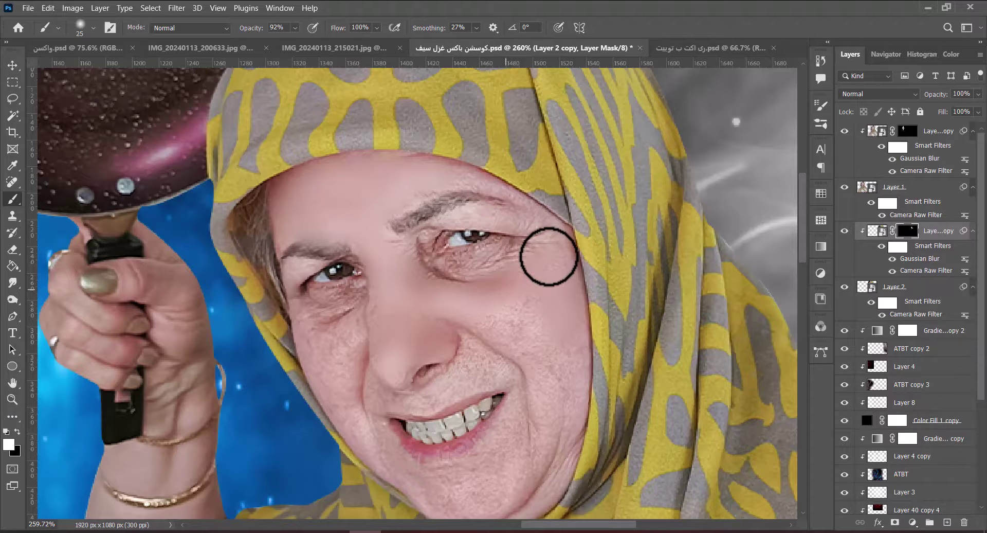
pyautogui.press(']')
pyautogui.press(']')
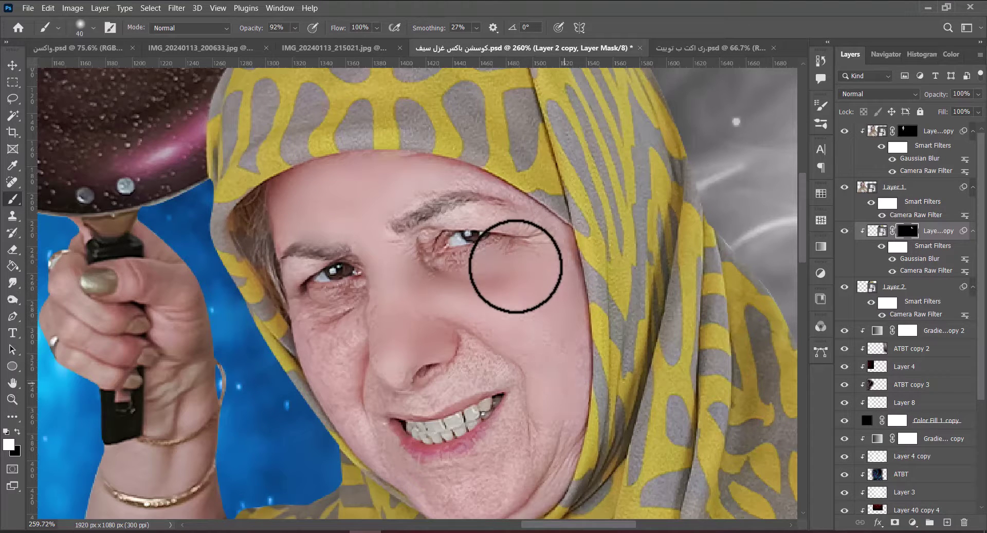
pyautogui.press('[')
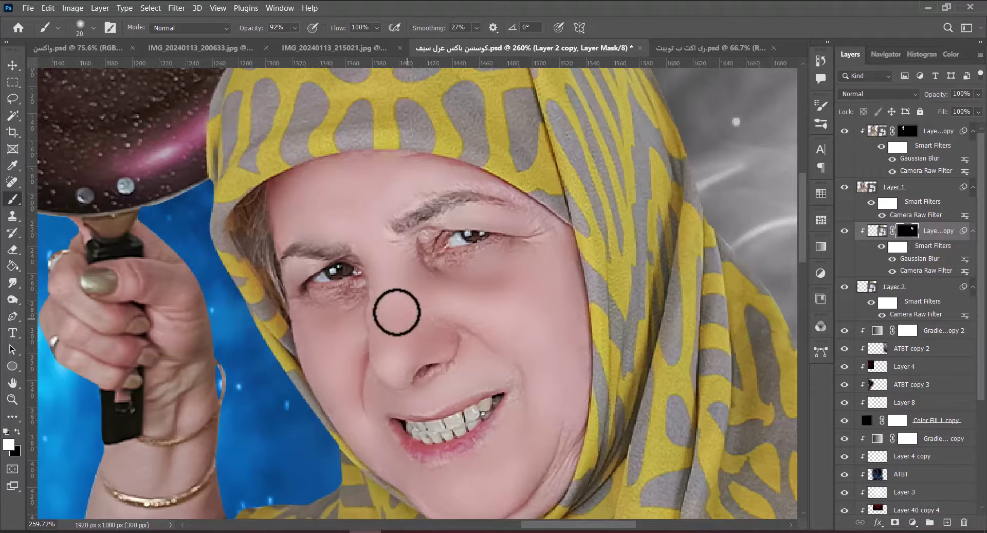
pyautogui.press(']')
pyautogui.press(']')
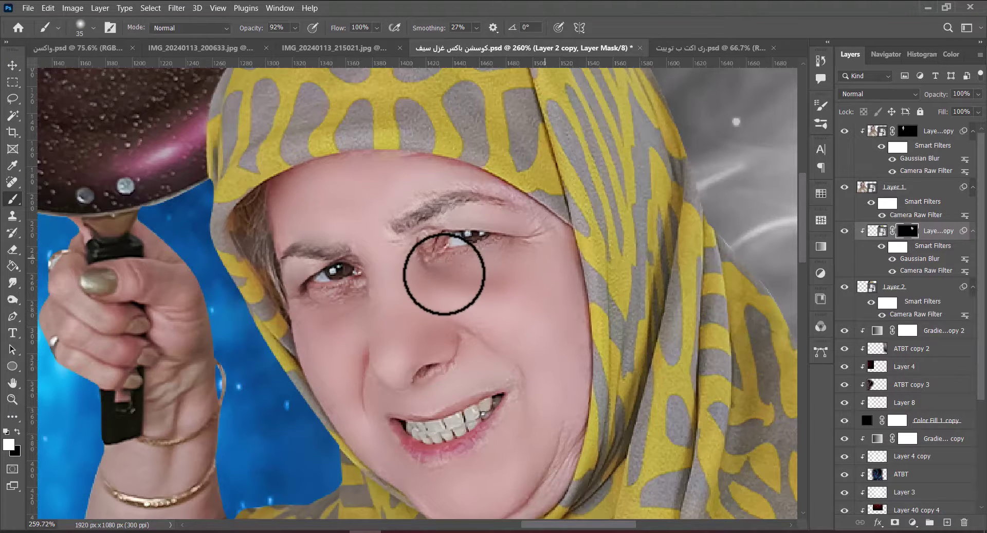
pyautogui.scroll(-3, 535, 329)
pyautogui.press('[')
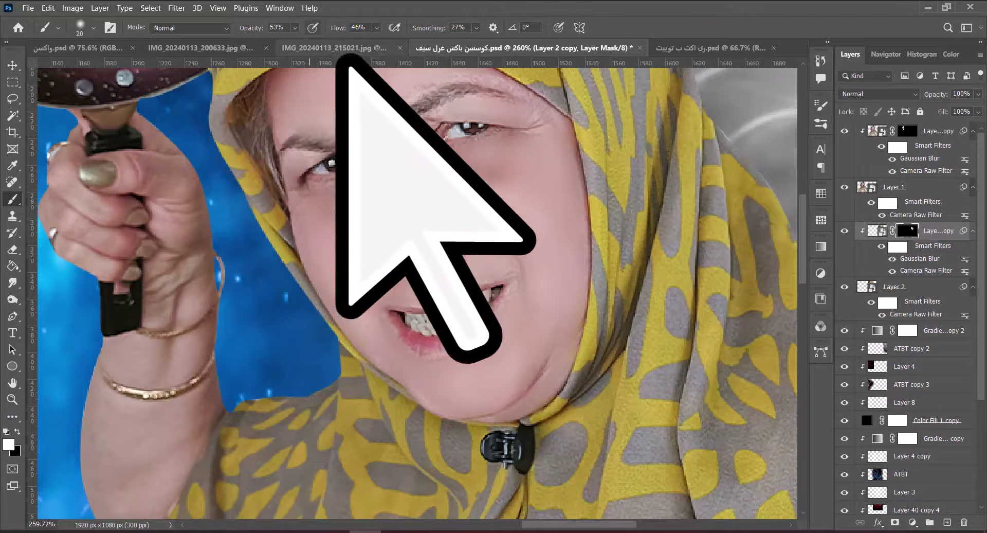
# Set the brush to 53% opacity and 46% flow and keep painting the skin-smoothing mask.
pyautogui.press('5')
pyautogui.press('3')
pyautogui.hotkey('shift', '4')
pyautogui.hotkey('shift', '6')
pyautogui.press(']')
pyautogui.press(']')
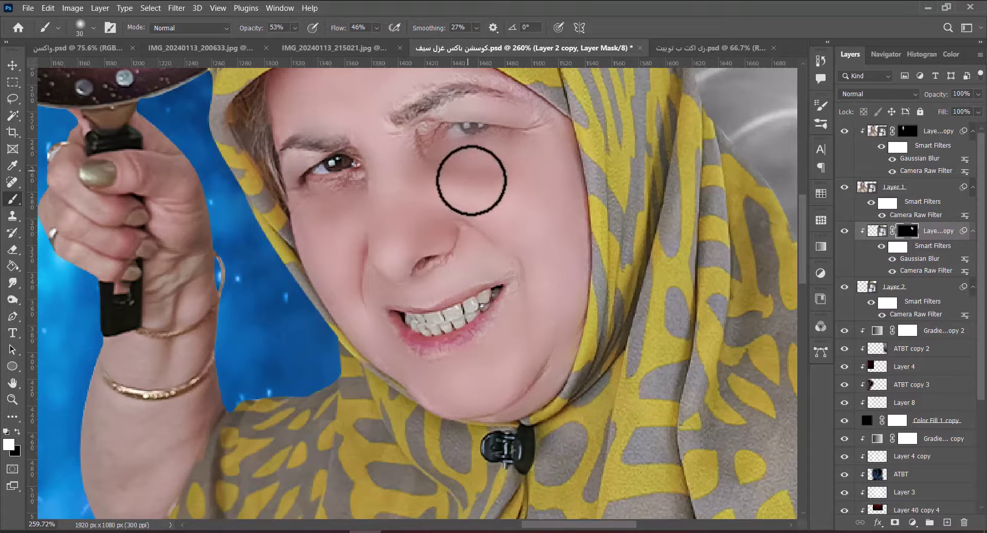
pyautogui.hotkey('ctrl', 'z')
# Paint black at 18% flow to hide blur in places, then return to white at 100% flow.
pyautogui.press('x')
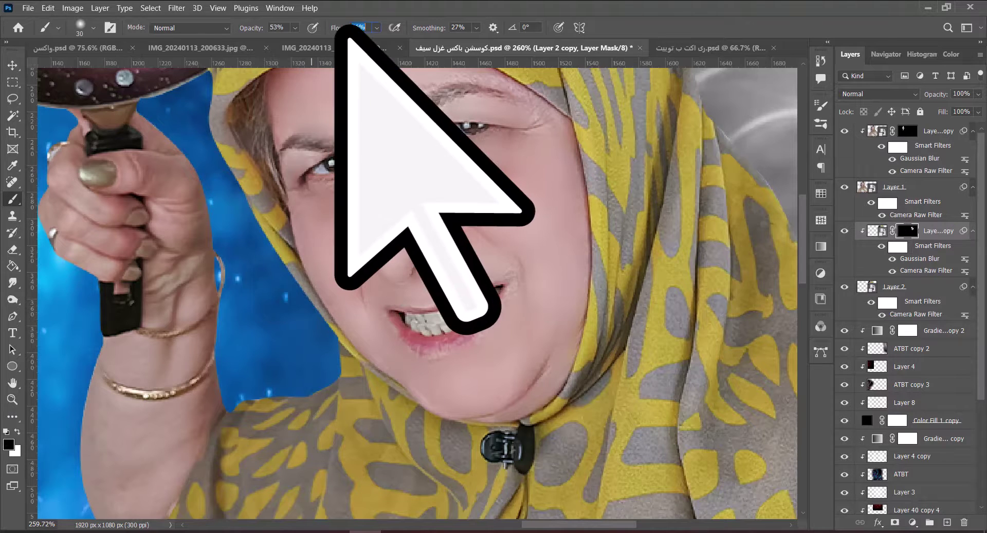
pyautogui.hotkey('shift', '1')
pyautogui.hotkey('shift', '8')
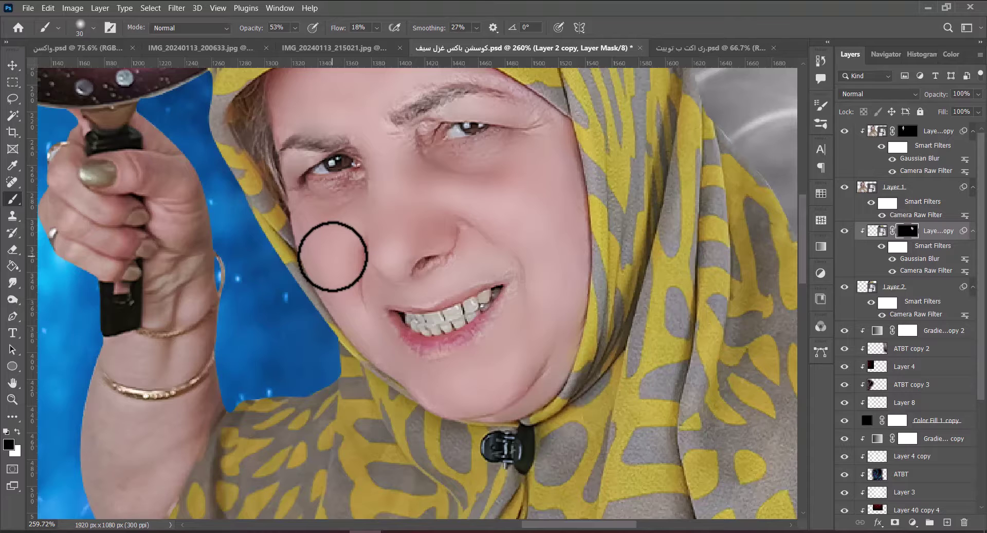
pyautogui.press('x')
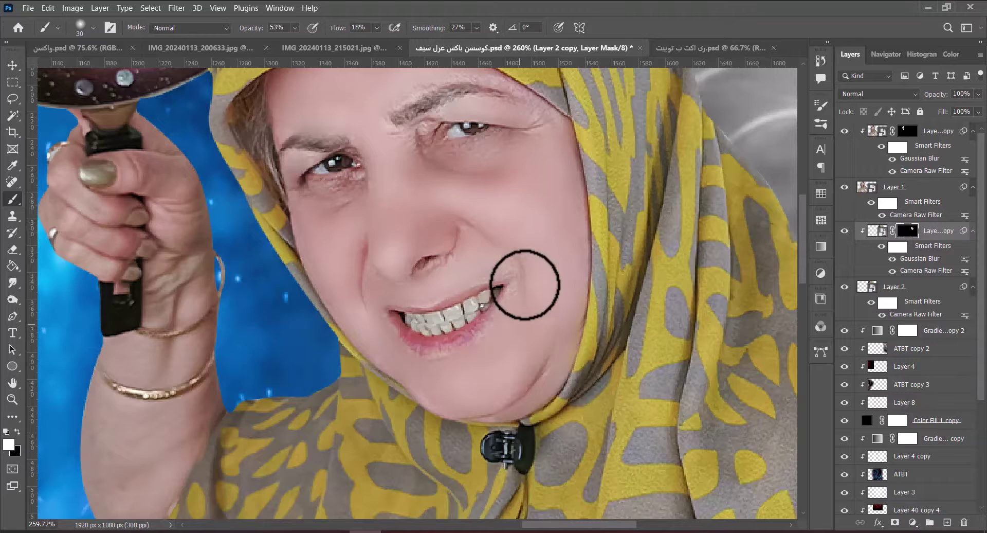
pyautogui.hotkey('shift', '0')
pyautogui.hotkey('ctrl', '0')
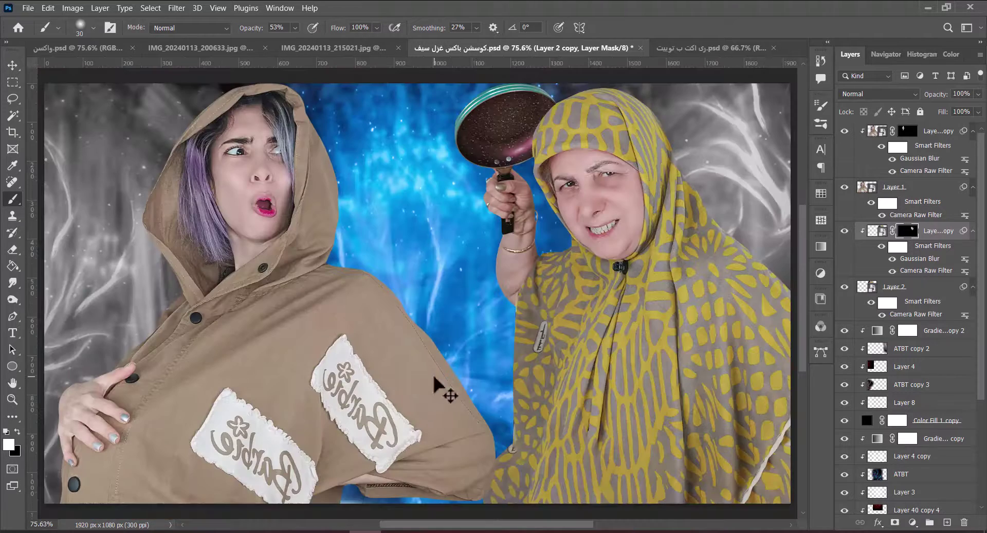
# Zoom in on the older woman's face, add clipped Layer 9, and sample her cheek's skin tone.
pyautogui.press('z')
pyautogui.moveTo(639, 187)
pyautogui.mouseDown()
pyautogui.moveTo(594, 265)
pyautogui.moveTo(559, 280)
pyautogui.mouseUp()
pyautogui.click(947, 522)
pyautogui.press('b')
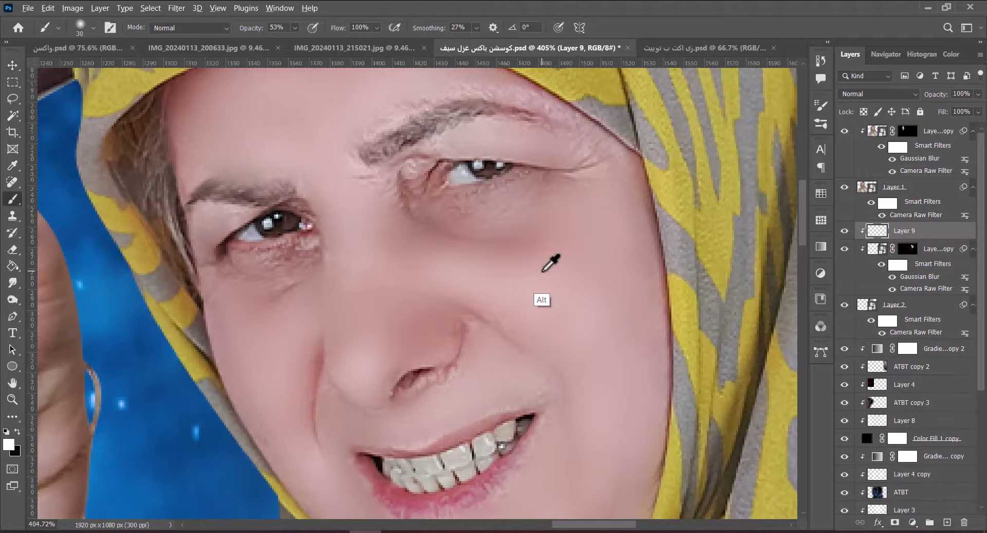
pyautogui.keyDown('alt'); pyautogui.click(543, 269); pyautogui.keyUp('alt')
# Paint the sampled skin tone over her nose and cheeks at 42% then 27% flow.
pyautogui.hotkey('shift', '4')
pyautogui.hotkey('shift', '2')
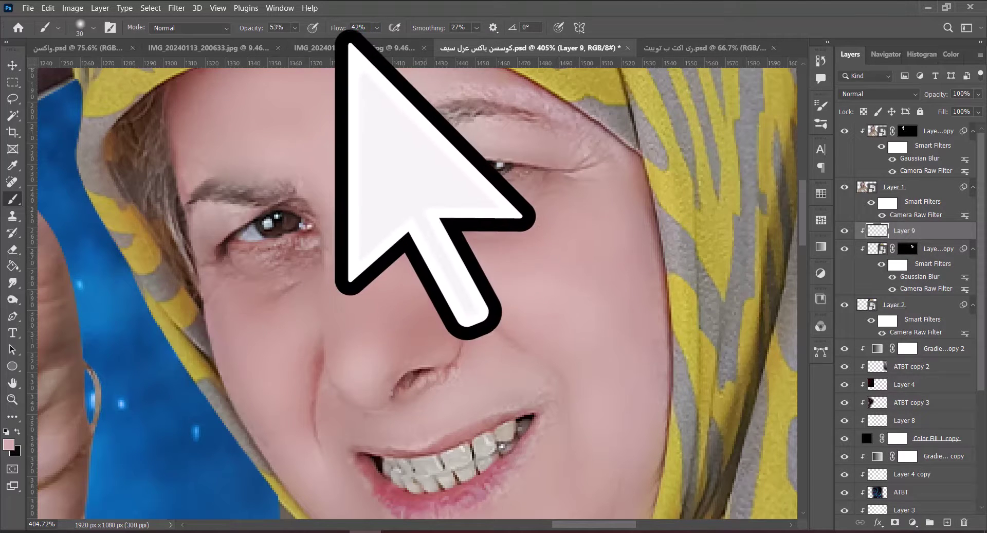
pyautogui.hotkey('shift', '2')
pyautogui.hotkey('shift', '7')
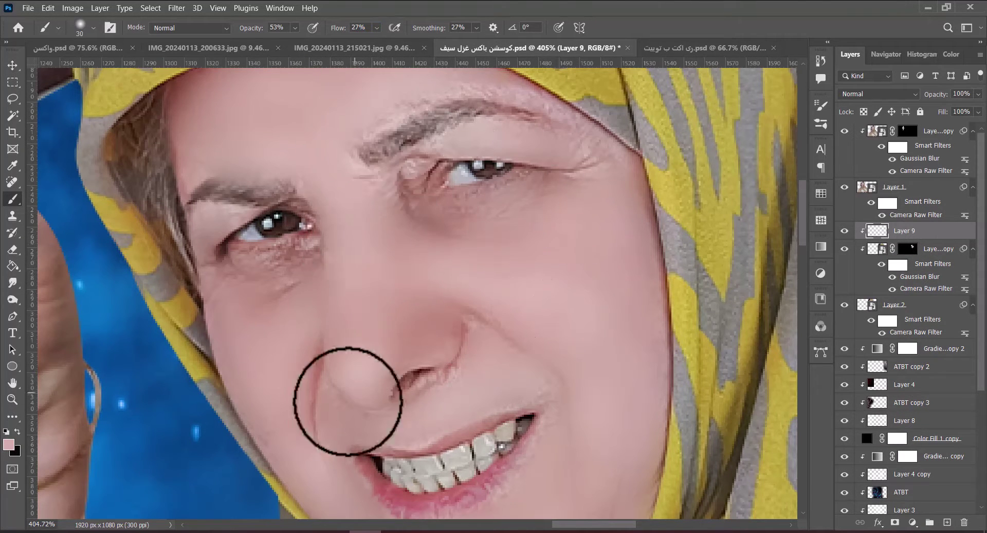
pyautogui.hotkey('ctrl', '0')
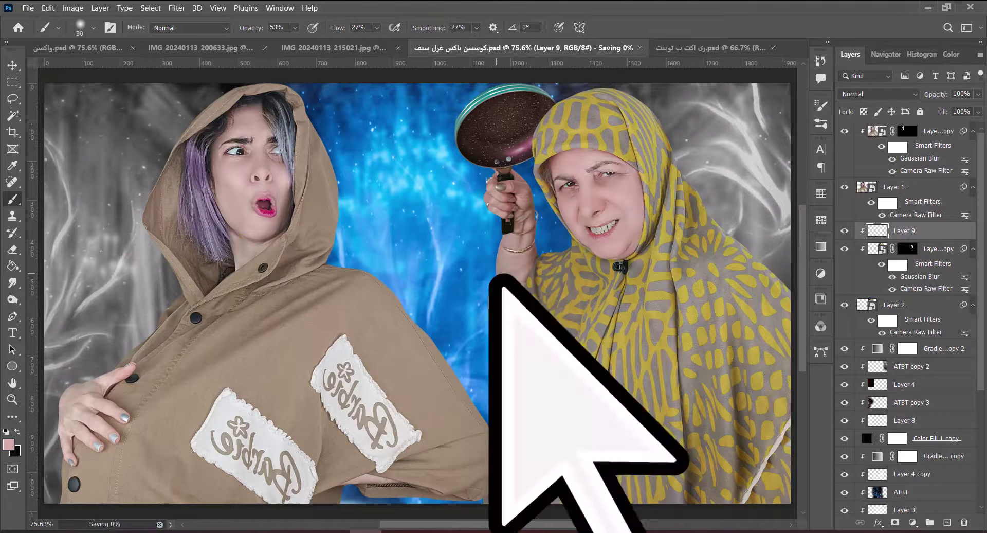
pyautogui.press('v')
pyautogui.hotkey('ctrl', '-')
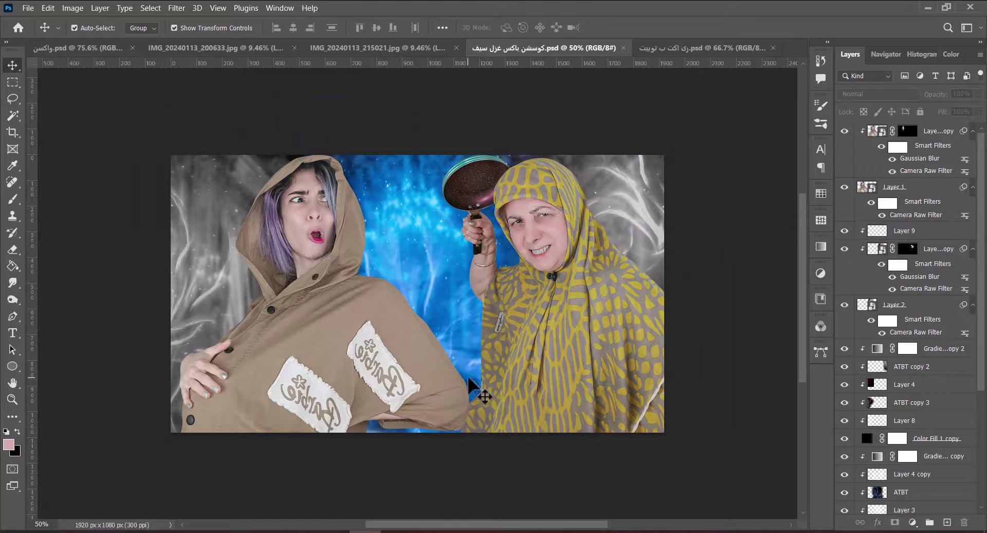
# Add a darkening Curves 1 at the top, clip it and the blurred copy to the younger woman, and invert its mask.
pyautogui.click(410, 379)
pyautogui.click(912, 522)
pyautogui.click(897, 407)
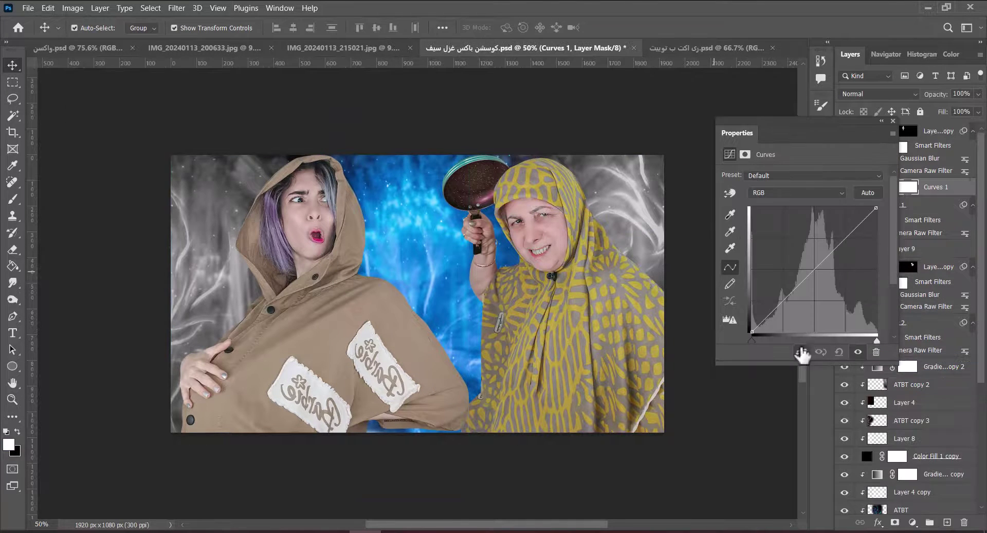
pyautogui.moveTo(817, 297); pyautogui.dragTo(817, 316)
pyautogui.moveTo(925, 187); pyautogui.dragTo(905, 148)
pyautogui.keyDown('alt'); pyautogui.click(888, 140); pyautogui.keyUp('alt')
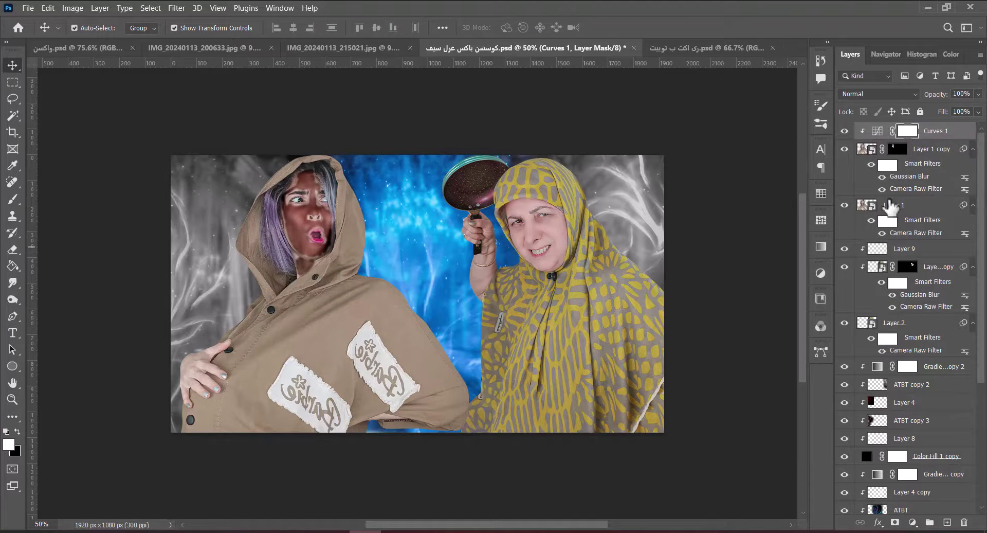
pyautogui.keyDown('alt'); pyautogui.click(890, 199); pyautogui.keyUp('alt')
pyautogui.hotkey('ctrl', 'i')
# Set the brush to 16% opacity and 19% flow and size it for the coat.
pyautogui.press('b')
pyautogui.scroll(6, 342, 198)
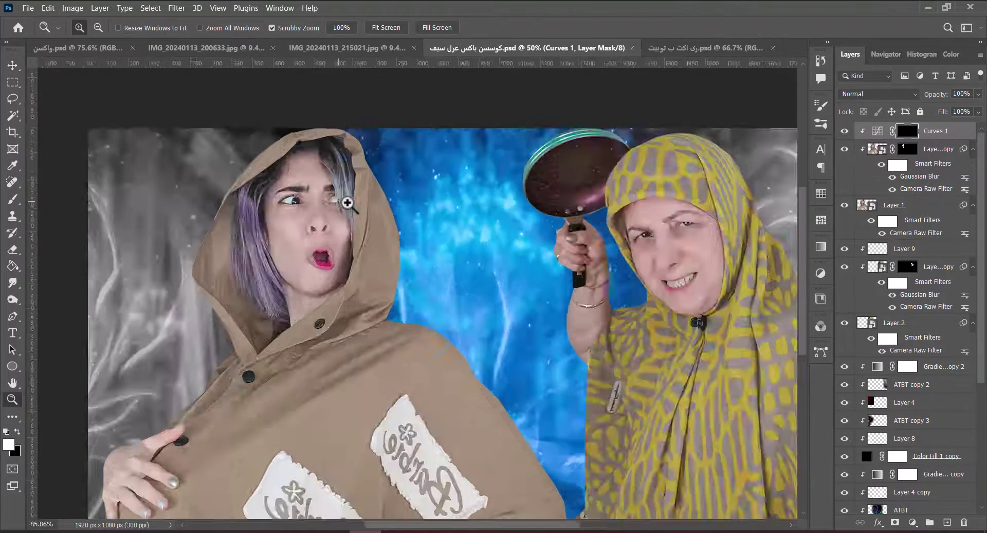
pyautogui.press('1')
pyautogui.press('6')
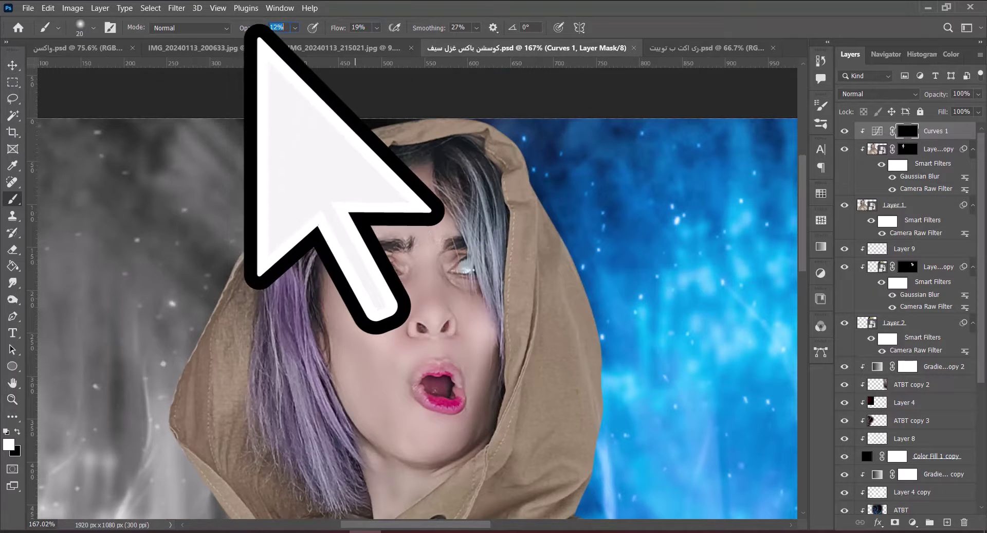
pyautogui.hotkey('shift', '1')
pyautogui.hotkey('shift', '9')
pyautogui.press('[')
pyautogui.press(']')
pyautogui.press(']')
pyautogui.press(']')
pyautogui.press(']')
pyautogui.press(']')
pyautogui.press(']')
pyautogui.press(']')
pyautogui.press(']')
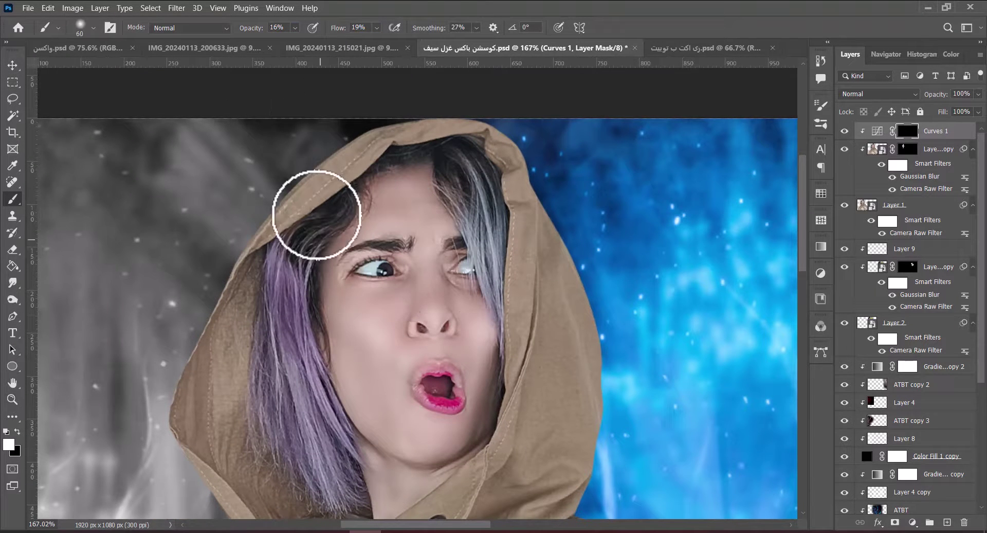
pyautogui.hotkey('ctrl', '0')
pyautogui.press('[')
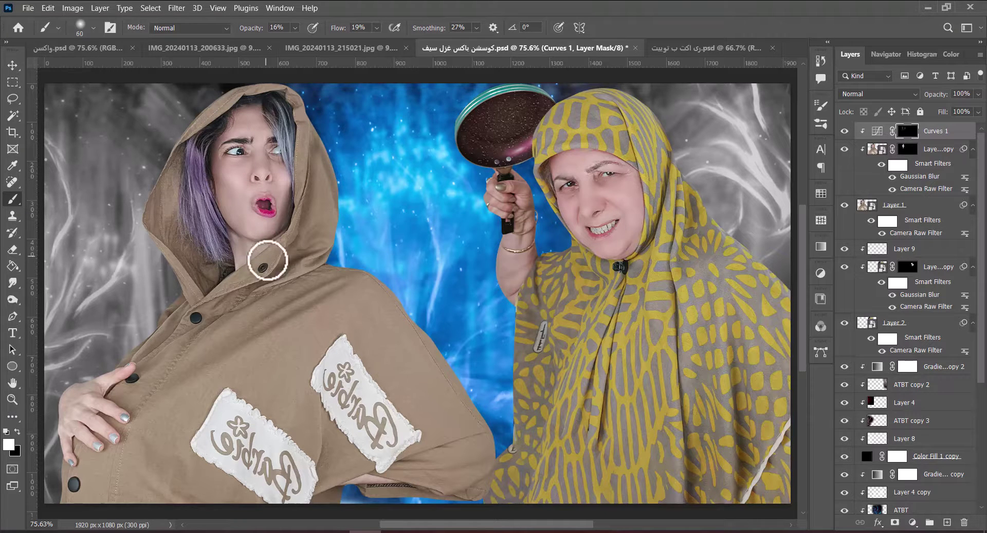
# Paint the Curves 1 mask along the coat at 5%, then 12% opacity.
pyautogui.scroll(-1, 331, 208)
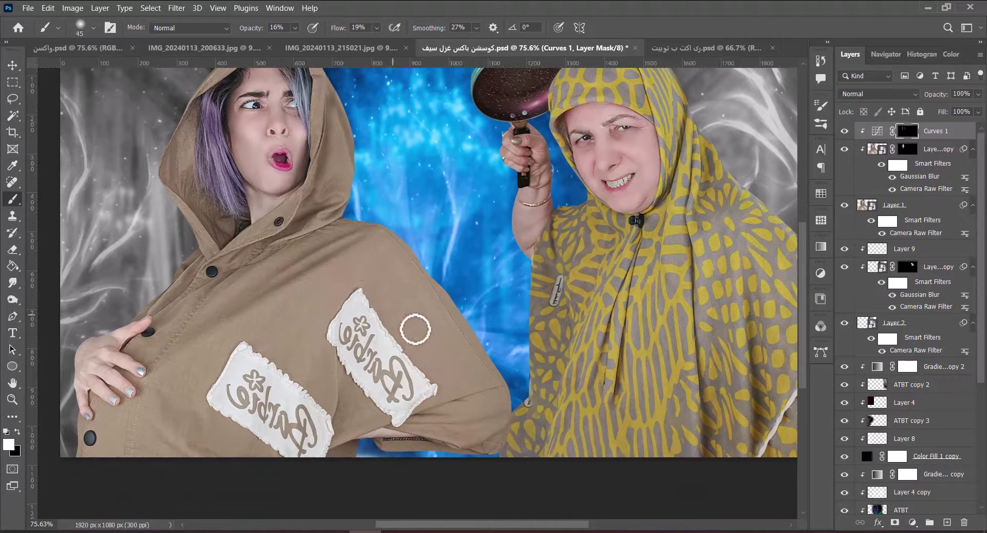
pyautogui.press(']')
pyautogui.press(']')
pyautogui.press(']')
pyautogui.press(']')
pyautogui.press(']')
pyautogui.press(']')
pyautogui.press(']')
pyautogui.press(']')
pyautogui.press(']')
pyautogui.press(']')
pyautogui.press(']')
pyautogui.press(']')
pyautogui.press(']')
pyautogui.press('[')
pyautogui.press('[')
pyautogui.press('[')
pyautogui.press('[')
pyautogui.press('[')
pyautogui.press('[')
pyautogui.press('[')
pyautogui.press('[')
pyautogui.press('[')
pyautogui.press('[')
pyautogui.press('[')
pyautogui.press('[')
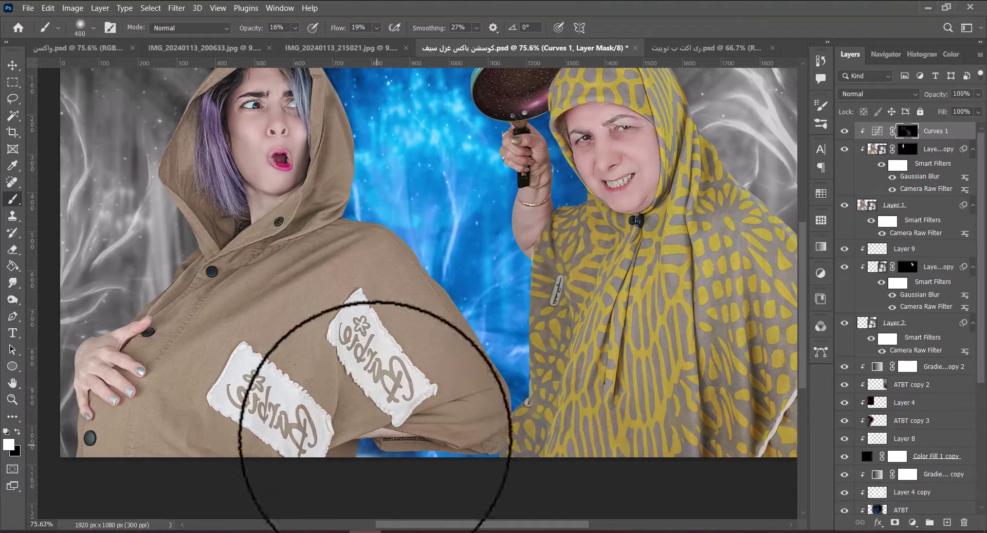
pyautogui.press('0')
pyautogui.press('5')
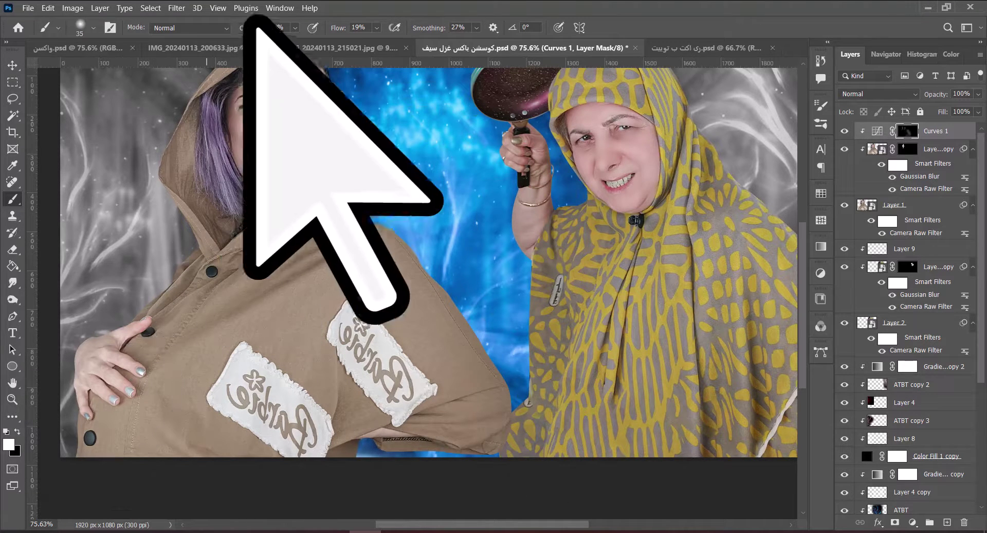
pyautogui.press('[')
pyautogui.press(']')
pyautogui.press(']')
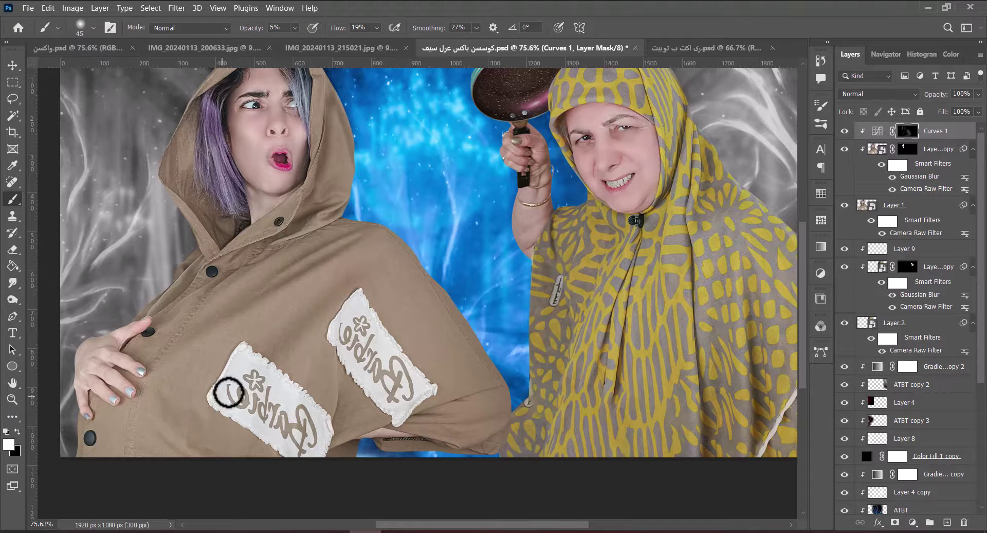
pyautogui.press('1')
pyautogui.press('2')
pyautogui.press('[')
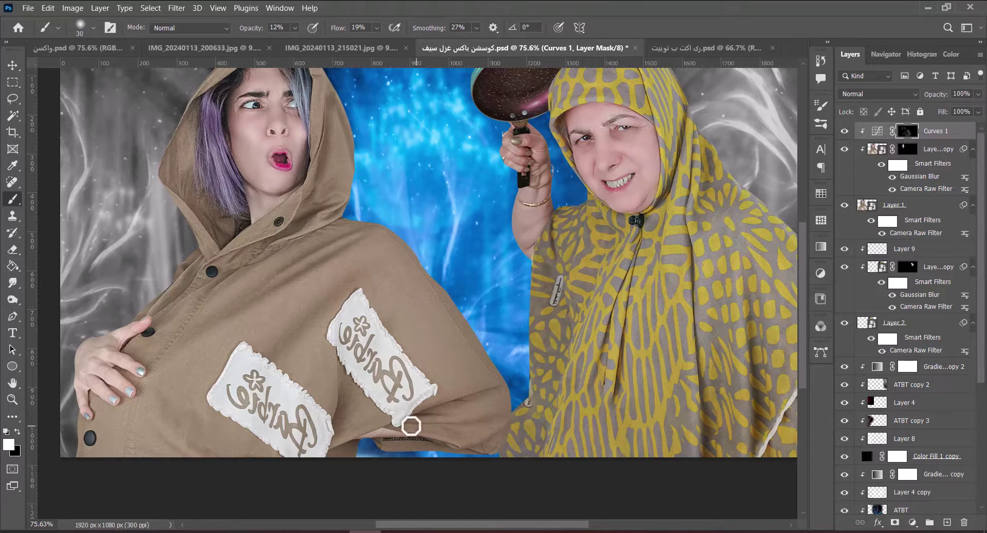
pyautogui.moveTo(303, 193); pyautogui.dragTo(319, 267)
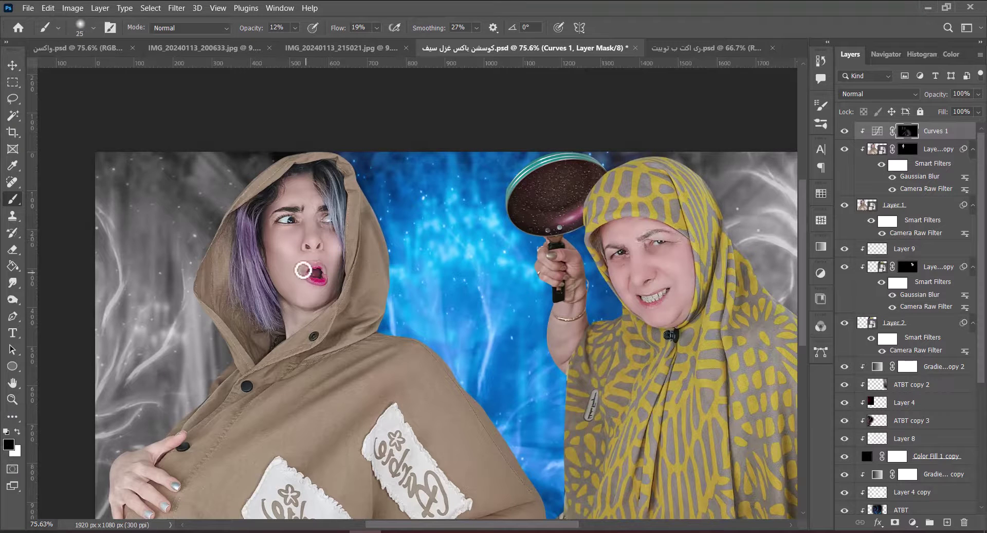
# Paint white along the brown coat's edges with the view rotated about 45 degrees, then straighten it.
pyautogui.press('x')
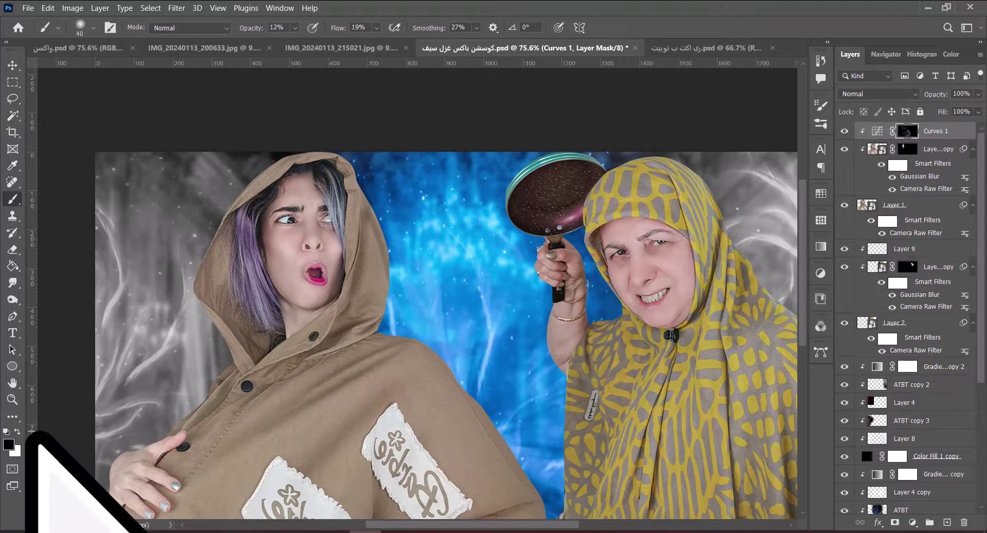
pyautogui.press(']')
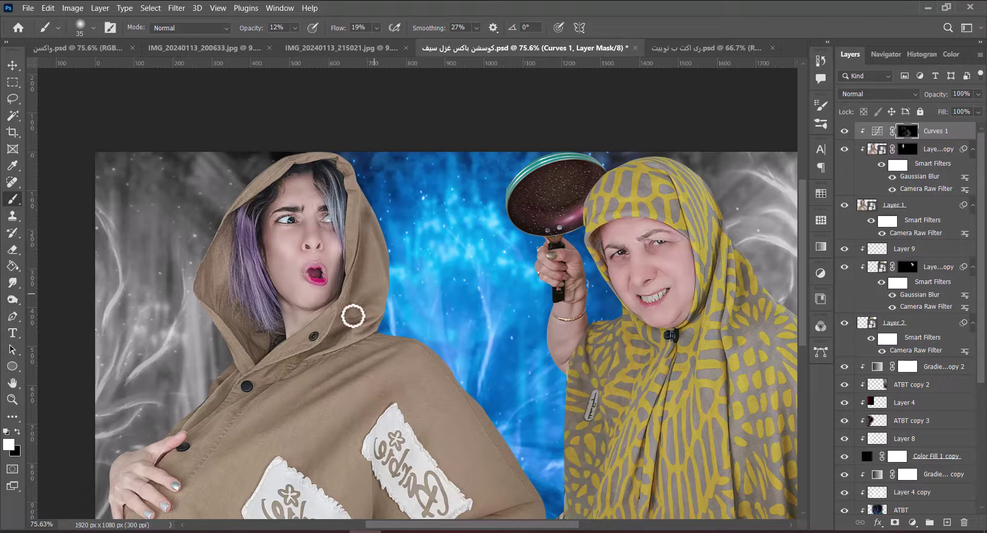
pyautogui.press(']')
pyautogui.press(']')
pyautogui.press(']')
pyautogui.press(']')
pyautogui.press(']')
pyautogui.press(']')
pyautogui.press(']')
pyautogui.press(']')
pyautogui.press(']')
pyautogui.press(']')
pyautogui.press(']')
pyautogui.press(']')
pyautogui.press(']')
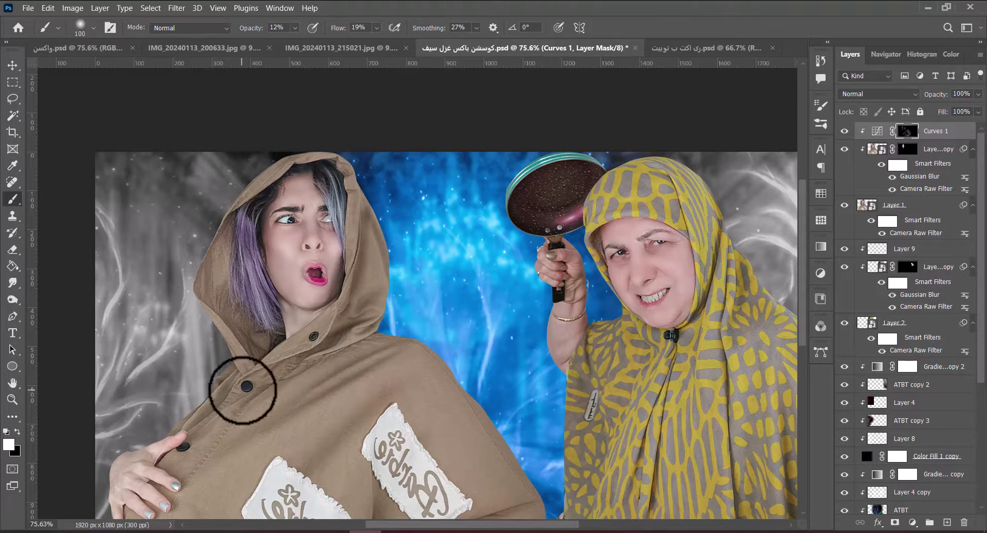
pyautogui.press('r')
pyautogui.moveTo(306, 390); pyautogui.dragTo(328, 314)
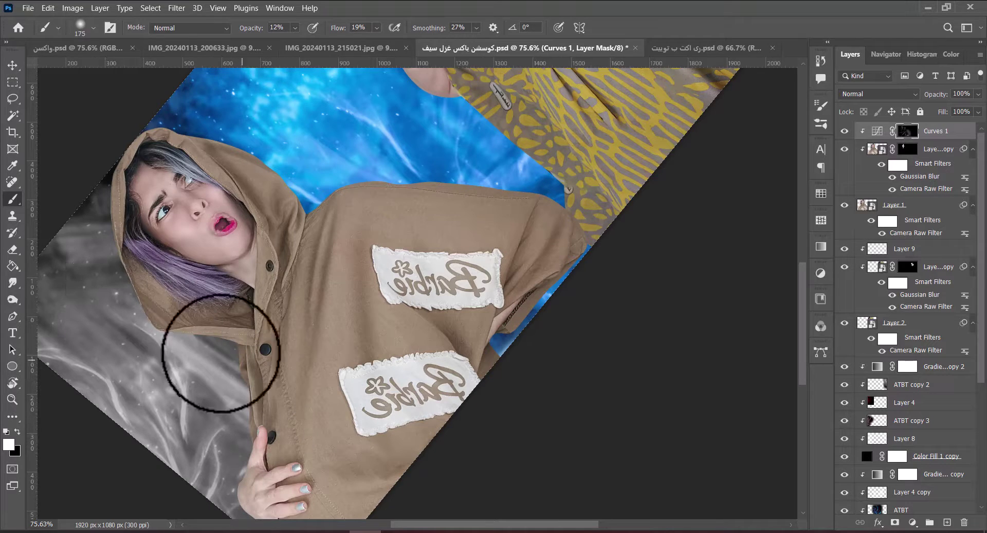
pyautogui.press('r')
pyautogui.moveTo(354, 236)
pyautogui.mouseDown()
pyautogui.moveTo(386, 308)
pyautogui.moveTo(418, 286)
pyautogui.mouseUp()
# Add Curves 2 bent upward to brighten, and invert its mask to hide it.
pyautogui.press('b')
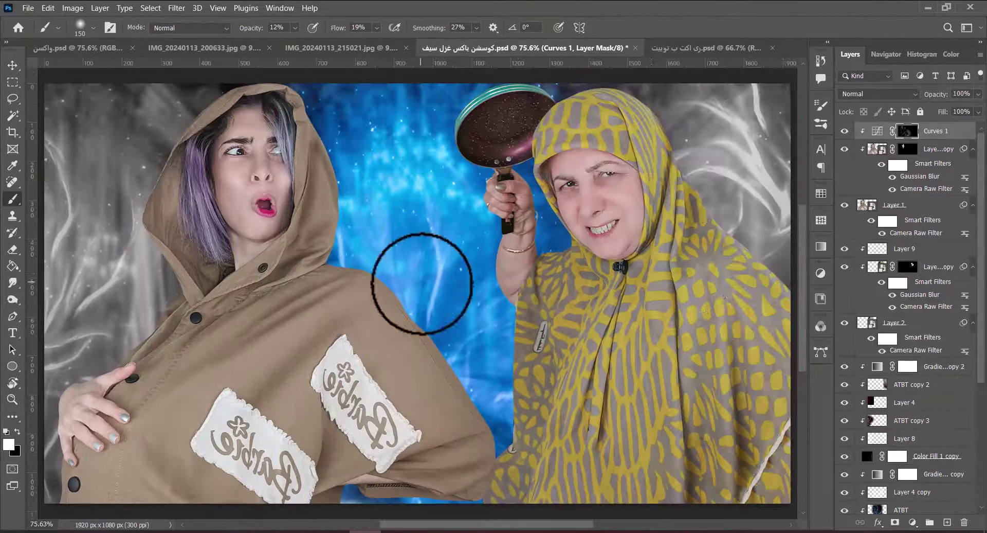
pyautogui.click(912, 522)
pyautogui.click(851, 354)
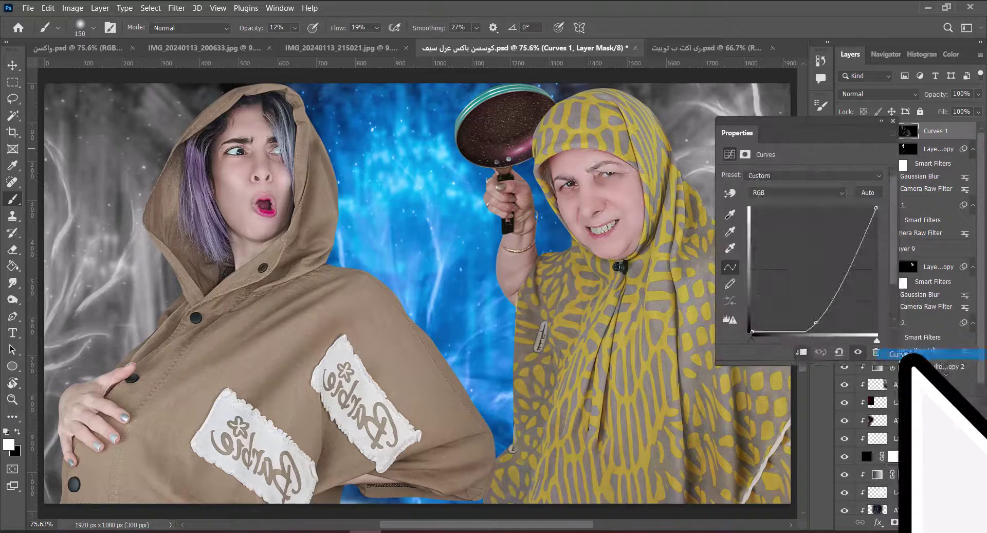
pyautogui.moveTo(805, 291); pyautogui.dragTo(814, 239)
pyautogui.click(893, 120)
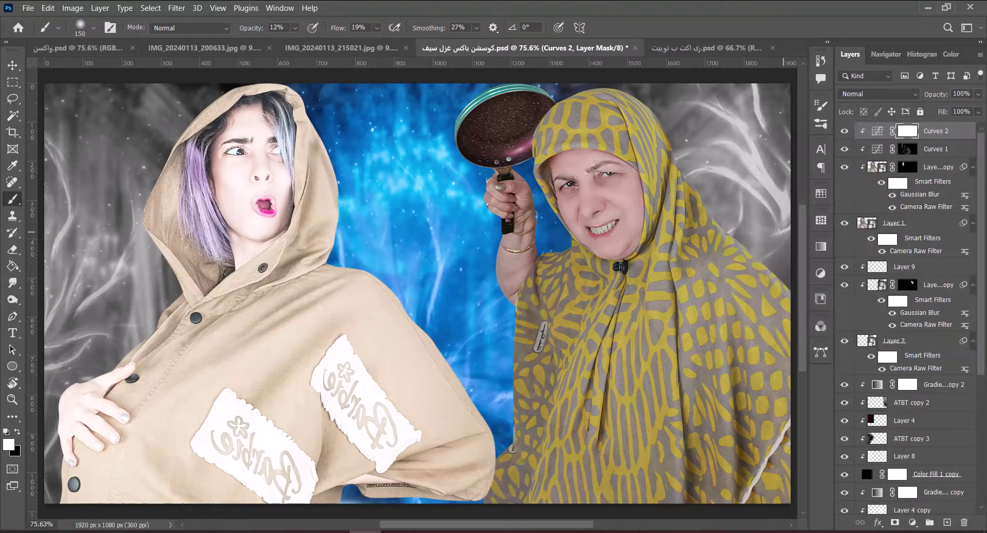
pyautogui.hotkey('ctrl', 'i')
# Zoom in and paint white over the girl's face with a soft brush, then reselect Curves 1.
pyautogui.moveTo(342, 234)
pyautogui.mouseDown()
pyautogui.moveTo(360, 286)
pyautogui.moveTo(437, 357)
pyautogui.mouseUp()
pyautogui.press('[')
pyautogui.press('[')
pyautogui.press('[')
pyautogui.press('[')
pyautogui.press('[')
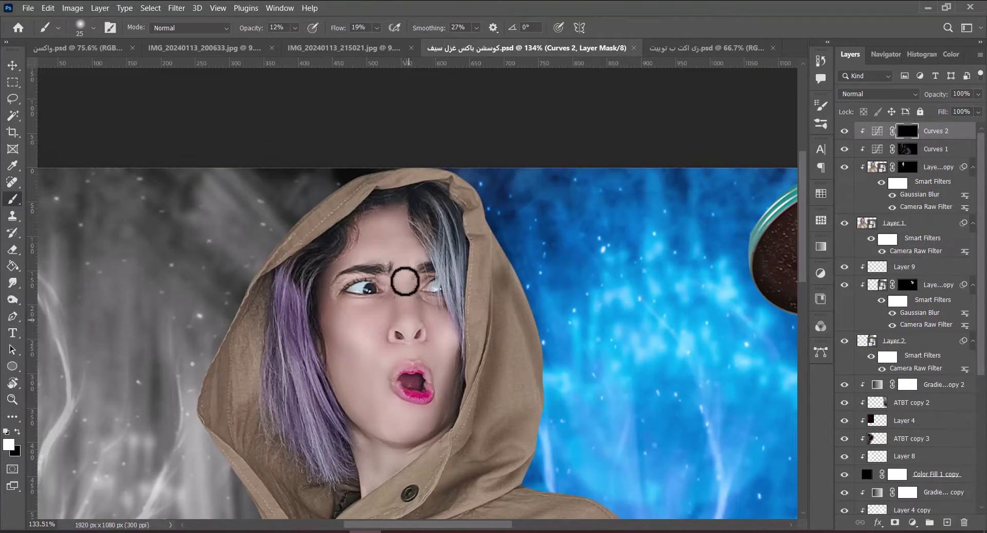
pyautogui.press(']')
pyautogui.press(']')
pyautogui.press(']')
pyautogui.press(']')
pyautogui.press(']')
pyautogui.press(']')
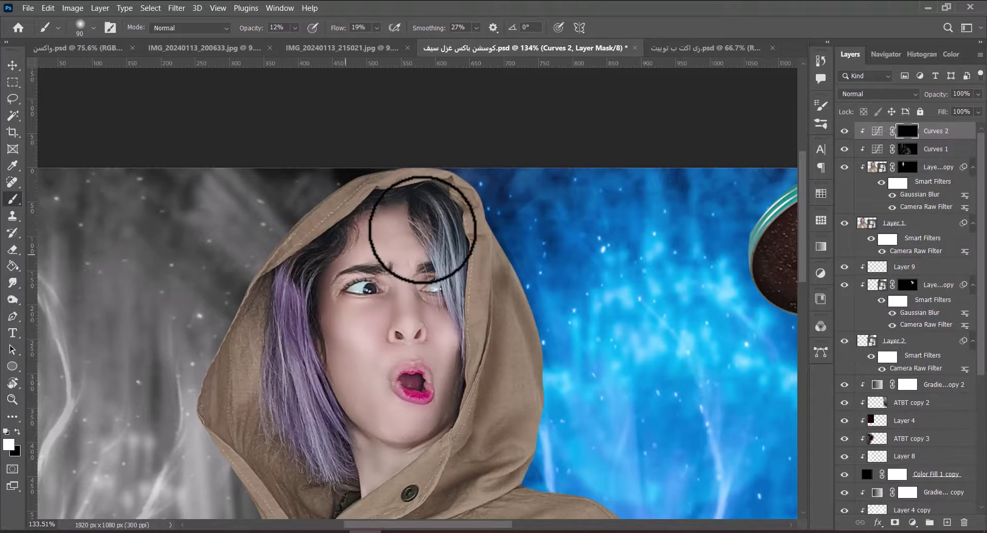
pyautogui.press('[')
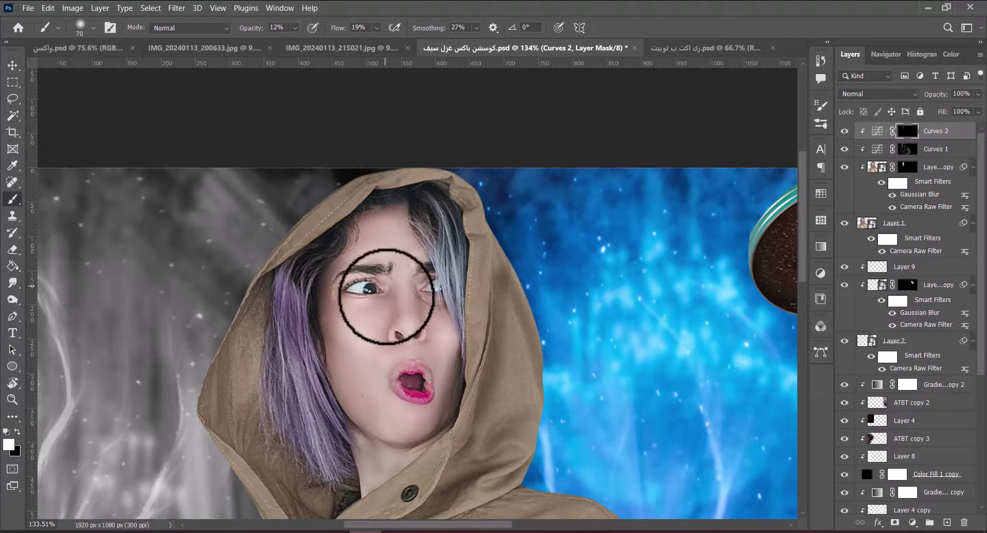
pyautogui.hotkey('ctrl', '0')
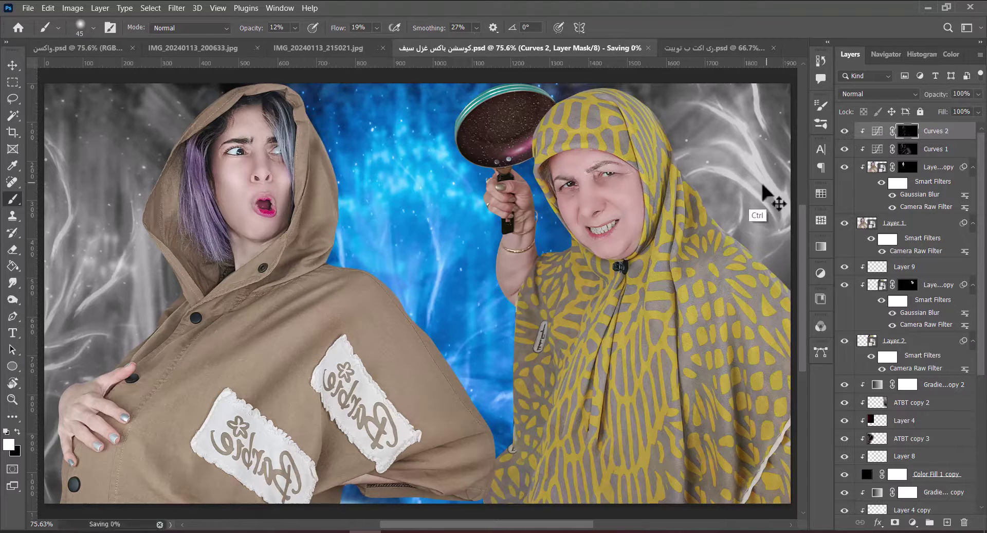
pyautogui.scroll(-2, 369, 239)
pyautogui.moveTo(368, 238); pyautogui.dragTo(516, 270)
pyautogui.hotkey('alt', '[')
pyautogui.press(']')
pyautogui.press(']')
pyautogui.press(']')
pyautogui.press(']')
pyautogui.press(']')
pyautogui.press(']')
pyautogui.press(']')
pyautogui.press(']')
pyautogui.press(']')
pyautogui.press(']')
pyautogui.press(']')
pyautogui.press(']')
pyautogui.press(']')
pyautogui.press(']')
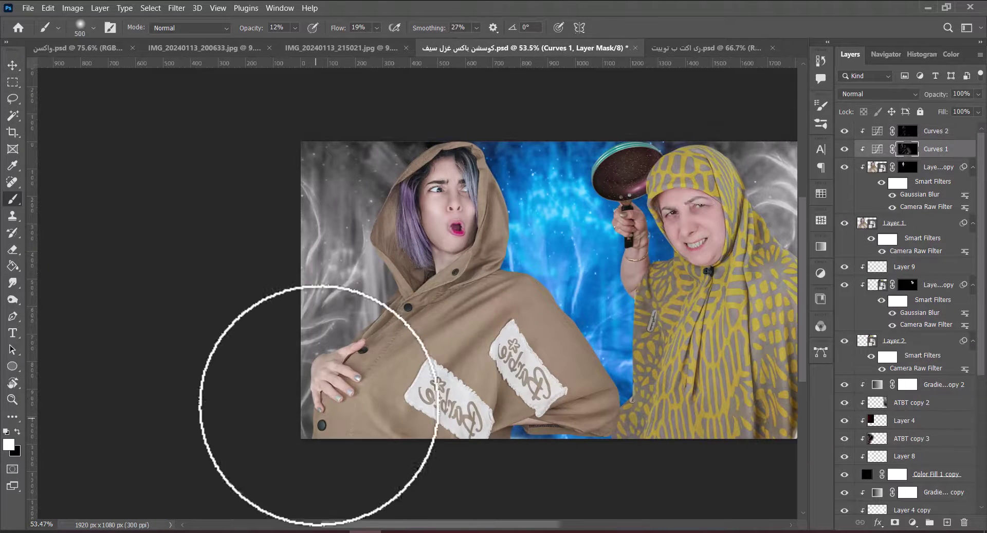
# Add Hue/Saturation with Saturation -100 and Lightness -59, invert its mask, and move it above Curves 2.
pyautogui.click(913, 522)
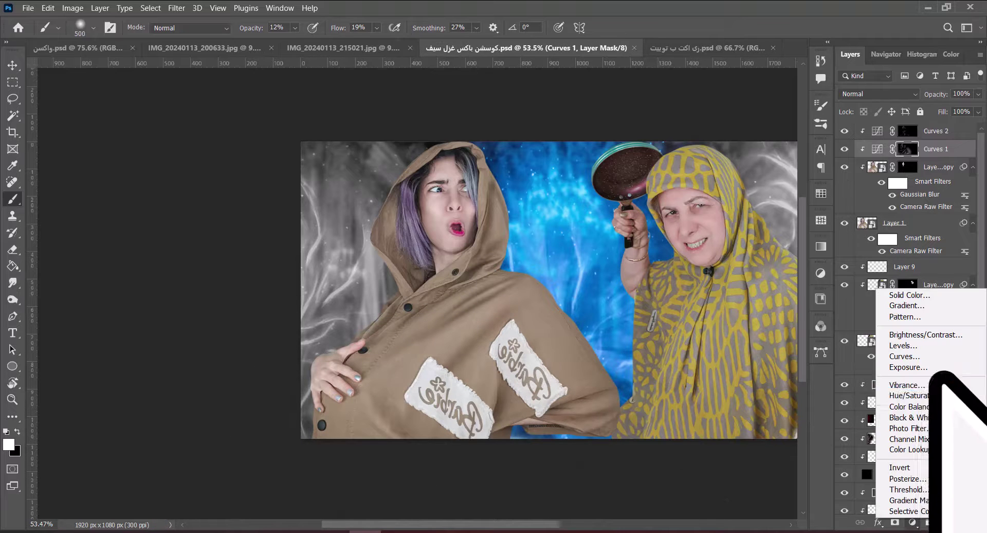
pyautogui.click(910, 423)
pyautogui.moveTo(802, 250); pyautogui.dragTo(729, 250)
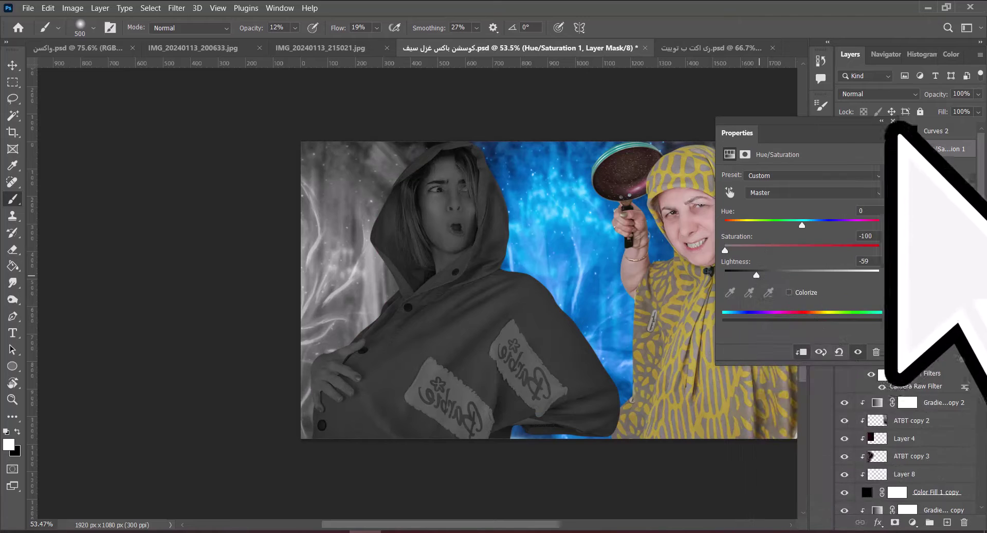
pyautogui.click(893, 121)
pyautogui.hotkey('ctrl', 'i')
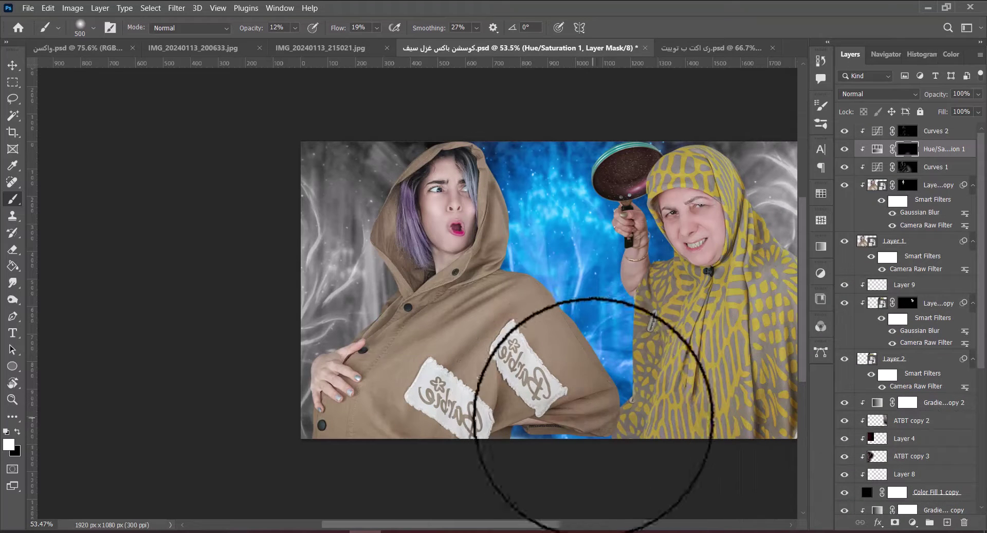
pyautogui.hotkey('ctrl', ']')
# Paint the desaturation onto the girl's coat and hood at 20% opacity, then save.
pyautogui.press('2')
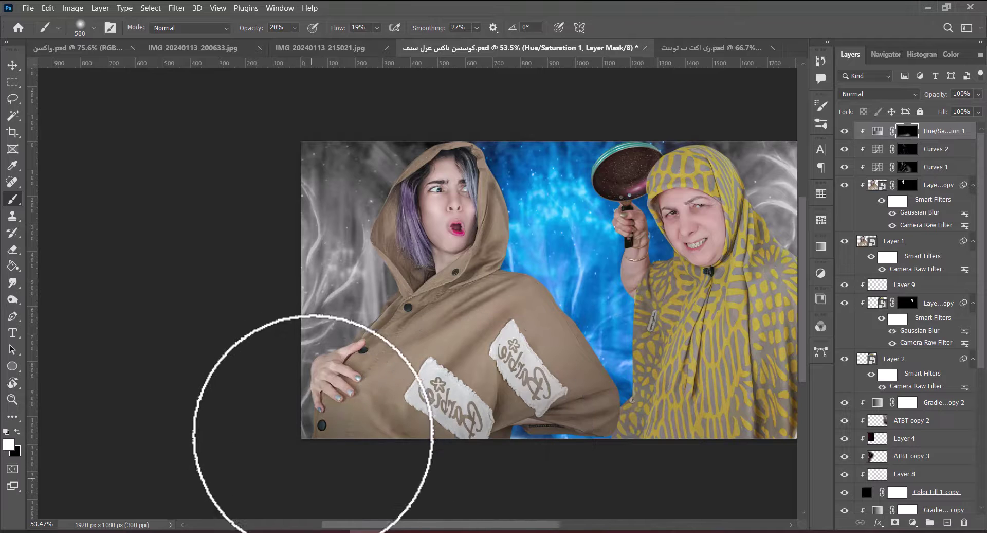
pyautogui.moveTo(571, 308); pyautogui.dragTo(564, 441)
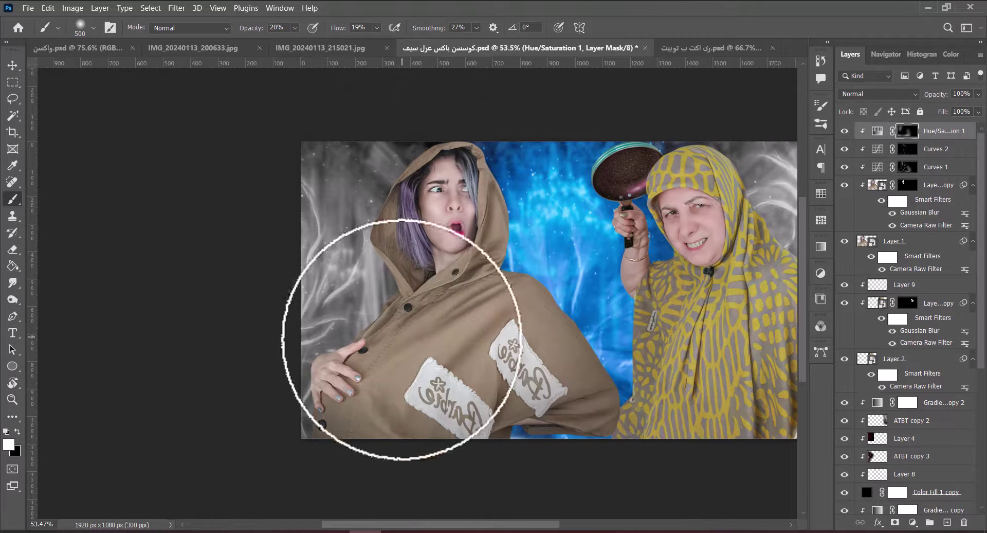
pyautogui.press('[')
pyautogui.press('[')
pyautogui.press('[')
pyautogui.press('[')
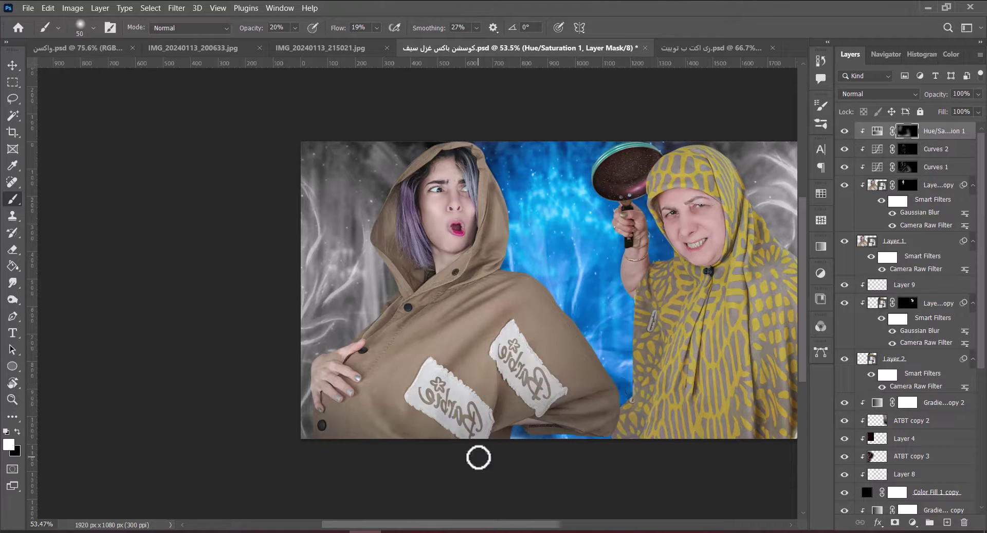
pyautogui.press(']')
pyautogui.press(']')
pyautogui.press(']')
pyautogui.press(']')
pyautogui.press(']')
pyautogui.press(']')
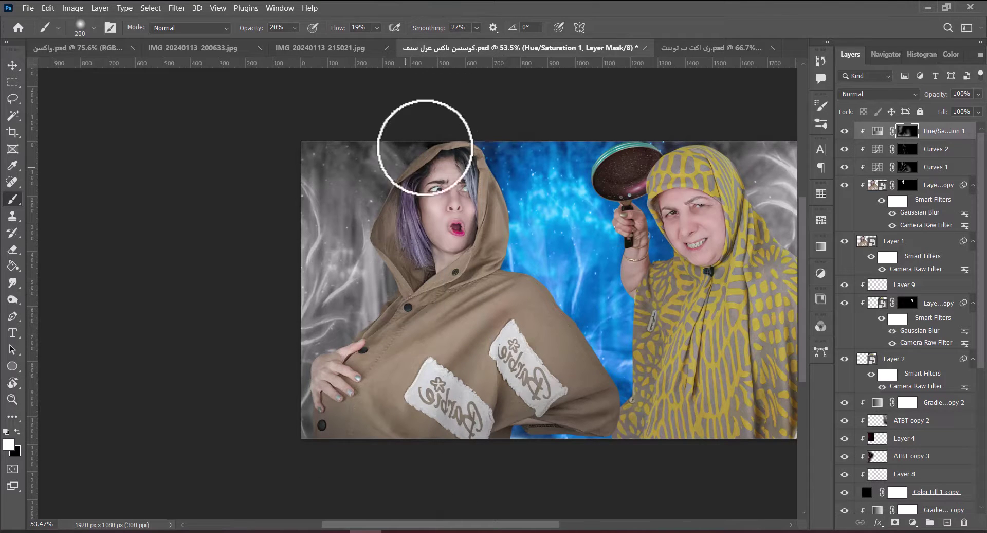
pyautogui.hotkey('ctrl', '0')
pyautogui.hotkey('ctrl', 's')
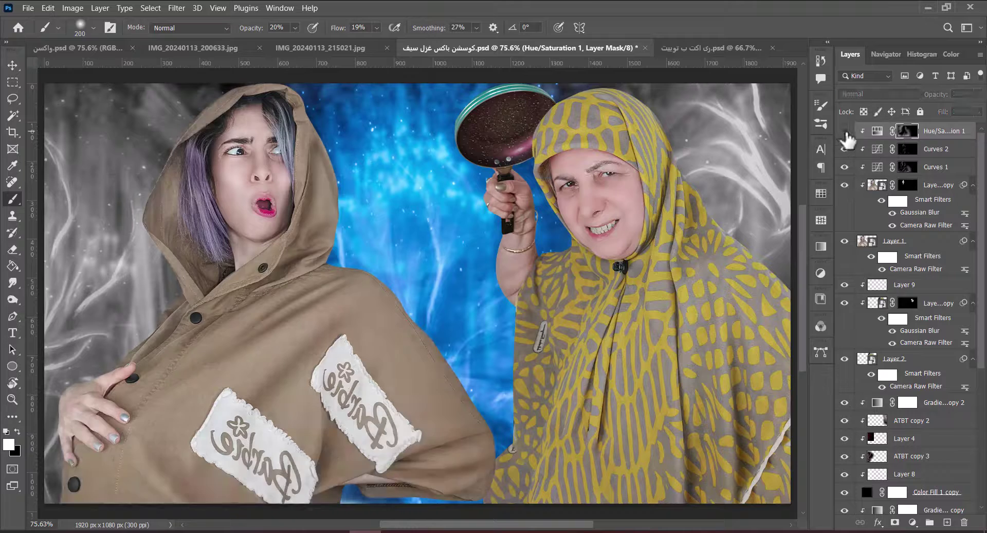
pyautogui.scroll(-3, 474, 198)
# Add a Gradient Map with a blue preset, clipped to the girl, with its mask inverted.
pyautogui.press('v')
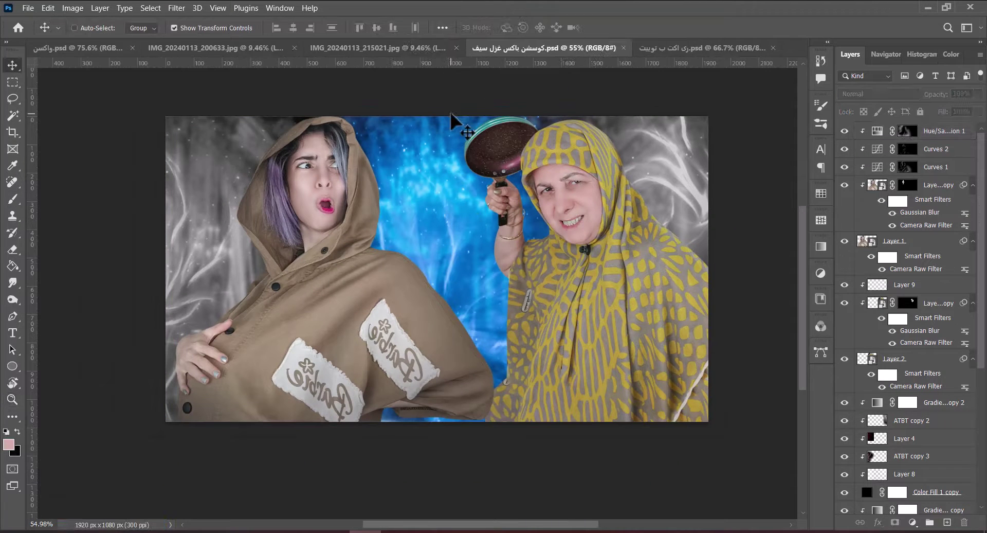
pyautogui.click(912, 522)
pyautogui.click(905, 502)
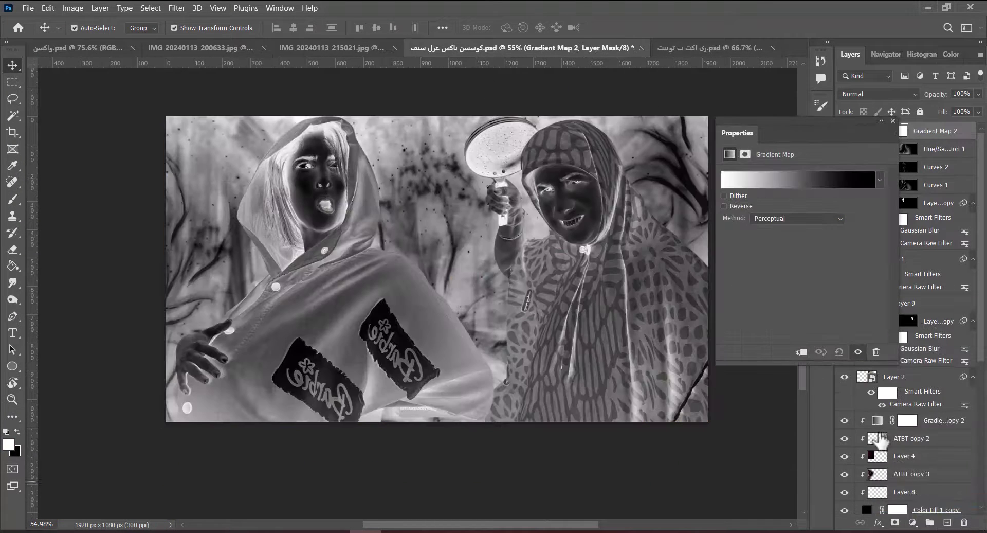
pyautogui.click(880, 180)
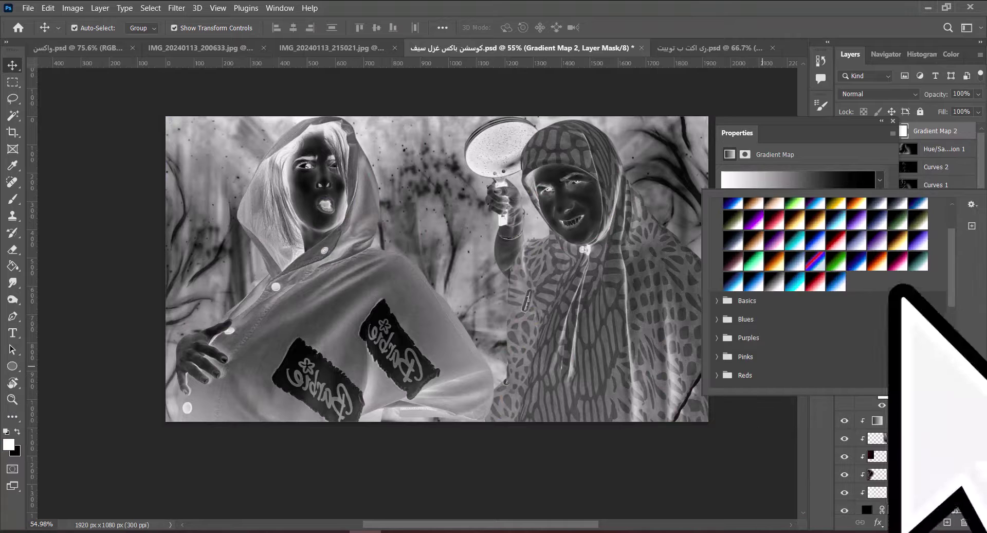
pyautogui.click(875, 206)
pyautogui.click(869, 204)
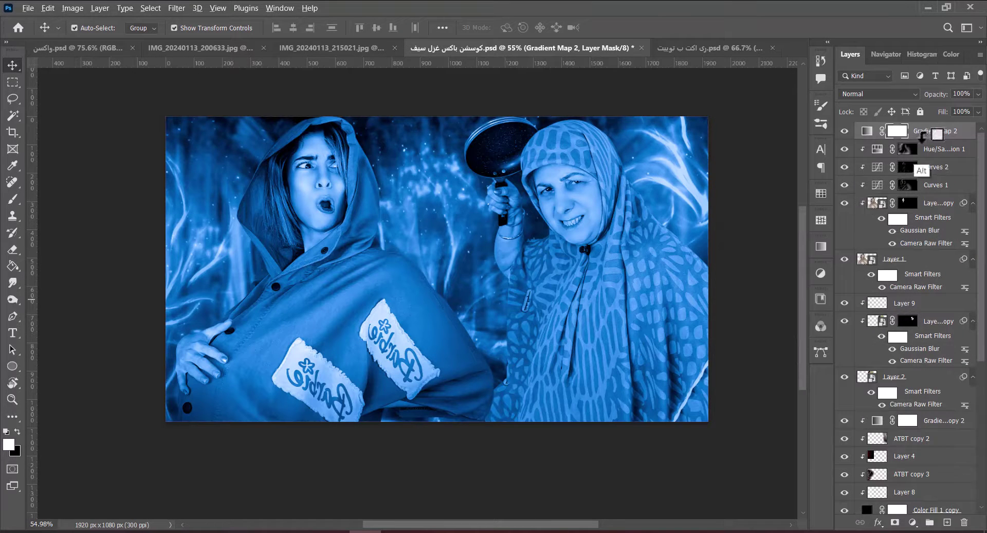
pyautogui.keyDown('alt'); pyautogui.click(923, 138); pyautogui.keyUp('alt')
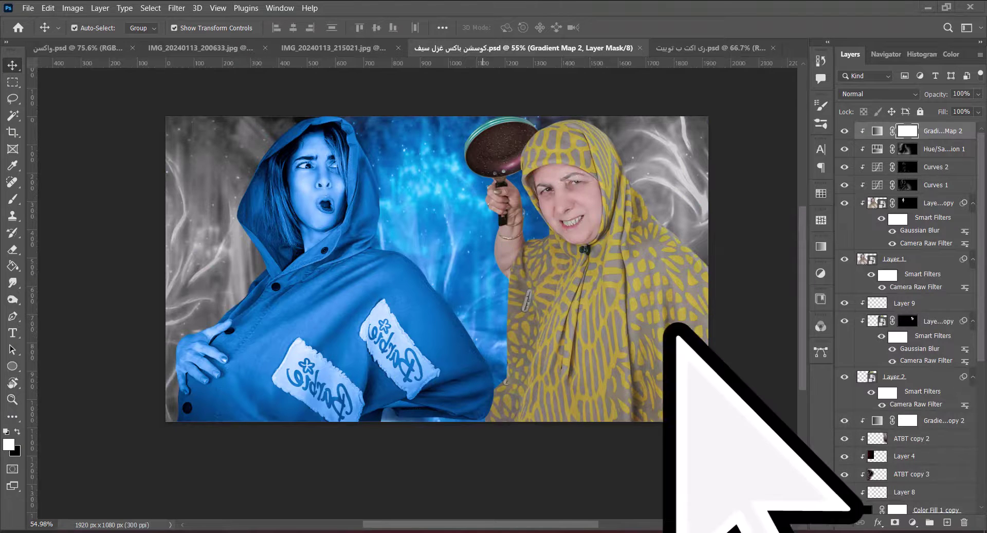
pyautogui.hotkey('ctrl', 'i')
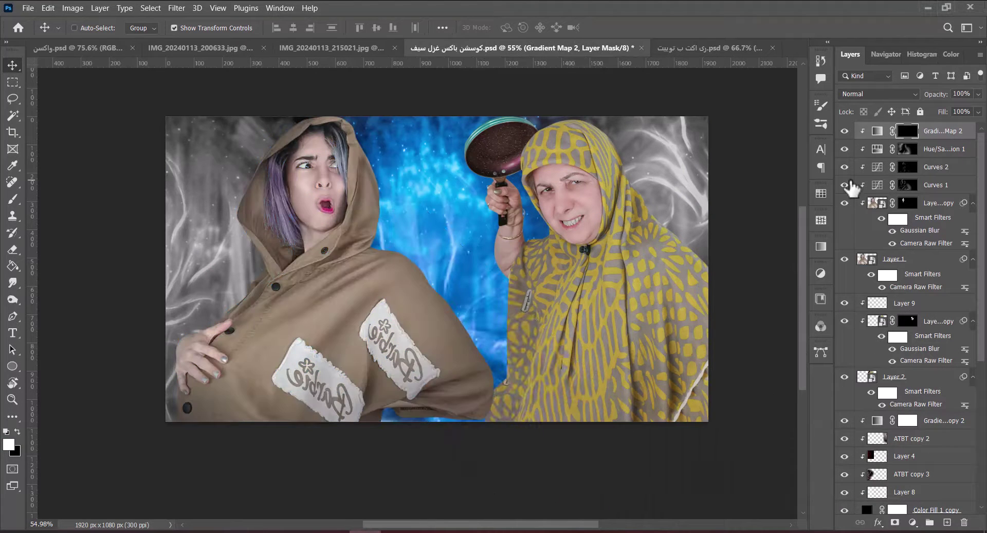
# Set the brush to 300 px, fit the image on screen, and save the document.
pyautogui.press('b')
pyautogui.scroll(4, 418, 276)
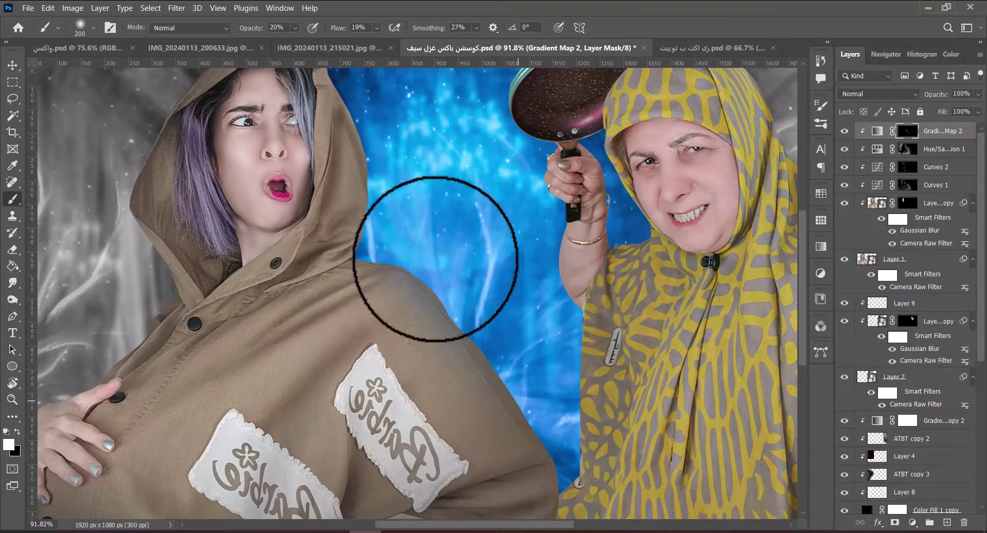
pyautogui.scroll(-3, 436, 259)
pyautogui.press(']')
pyautogui.press(']')
pyautogui.press(']')
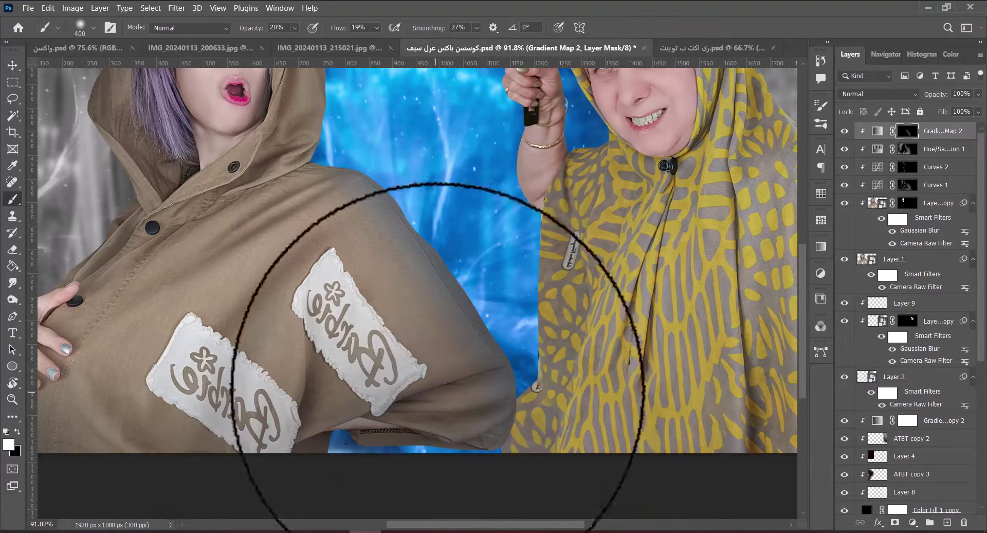
pyautogui.press('[')
pyautogui.press('[')
pyautogui.scroll(3, 404, 160)
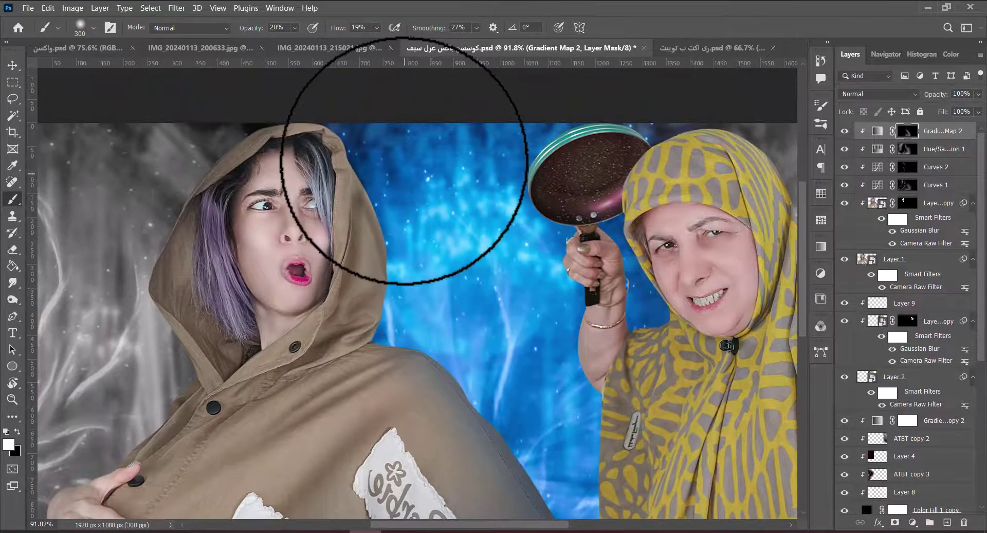
pyautogui.hotkey('ctrl', '0')
pyautogui.hotkey('ctrl', 's')
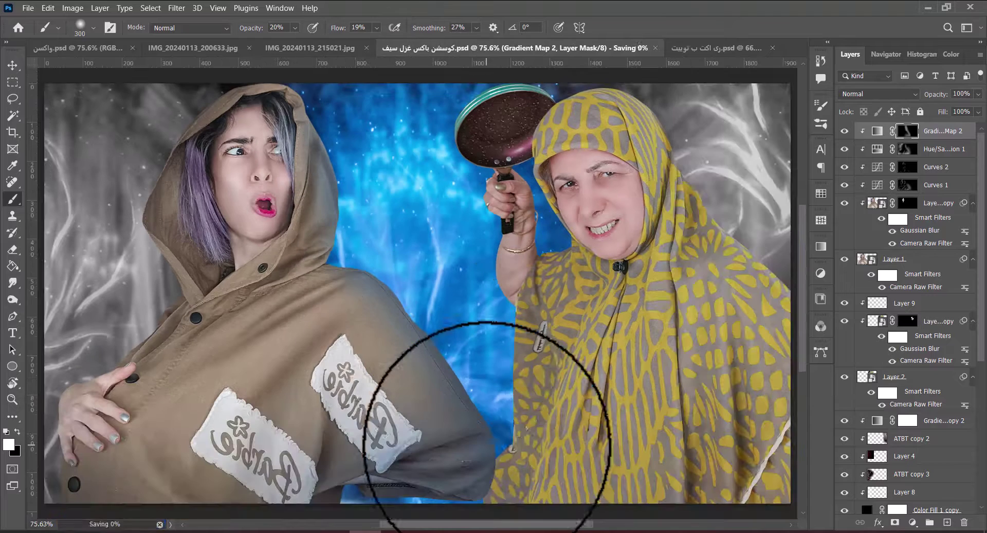
# Move Layer 8 up, add empty Layer 10, and load the hooded girl's selection.
pyautogui.hscroll(-3, 514, 324)
pyautogui.scroll(-3, 577, 279)
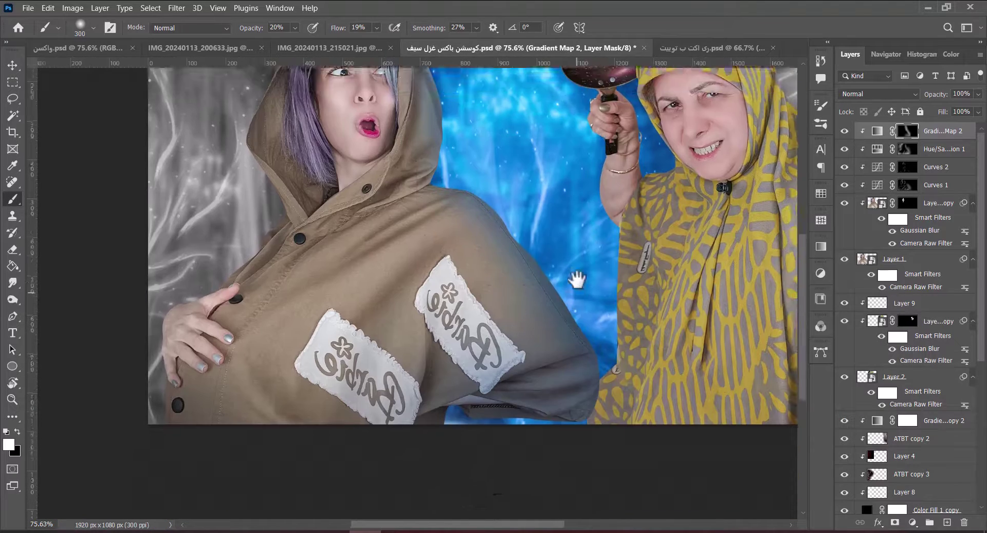
pyautogui.scroll(-1, 577, 280)
pyautogui.scroll(-5, 959, 404)
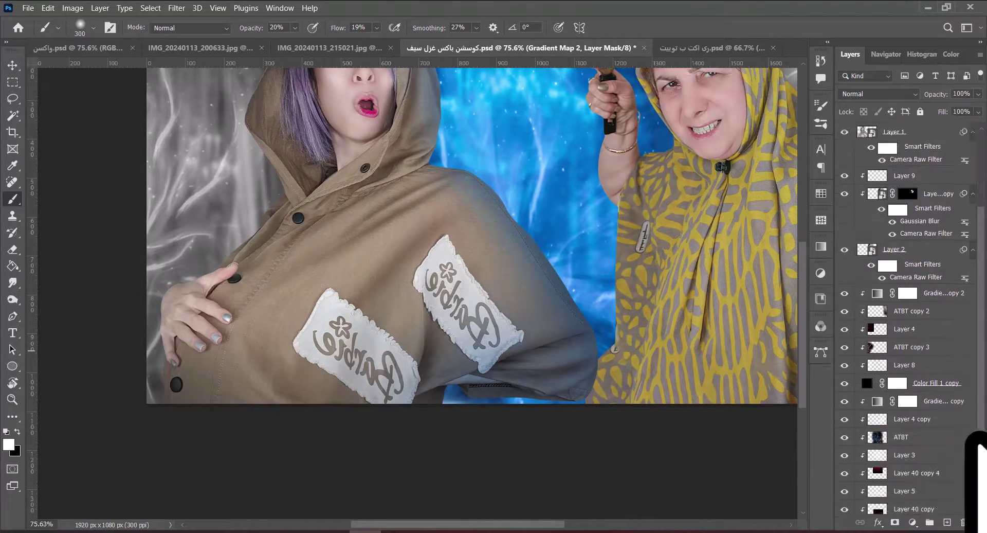
pyautogui.moveTo(918, 463); pyautogui.dragTo(932, 124)
pyautogui.click(947, 522)
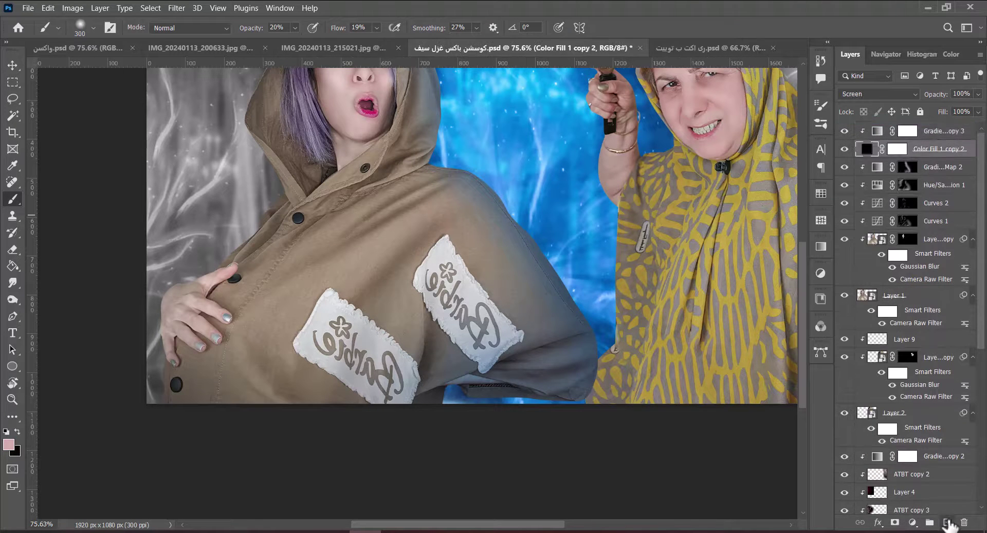
pyautogui.keyDown('ctrl'); pyautogui.click(869, 315); pyautogui.keyUp('ctrl')
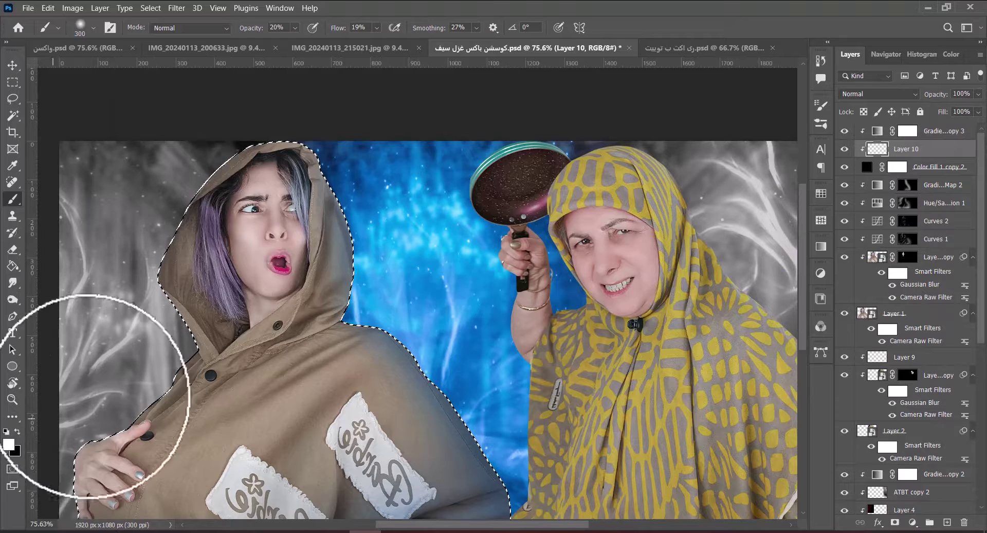
# Set brush flow to 25% and size to 600 px, then add Layer 11.
pyautogui.moveTo(340, 28); pyautogui.dragTo(345, 28)
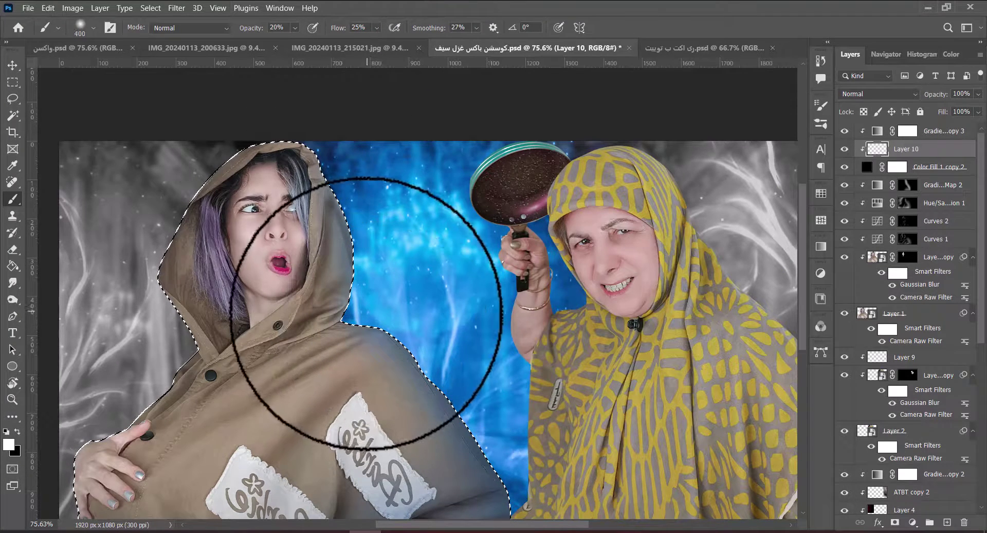
pyautogui.moveTo(452, 340); pyautogui.dragTo(422, 216)
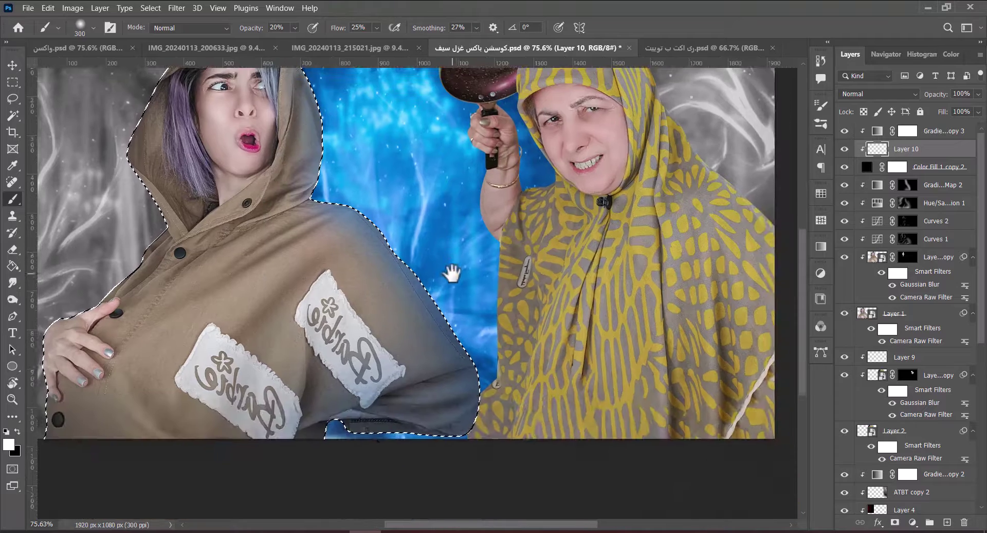
pyautogui.press(']')
pyautogui.press(']')
pyautogui.press(']')
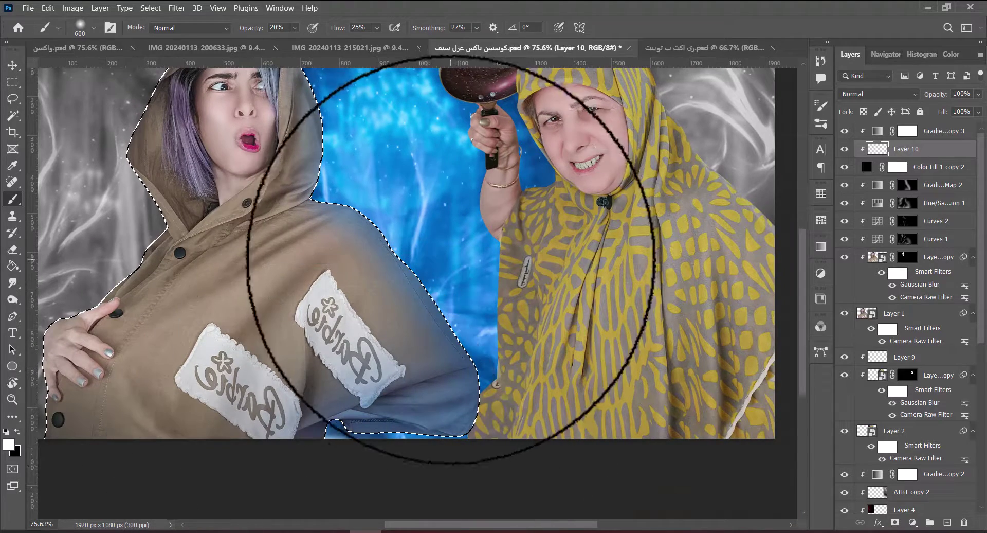
pyautogui.moveTo(418, 278); pyautogui.dragTo(520, 396)
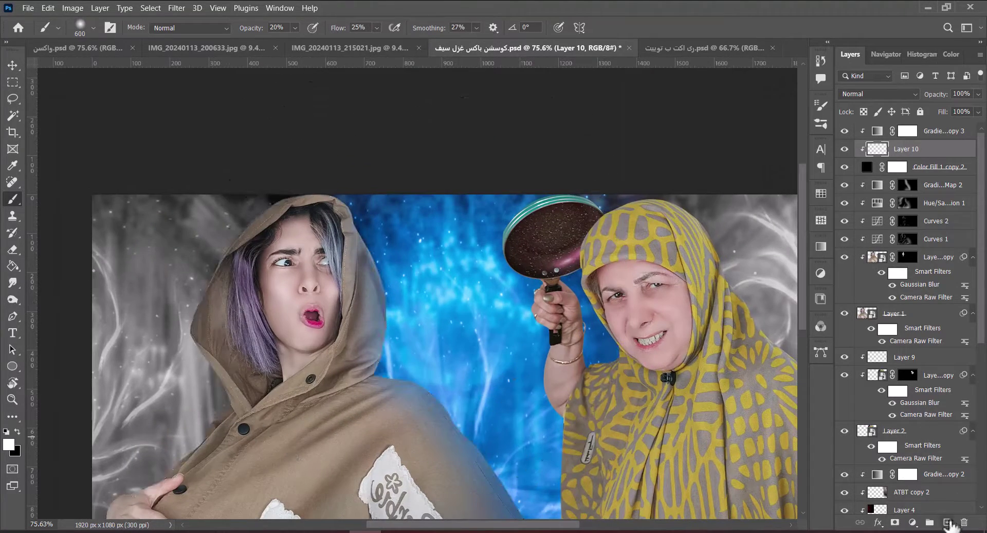
pyautogui.click(948, 522)
# Reopen the composite PSD file from disk through File > Open.
pyautogui.scroll(3, 393, 341)
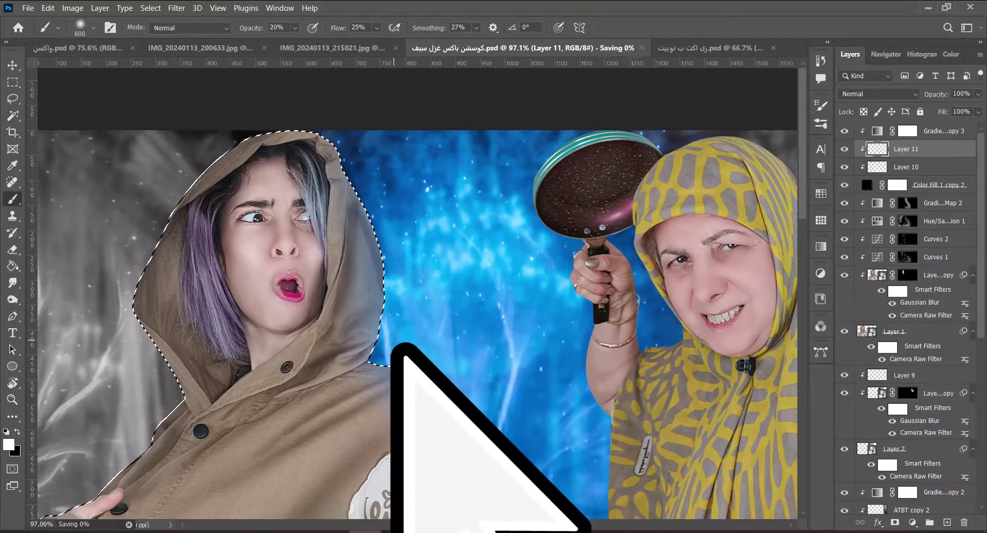
pyautogui.click(663, 48)
pyautogui.click(28, 8)
pyautogui.click(39, 32)
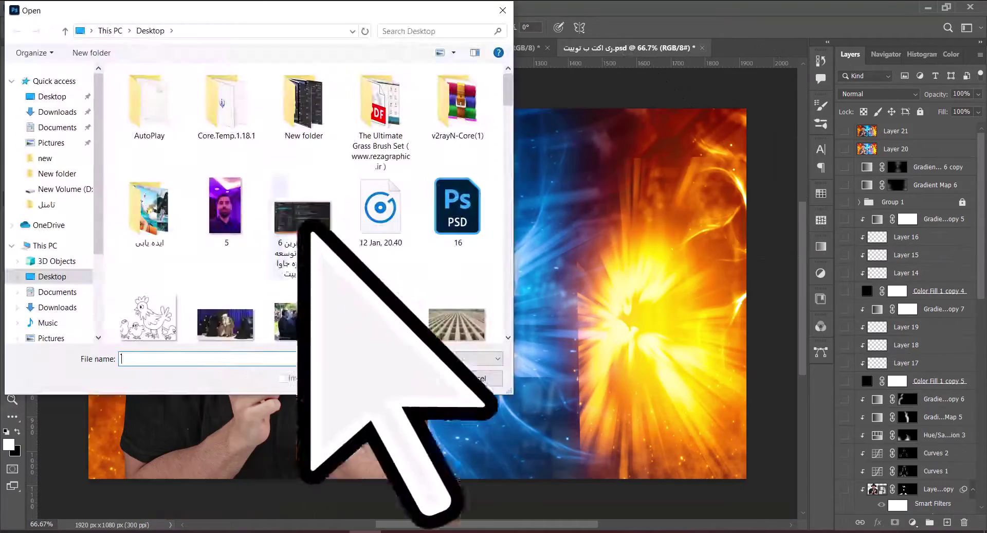
pyautogui.scroll(-10, 502, 209)
pyautogui.scroll(5, 504, 304)
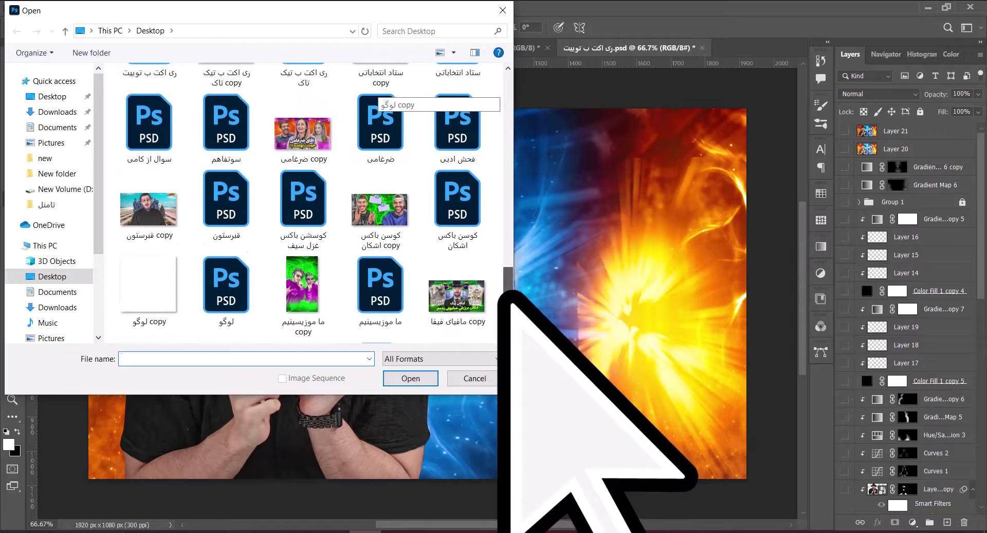
pyautogui.doubleClick(278, 280)
# Load the girl's selection, pick a soft brush preset, deselect, and add Layer 12.
pyautogui.scroll(-5, 793, 352)
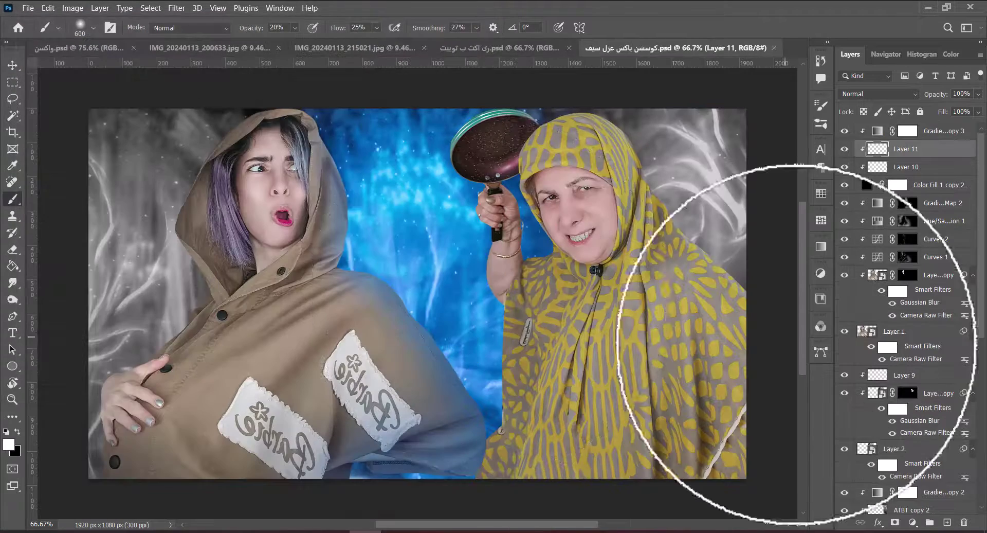
pyautogui.keyDown('ctrl'); pyautogui.click(858, 350); pyautogui.keyUp('ctrl')
pyautogui.rightClick(462, 288)
pyautogui.doubleClick(789, 400)
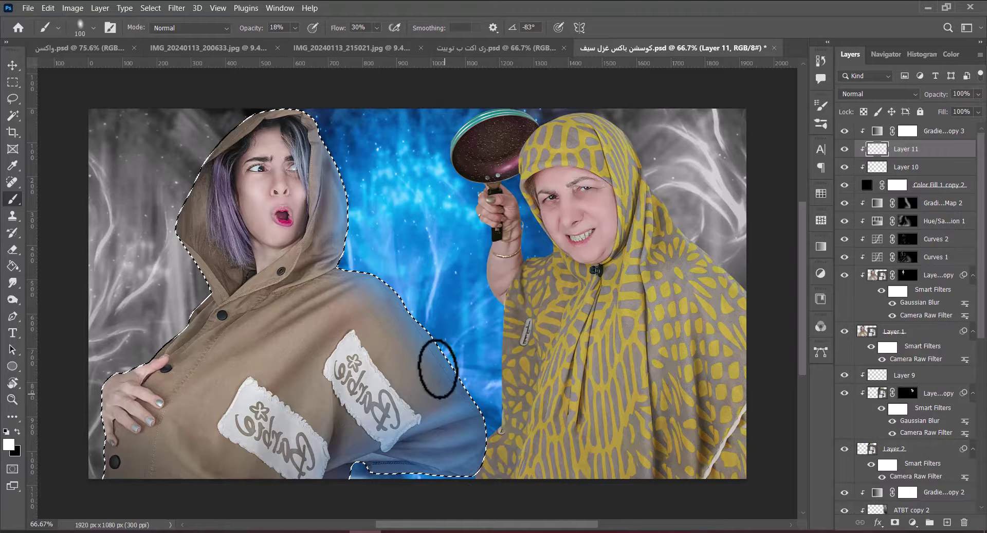
pyautogui.hotkey('ctrl', 'd')
pyautogui.press('e')
pyautogui.click(947, 522)
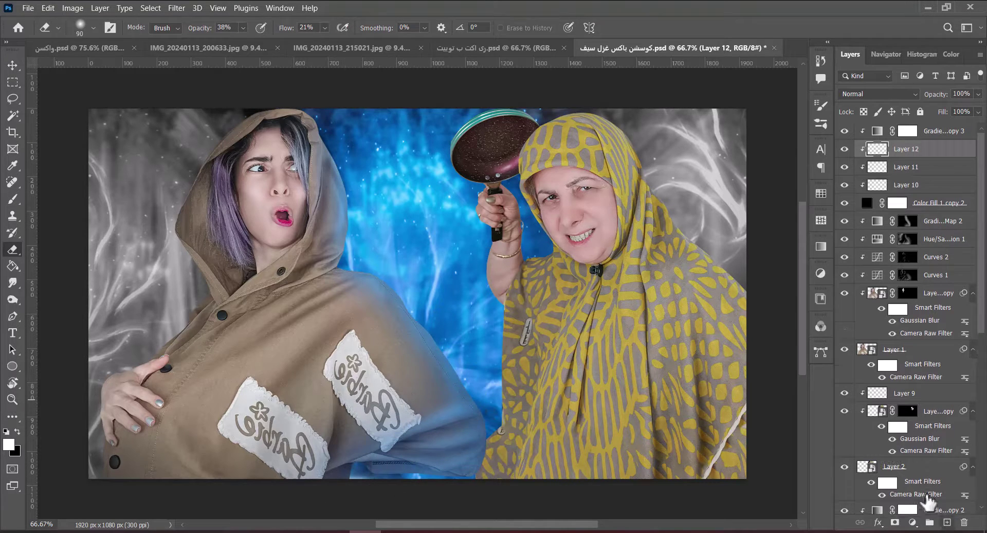
# Rotate the view toward the hood and paint a small test stroke with a 90 px brush.
pyautogui.press('z')
pyautogui.moveTo(288, 185); pyautogui.dragTo(449, 301)
pyautogui.press('r')
pyautogui.press('b')
pyautogui.scroll(2, 450, 301)
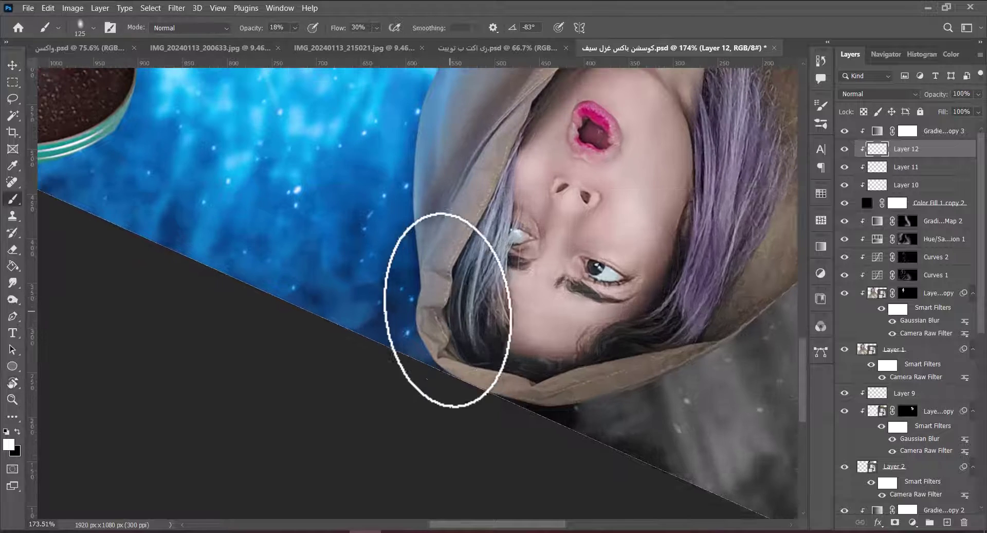
pyautogui.rightClick(447, 342)
pyautogui.press('Escape')
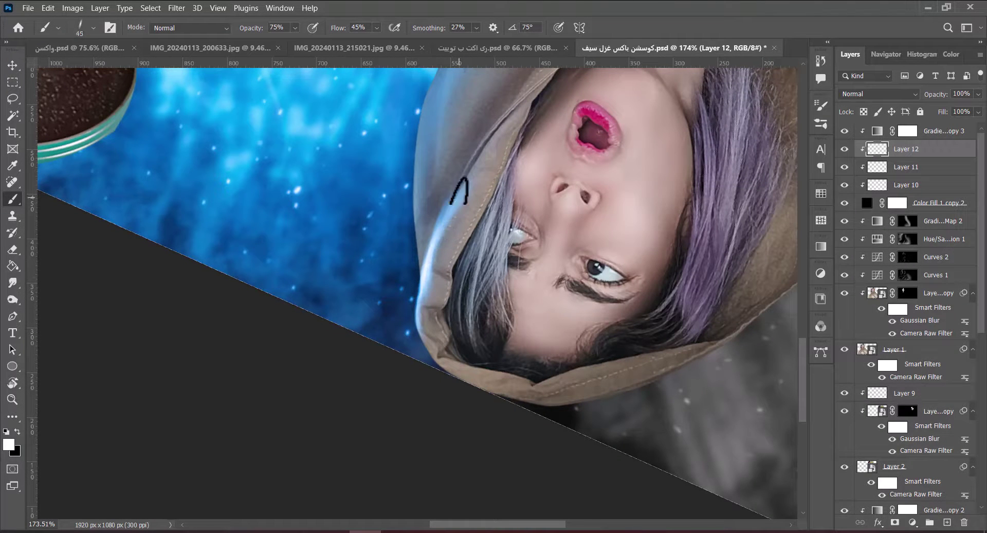
pyautogui.moveTo(461, 193); pyautogui.dragTo(476, 321)
pyautogui.moveTo(426, 347); pyautogui.dragTo(441, 345)
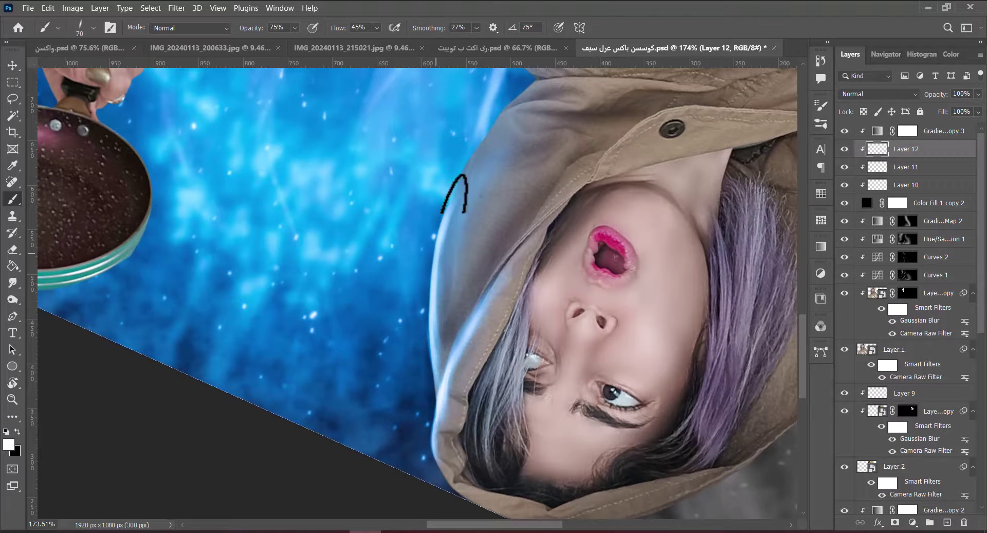
pyautogui.press('[')
pyautogui.press(']')
pyautogui.press(']')
pyautogui.press(']')
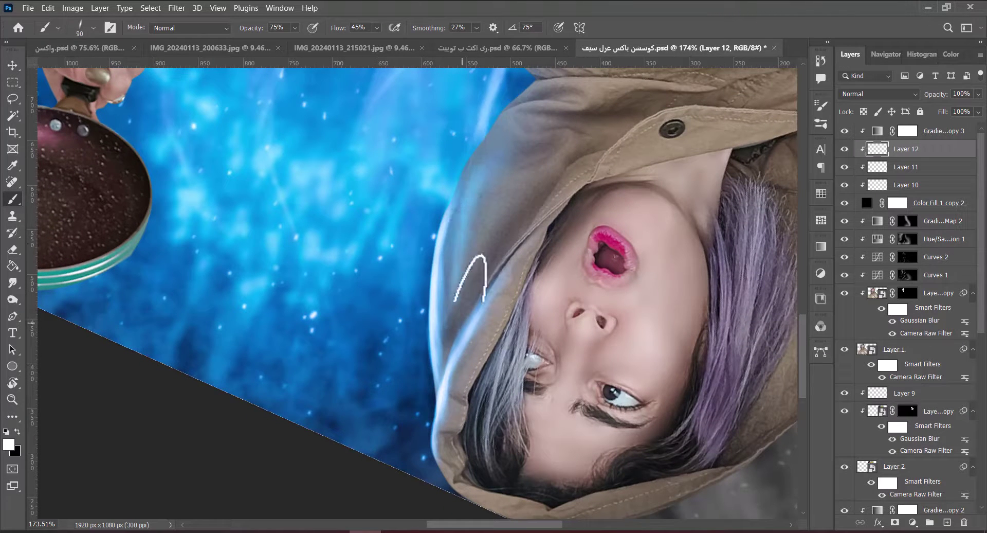
# Reorient and zoom the view to show both figures, settling the brush at 80 px.
pyautogui.press('r')
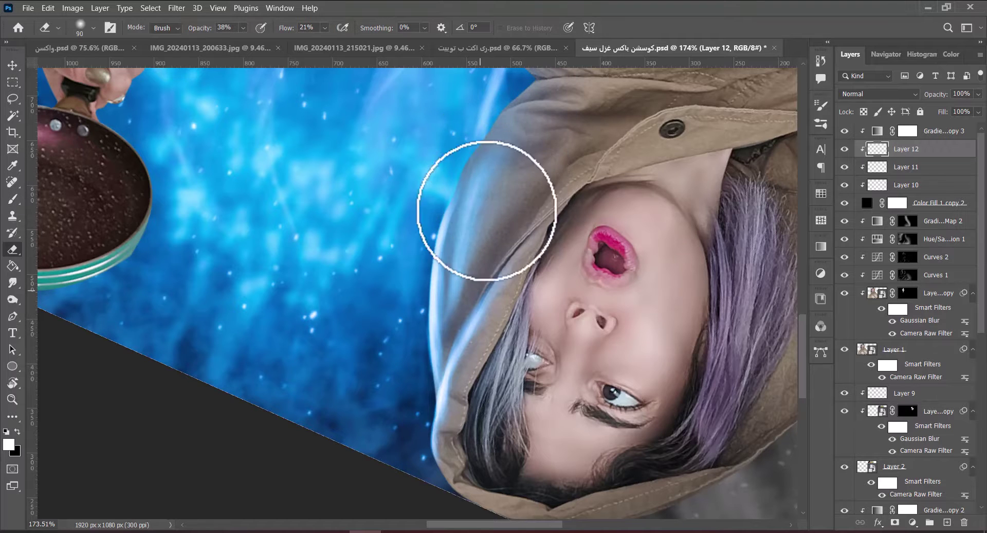
pyautogui.moveTo(485, 199)
pyautogui.mouseDown()
pyautogui.moveTo(463, 267)
pyautogui.moveTo(514, 296)
pyautogui.mouseUp()
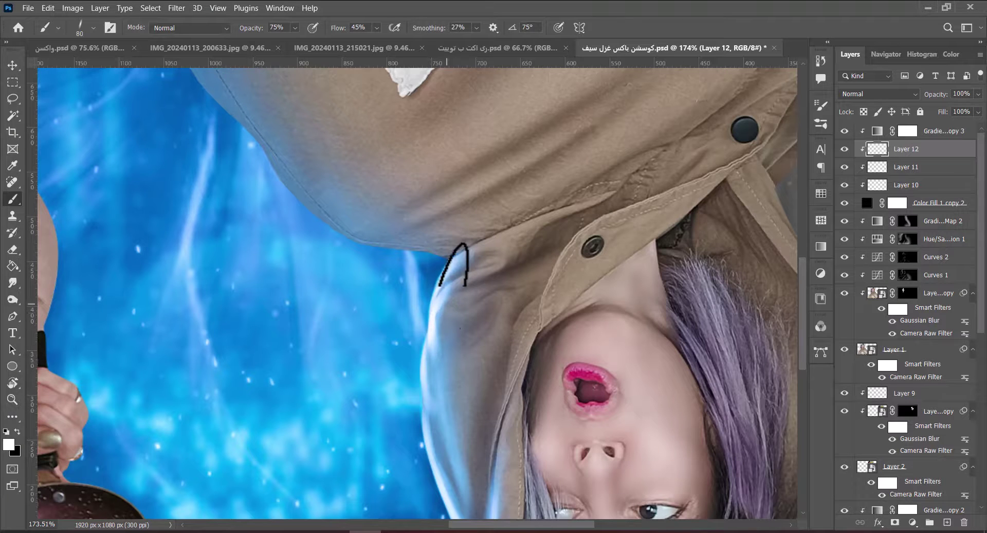
pyautogui.press('r')
pyautogui.moveTo(460, 327); pyautogui.dragTo(375, 257)
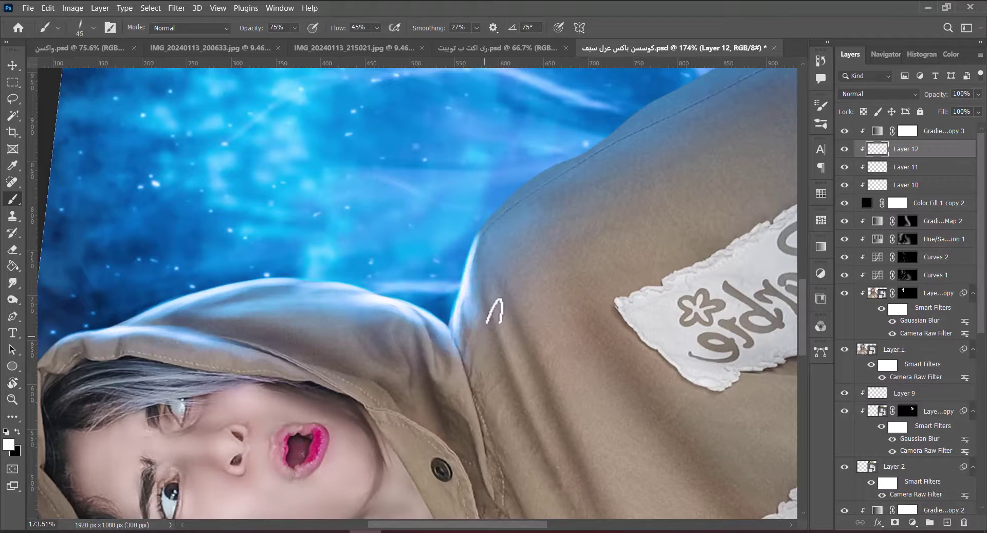
pyautogui.press('z')
pyautogui.moveTo(543, 270); pyautogui.dragTo(471, 317)
pyautogui.press('b')
pyautogui.moveTo(574, 280); pyautogui.dragTo(483, 407)
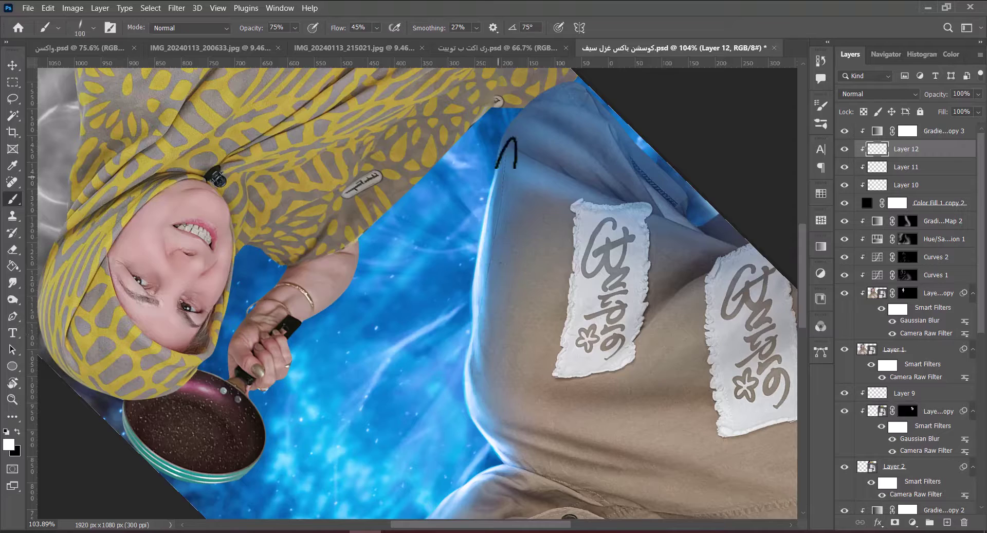
pyautogui.press(']')
pyautogui.press(']')
pyautogui.press(']')
pyautogui.press(']')
pyautogui.press(']')
pyautogui.press('[')
pyautogui.press('[')
pyautogui.press('[')
pyautogui.press('[')
pyautogui.press('[')
pyautogui.press('[')
pyautogui.press('[')
pyautogui.press('[')
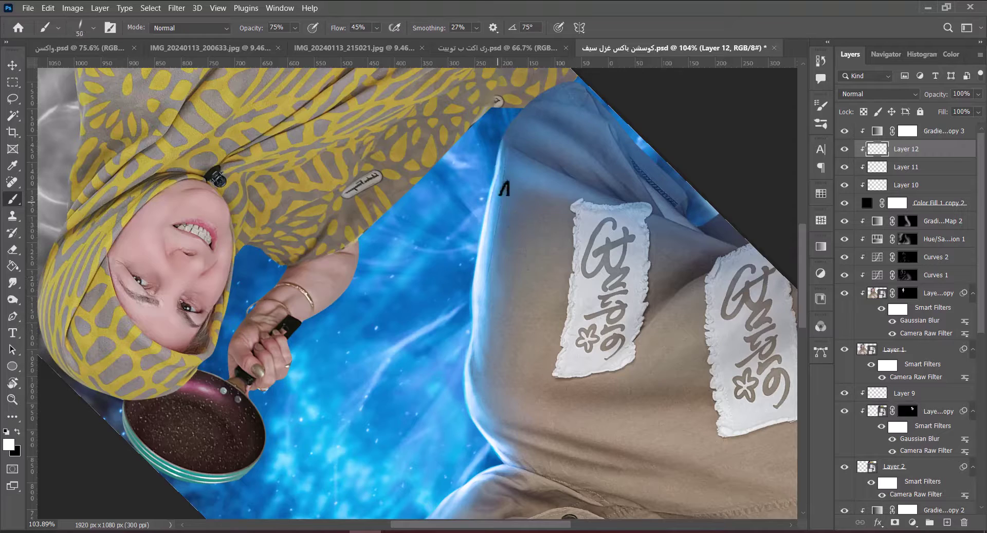
pyautogui.moveTo(532, 314)
pyautogui.mouseDown()
pyautogui.moveTo(465, 165)
pyautogui.moveTo(440, 294)
pyautogui.moveTo(460, 321)
pyautogui.moveTo(433, 326)
pyautogui.mouseUp()
pyautogui.press('[')
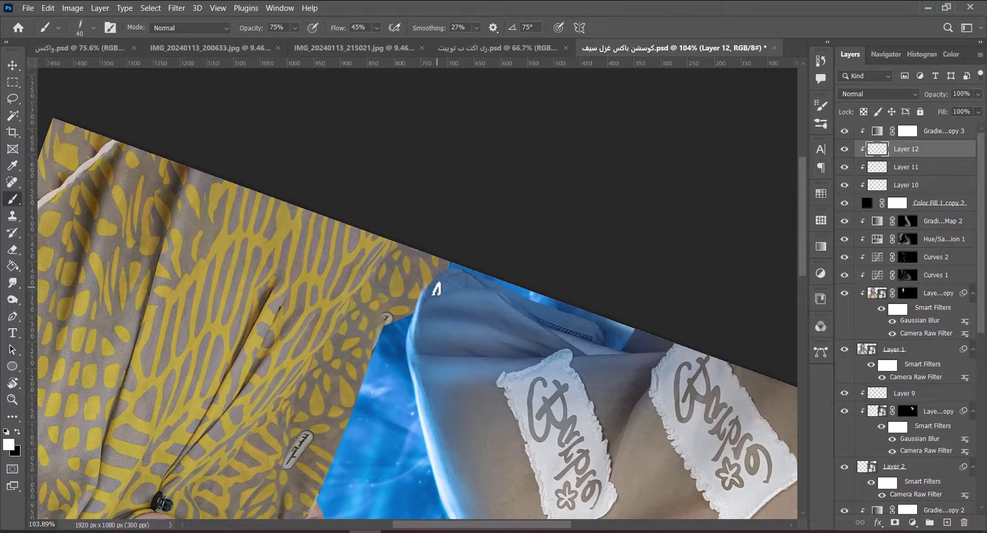
pyautogui.press(']')
pyautogui.press(']')
pyautogui.press(']')
pyautogui.moveTo(438, 351); pyautogui.dragTo(438, 246)
# Paint bright blue light along the sleeve edge with a 150 px brush, erasing the excess.
pyautogui.press('r')
pyautogui.moveTo(455, 290); pyautogui.dragTo(439, 231)
pyautogui.press('b')
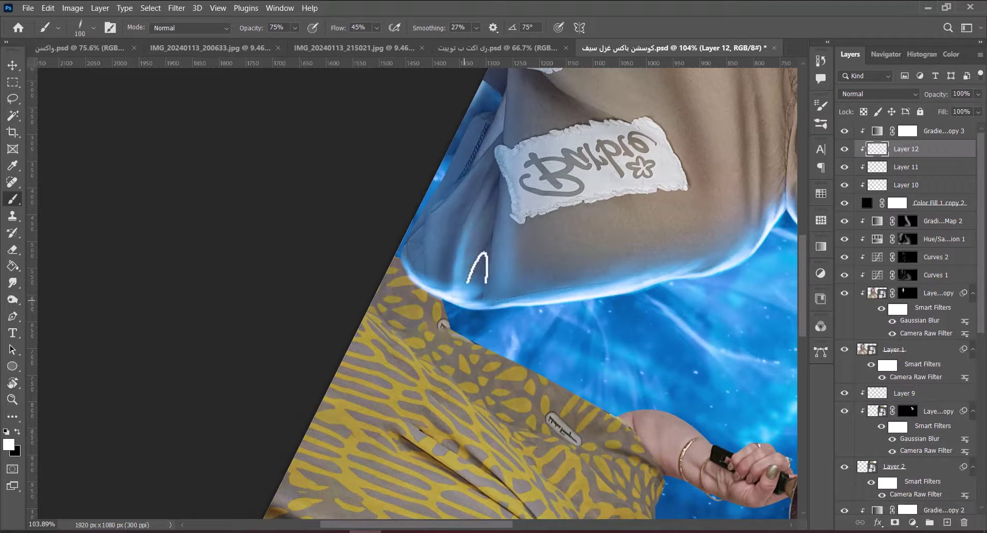
pyautogui.press(']')
pyautogui.press(']')
pyautogui.moveTo(496, 144)
pyautogui.mouseDown()
pyautogui.moveTo(445, 181)
pyautogui.moveTo(476, 150)
pyautogui.moveTo(439, 232)
pyautogui.moveTo(515, 144)
pyautogui.mouseUp()
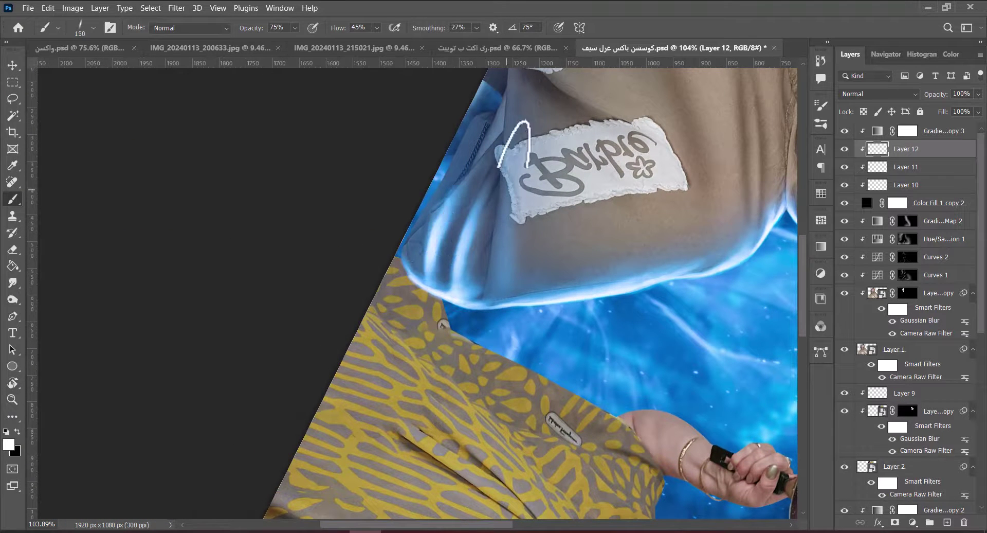
pyautogui.press('e')
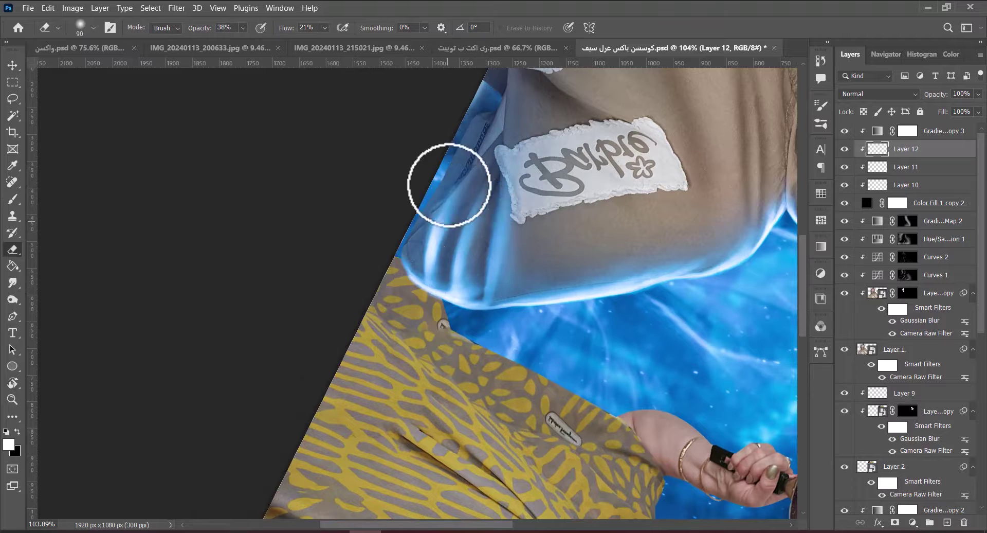
pyautogui.moveTo(449, 185); pyautogui.dragTo(470, 214)
# Set the brush to 100 px and reset the view rotation to upright.
pyautogui.press('b')
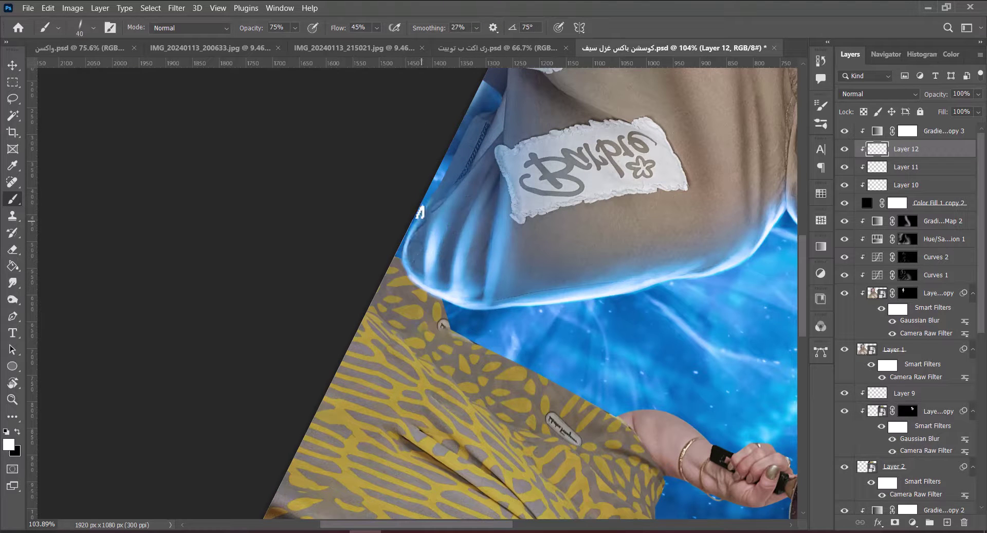
pyautogui.press(']')
pyautogui.press(']')
pyautogui.press(']')
pyautogui.press(']')
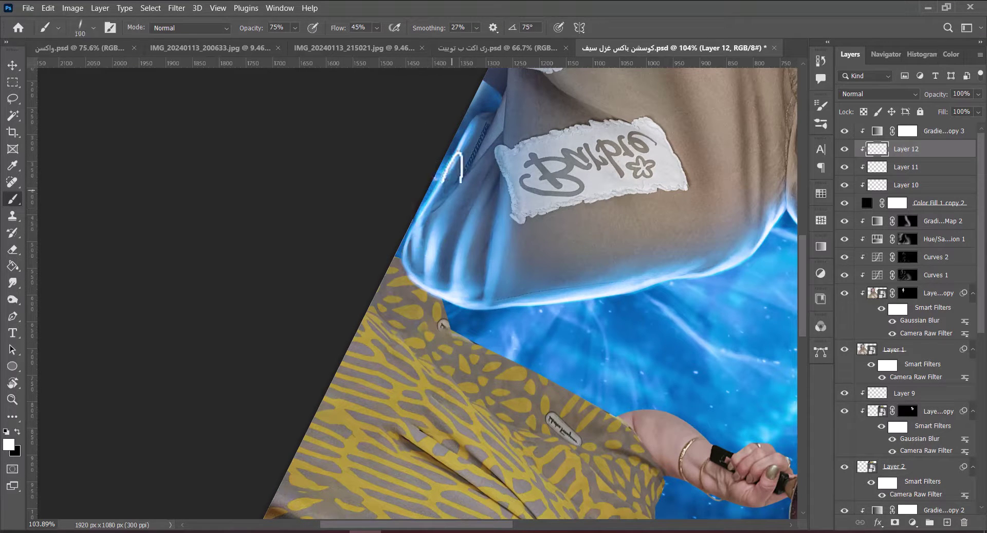
pyautogui.press(']')
pyautogui.press(']')
pyautogui.scroll(3, 491, 201)
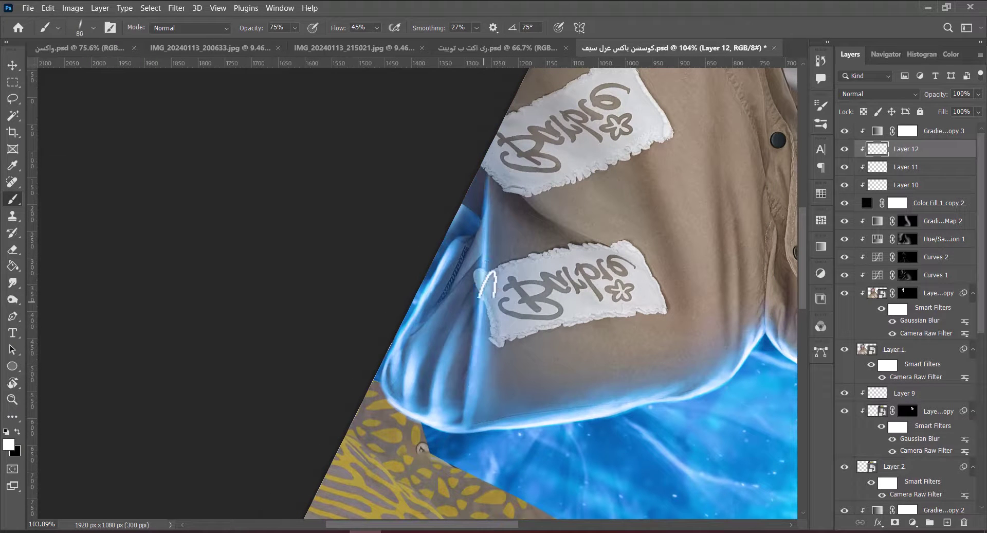
pyautogui.press('r')
pyautogui.moveTo(491, 193); pyautogui.dragTo(377, 204)
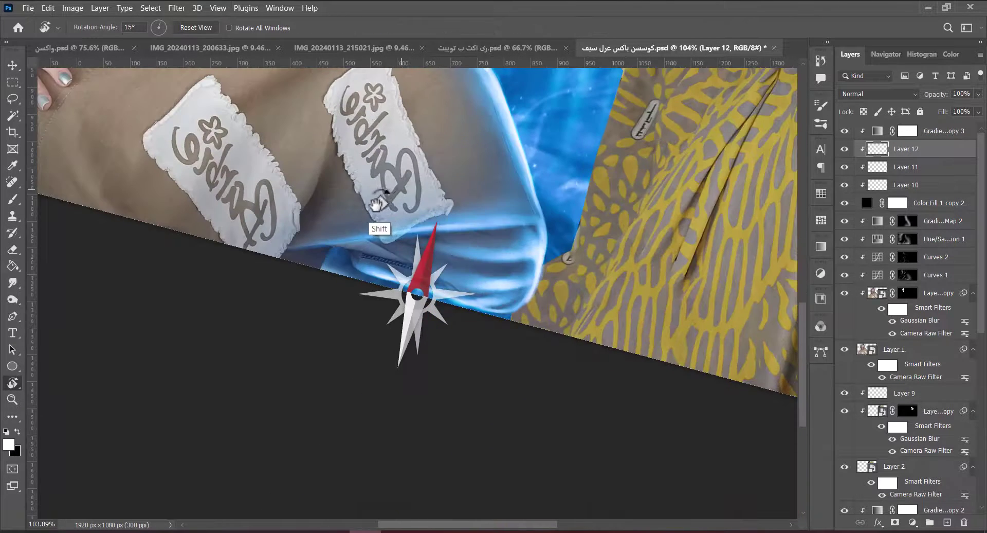
pyautogui.hotkey('ctrl', '0')
# Choose a soft brush preset and enlarge the brush to about 80 px.
pyautogui.press('b')
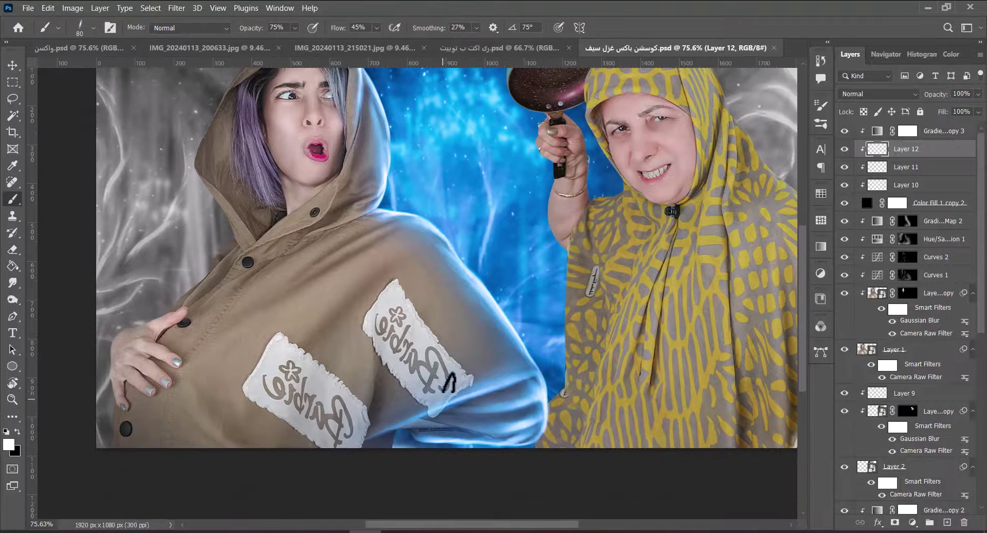
pyautogui.rightClick(447, 383)
pyautogui.doubleClick(772, 402)
pyautogui.click(379, 386)
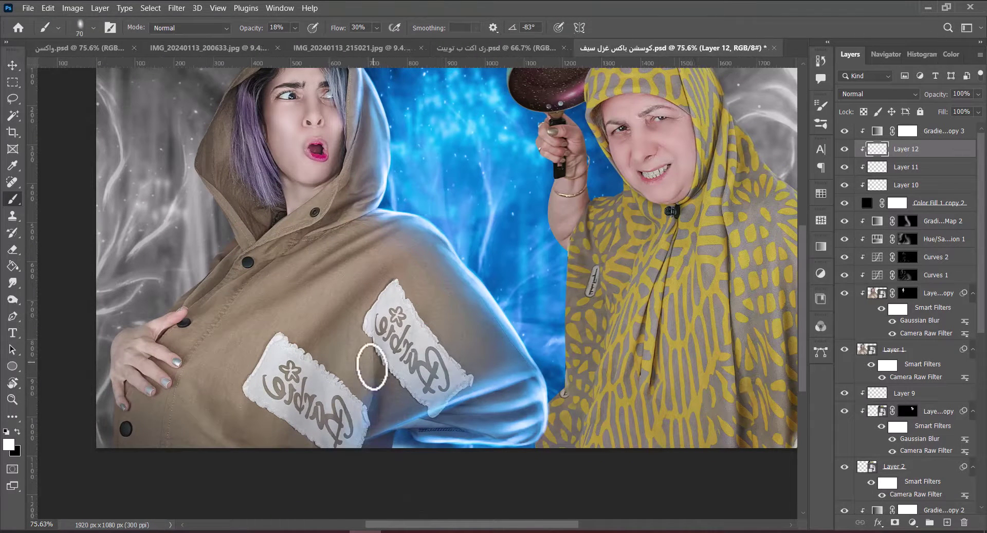
pyautogui.press(']')
pyautogui.press(']')
pyautogui.press(']')
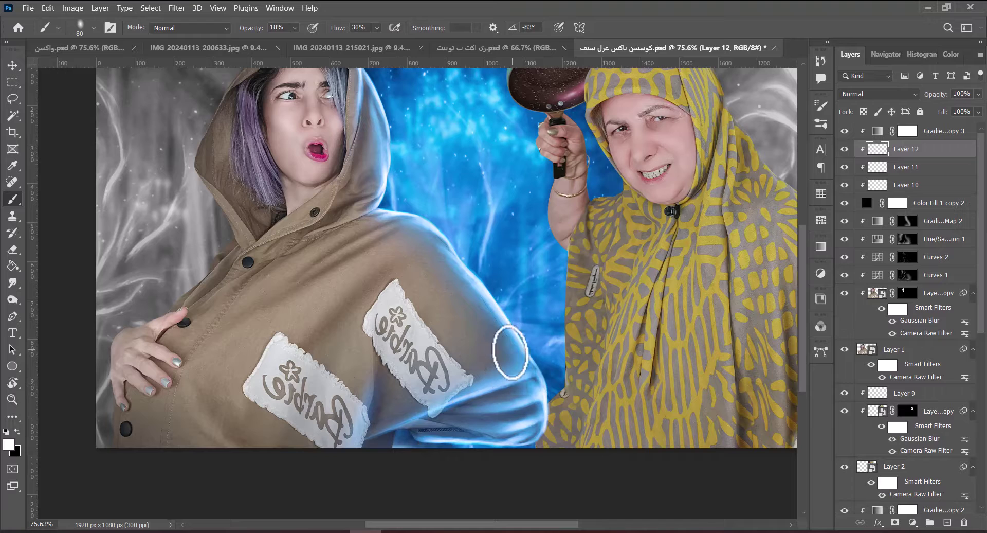
pyautogui.press(']')
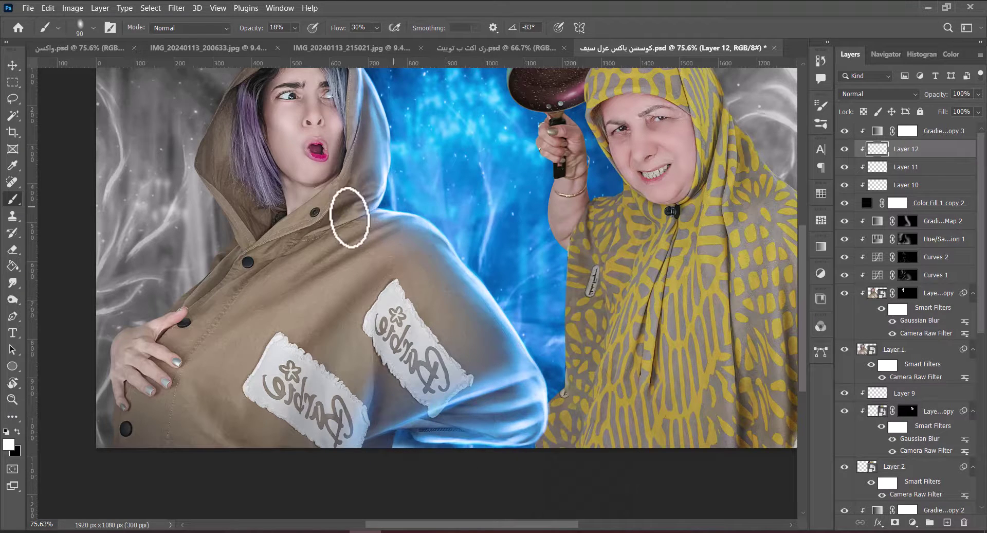
# Target the Hue/Saturation 1 mask with a 400 px black brush at 32% opacity.
pyautogui.click(907, 238)
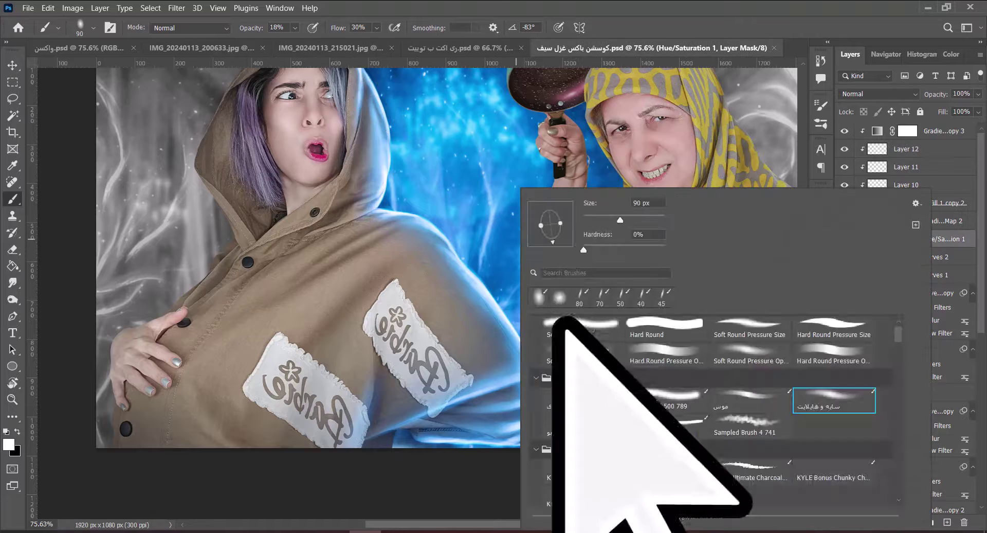
pyautogui.press(']')
pyautogui.press(']')
pyautogui.press(']')
pyautogui.press(']')
pyautogui.press(']')
pyautogui.press(']')
pyautogui.press(']')
pyautogui.press(']')
pyautogui.press('3')
pyautogui.press('2')
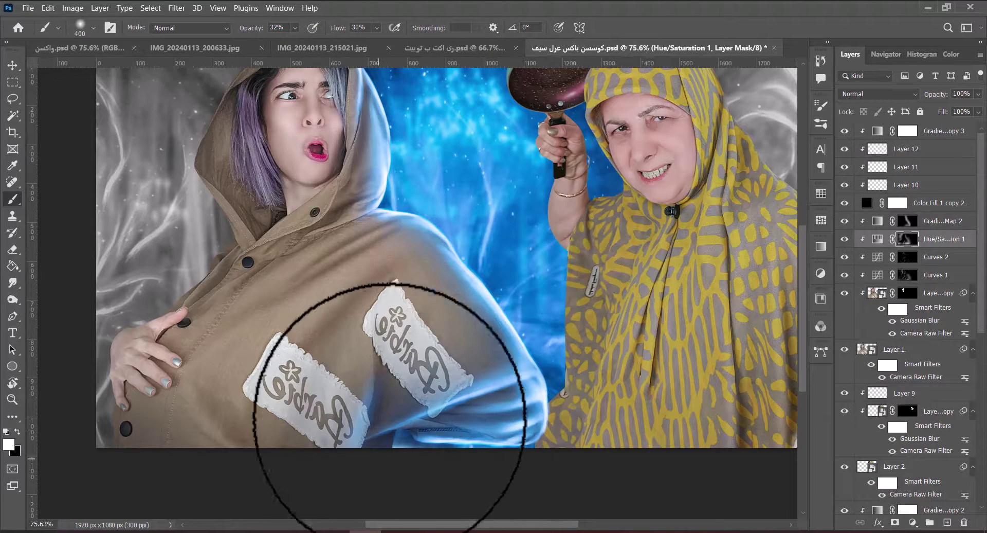
pyautogui.press('x')
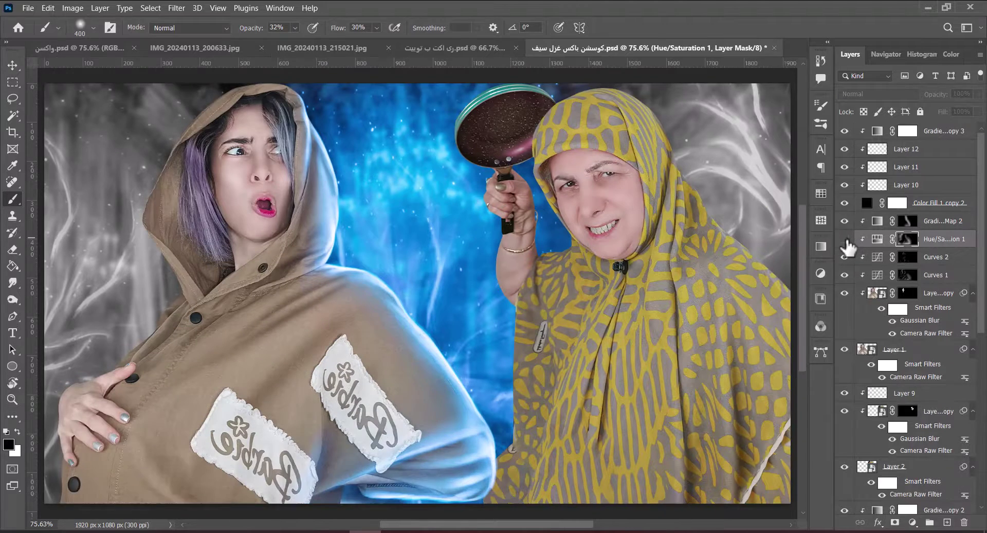
# Duplicate the gradient map and colour fill layers, set the copies to Screen, and save.
pyautogui.press('v')
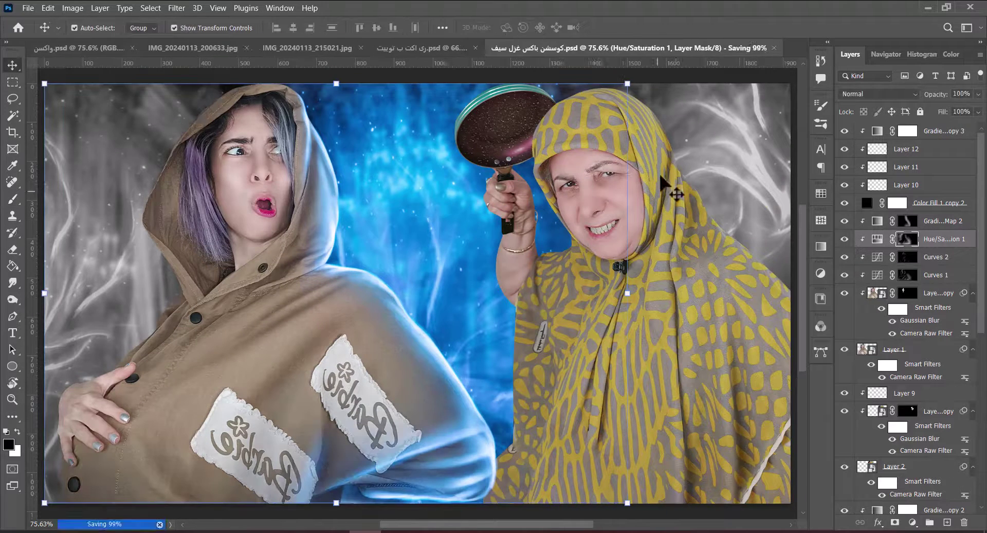
pyautogui.click(941, 130)
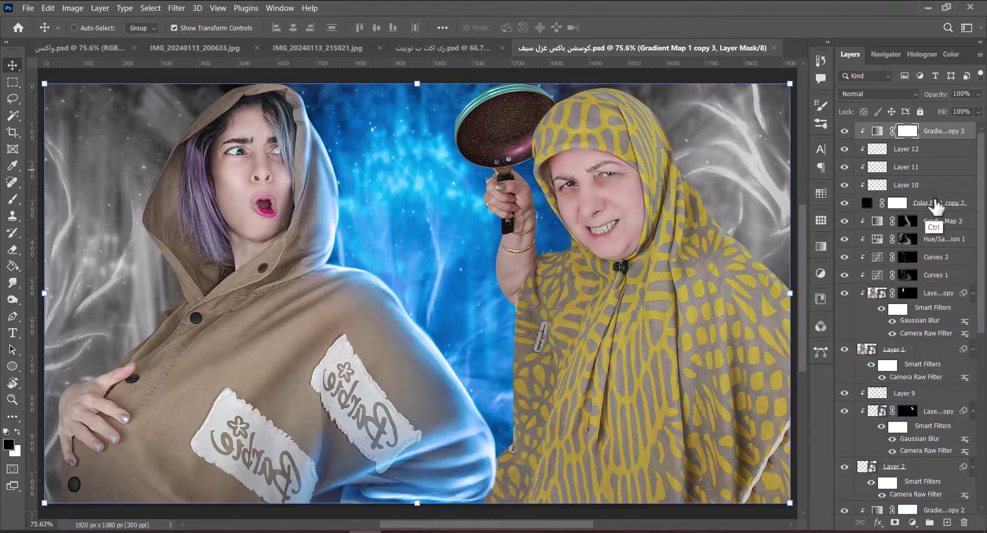
pyautogui.keyDown('ctrl'); pyautogui.click(937, 205); pyautogui.keyUp('ctrl')
pyautogui.hotkey('ctrl', 'j')
pyautogui.click(771, 188)
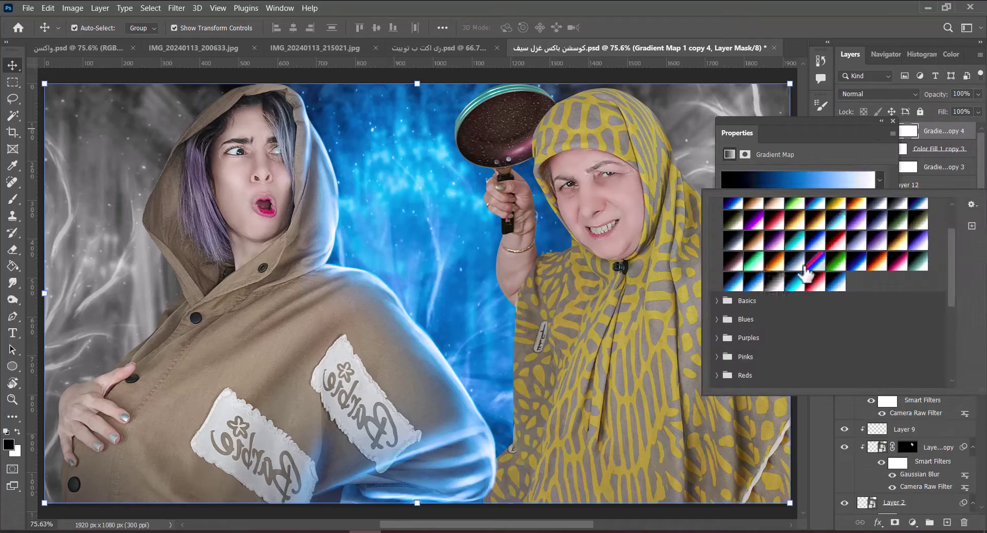
pyautogui.press('Escape')
pyautogui.hotkey('shift', 'alt', 's')
pyautogui.hotkey('ctrl', 's')
# Add an empty lighting layer over the girl's outline selection, with a 400 px brush.
pyautogui.hotkey('ctrl', 'shift', 'alt', 'n')
pyautogui.keyDown('ctrl'); pyautogui.click(908, 463); pyautogui.keyUp('ctrl')
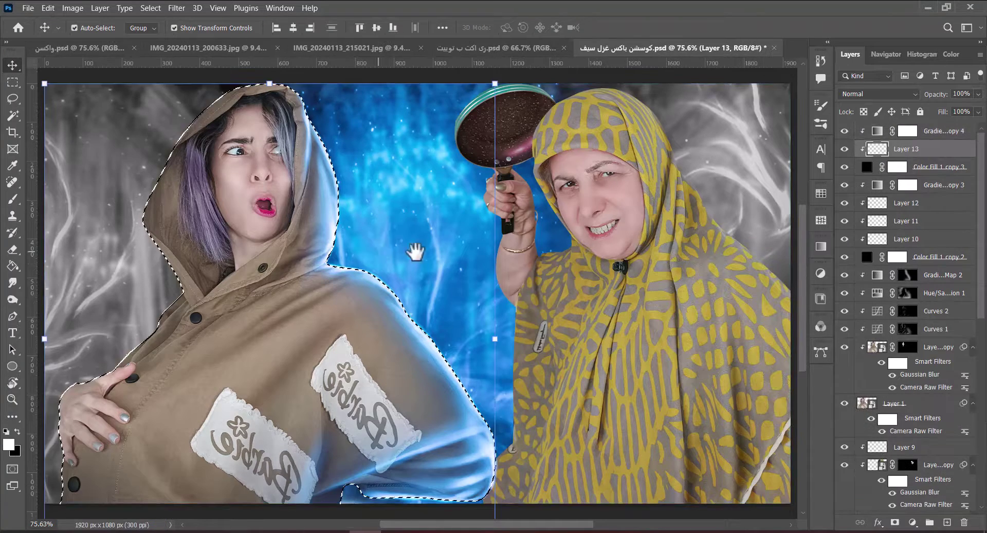
pyautogui.moveTo(411, 249); pyautogui.dragTo(569, 257)
pyautogui.press('b')
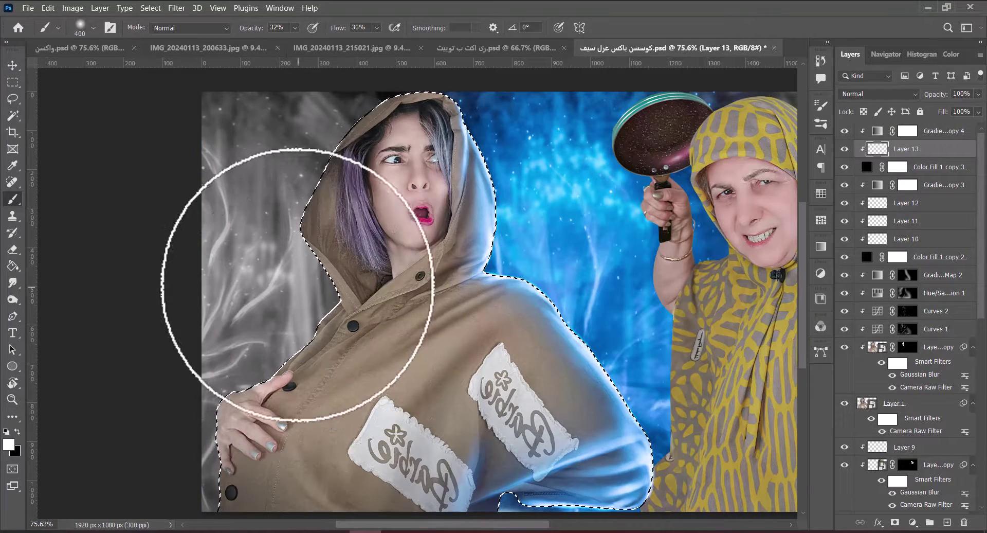
pyautogui.press('[')
pyautogui.press('[')
pyautogui.press('[')
pyautogui.press('[')
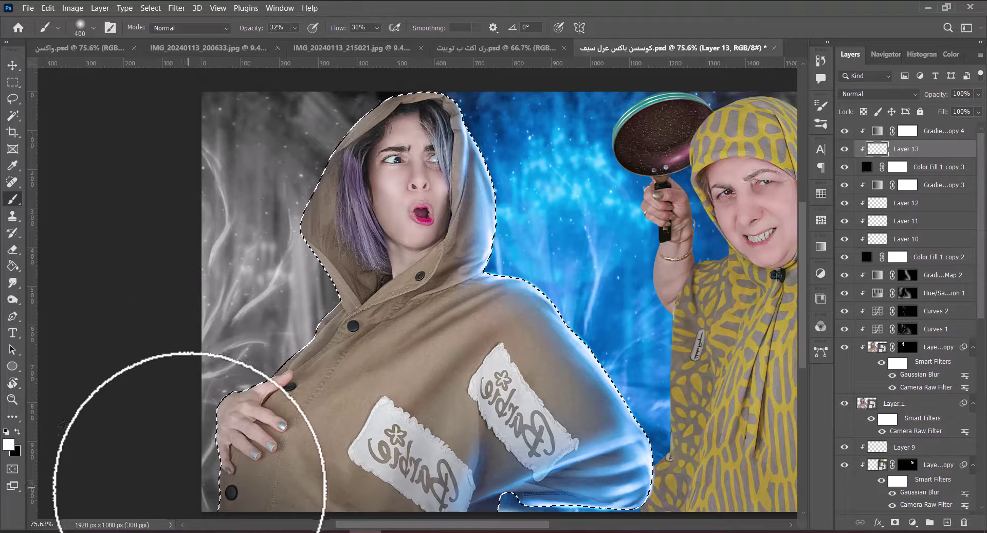
pyautogui.press(']')
pyautogui.press(']')
pyautogui.hotkey('ctrl', 'd')
# Add another lighting layer with the girl's outline selected and the angled soft brush preset.
pyautogui.hotkey('ctrl', 'shift', 'alt', 'n')
pyautogui.keyDown('ctrl'); pyautogui.click(867, 421); pyautogui.keyUp('ctrl')
pyautogui.moveTo(405, 406); pyautogui.dragTo(430, 363)
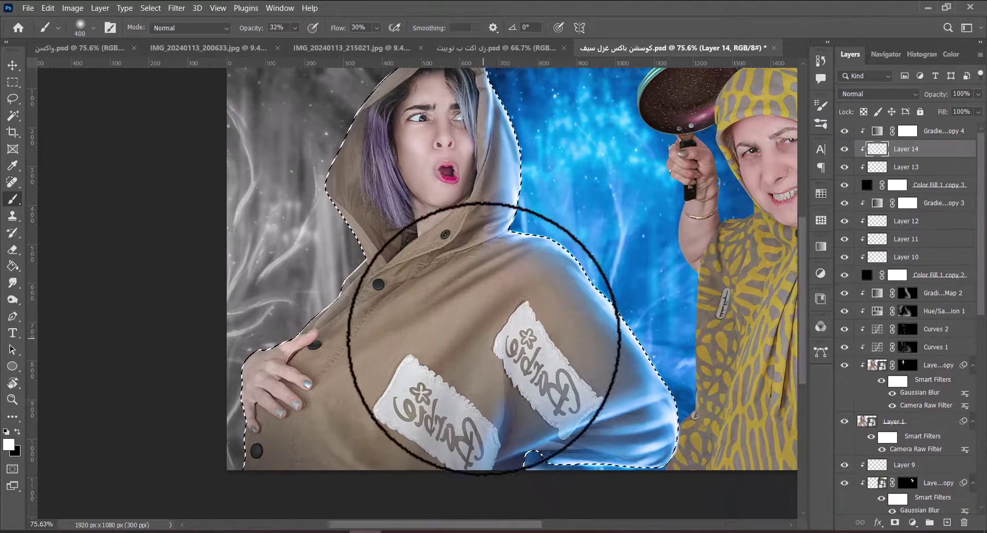
pyautogui.rightClick(490, 177)
pyautogui.doubleClick(795, 403)
# Paint a soft 25% opacity stroke along the coat's left edge.
pyautogui.press('[')
pyautogui.press('[')
pyautogui.press('[')
pyautogui.press('[')
pyautogui.press('[')
pyautogui.press('[')
pyautogui.press('[')
pyautogui.press('[')
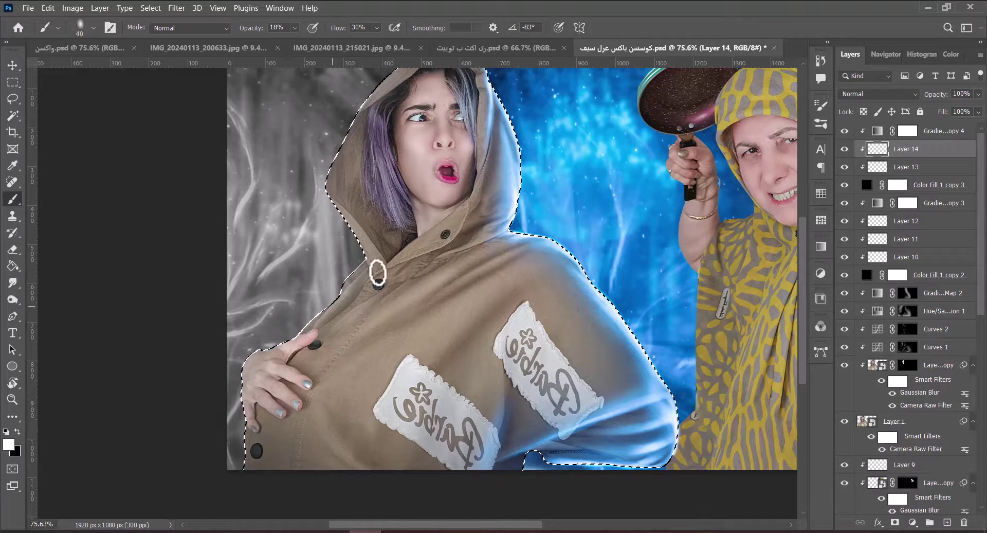
pyautogui.press('2')
pyautogui.press('5')
pyautogui.press(']')
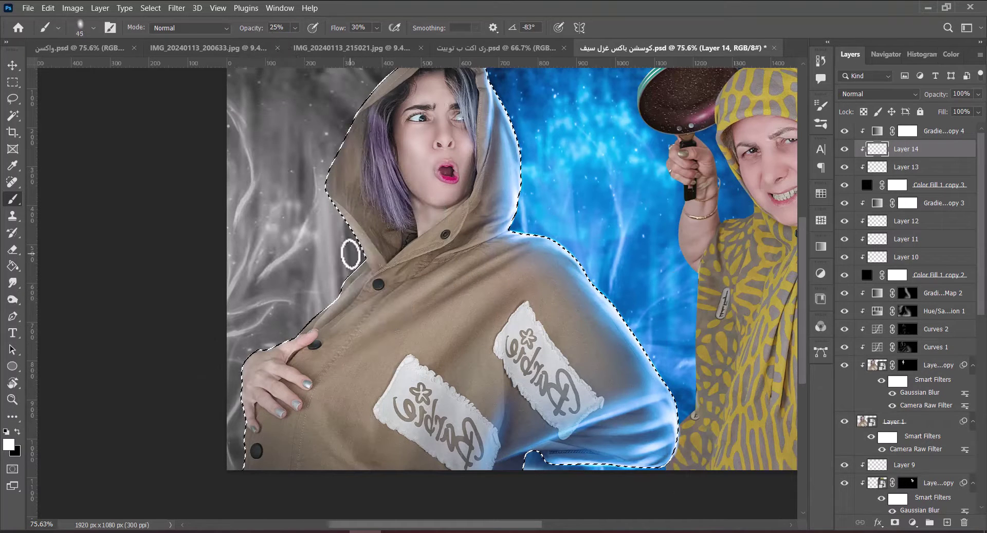
pyautogui.moveTo(351, 253); pyautogui.dragTo(360, 321)
pyautogui.press(']')
pyautogui.press(']')
pyautogui.press(']')
pyautogui.press(']')
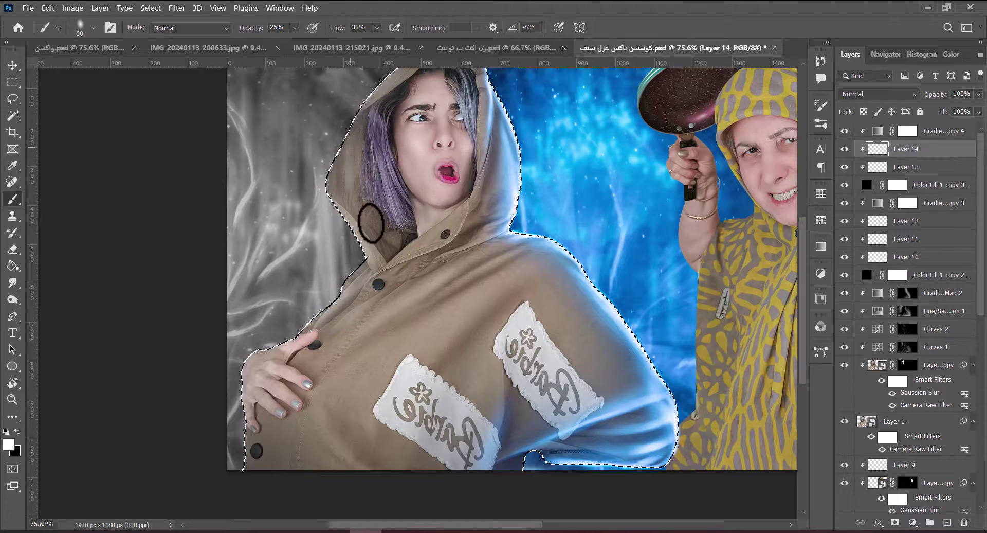
pyautogui.press('[')
pyautogui.press('[')
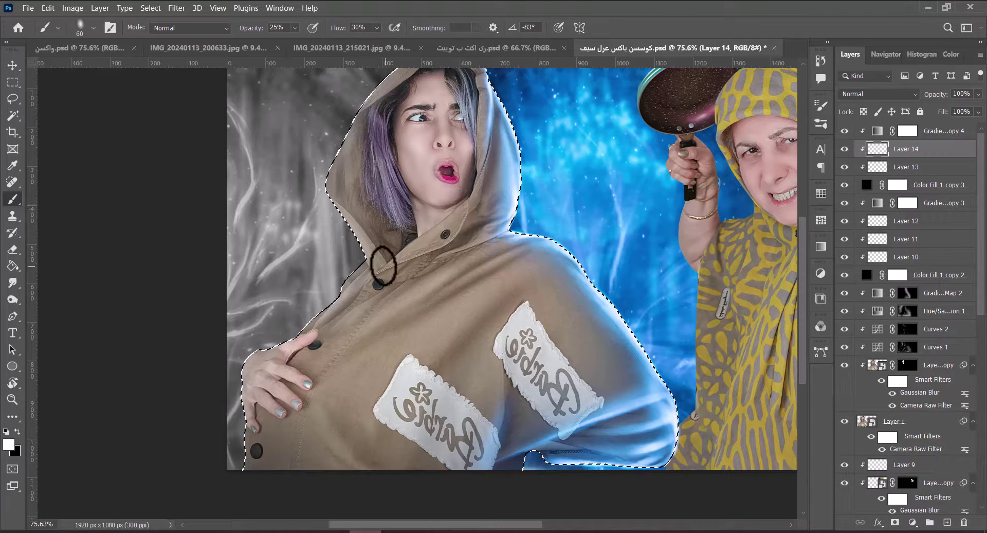
pyautogui.scroll(3, 411, 247)
# Add a layer for fine highlights with a small hard brush at 10 px.
pyautogui.hotkey('ctrl', 'shift', 'alt', 'n')
pyautogui.scroll(5, 322, 404)
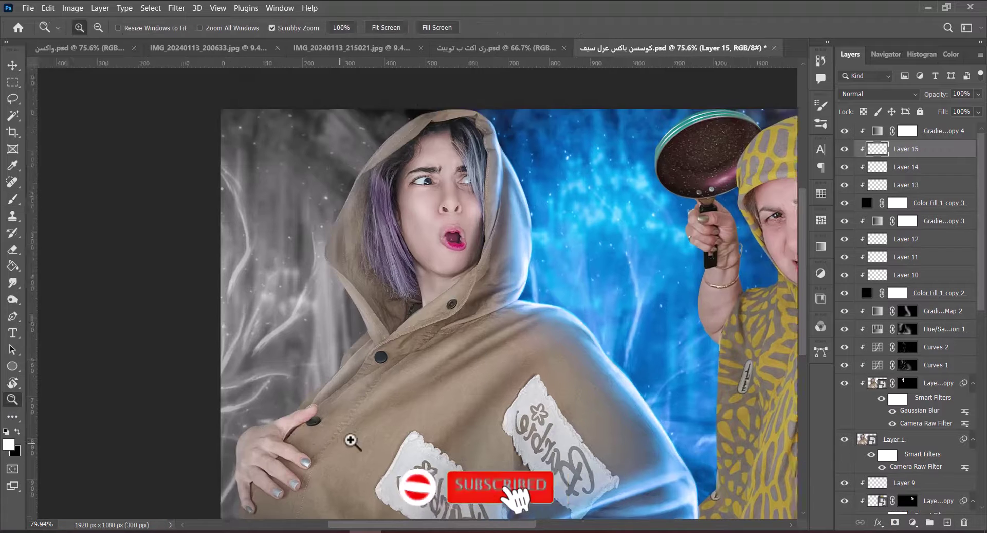
pyautogui.rightClick(332, 364)
pyautogui.doubleClick(419, 404)
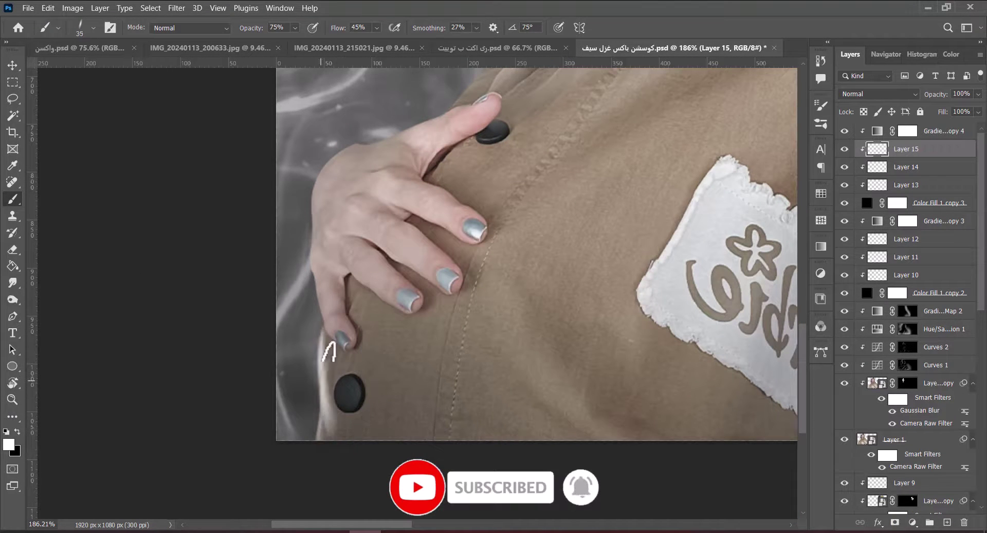
pyautogui.press('[')
pyautogui.press('[')
pyautogui.press('[')
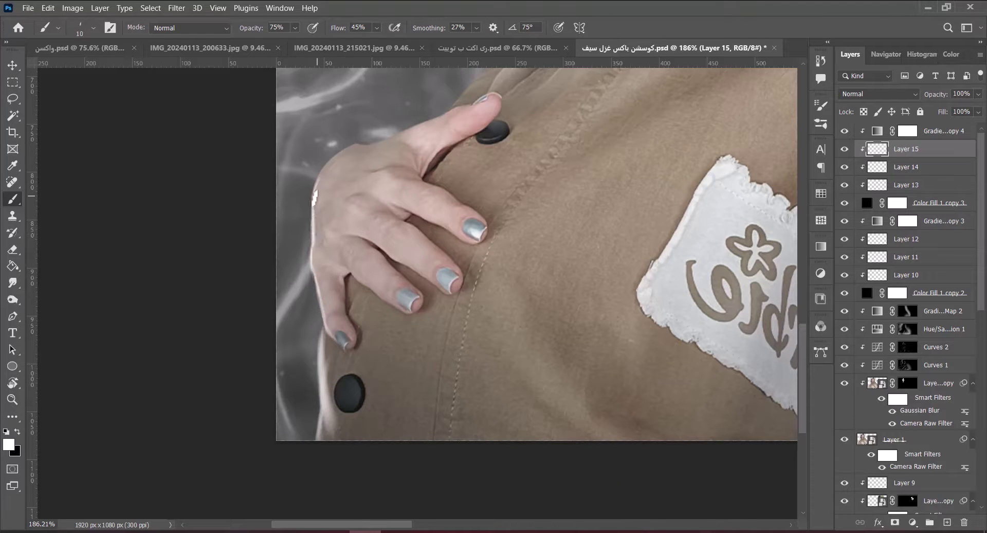
# Paint a bright 50 px edge along the coat's left side, rotating the view to follow it.
pyautogui.press('r')
pyautogui.moveTo(373, 203); pyautogui.dragTo(383, 231)
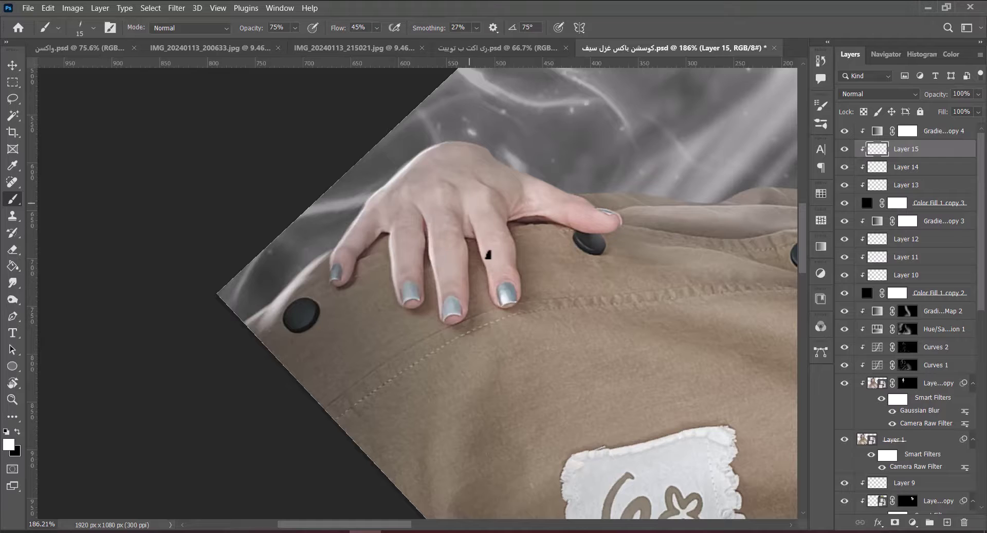
pyautogui.press('r')
pyautogui.moveTo(580, 282)
pyautogui.mouseDown()
pyautogui.moveTo(507, 204)
pyautogui.moveTo(348, 375)
pyautogui.mouseUp()
pyautogui.press('z')
pyautogui.click(348, 374)
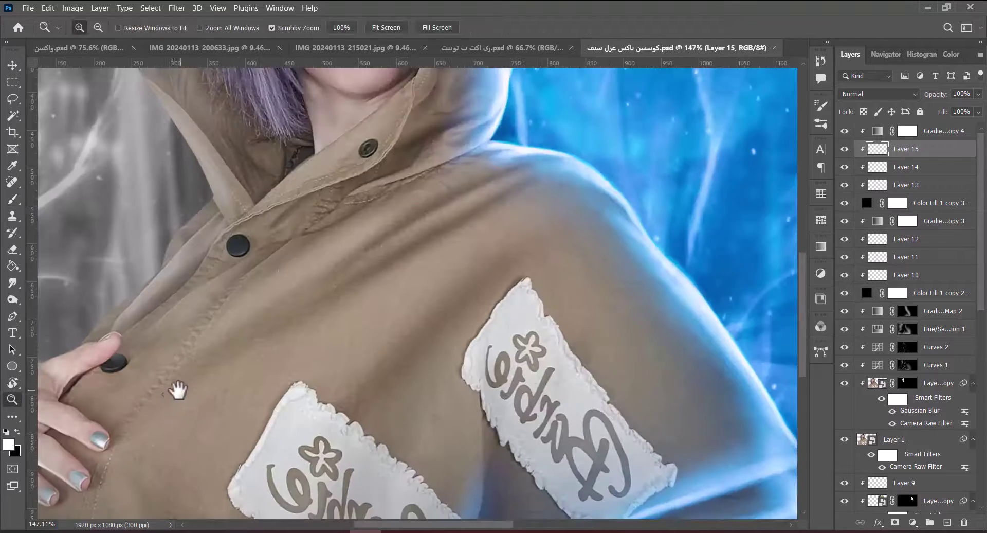
pyautogui.moveTo(177, 391)
pyautogui.mouseDown()
pyautogui.moveTo(441, 341)
pyautogui.moveTo(463, 221)
pyautogui.moveTo(427, 360)
pyautogui.mouseUp()
pyautogui.press('r')
pyautogui.press('b')
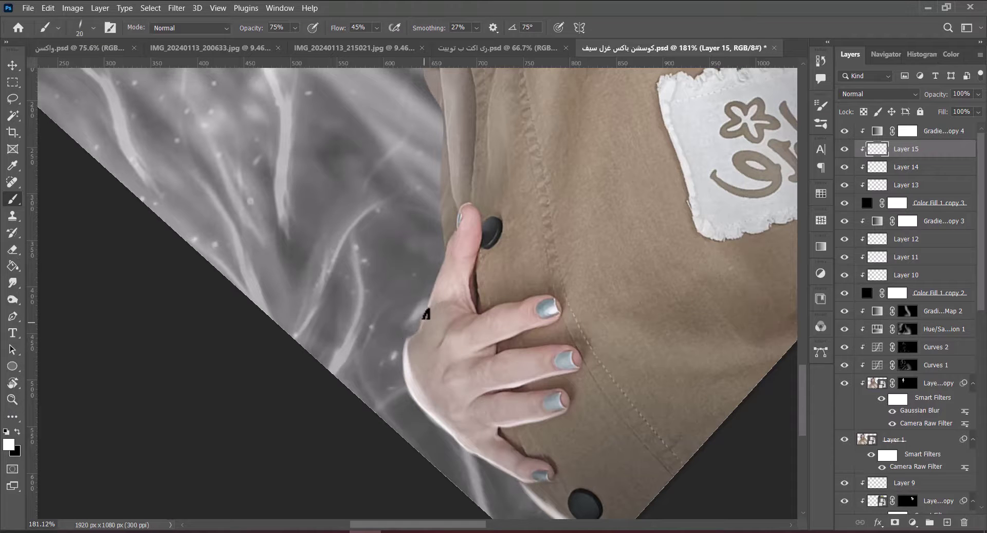
pyautogui.press('r')
pyautogui.moveTo(483, 210)
pyautogui.mouseDown()
pyautogui.moveTo(436, 403)
pyautogui.moveTo(396, 364)
pyautogui.moveTo(408, 276)
pyautogui.moveTo(441, 359)
pyautogui.mouseUp()
pyautogui.press('b')
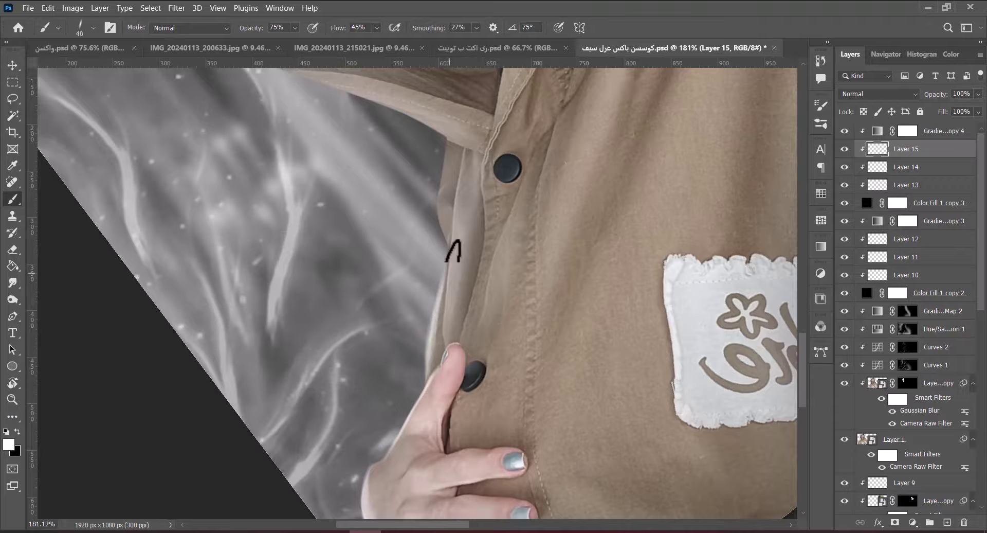
pyautogui.press(']')
pyautogui.moveTo(454, 324)
pyautogui.mouseDown()
pyautogui.moveTo(469, 141)
pyautogui.moveTo(472, 222)
pyautogui.moveTo(452, 229)
pyautogui.moveTo(446, 355)
pyautogui.moveTo(470, 264)
pyautogui.moveTo(463, 309)
pyautogui.moveTo(496, 293)
pyautogui.moveTo(532, 231)
pyautogui.moveTo(538, 238)
pyautogui.mouseUp()
# Brighten the hood edge beside the hair with a 100 px brush on a rotated view.
pyautogui.press('r')
pyautogui.press('b')
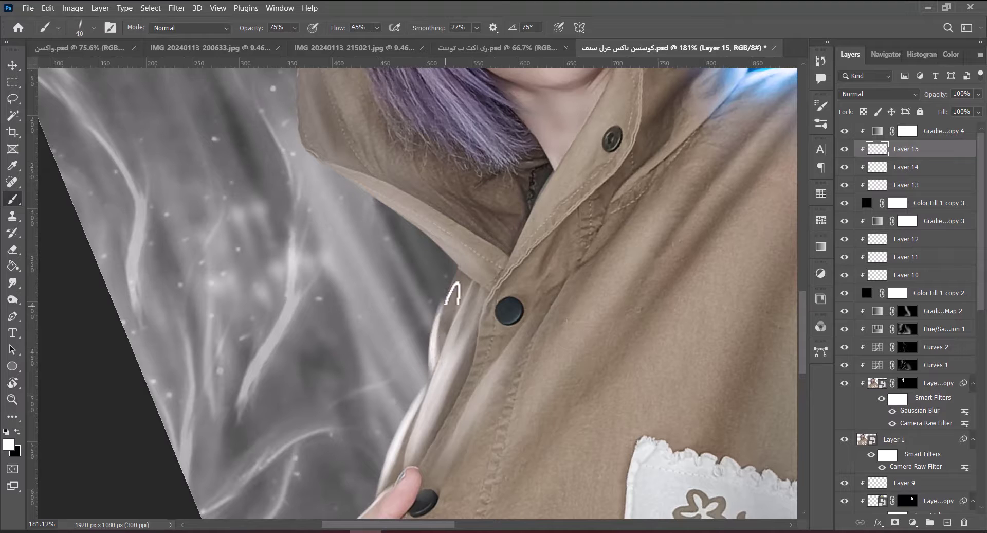
pyautogui.press('r')
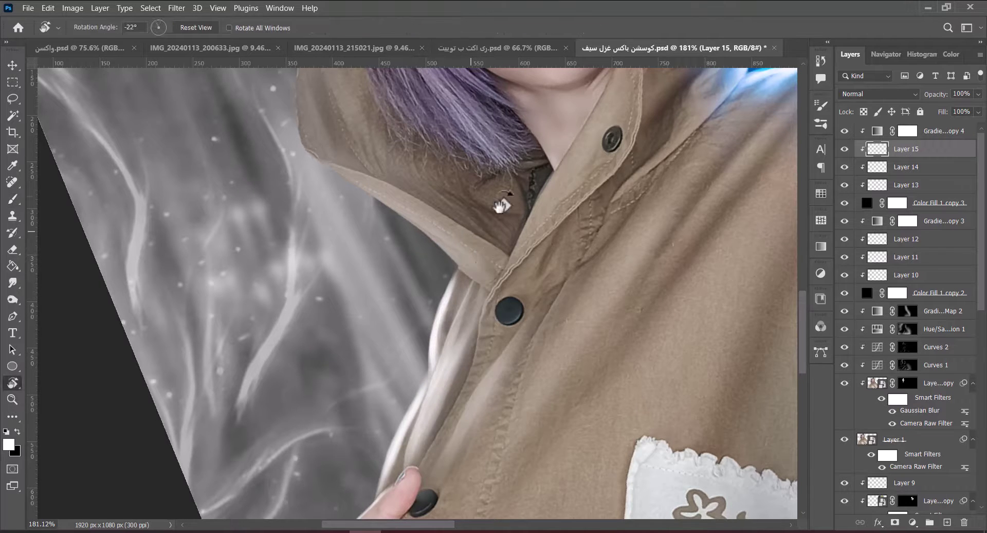
pyautogui.moveTo(407, 471); pyautogui.dragTo(452, 335)
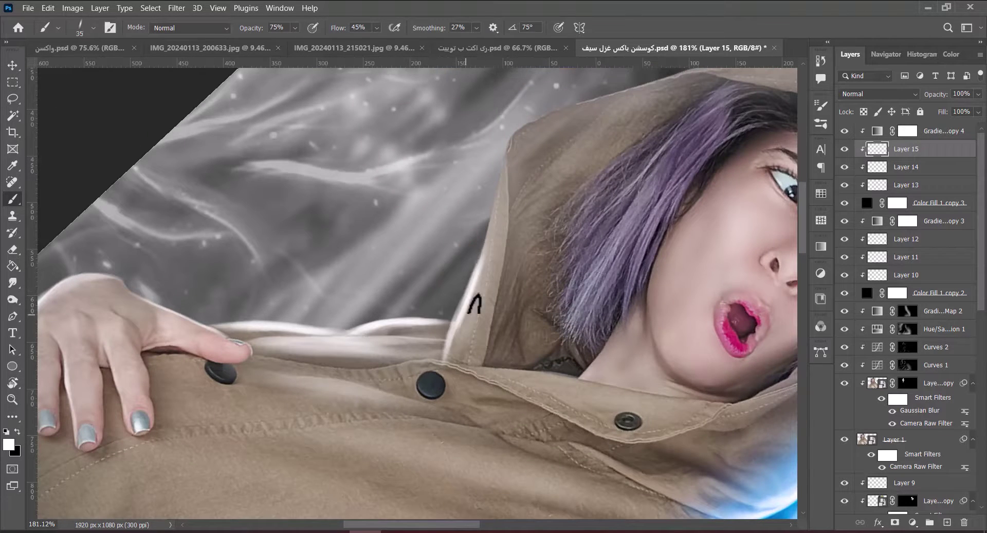
pyautogui.press('r')
pyautogui.moveTo(474, 260)
pyautogui.mouseDown()
pyautogui.moveTo(540, 229)
pyautogui.moveTo(458, 342)
pyautogui.moveTo(443, 278)
pyautogui.mouseUp()
pyautogui.press('b')
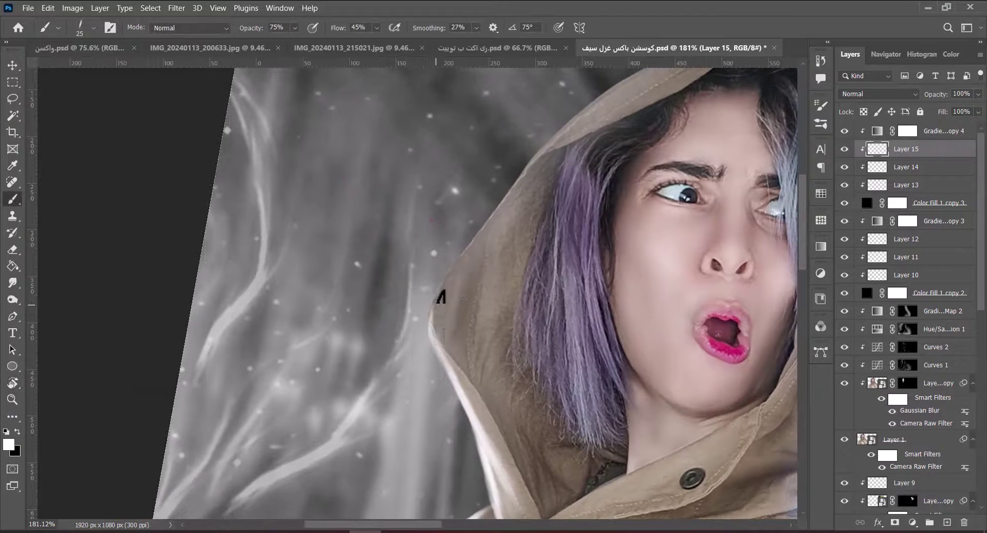
pyautogui.press('r')
pyautogui.moveTo(483, 323)
pyautogui.mouseDown()
pyautogui.moveTo(496, 205)
pyautogui.moveTo(496, 276)
pyautogui.moveTo(435, 422)
pyautogui.mouseUp()
pyautogui.press('b')
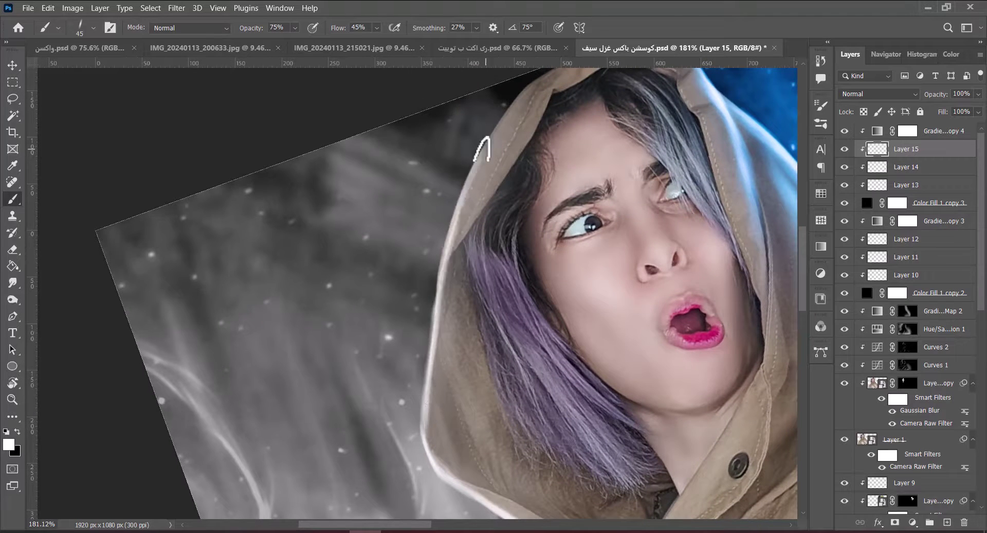
pyautogui.press(']')
pyautogui.press(']')
pyautogui.press(']')
pyautogui.press(']')
pyautogui.press(']')
pyautogui.press(']')
pyautogui.moveTo(469, 291)
pyautogui.mouseDown()
pyautogui.moveTo(463, 209)
pyautogui.moveTo(496, 418)
pyautogui.moveTo(463, 209)
pyautogui.mouseUp()
# Paint thin light strands along the hair's left edge and into the hair below the eye.
pyautogui.press('e')
pyautogui.press('r')
pyautogui.moveTo(477, 366)
pyautogui.mouseDown()
pyautogui.moveTo(529, 253)
pyautogui.moveTo(514, 99)
pyautogui.moveTo(494, 133)
pyautogui.mouseUp()
pyautogui.press('b')
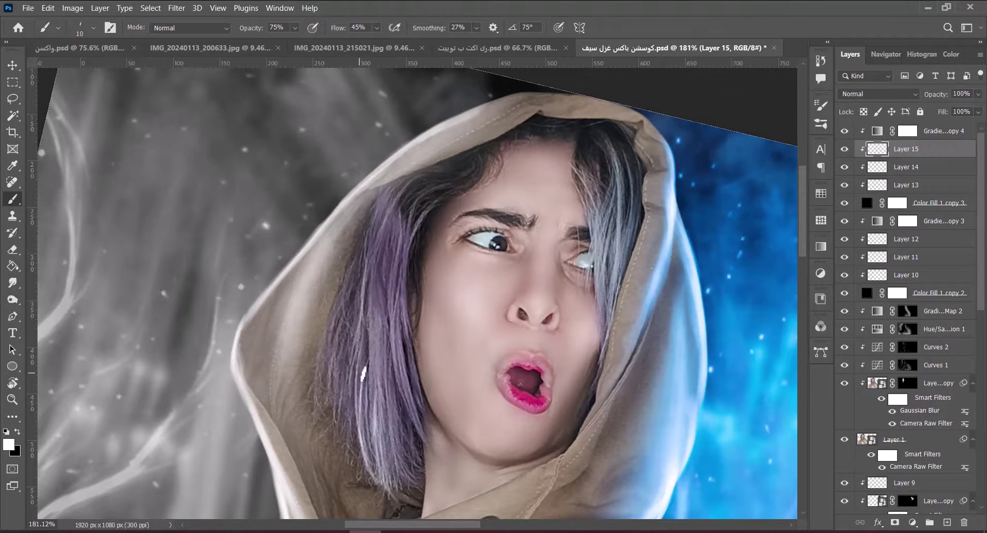
pyautogui.moveTo(342, 440); pyautogui.dragTo(329, 254)
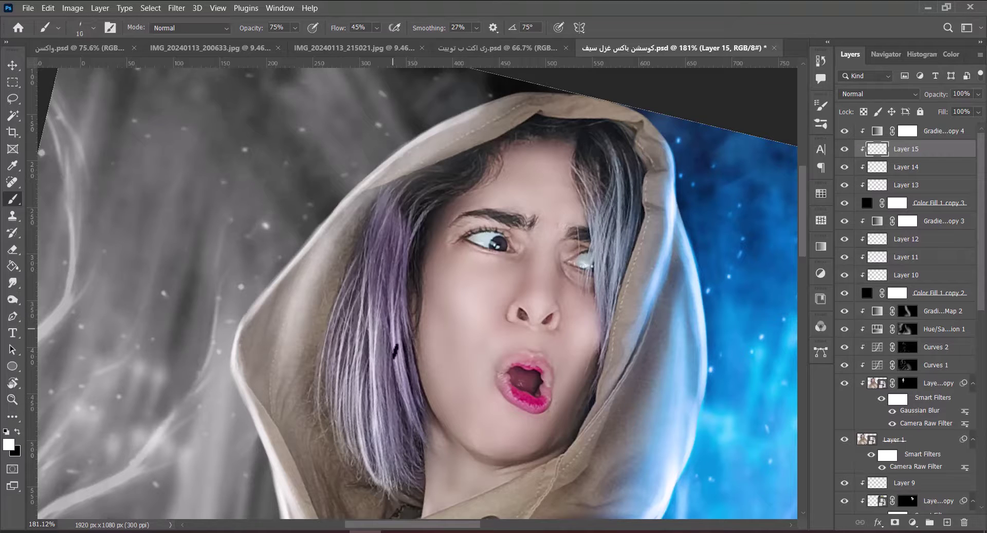
pyautogui.moveTo(382, 464); pyautogui.dragTo(389, 239)
# Save, then paint a light stroke along the hood edge and set the brush to 100.
pyautogui.press('e')
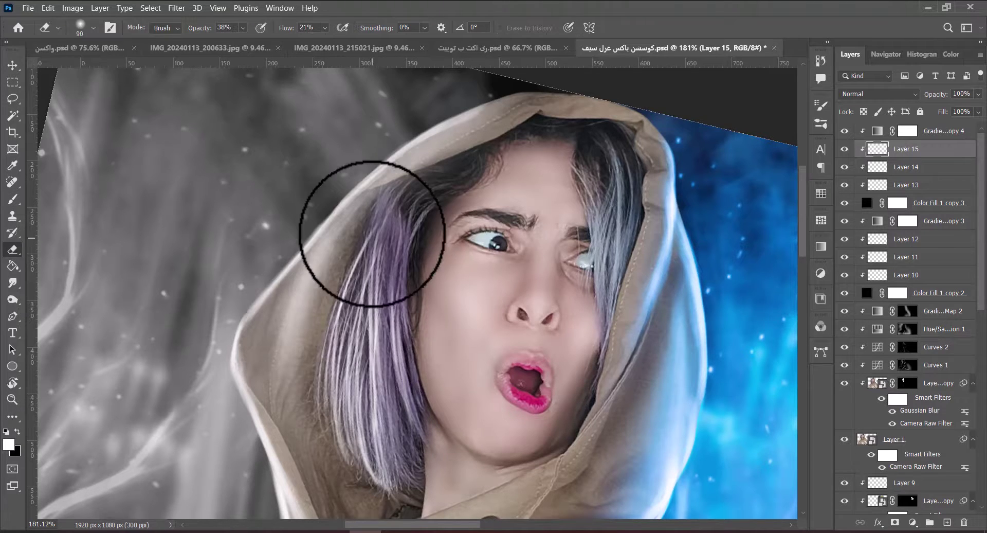
pyautogui.scroll(-5, 430, 359)
pyautogui.hotkey('ctrl', 's')
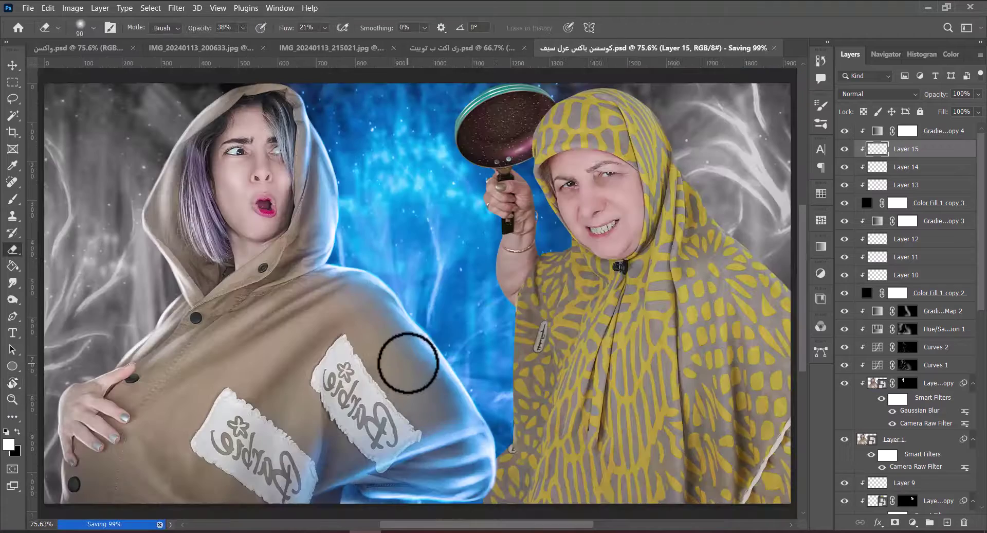
pyautogui.moveTo(199, 302); pyautogui.dragTo(379, 269)
pyautogui.scroll(3, 456, 282)
pyautogui.moveTo(456, 282); pyautogui.dragTo(444, 264)
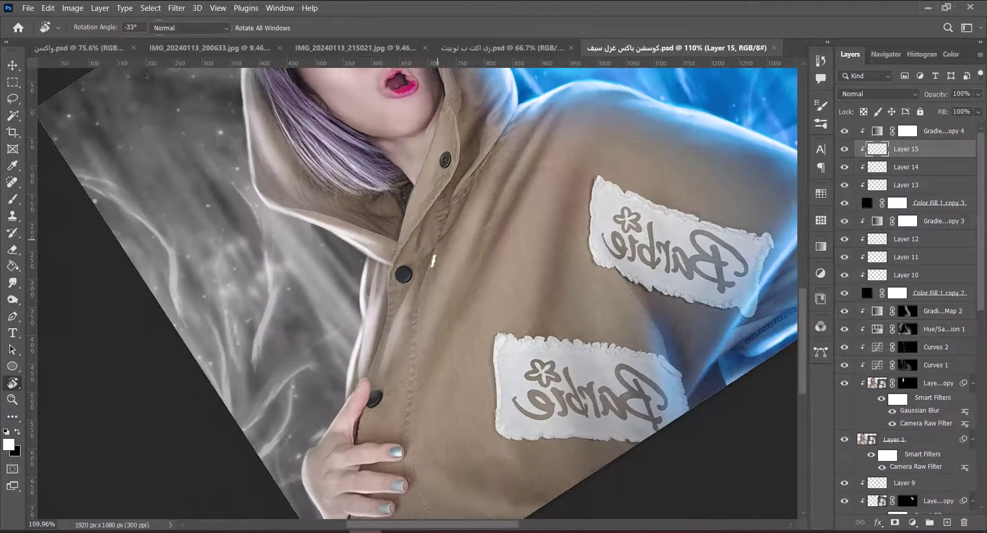
pyautogui.press('b')
pyautogui.moveTo(379, 308); pyautogui.dragTo(379, 256)
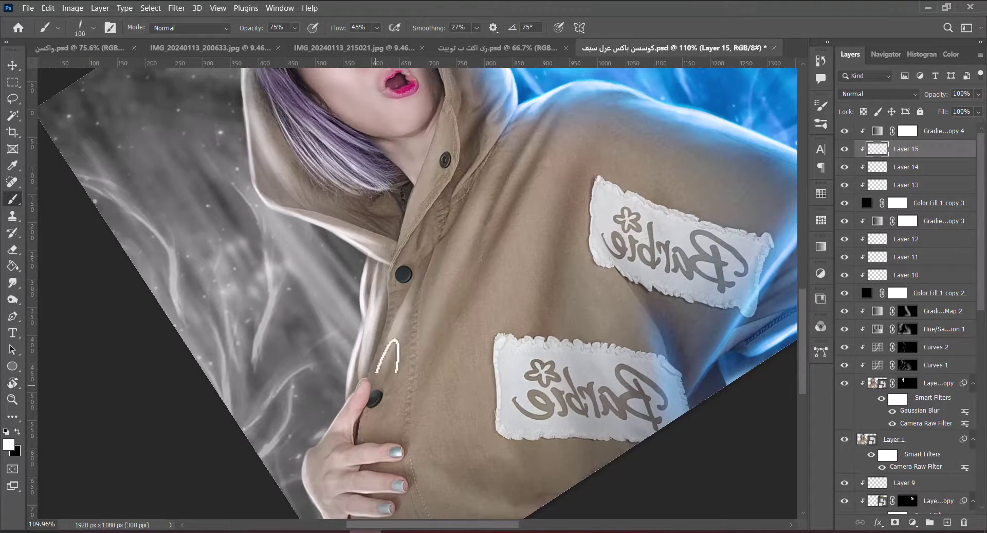
pyautogui.press('[')
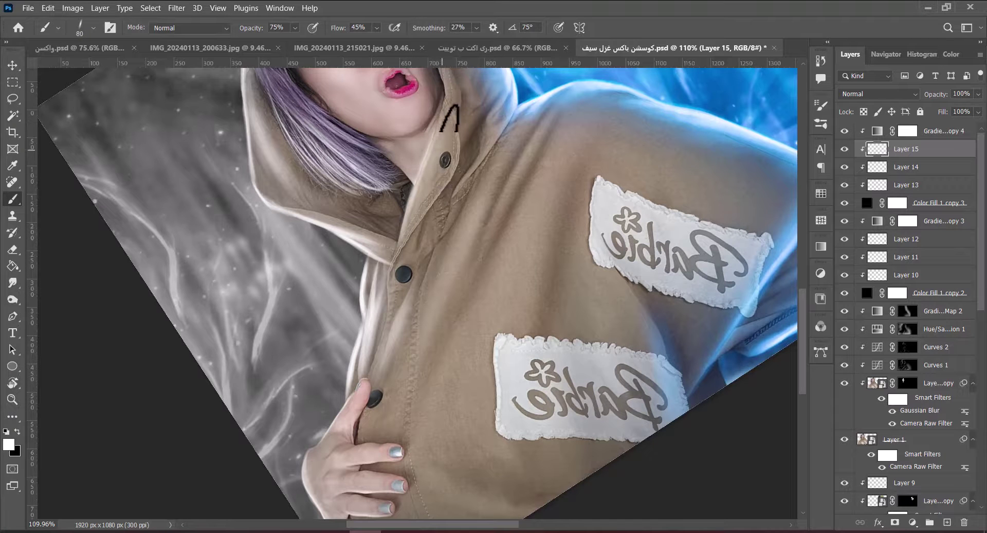
pyautogui.press(']')
pyautogui.press(']')
# Return the view to the whole image, upright, and save the document.
pyautogui.press('r')
pyautogui.hotkey('ctrl', '0')
pyautogui.moveTo(592, 257); pyautogui.dragTo(608, 280)
pyautogui.press('Escape')
pyautogui.hotkey('ctrl', 's')
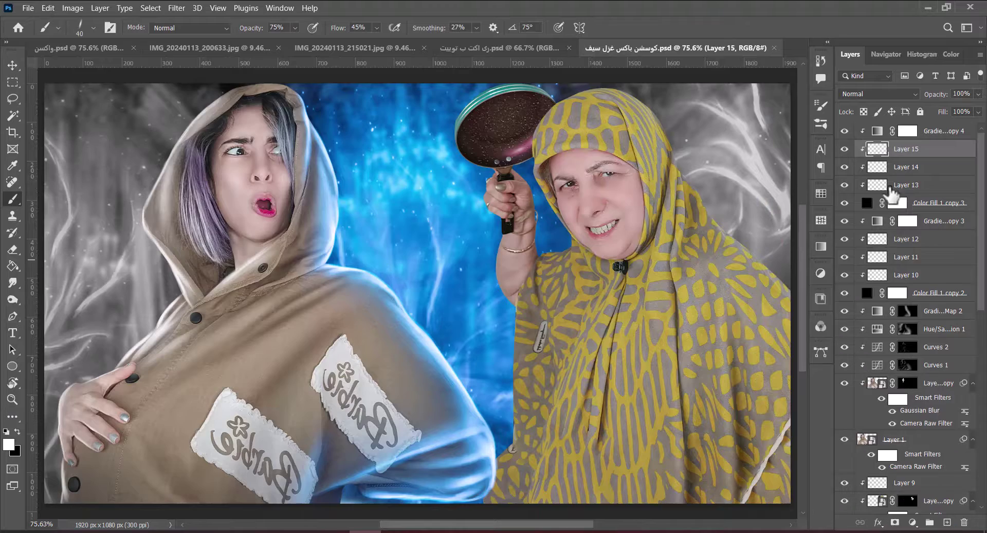
# Paint a rim-light stroke along the hood on Layer 12 with the canvas turned upside down.
pyautogui.click(905, 239)
pyautogui.press('r')
pyautogui.moveTo(566, 231)
pyautogui.mouseDown()
pyautogui.moveTo(514, 360)
pyautogui.moveTo(412, 334)
pyautogui.mouseUp()
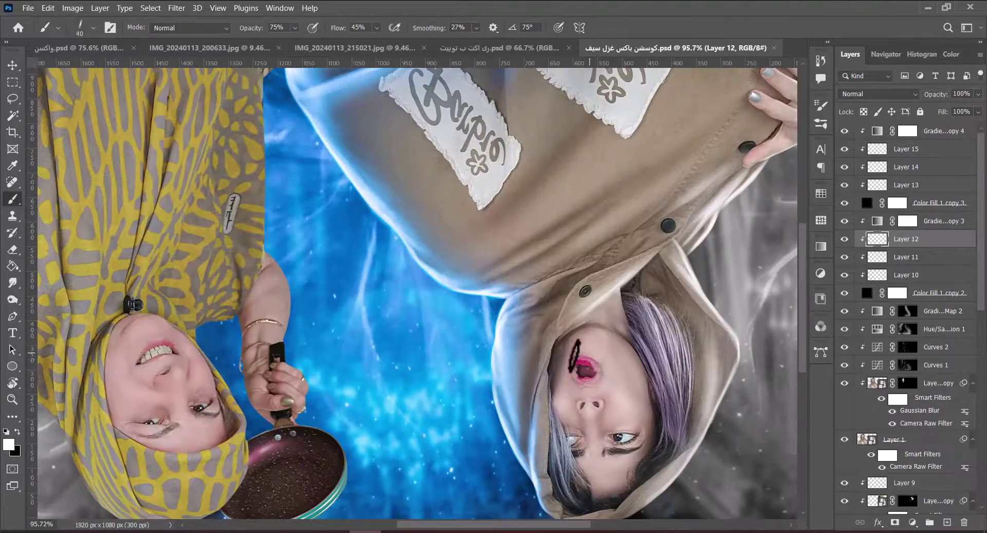
pyautogui.moveTo(537, 337); pyautogui.dragTo(566, 334)
pyautogui.press(']')
pyautogui.press(']')
pyautogui.press(']')
pyautogui.press(']')
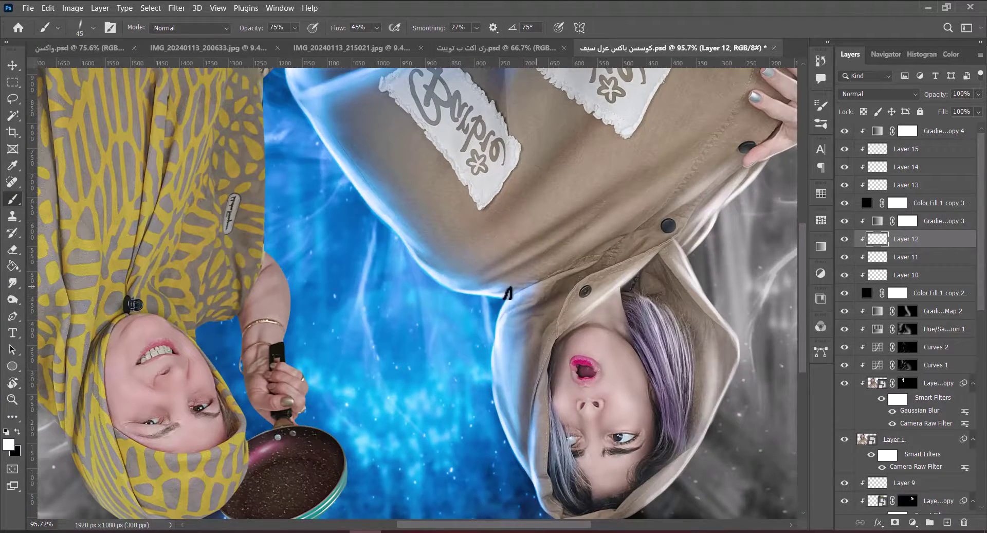
pyautogui.press('r')
pyautogui.moveTo(494, 275); pyautogui.dragTo(479, 343)
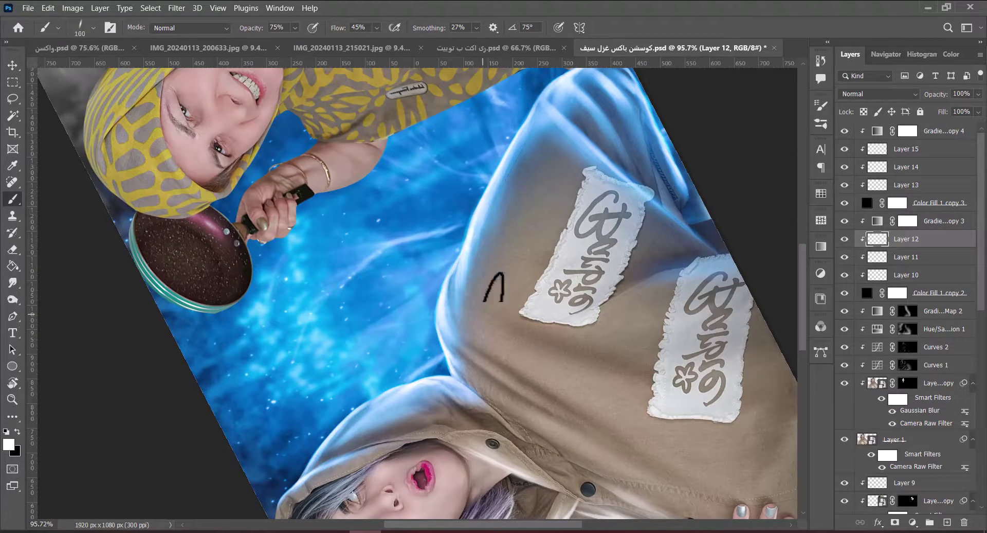
pyautogui.press('e')
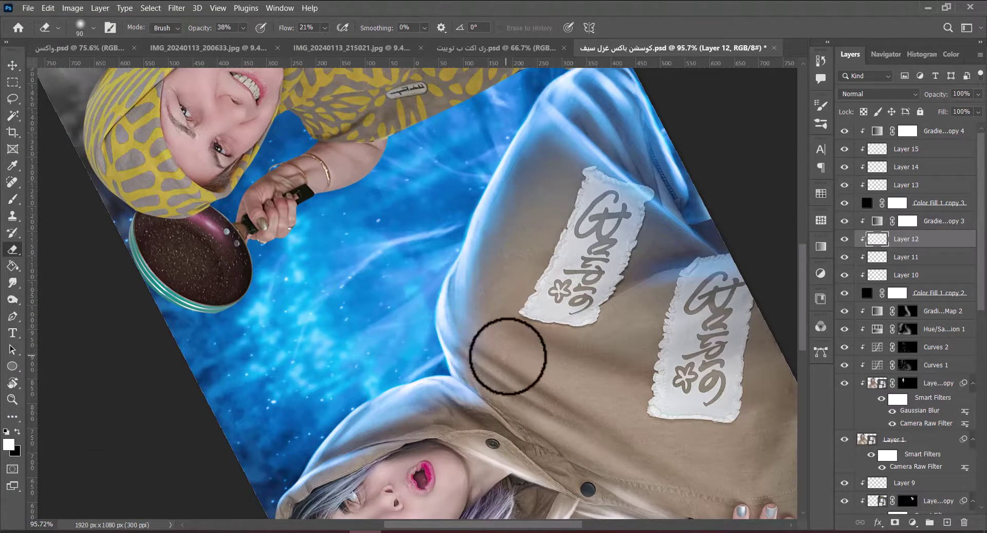
pyautogui.press('b')
pyautogui.moveTo(508, 355); pyautogui.dragTo(498, 306)
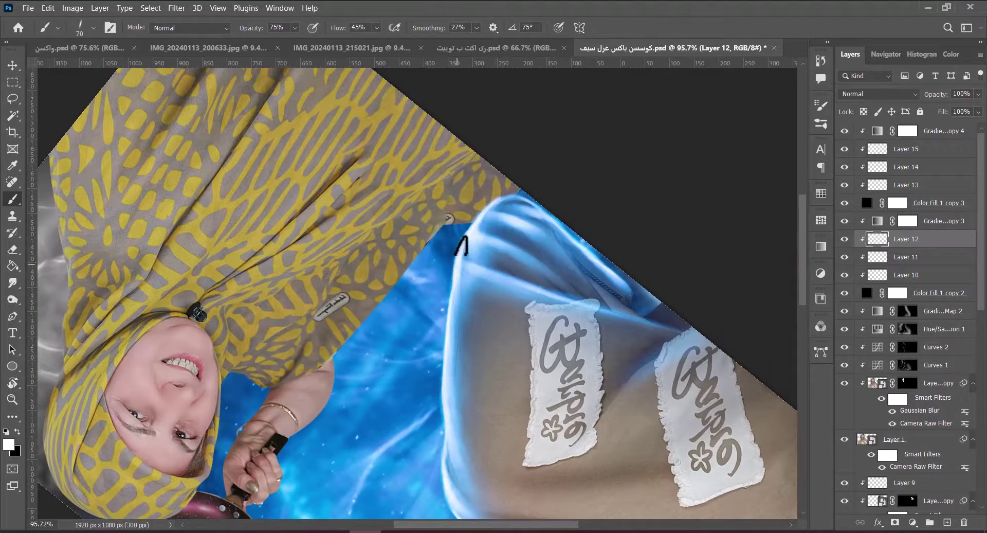
pyautogui.press('r')
pyautogui.press('Escape')
pyautogui.hotkey('ctrl', '0')
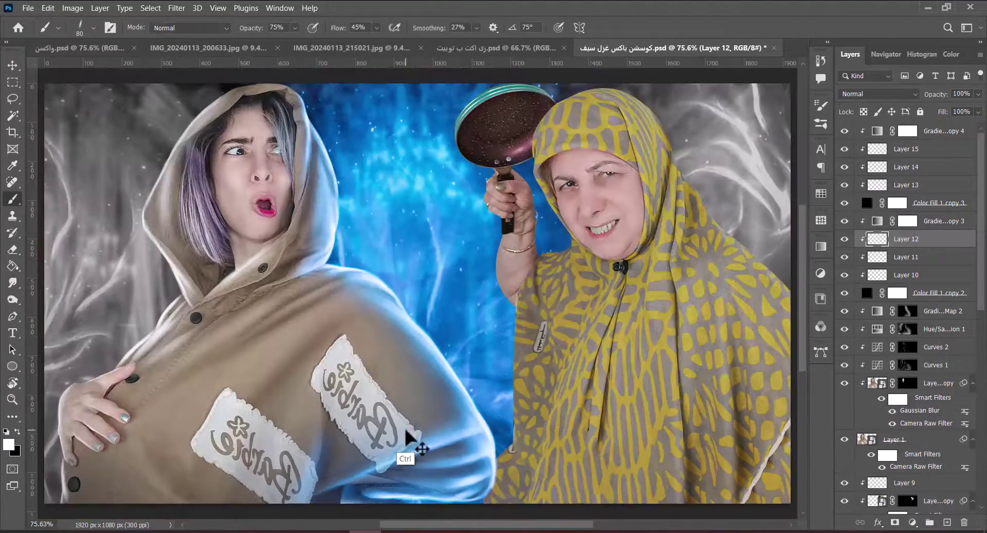
# Add Layer 16 above Layer 12 and choose the Soft Round Pressure Opacity brush at 1000 px.
pyautogui.press('v')
pyautogui.hotkey('ctrl', 's')
pyautogui.click(584, 99)
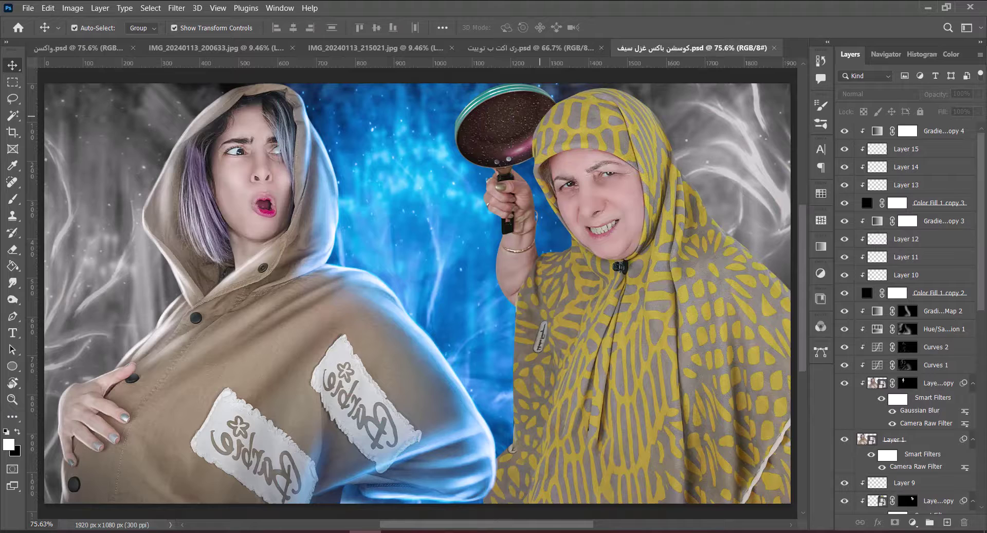
pyautogui.click(923, 239)
pyautogui.click(946, 522)
pyautogui.scroll(-3, 547, 335)
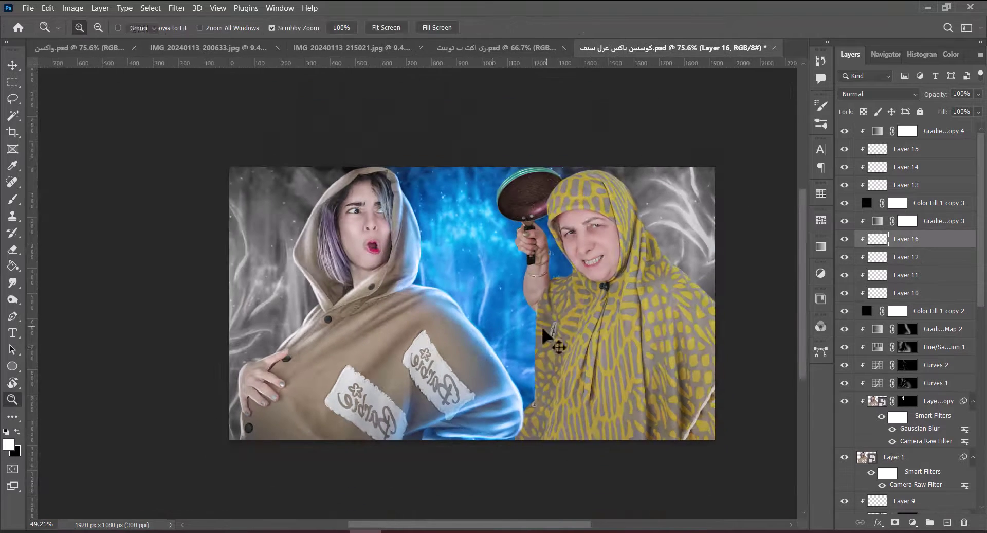
pyautogui.press('b')
pyautogui.rightClick(550, 360)
pyautogui.doubleClick(550, 359)
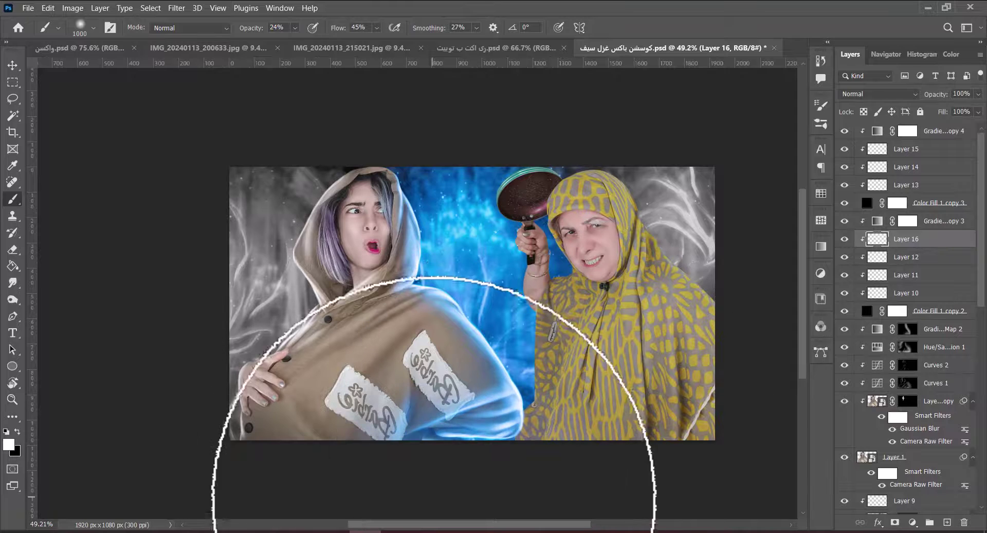
# Add Layer 17 above Layer 15 and save the document.
pyautogui.click(906, 148)
pyautogui.click(947, 522)
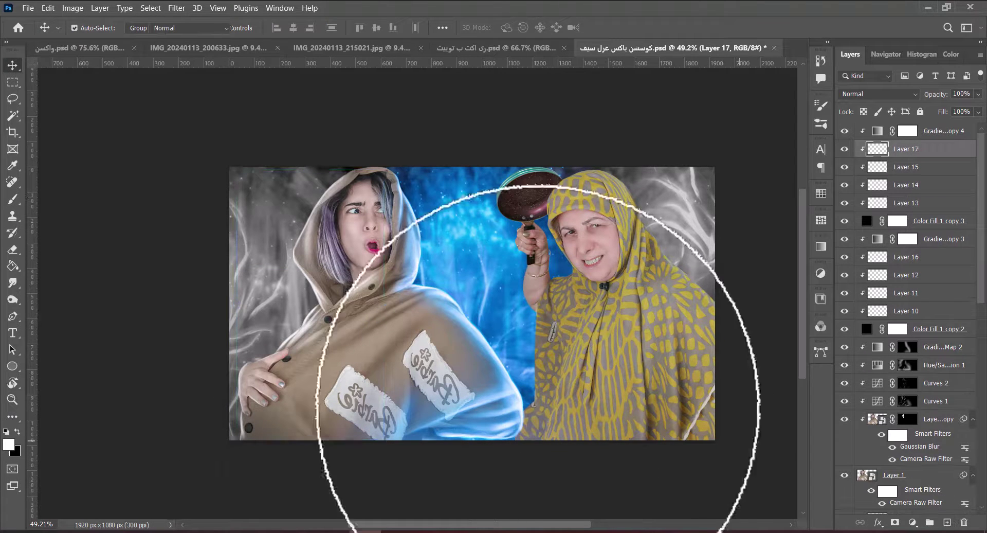
pyautogui.press('v')
pyautogui.hotkey('ctrl', 's')
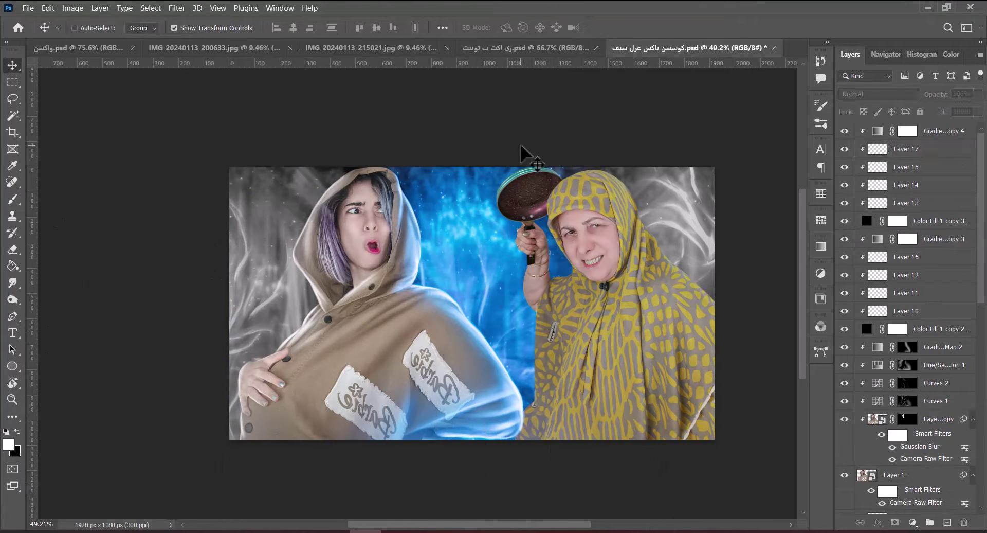
pyautogui.hotkey('ctrl', '0')
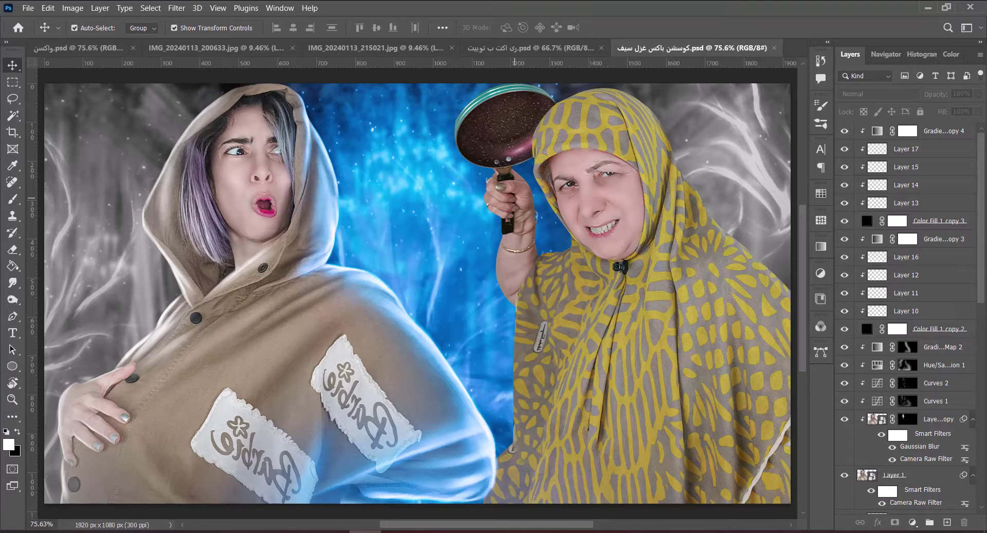
pyautogui.click(656, 237)
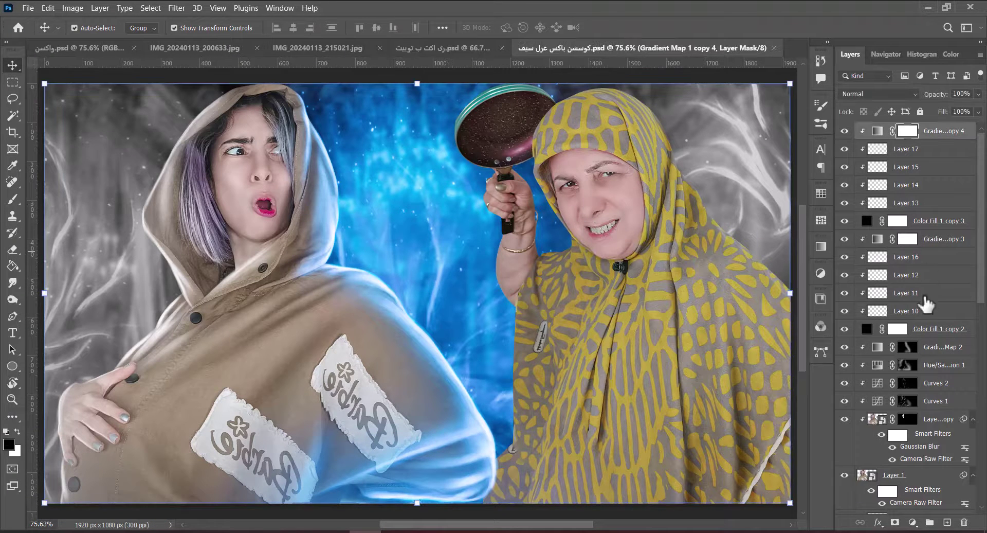
# Group the layers into Group 1, then add a darkening Curves above Layer 9 with inverted mask.
pyautogui.keyDown('shift'); pyautogui.click(897, 474); pyautogui.keyUp('shift')
pyautogui.hotkey('ctrl', 'g')
pyautogui.click(921, 151)
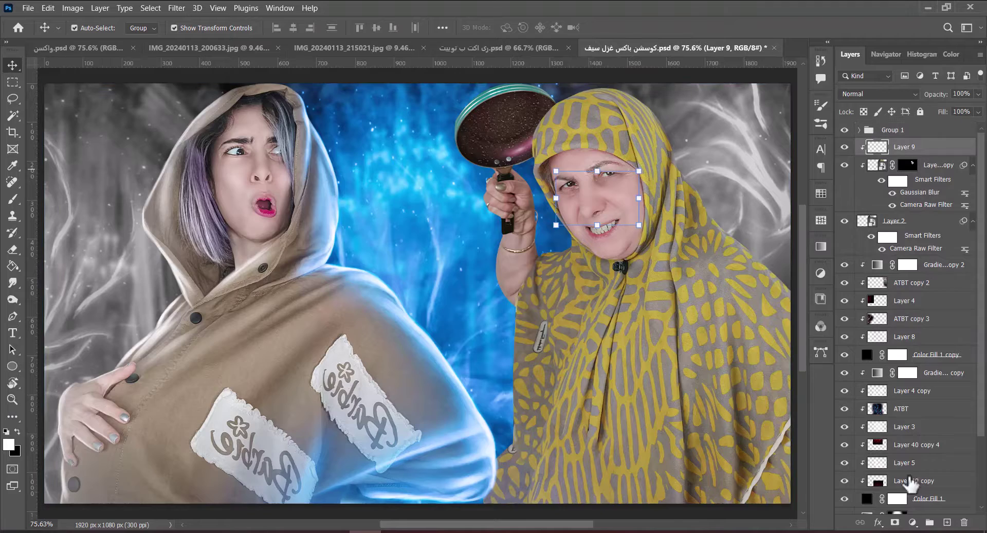
pyautogui.click(913, 522)
pyautogui.click(890, 380)
pyautogui.moveTo(831, 295); pyautogui.dragTo(856, 221)
pyautogui.click(893, 121)
pyautogui.hotkey('ctrl', 'i')
pyautogui.hotkey('ctrl', 's')
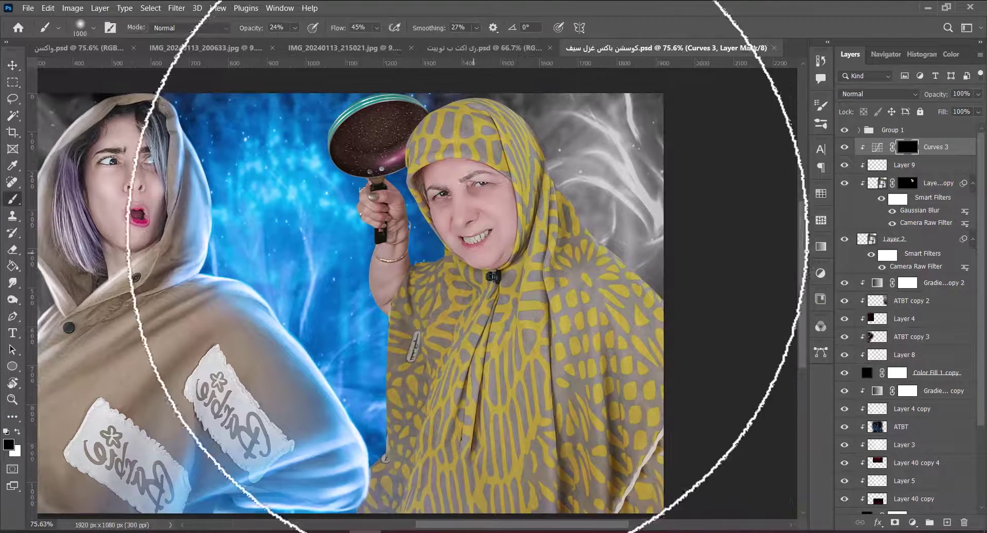
# Burn shadows around the nose and across the scarf with a 16% opacity, 20% flow brush.
pyautogui.click(354, 29)
pyautogui.write('20')
pyautogui.press('Return')
pyautogui.press('1')
pyautogui.press('6')
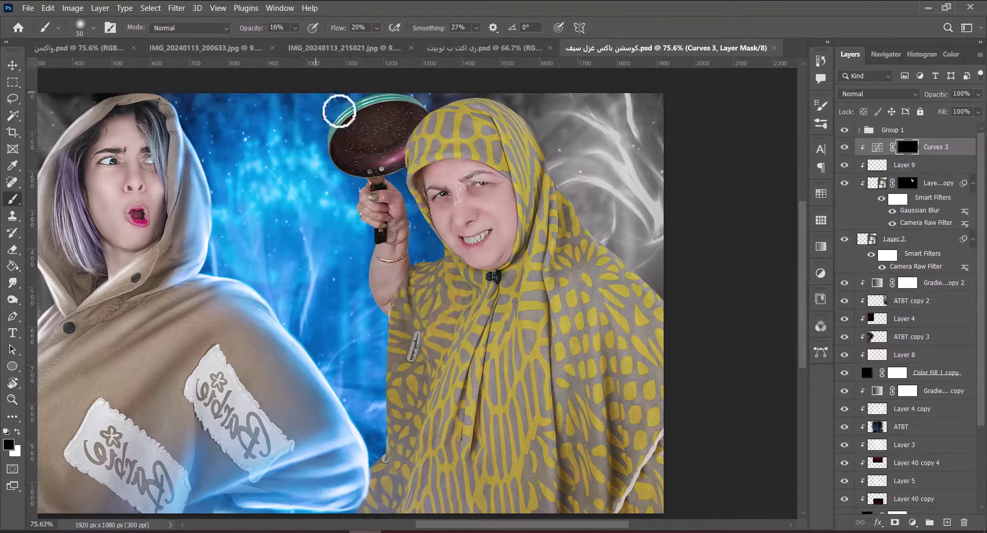
pyautogui.moveTo(480, 214); pyautogui.dragTo(478, 217)
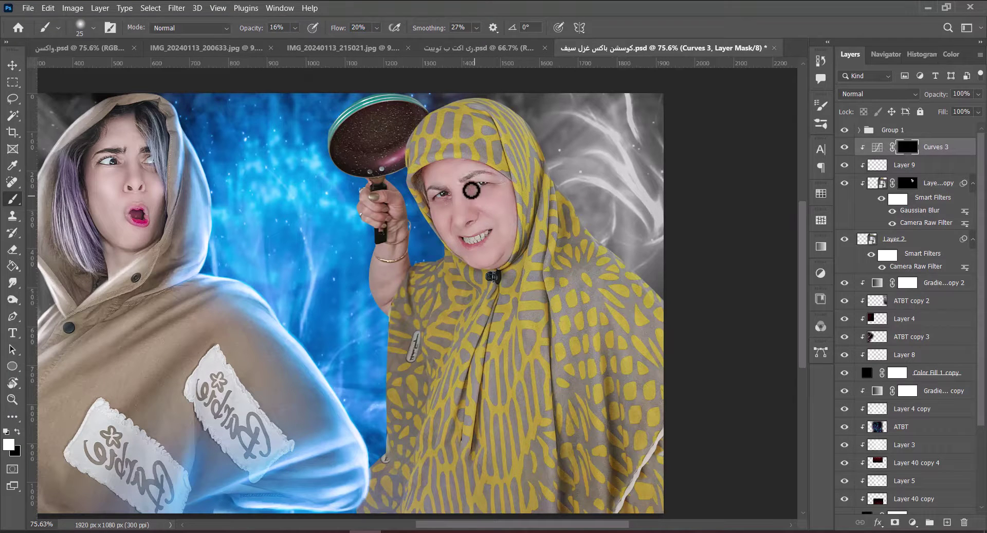
pyautogui.press(']')
pyautogui.press(']')
pyautogui.press(']')
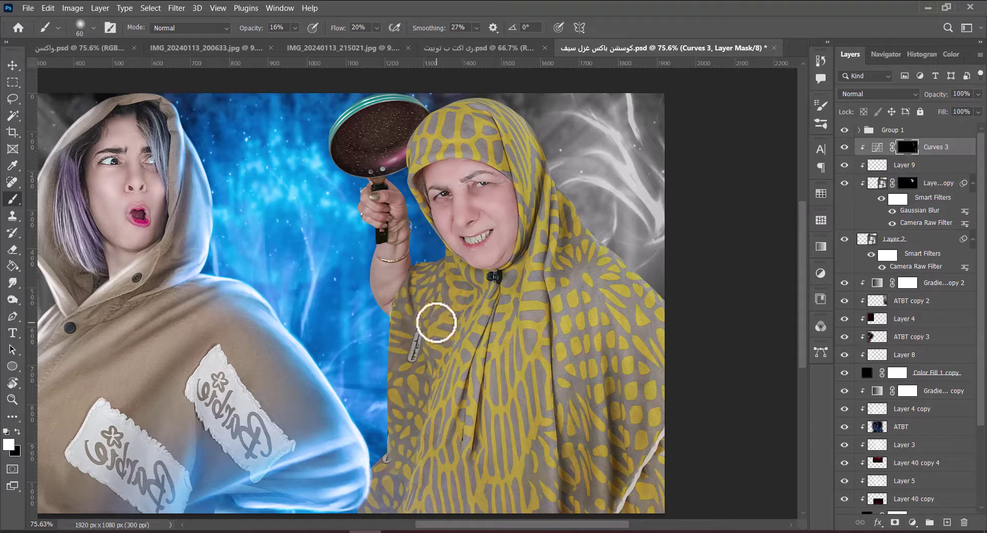
pyautogui.moveTo(469, 314); pyautogui.dragTo(398, 427)
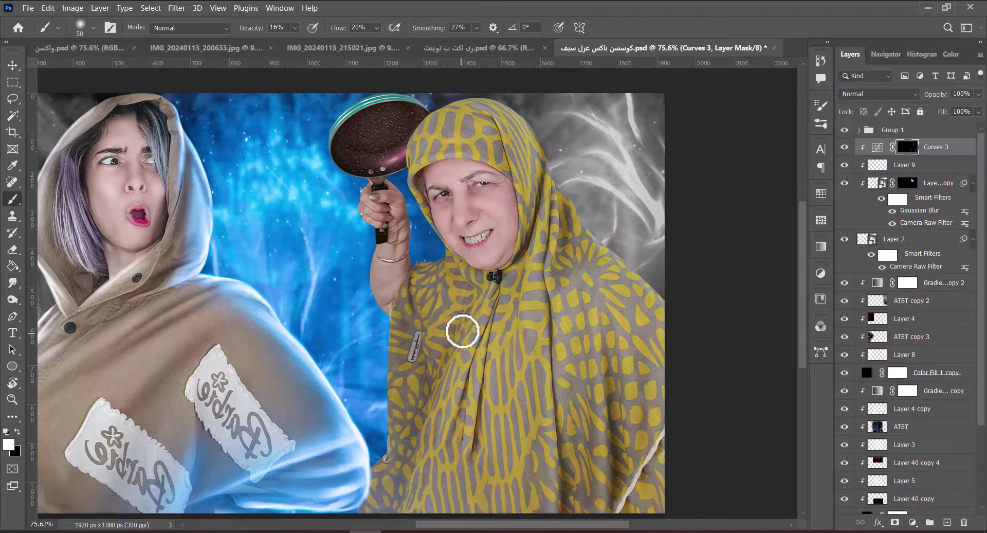
pyautogui.moveTo(479, 413); pyautogui.dragTo(452, 342)
pyautogui.press(']')
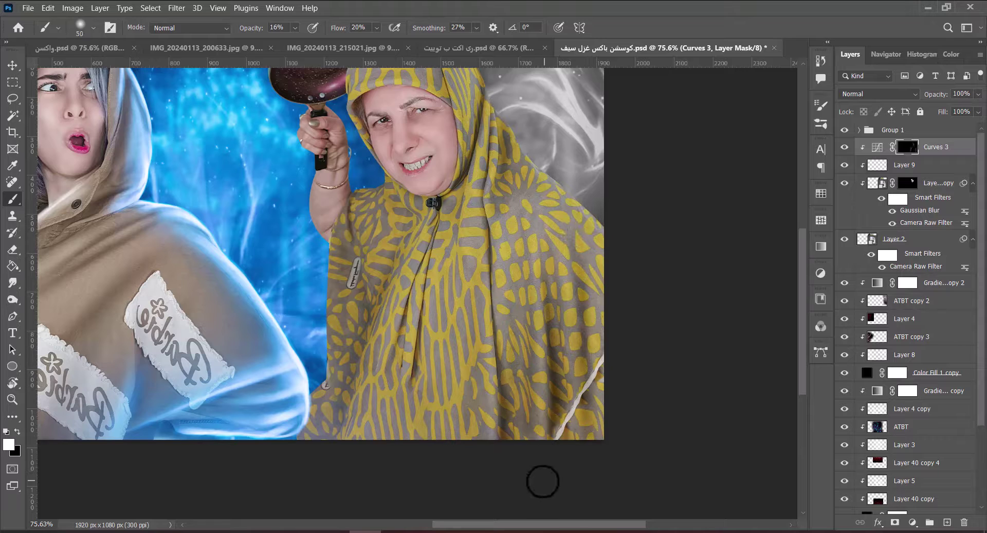
pyautogui.press('[')
pyautogui.press('[')
pyautogui.press('[')
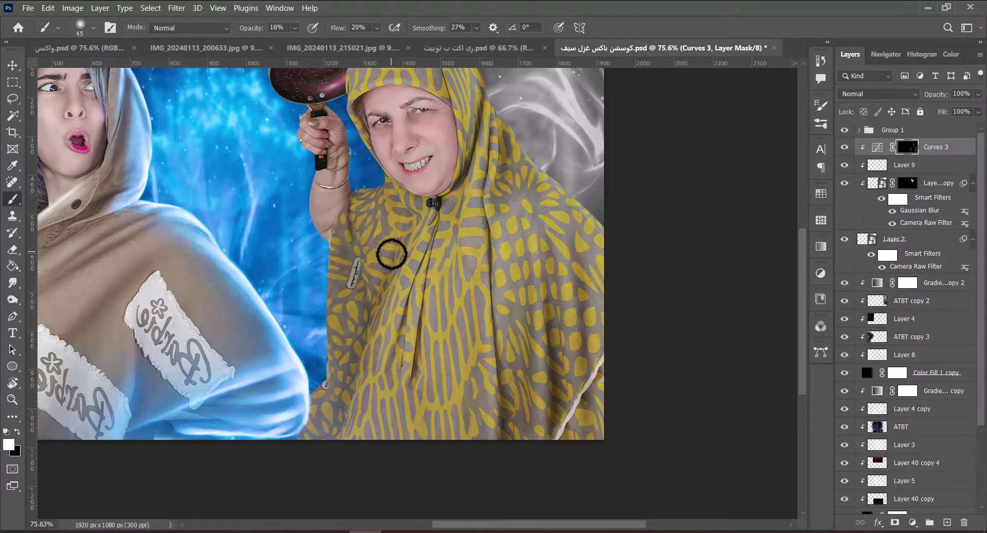
pyautogui.press(']')
pyautogui.press(']')
pyautogui.press(']')
pyautogui.press(']')
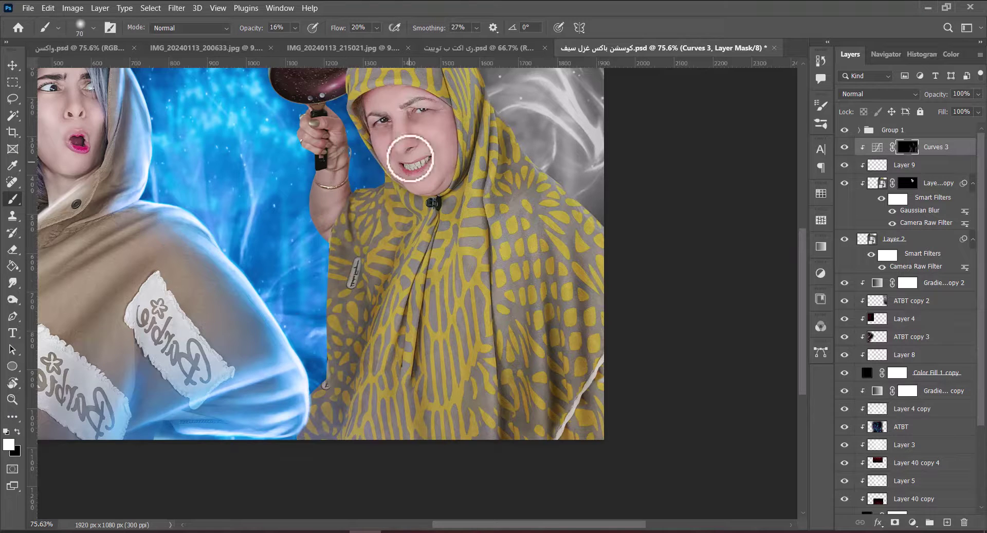
pyautogui.scroll(5, 371, 233)
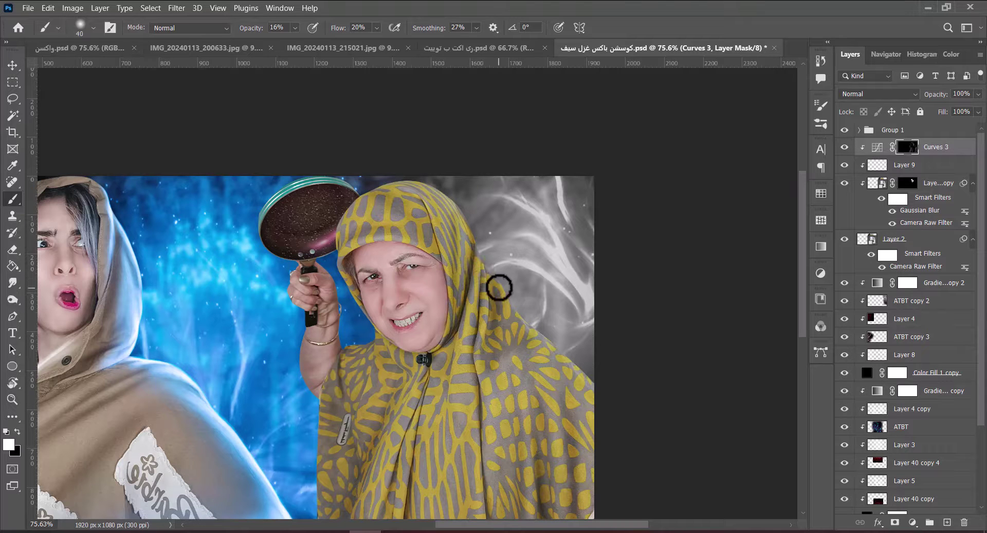
pyautogui.hotkey('ctrl', '0')
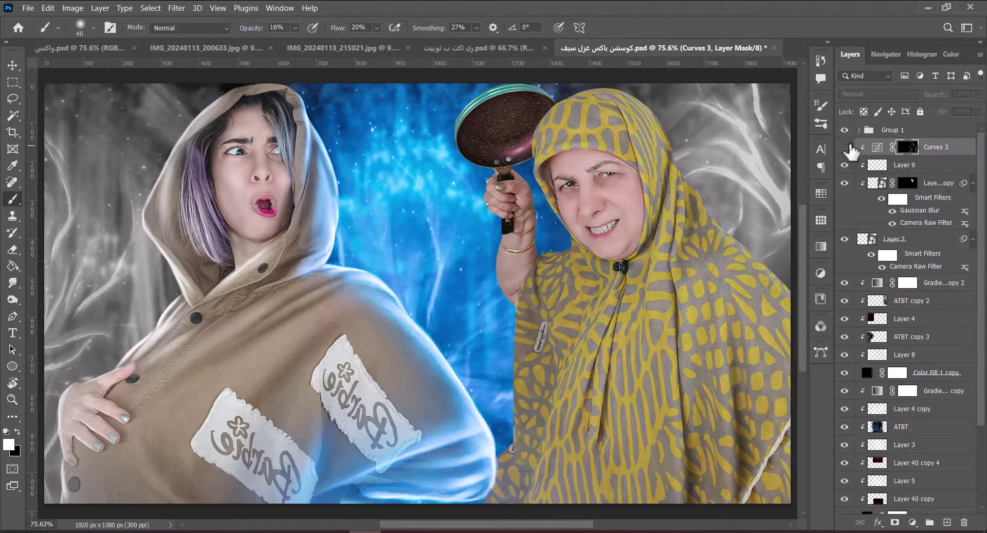
# Add Curves 4 with the curve raised, invert its mask to black, and set a 30 px brush.
pyautogui.click(913, 522)
pyautogui.click(908, 366)
pyautogui.moveTo(804, 277); pyautogui.dragTo(815, 223)
pyautogui.hotkey('ctrl', 'i')
pyautogui.press('[')
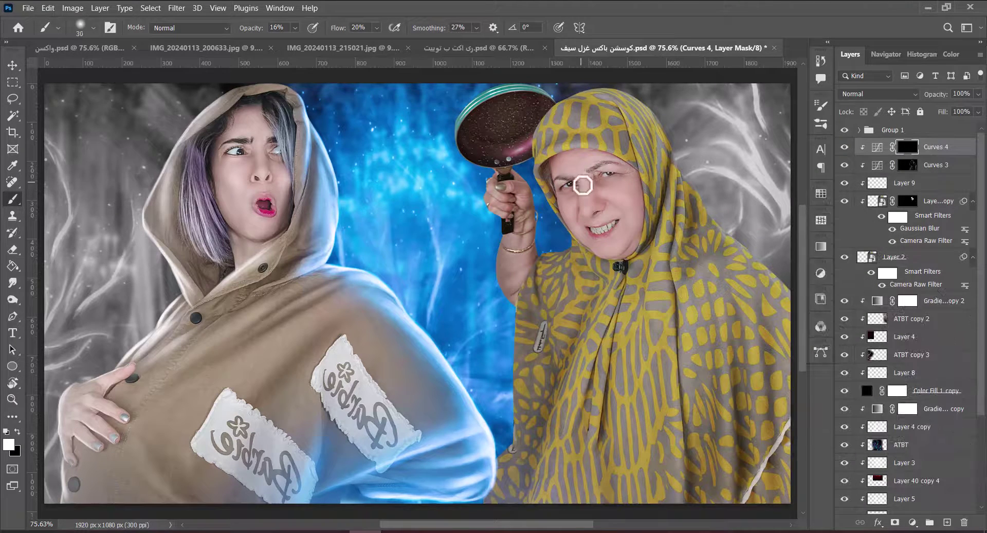
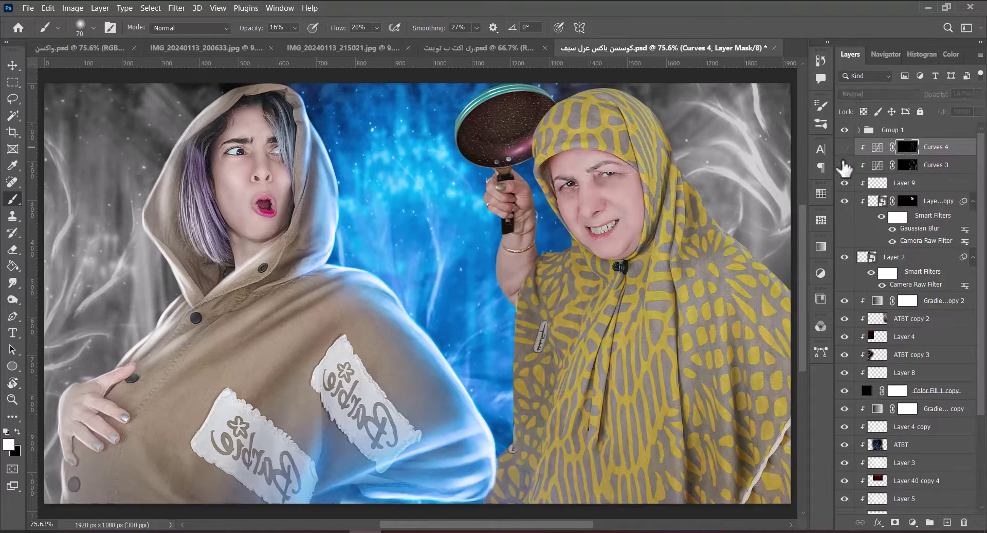
# Add a Hue/Saturation adjustment layer with lowered saturation and lightness.
pyautogui.click(913, 522)
pyautogui.click(903, 396)
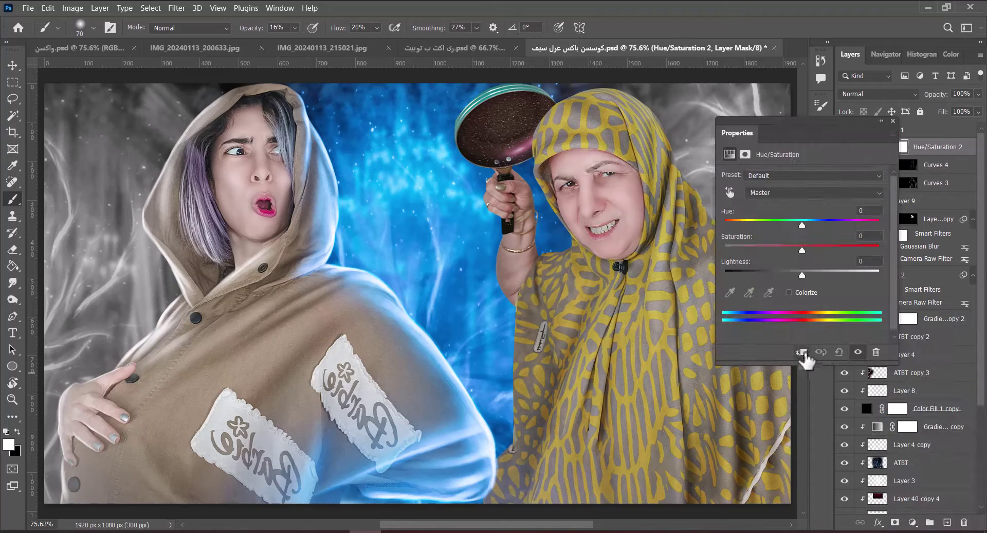
pyautogui.moveTo(823, 243); pyautogui.dragTo(727, 259)
pyautogui.moveTo(823, 278); pyautogui.dragTo(792, 282)
pyautogui.doubleClick(878, 148)
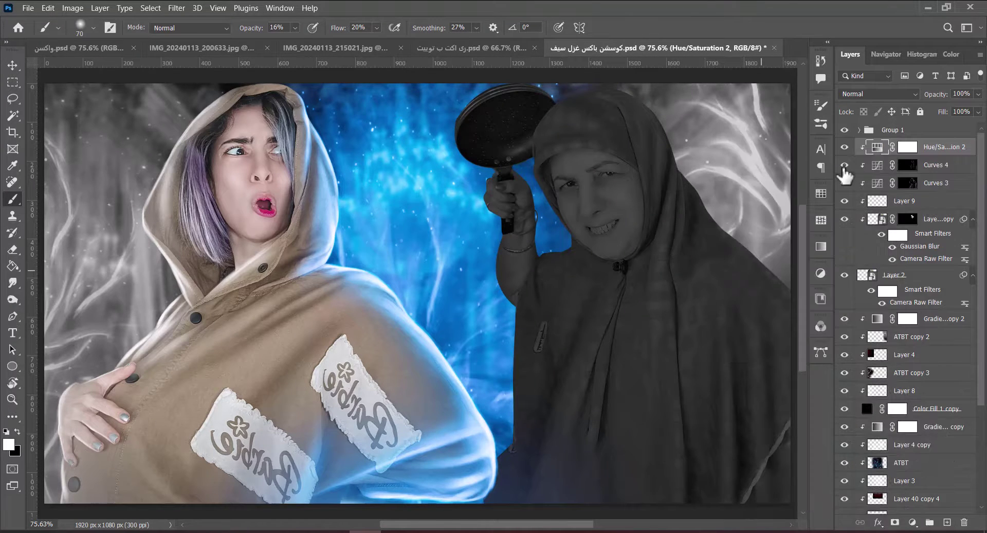
# Invert the Hue/Saturation mask, paint the muted look onto the right woman's yellow shawl, and save.
pyautogui.click(907, 147)
pyautogui.hotkey('ctrl', 'i')
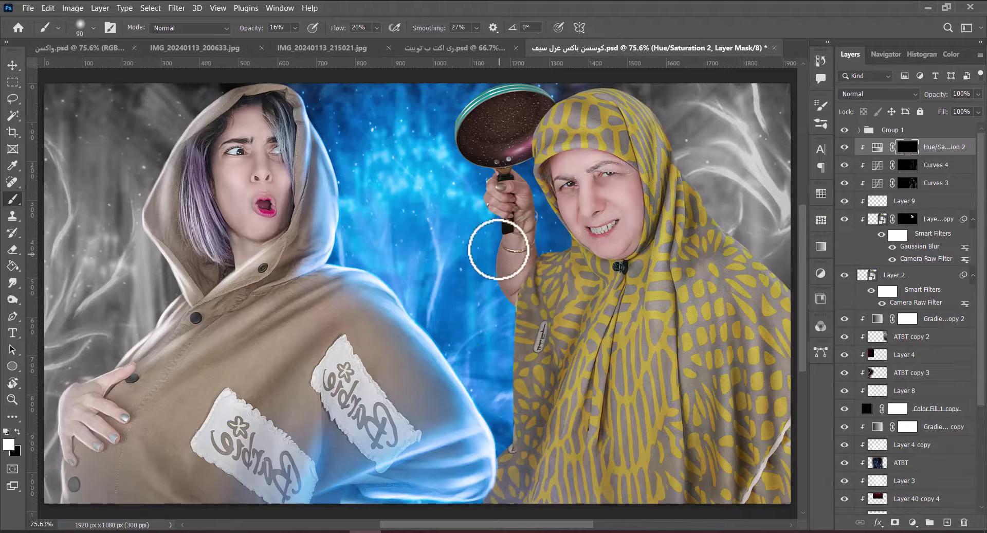
pyautogui.press(']')
pyautogui.press(']')
pyautogui.press(']')
pyautogui.press(']')
pyautogui.moveTo(533, 344)
pyautogui.mouseDown()
pyautogui.moveTo(503, 385)
pyautogui.moveTo(509, 352)
pyautogui.moveTo(562, 353)
pyautogui.mouseUp()
pyautogui.press('[')
pyautogui.press('[')
pyautogui.press('[')
pyautogui.press('[')
pyautogui.press('[')
pyautogui.press('[')
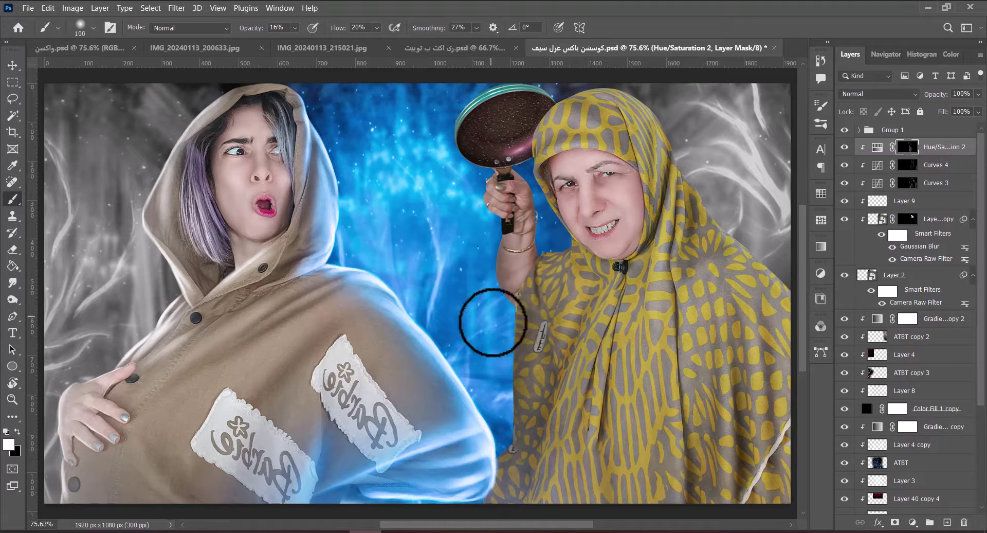
pyautogui.press(']')
pyautogui.press(']')
pyautogui.press(']')
pyautogui.moveTo(743, 320); pyautogui.dragTo(616, 267)
pyautogui.press('[')
pyautogui.press('[')
pyautogui.press('[')
pyautogui.press('[')
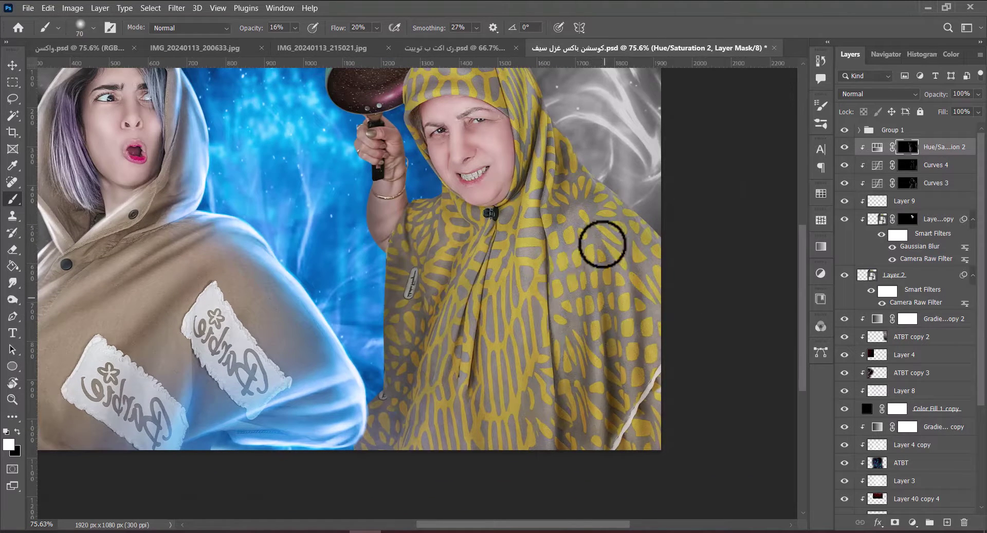
pyautogui.press(']')
pyautogui.press(']')
pyautogui.press(']')
pyautogui.press(']')
pyautogui.press(']')
pyautogui.press(']')
pyautogui.press(']')
pyautogui.press(']')
pyautogui.moveTo(639, 232); pyautogui.dragTo(584, 308)
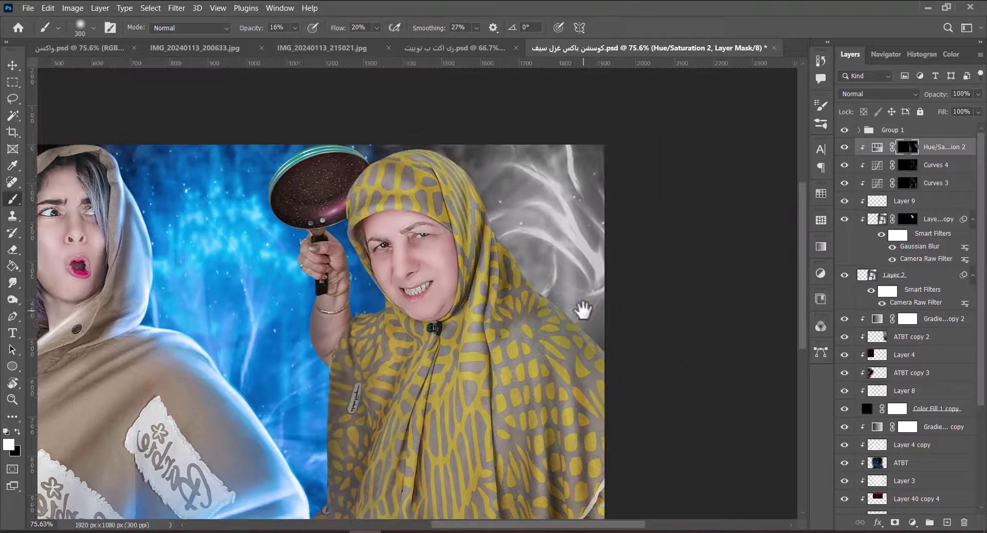
pyautogui.hotkey('ctrl', '0')
pyautogui.hotkey('ctrl', 's')
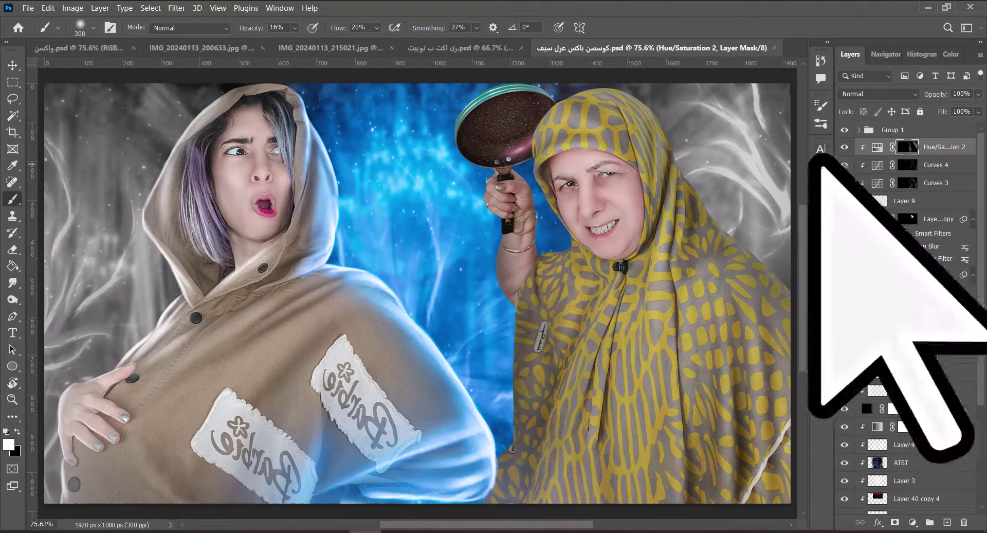
# Add a Gradient Map adjustment with a blue gradient preset and an inverted, hidden mask.
pyautogui.press('v')
pyautogui.click(912, 521)
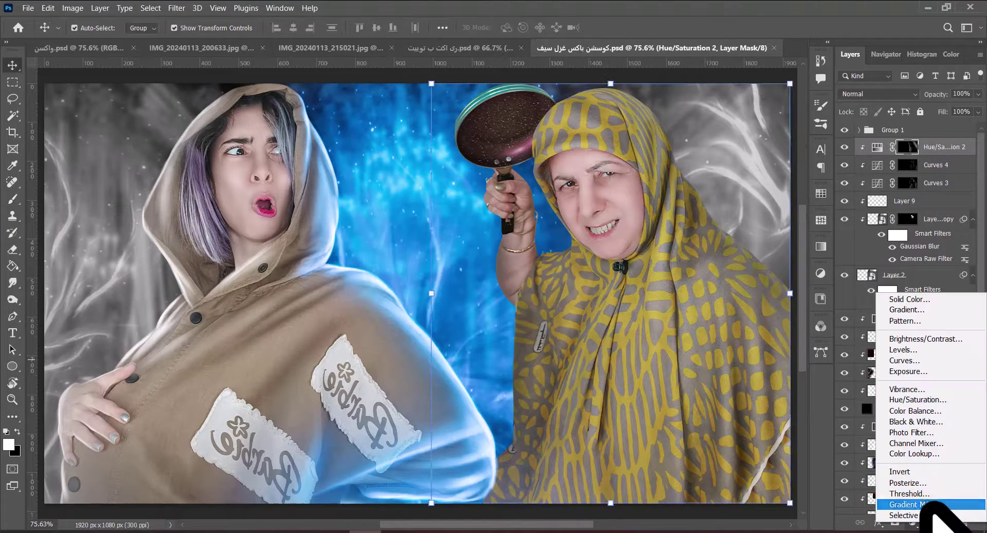
pyautogui.click(925, 505)
pyautogui.click(879, 179)
pyautogui.click(836, 281)
pyautogui.hotkey('ctrl', 'i')
pyautogui.hotkey('ctrl', 's')
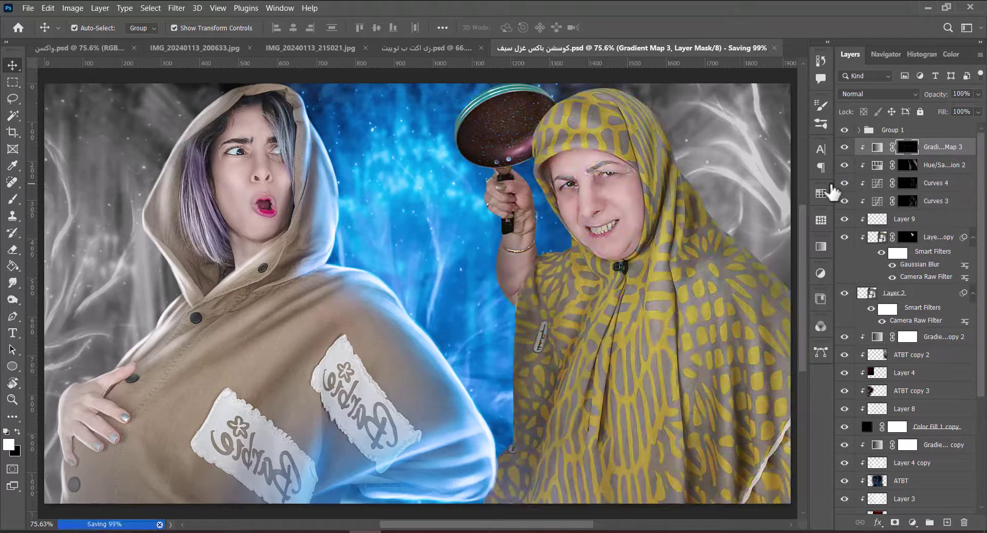
# Brush the blue gradient-map tint onto the shawl's left side and save.
pyautogui.press('b')
pyautogui.moveTo(521, 421)
pyautogui.mouseDown()
pyautogui.moveTo(560, 487)
pyautogui.moveTo(562, 348)
pyautogui.mouseUp()
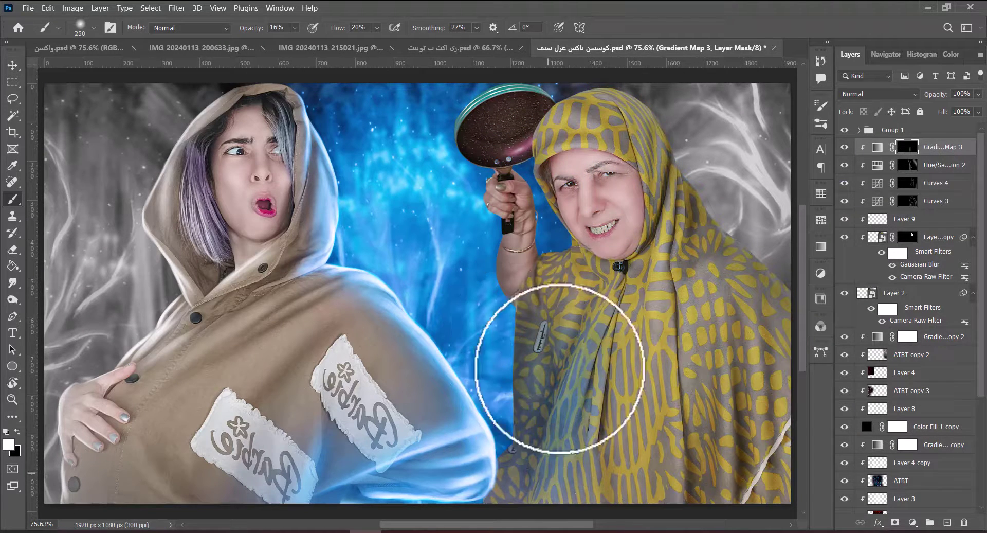
pyautogui.press('[')
pyautogui.hotkey('ctrl', 's')
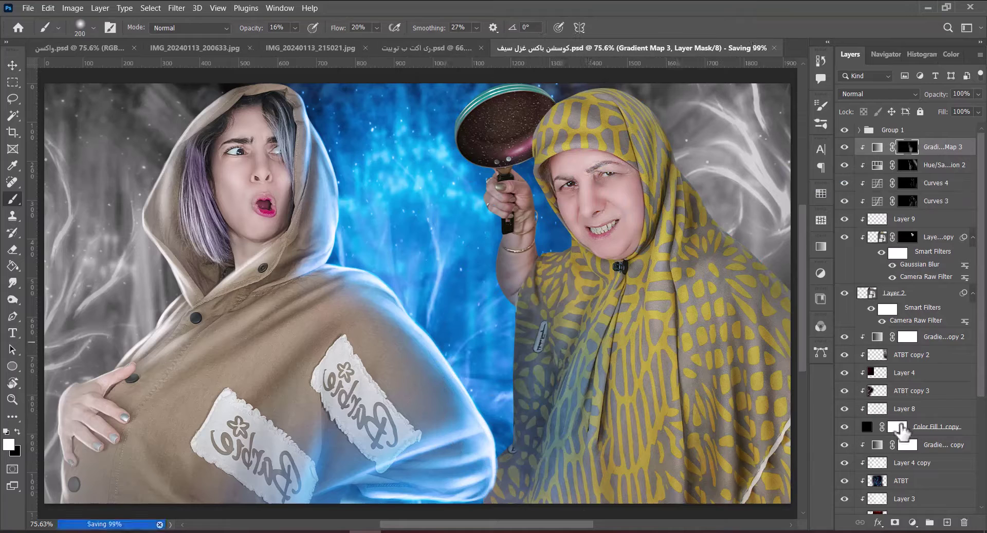
# Duplicate the Color Fill 1 copy and gradient map layers, move the copies to the top, and add Layer 18.
pyautogui.scroll(-1, 956, 424)
pyautogui.click(956, 424)
pyautogui.keyDown('ctrl'); pyautogui.click(935, 405); pyautogui.keyUp('ctrl')
pyautogui.hotkey('ctrl', 'j')
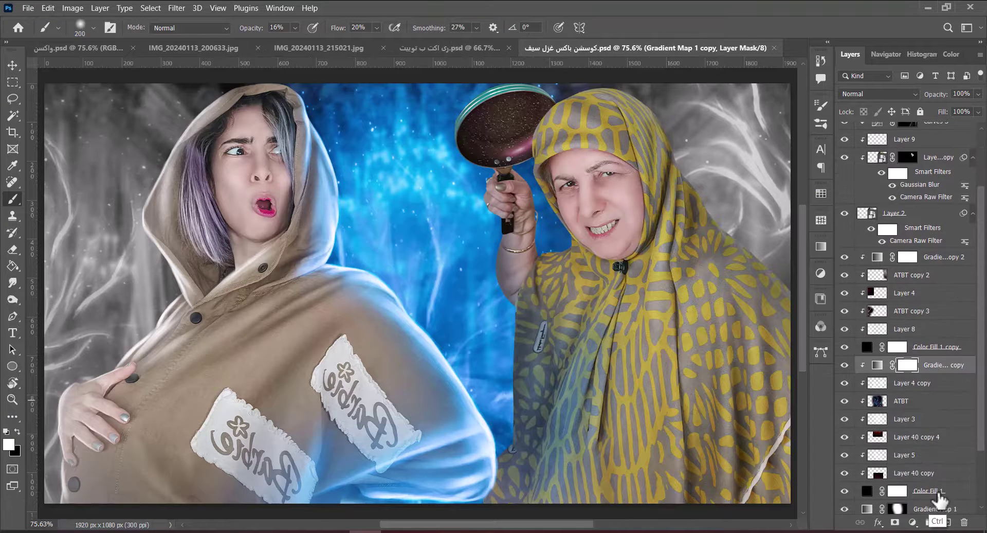
pyautogui.moveTo(941, 376); pyautogui.dragTo(908, 139)
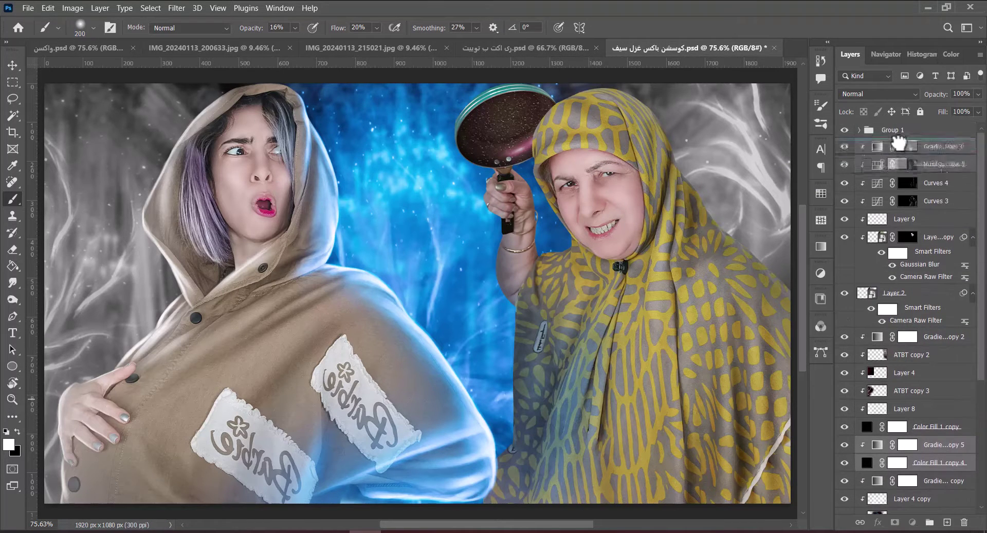
pyautogui.keyDown('ctrl'); pyautogui.click(947, 522); pyautogui.keyUp('ctrl')
# Load the right woman's outline as a selection and set the brush size to 125.
pyautogui.keyDown('ctrl'); pyautogui.click(864, 347); pyautogui.keyUp('ctrl')
pyautogui.press(']')
pyautogui.press(']')
pyautogui.press(']')
pyautogui.press(']')
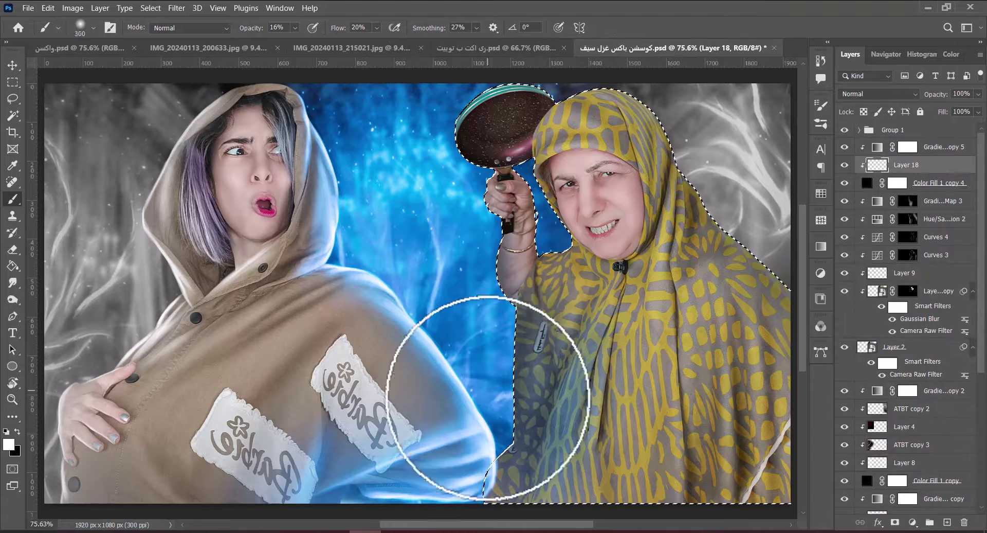
pyautogui.press('[')
pyautogui.press('[')
pyautogui.press('[')
pyautogui.press('[')
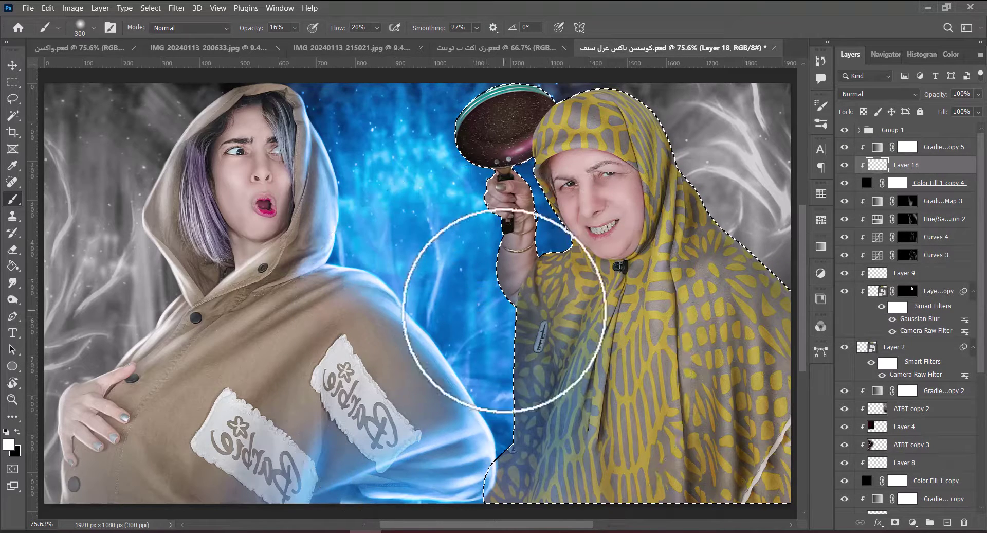
pyautogui.press(']')
pyautogui.press(']')
pyautogui.press('[')
pyautogui.press('[')
pyautogui.press('[')
pyautogui.press('[')
pyautogui.press(']')
pyautogui.press(']')
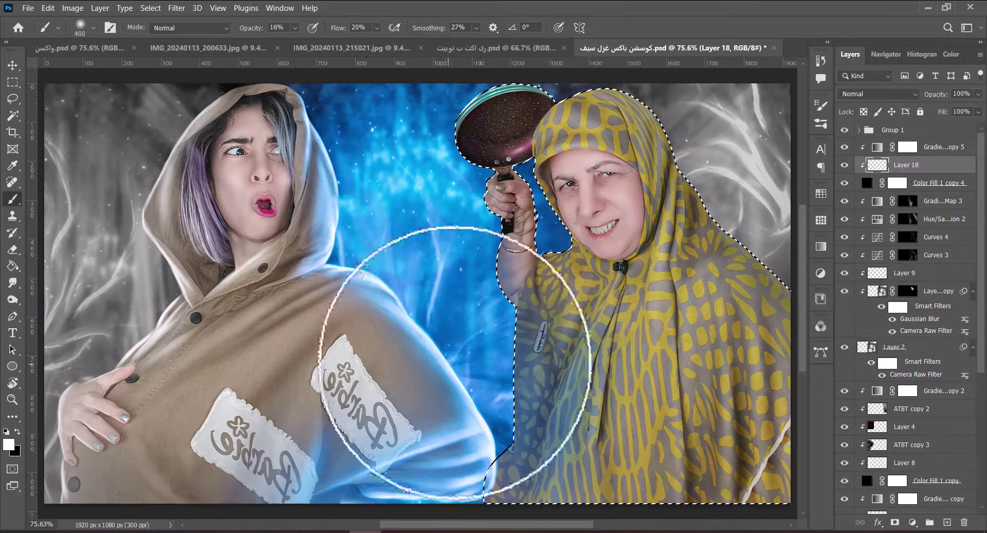
pyautogui.press('[')
pyautogui.press('[')
pyautogui.press('[')
pyautogui.press('[')
pyautogui.press('[')
pyautogui.press('[')
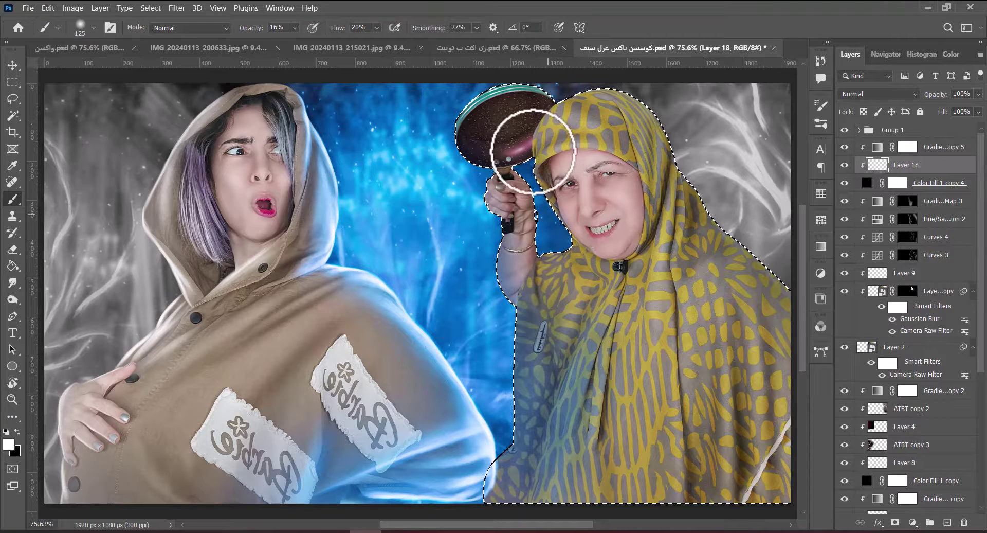
pyautogui.hotkey('ctrl', 'd')
# On new Layer 19, reselect her outline and paint a blue tint along the robe's left edge with an angled brush.
pyautogui.click(946, 521)
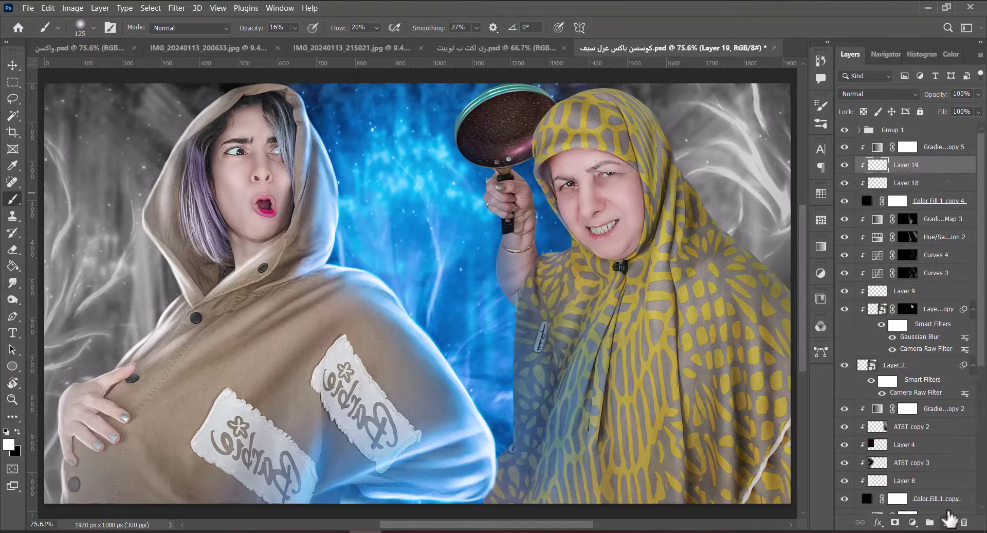
pyautogui.hotkey('ctrl', 'shift', 'd')
pyautogui.scroll(-2, 742, 346)
pyautogui.hscroll(2, 742, 346)
pyautogui.press('.')
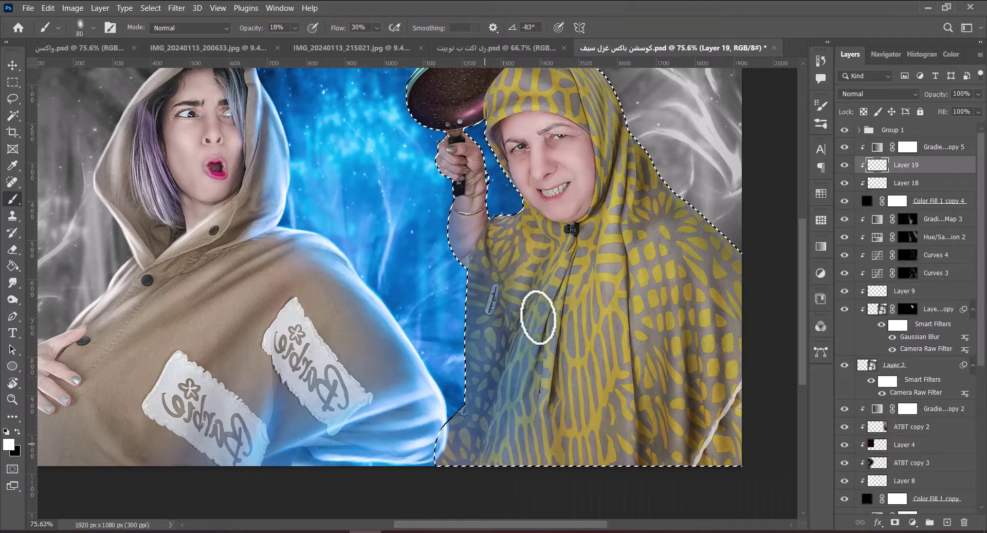
pyautogui.moveTo(467, 417)
pyautogui.mouseDown()
pyautogui.moveTo(471, 468)
pyautogui.moveTo(469, 269)
pyautogui.moveTo(481, 434)
pyautogui.moveTo(467, 275)
pyautogui.moveTo(489, 238)
pyautogui.moveTo(469, 408)
pyautogui.moveTo(467, 254)
pyautogui.moveTo(482, 176)
pyautogui.mouseUp()
pyautogui.press(']')
pyautogui.press(']')
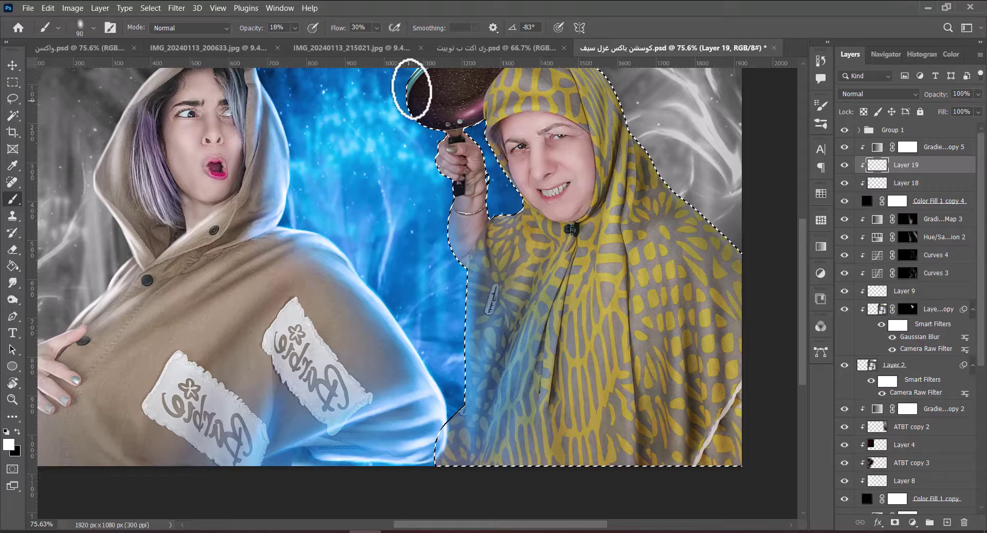
pyautogui.hotkey('ctrl', 'd')
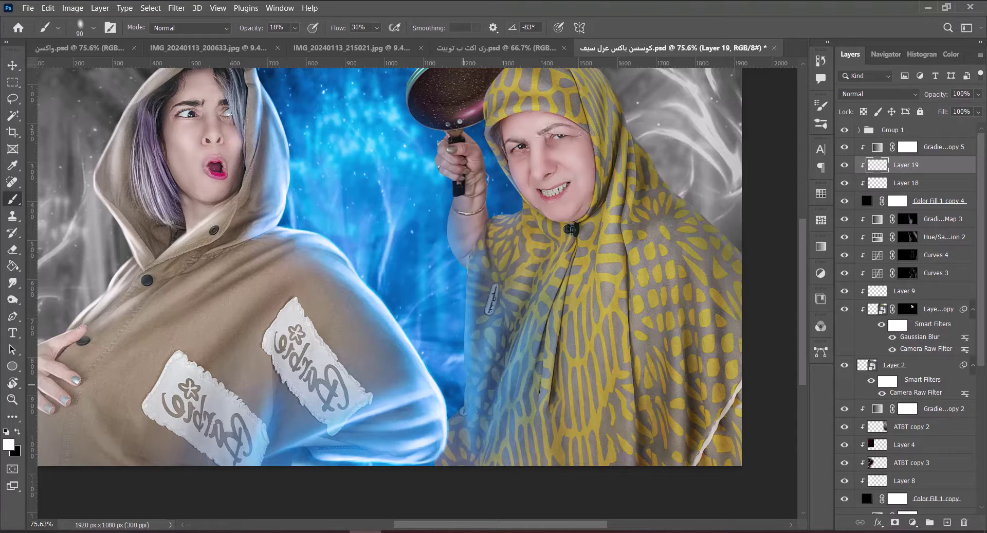
# On new Layer 20, paint white highlight strokes along the robe's edge with a fine-line brush.
pyautogui.click(947, 522)
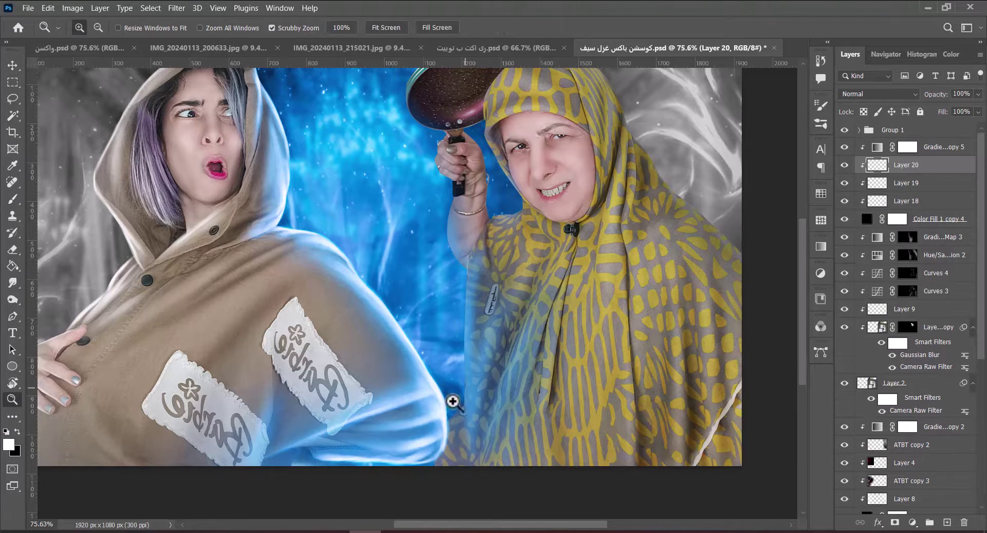
pyautogui.scroll(5, 496, 357)
pyautogui.rightClick(472, 324)
pyautogui.doubleClick(493, 406)
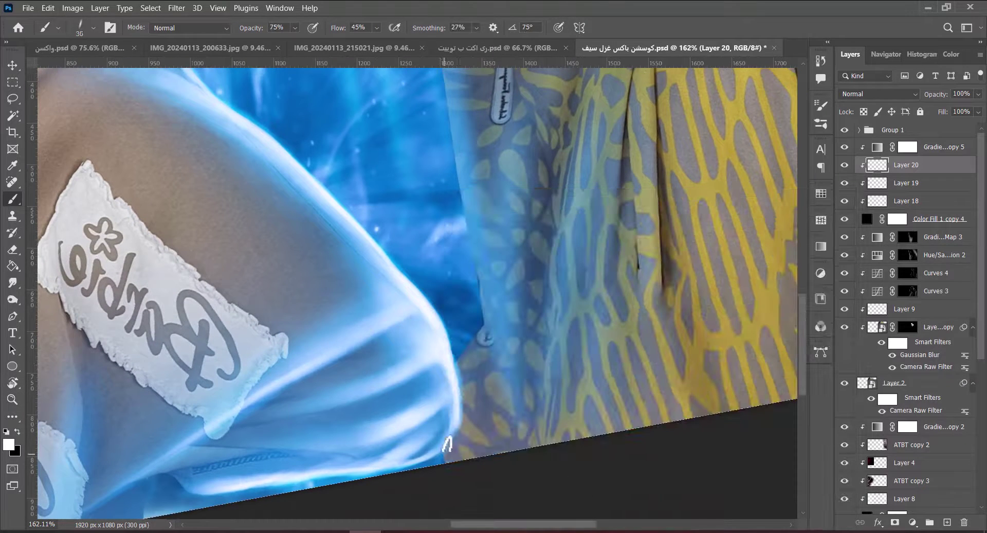
pyautogui.moveTo(490, 361)
pyautogui.mouseDown()
pyautogui.moveTo(487, 326)
pyautogui.moveTo(467, 326)
pyautogui.moveTo(485, 315)
pyautogui.moveTo(461, 436)
pyautogui.mouseUp()
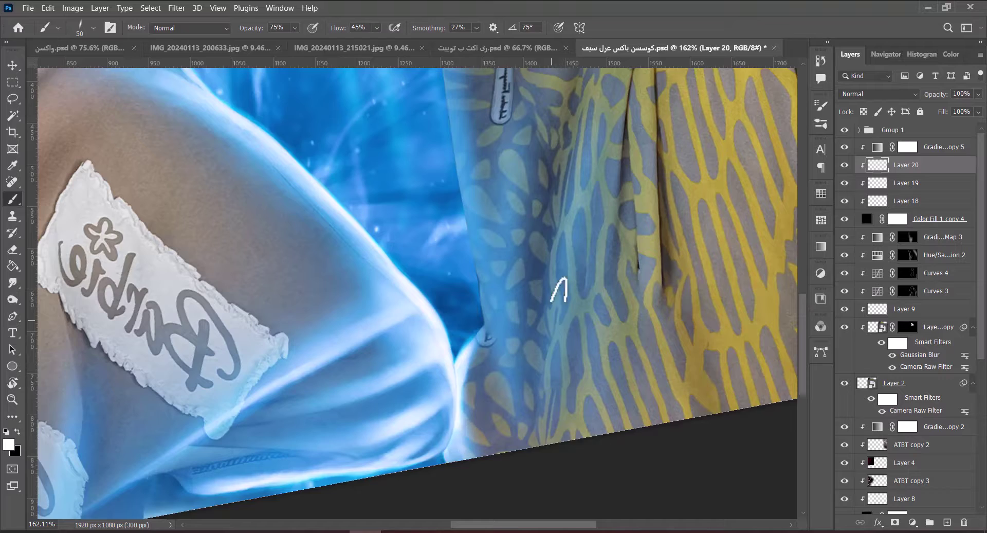
# Brighten the shawl's left edge near the arm, erase excess glow, and paint a bluish rim light along it.
pyautogui.scroll(-4, 560, 288)
pyautogui.moveTo(559, 288); pyautogui.dragTo(452, 233)
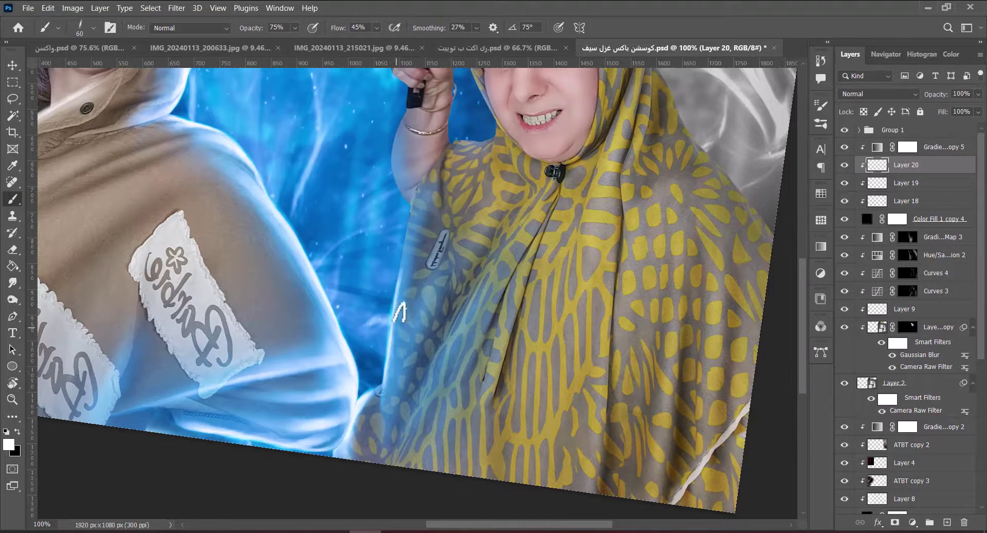
pyautogui.press(']')
pyautogui.press(']')
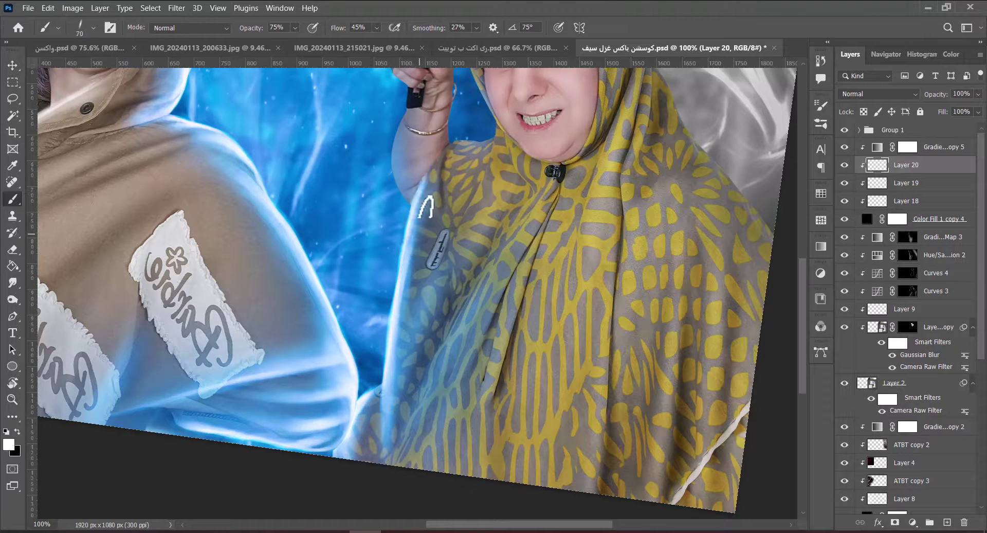
pyautogui.press(']')
pyautogui.moveTo(398, 401)
pyautogui.mouseDown()
pyautogui.moveTo(488, 172)
pyautogui.moveTo(393, 391)
pyautogui.mouseUp()
pyautogui.press('e')
pyautogui.moveTo(485, 238)
pyautogui.mouseDown()
pyautogui.moveTo(470, 265)
pyautogui.moveTo(495, 209)
pyautogui.moveTo(464, 272)
pyautogui.moveTo(437, 278)
pyautogui.mouseUp()
pyautogui.press('b')
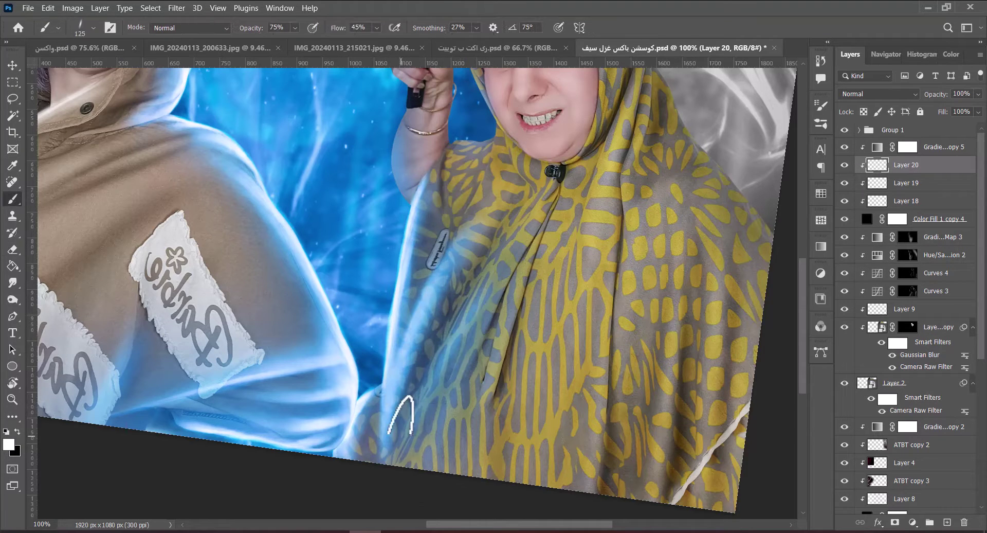
pyautogui.moveTo(401, 414); pyautogui.dragTo(507, 237)
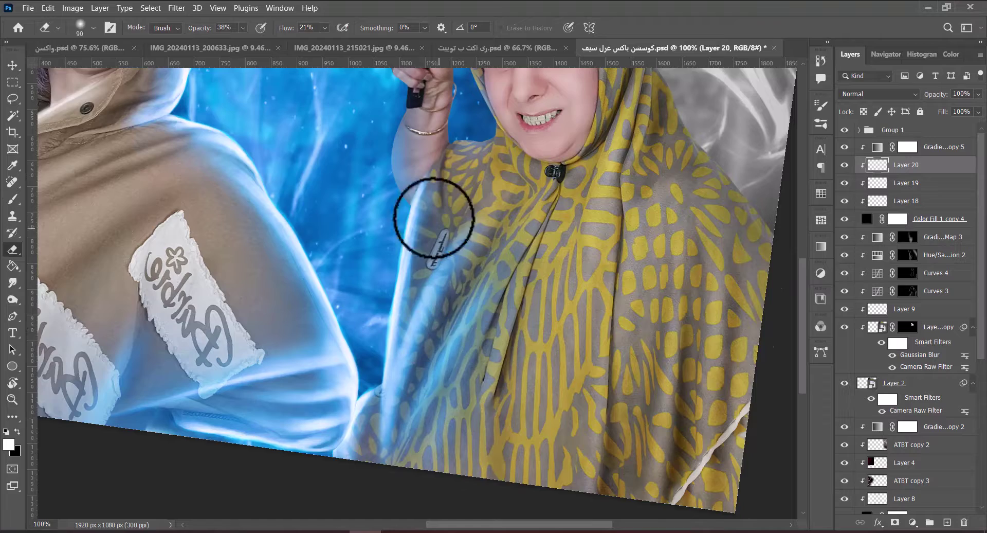
pyautogui.scroll(10, 432, 221)
pyautogui.press('r')
pyautogui.moveTo(403, 218); pyautogui.dragTo(449, 251)
# Paint rim highlights along the raised arm with a size-30 brush.
pyautogui.press('Escape')
pyautogui.press('b')
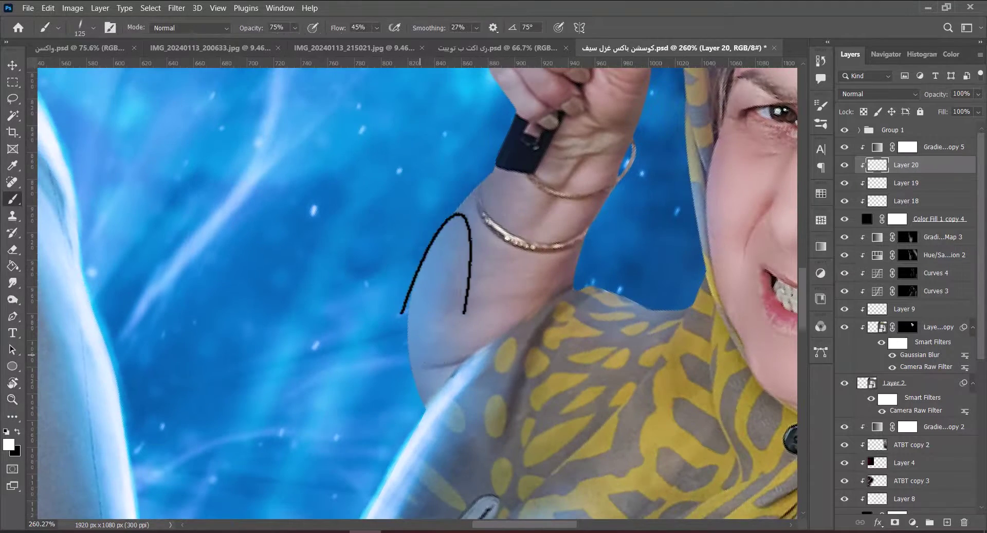
pyautogui.press('[')
pyautogui.press('[')
pyautogui.press('[')
pyautogui.press('[')
pyautogui.press('[')
pyautogui.press('[')
pyautogui.press('[')
pyautogui.press('r')
pyautogui.moveTo(427, 261)
pyautogui.mouseDown()
pyautogui.moveTo(411, 288)
pyautogui.moveTo(394, 281)
pyautogui.mouseUp()
pyautogui.press(']')
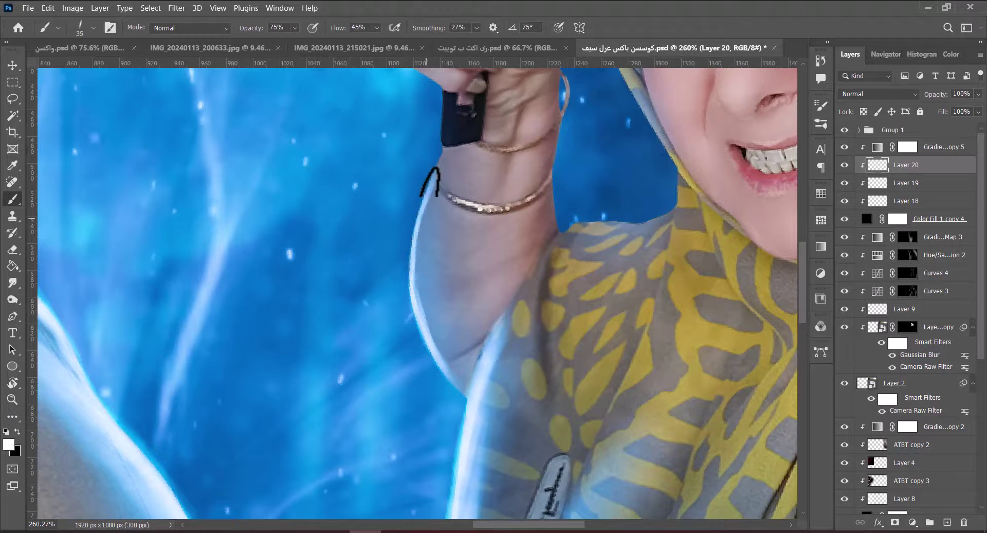
pyautogui.press(']')
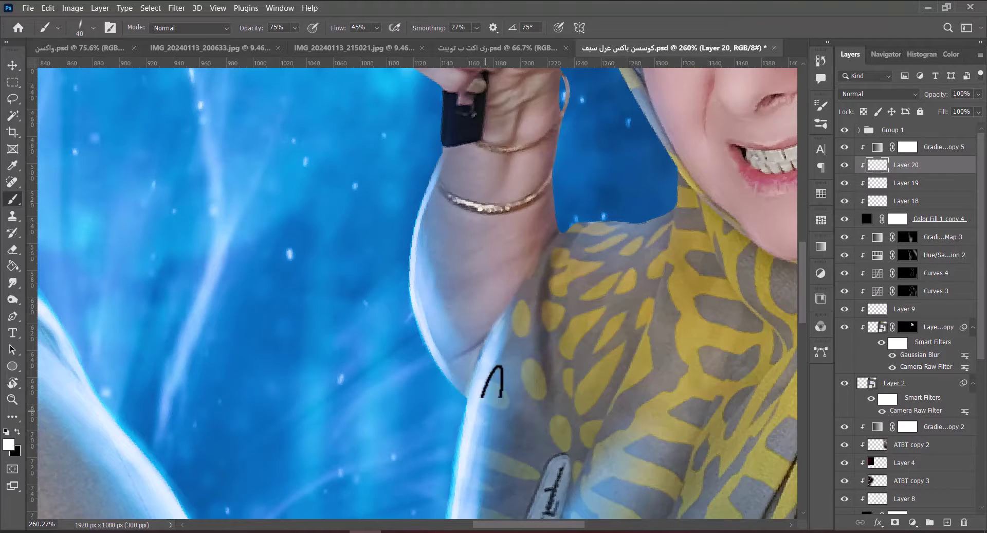
pyautogui.press('h')
pyautogui.moveTo(492, 381); pyautogui.dragTo(424, 337)
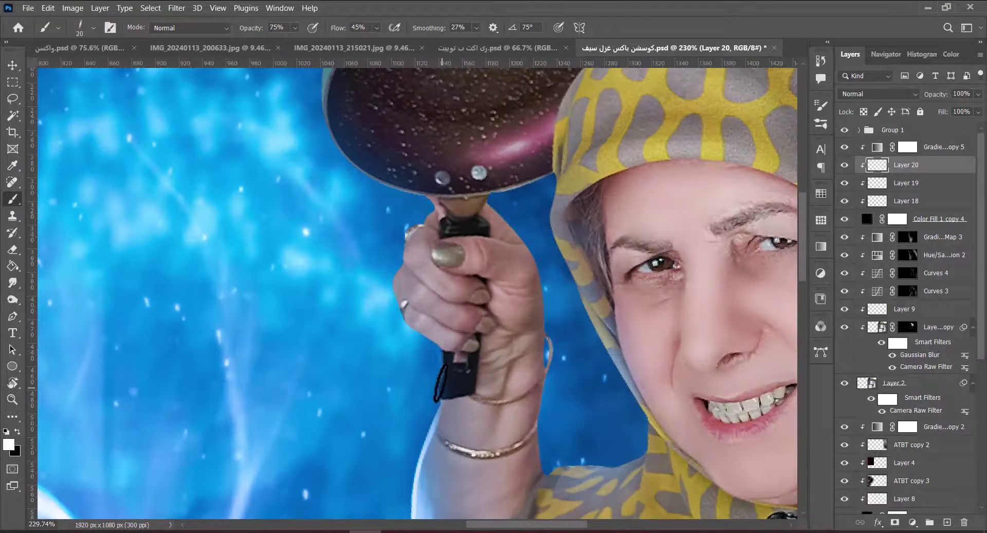
# Add rim highlights around the hand and the frying pan's rim.
pyautogui.press('r')
pyautogui.moveTo(439, 401); pyautogui.dragTo(392, 331)
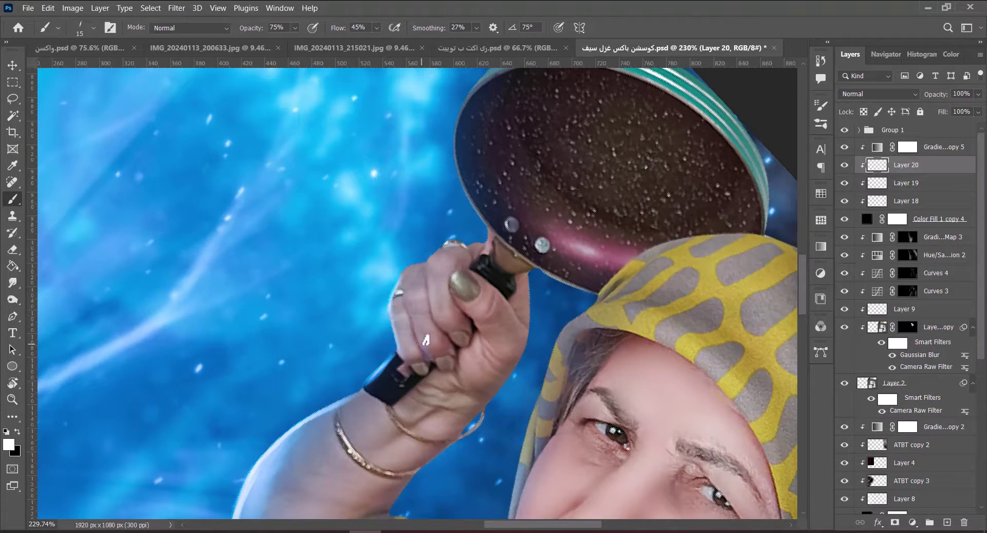
pyautogui.press('r')
pyautogui.moveTo(463, 307); pyautogui.dragTo(497, 250)
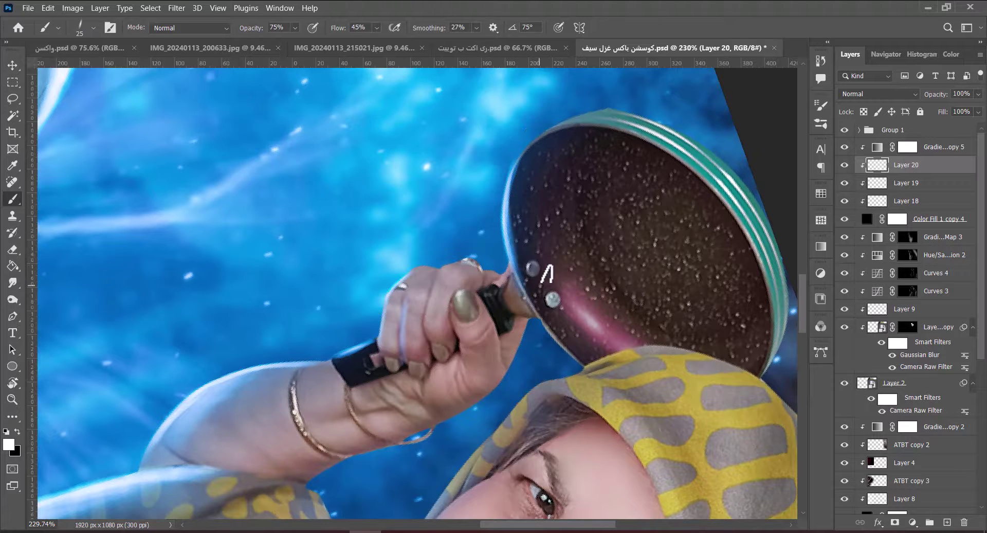
pyautogui.press('h')
pyautogui.moveTo(547, 274); pyautogui.dragTo(416, 332)
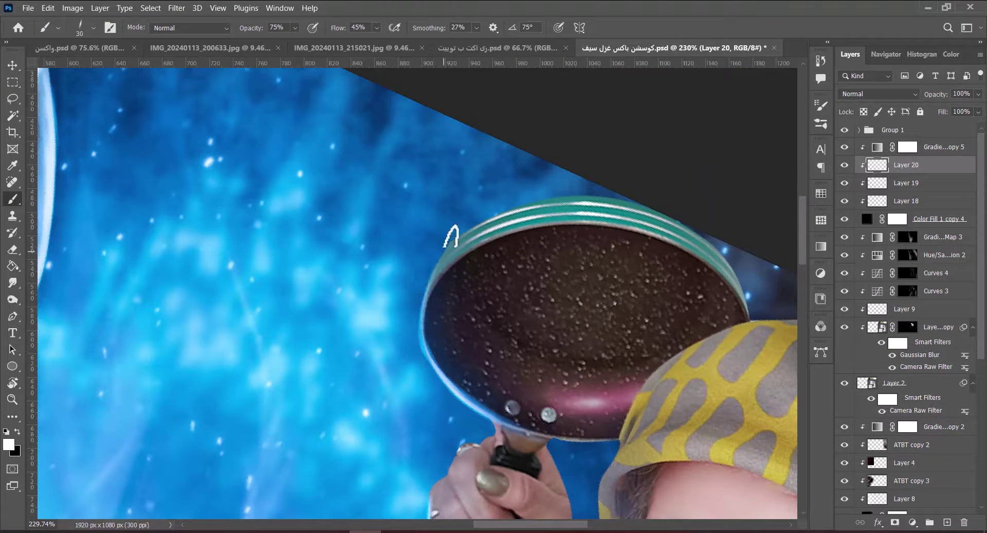
pyautogui.press('r')
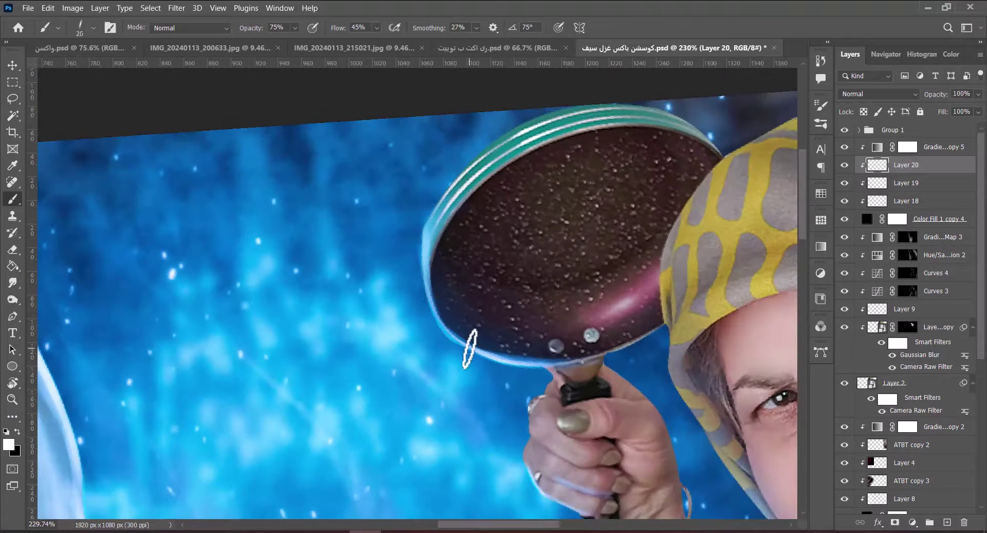
pyautogui.press(']')
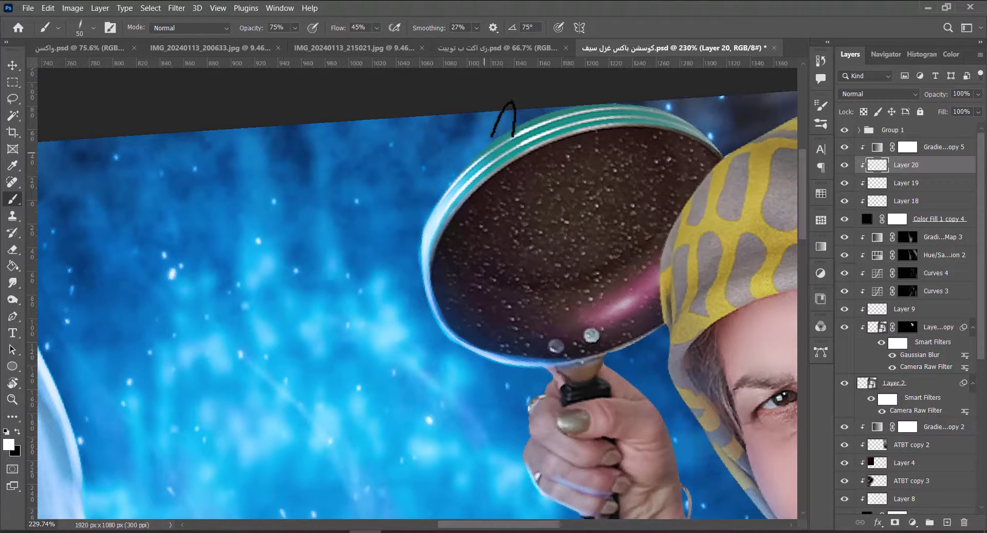
# Paint a white rim along the face's left edge with a size-90 brush, erasing part of it back.
pyautogui.press('h')
pyautogui.moveTo(432, 237)
pyautogui.mouseDown()
pyautogui.moveTo(561, 212)
pyautogui.moveTo(511, 172)
pyautogui.mouseUp()
pyautogui.press('r')
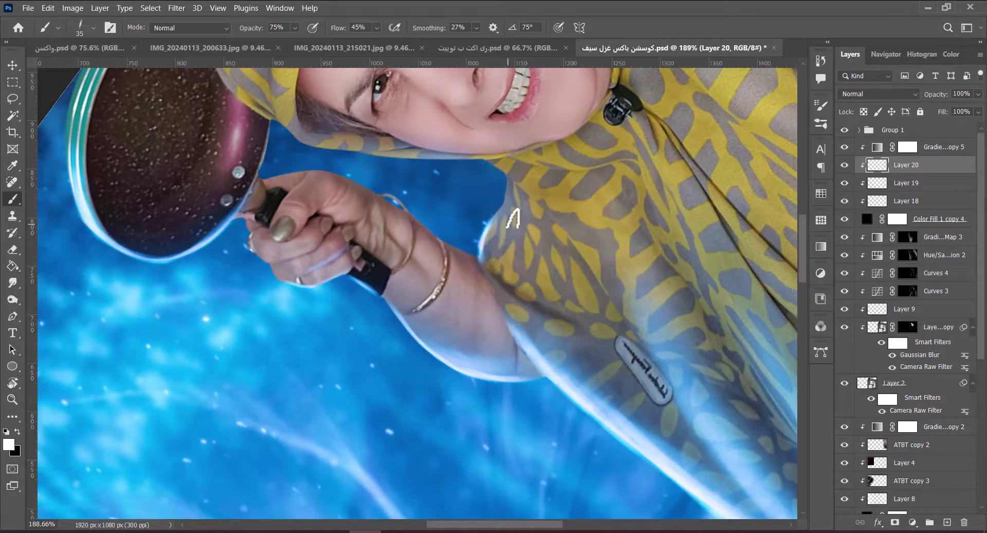
pyautogui.press('r')
pyautogui.moveTo(506, 226); pyautogui.dragTo(568, 283)
pyautogui.press(']')
pyautogui.press(']')
pyautogui.press(']')
pyautogui.press(']')
pyautogui.press(']')
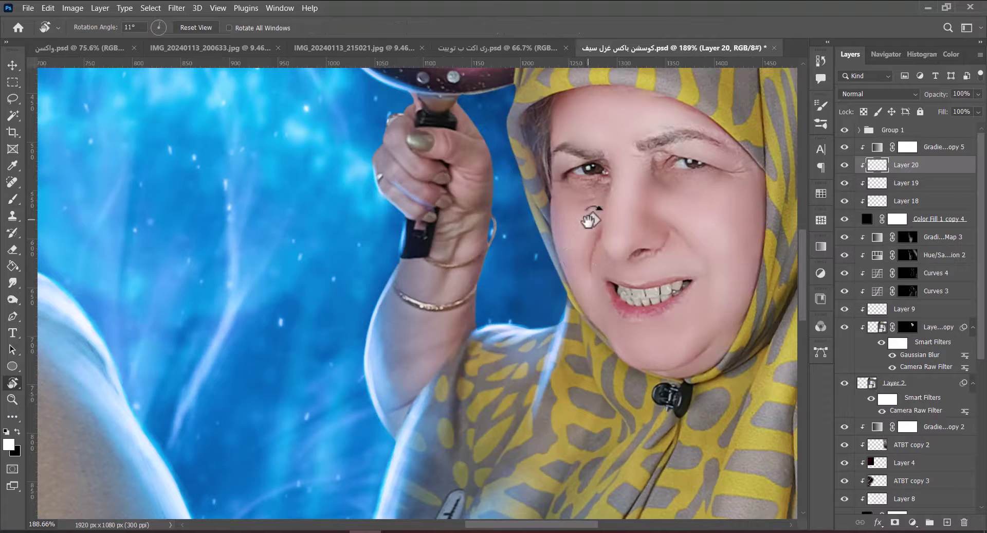
pyautogui.press('r')
pyautogui.moveTo(591, 220); pyautogui.dragTo(568, 308)
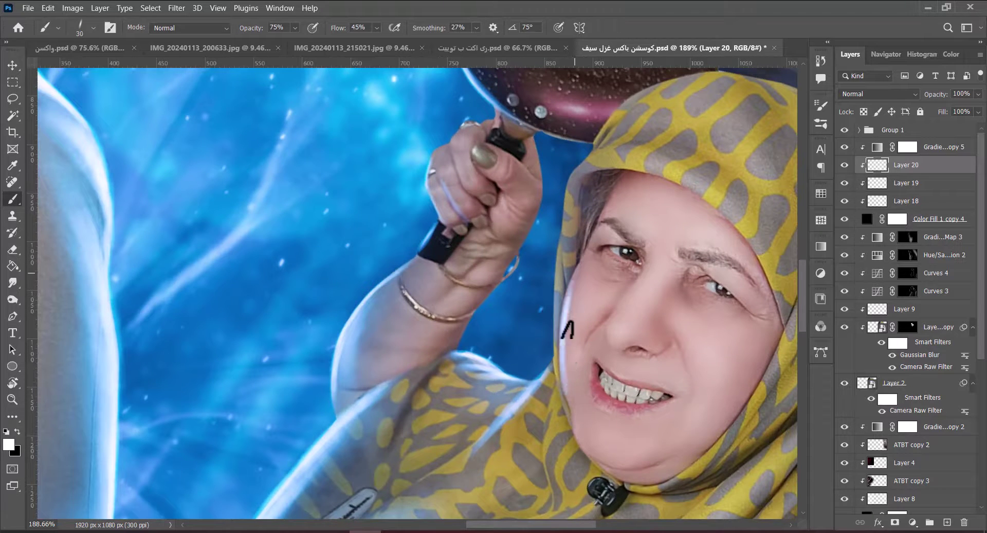
pyautogui.moveTo(580, 260)
pyautogui.mouseDown()
pyautogui.moveTo(593, 236)
pyautogui.moveTo(591, 301)
pyautogui.mouseUp()
pyautogui.press('e')
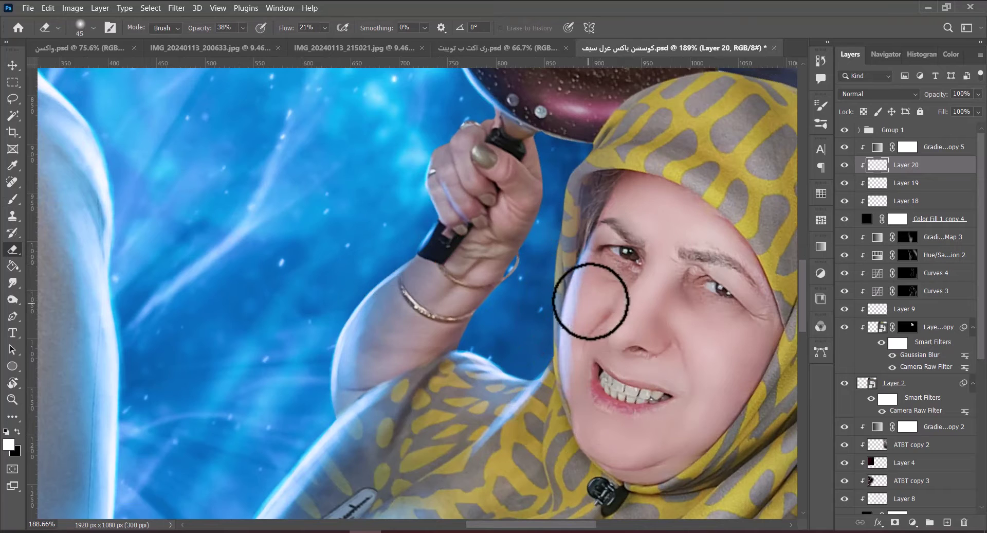
pyautogui.press('b')
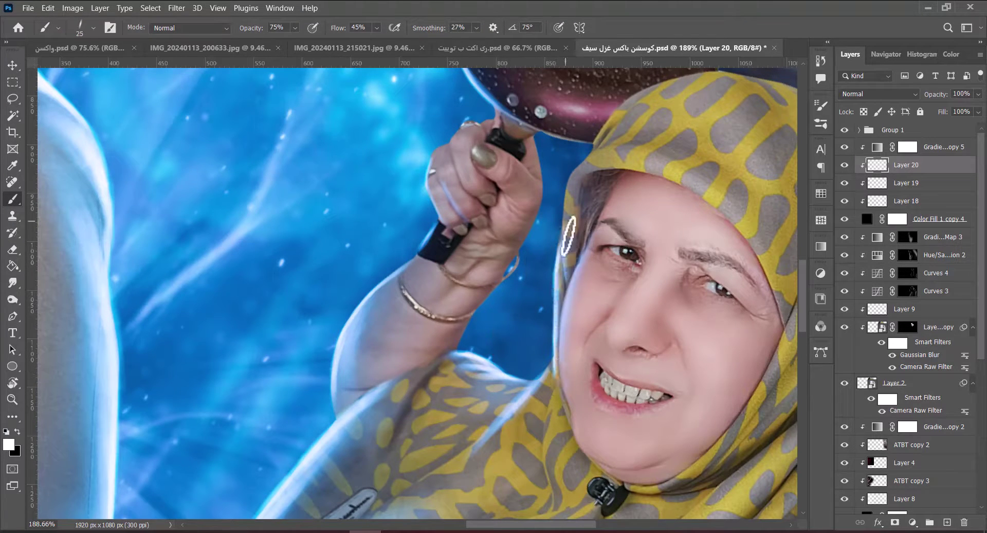
pyautogui.moveTo(561, 369); pyautogui.dragTo(507, 291)
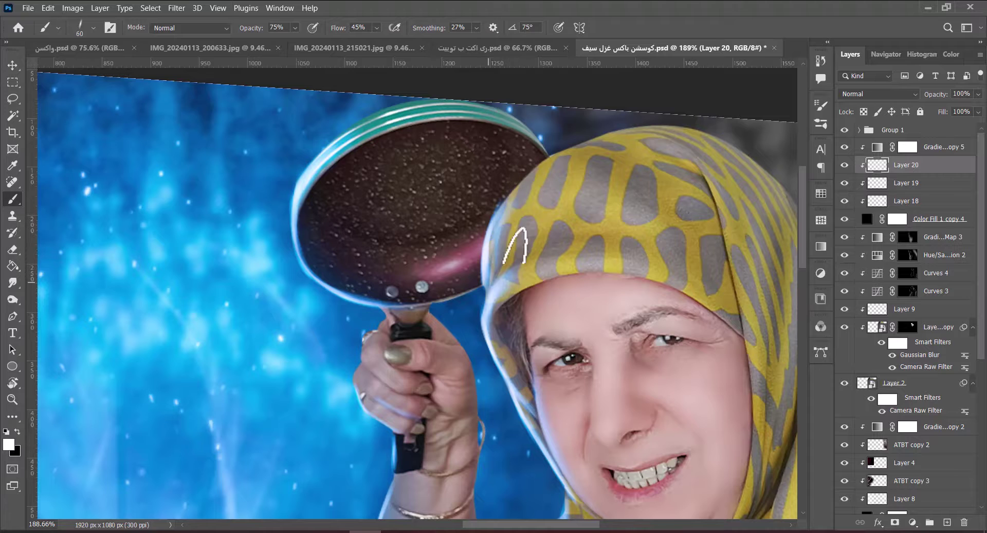
# Reset the view, undo a stray mark on the scarf, and save the document.
pyautogui.hotkey('ctrl', '0')
pyautogui.press('Escape')
pyautogui.hotkey('ctrl', 's')
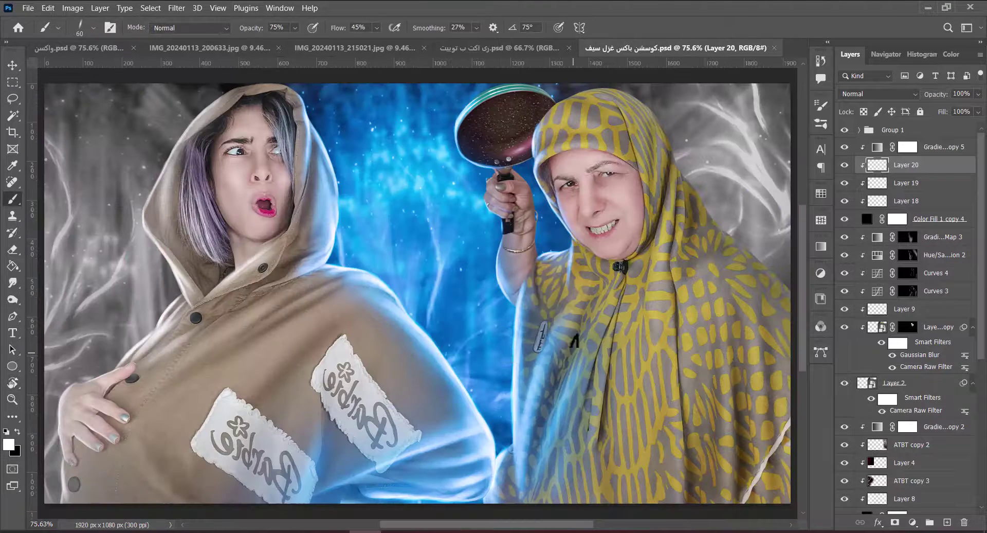
pyautogui.moveTo(571, 241); pyautogui.dragTo(550, 244)
pyautogui.press('[')
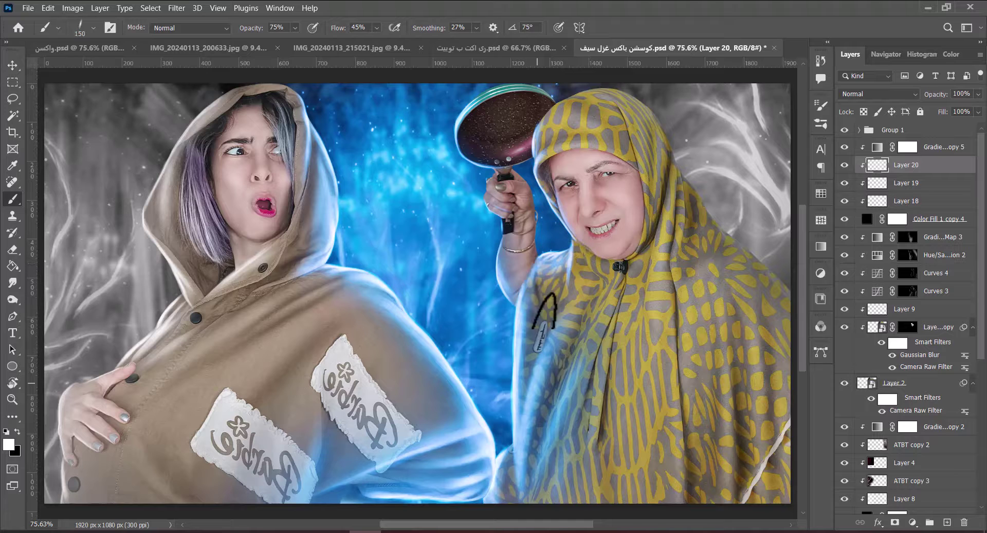
pyautogui.hotkey('ctrl', 'z')
pyautogui.hotkey('ctrl', 's')
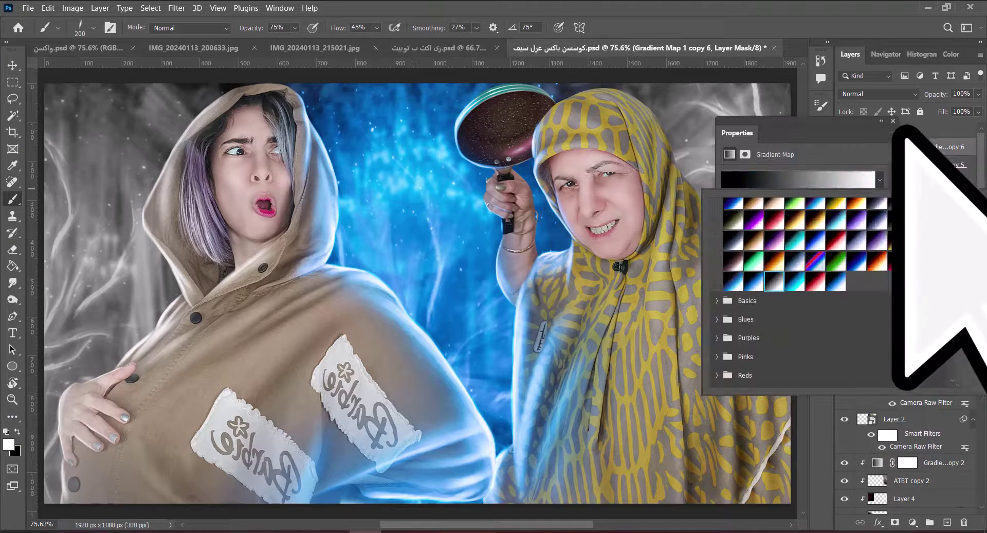
# Add Layer 21 and set up a soft round brush at size 400.
pyautogui.click(947, 522)
pyautogui.rightClick(571, 188)
pyautogui.doubleClick(633, 345)
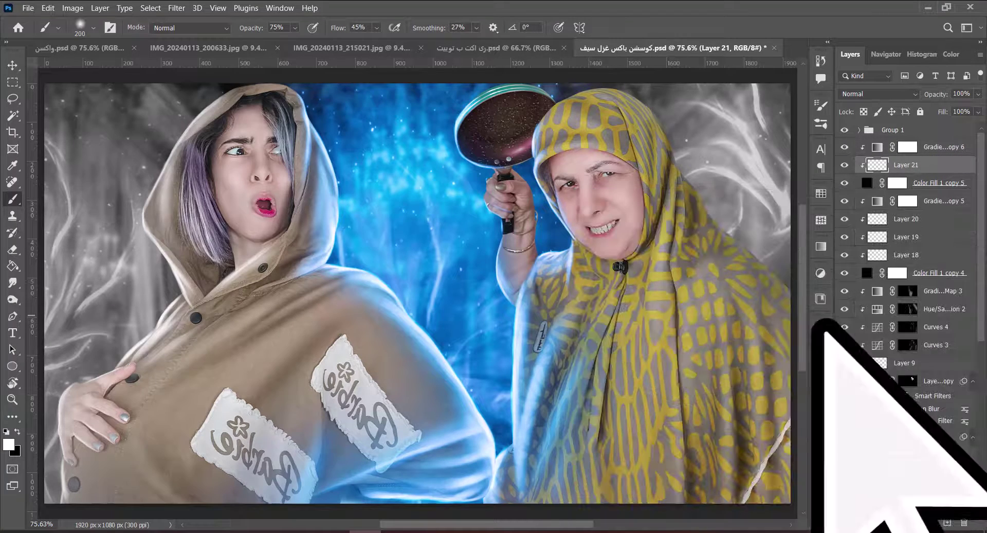
pyautogui.hscroll(4, 578, 308)
pyautogui.press(']')
pyautogui.press(']')
pyautogui.press(']')
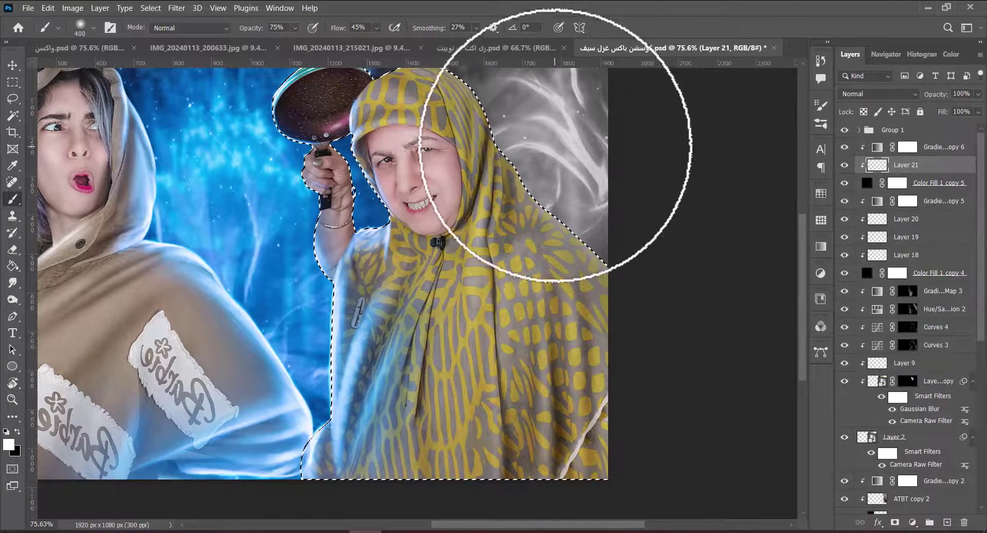
pyautogui.scroll(3, 535, 220)
# Add Layer 22 with a narrow angled elliptical brush at size 90, deselect, and add Layer 23.
pyautogui.click(947, 522)
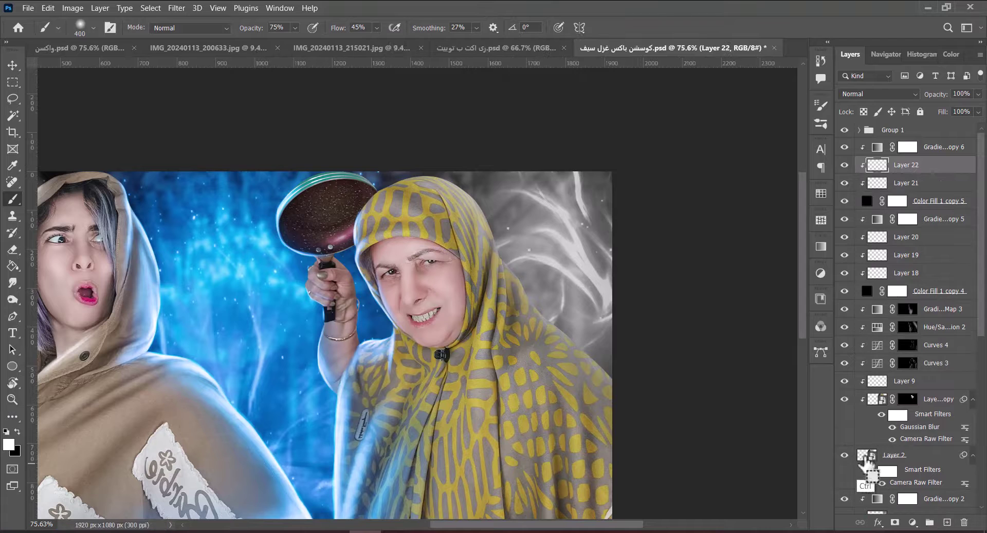
pyautogui.rightClick(502, 360)
pyautogui.doubleClick(630, 375)
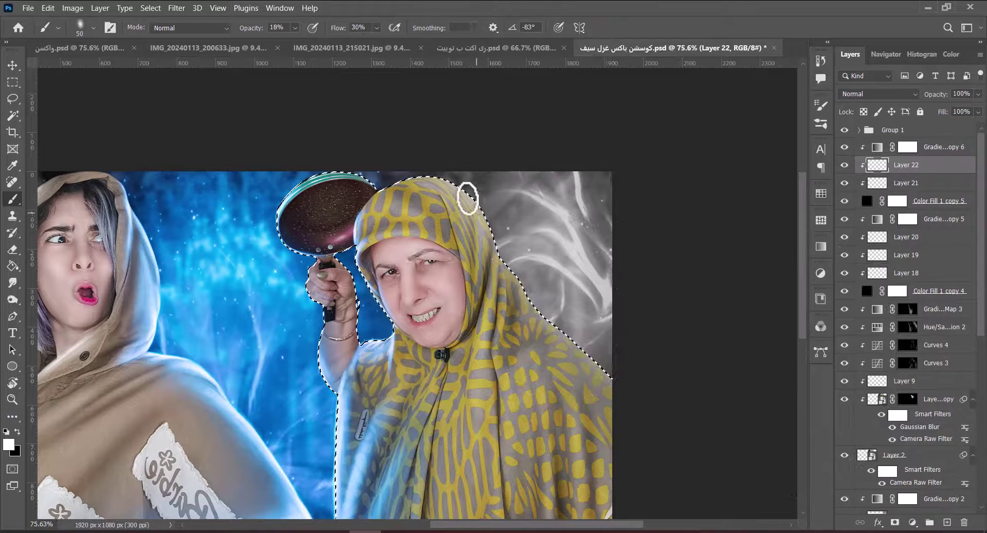
pyautogui.press('[')
pyautogui.press('[')
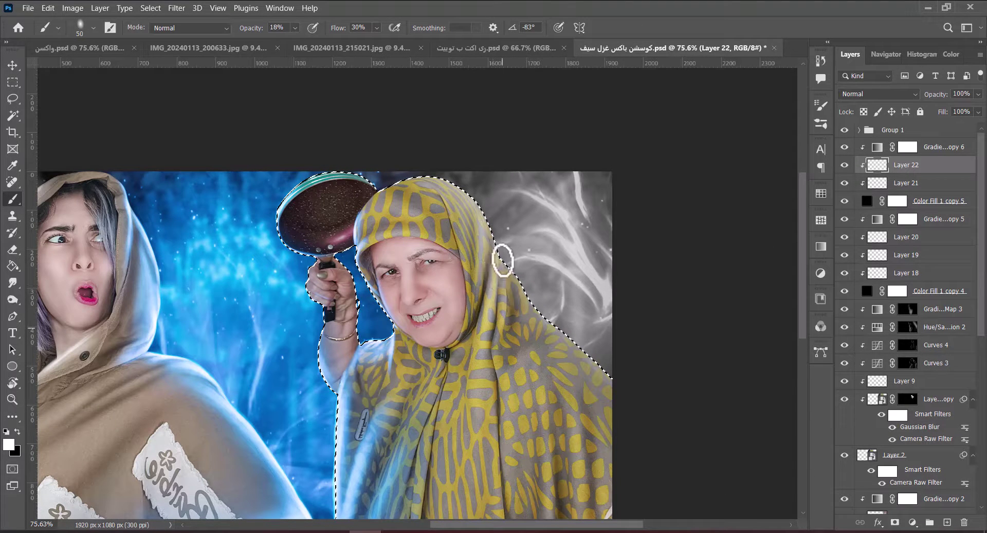
pyautogui.press(']')
pyautogui.press(']')
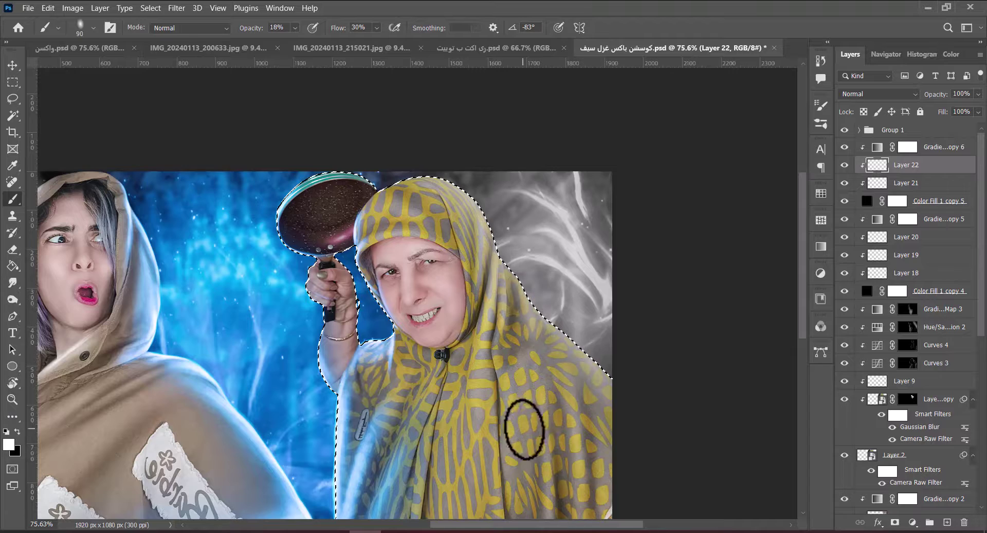
pyautogui.scroll(-2, 534, 339)
pyautogui.hscroll(1, 535, 339)
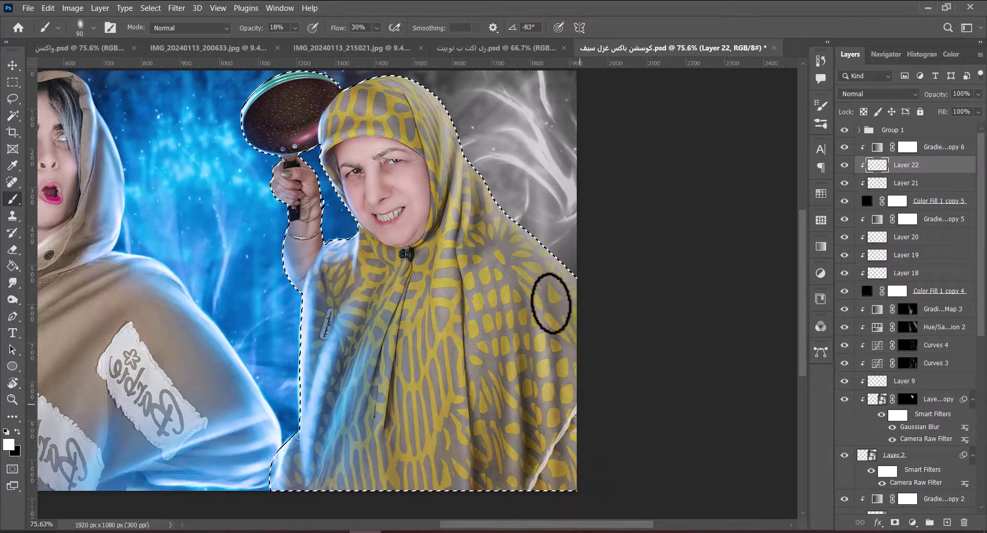
pyautogui.hotkey('ctrl', 'd')
pyautogui.click(948, 521)
# Zoom in on the hijab, pick the first custom brush, rotate the view, and paint a white highlight along its left edge.
pyautogui.scroll(4, 549, 370)
pyautogui.moveTo(549, 369); pyautogui.dragTo(463, 216)
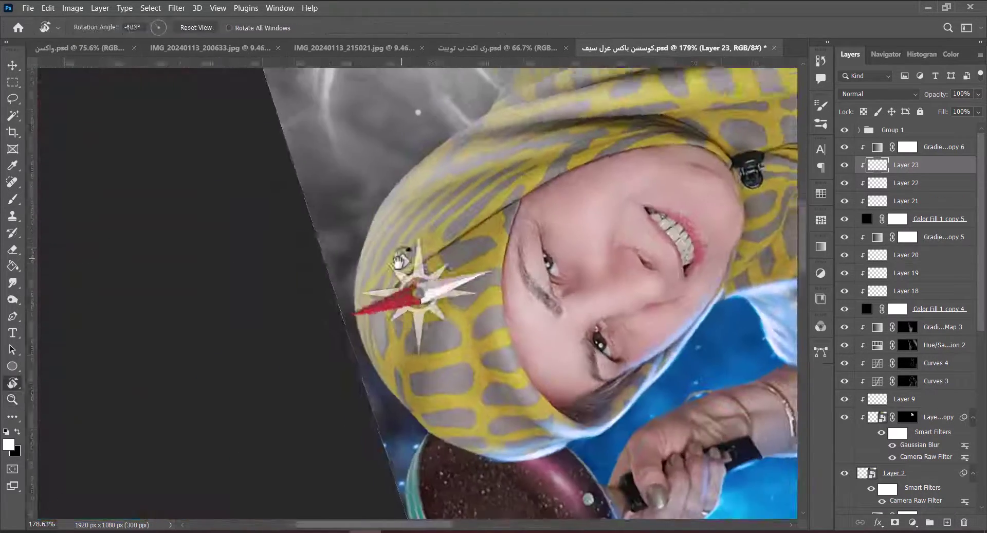
pyautogui.rightClick(422, 188)
pyautogui.doubleClick(455, 396)
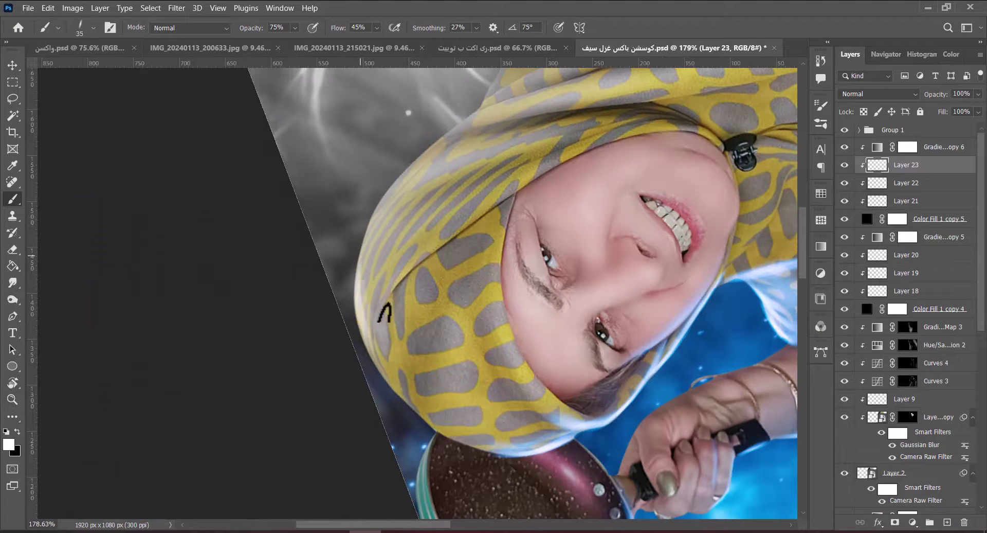
pyautogui.press('r')
pyautogui.moveTo(396, 334); pyautogui.dragTo(412, 352)
pyautogui.press('b')
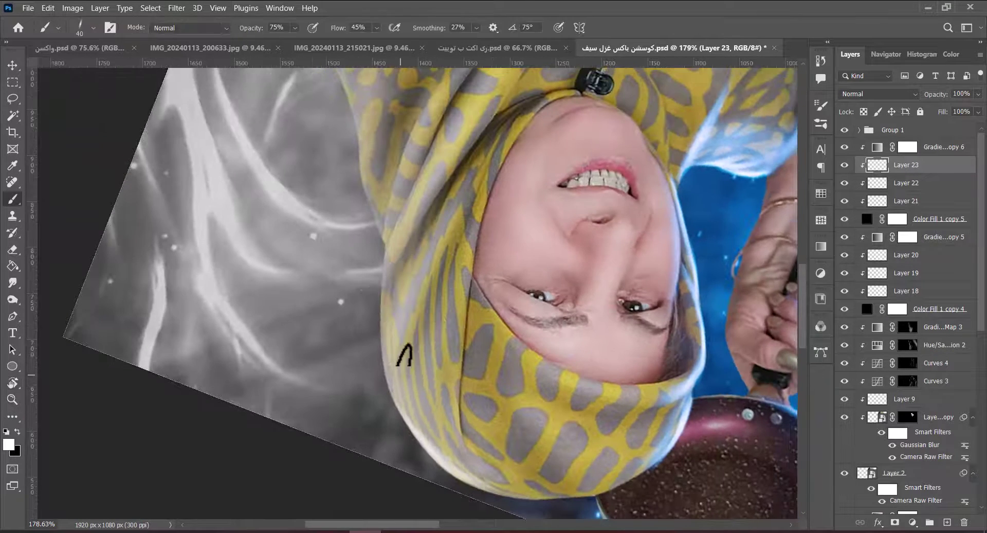
pyautogui.press(']')
pyautogui.press(']')
pyautogui.press(']')
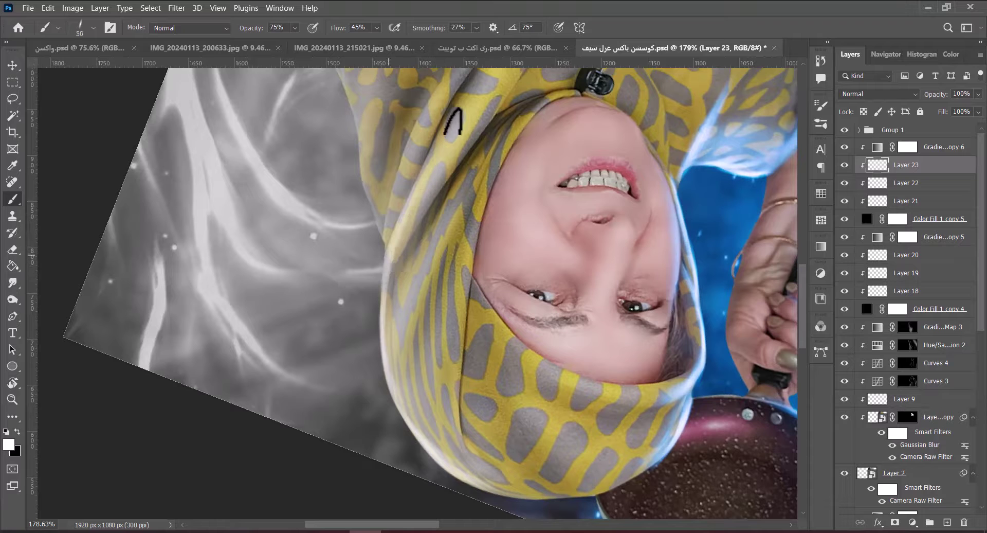
pyautogui.moveTo(437, 233)
pyautogui.mouseDown()
pyautogui.moveTo(412, 371)
pyautogui.moveTo(437, 216)
pyautogui.moveTo(419, 257)
pyautogui.mouseUp()
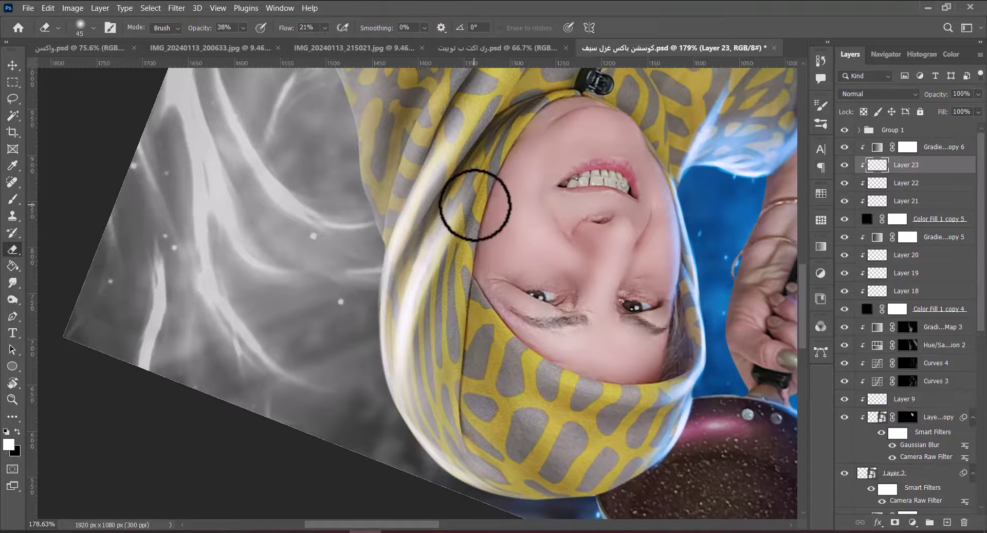
# Brighten the white highlight down the hijab edge with a larger brush, then zoom out slightly.
pyautogui.scroll(3, 452, 268)
pyautogui.press('[')
pyautogui.press('[')
pyautogui.press('[')
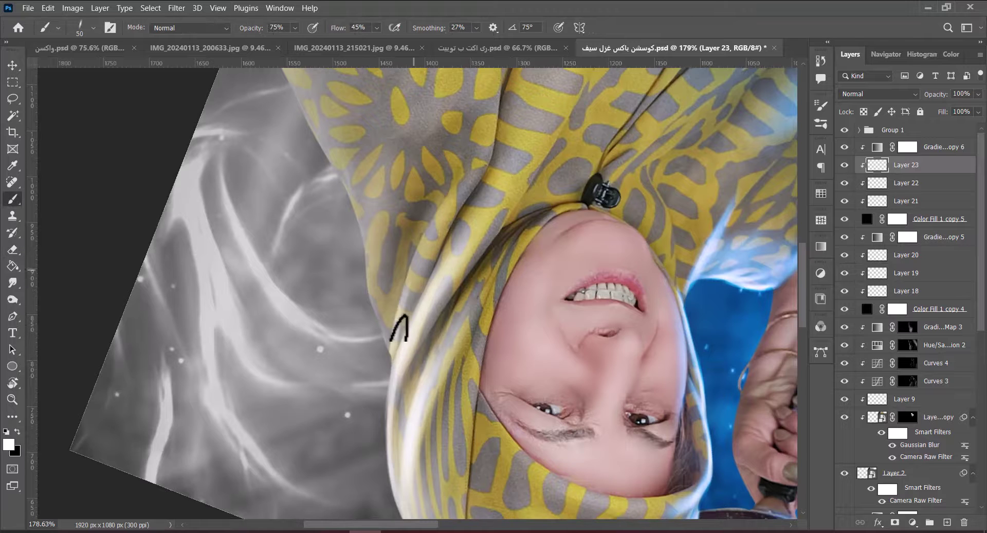
pyautogui.press(']')
pyautogui.press(']')
pyautogui.press(']')
pyautogui.press(']')
pyautogui.press(']')
pyautogui.moveTo(461, 157); pyautogui.dragTo(409, 271)
pyautogui.scroll(-2, 448, 301)
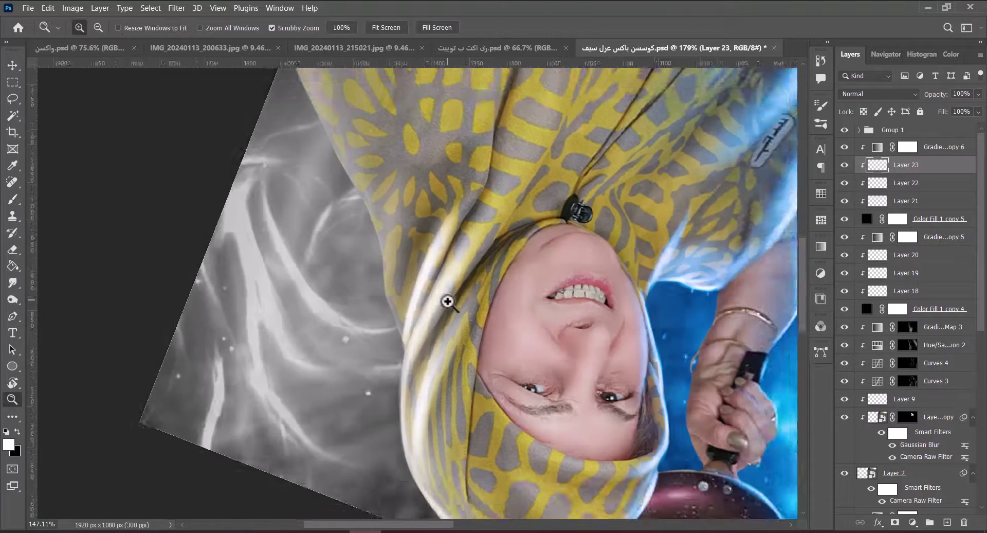
pyautogui.press('r')
pyautogui.moveTo(447, 301)
pyautogui.mouseDown()
pyautogui.moveTo(434, 220)
pyautogui.moveTo(421, 206)
pyautogui.mouseUp()
pyautogui.press('[')
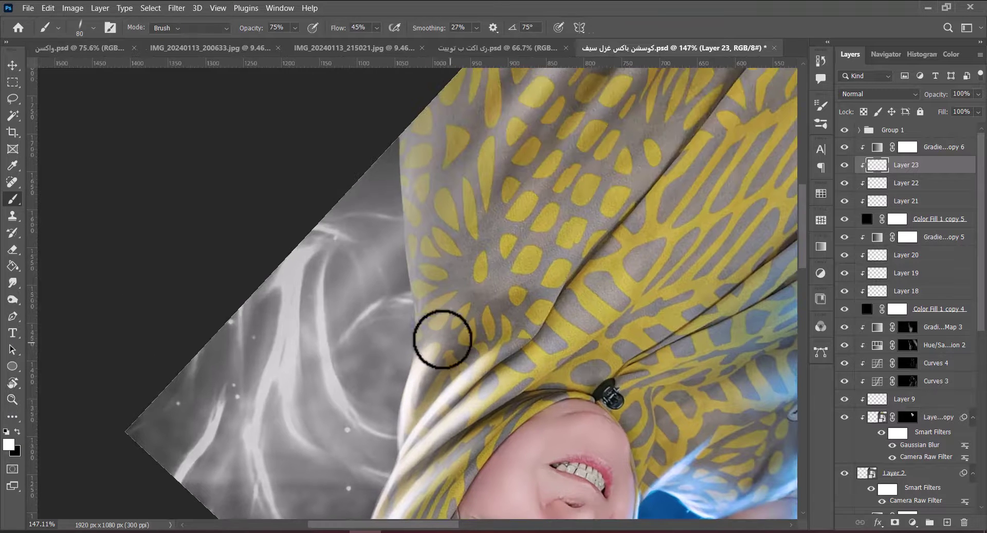
# Turn the view back upright, fit the whole image in the window, and save the document.
pyautogui.press('r')
pyautogui.moveTo(440, 334)
pyautogui.mouseDown()
pyautogui.moveTo(456, 214)
pyautogui.moveTo(453, 221)
pyautogui.mouseUp()
pyautogui.press('[')
pyautogui.press('[')
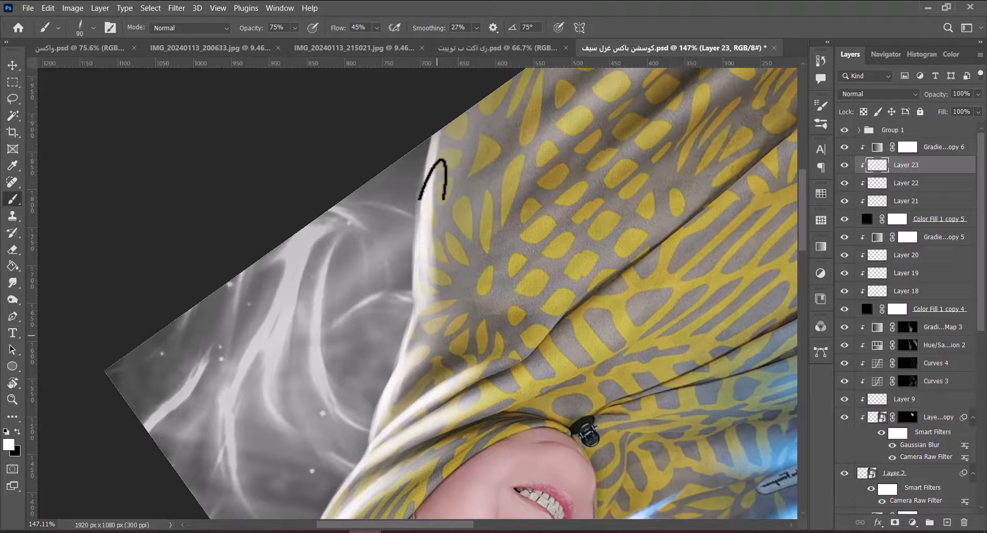
pyautogui.scroll(-4, 420, 285)
pyautogui.press('r')
pyautogui.moveTo(447, 346)
pyautogui.mouseDown()
pyautogui.moveTo(497, 257)
pyautogui.moveTo(448, 305)
pyautogui.mouseUp()
pyautogui.press('e')
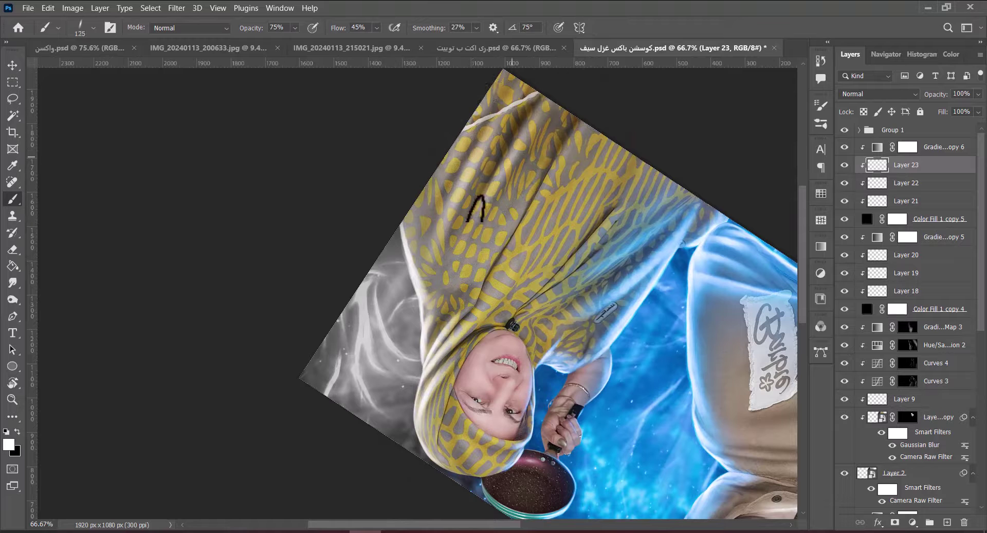
pyautogui.moveTo(455, 206); pyautogui.dragTo(440, 406)
pyautogui.hotkey('ctrl', '0')
pyautogui.hotkey('ctrl', 's')
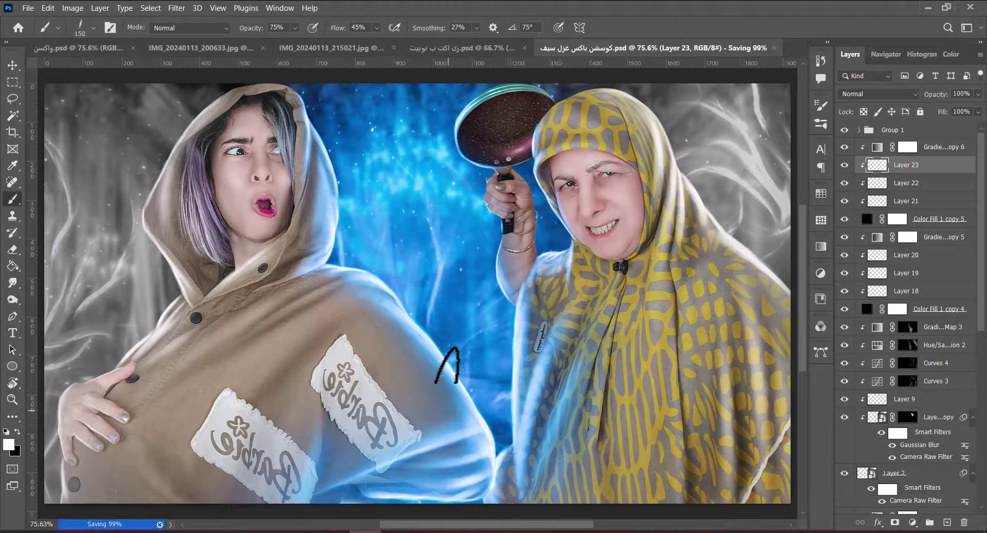
# Add new empty layers and set up a large soft round brush at lowered opacity.
pyautogui.click(918, 255)
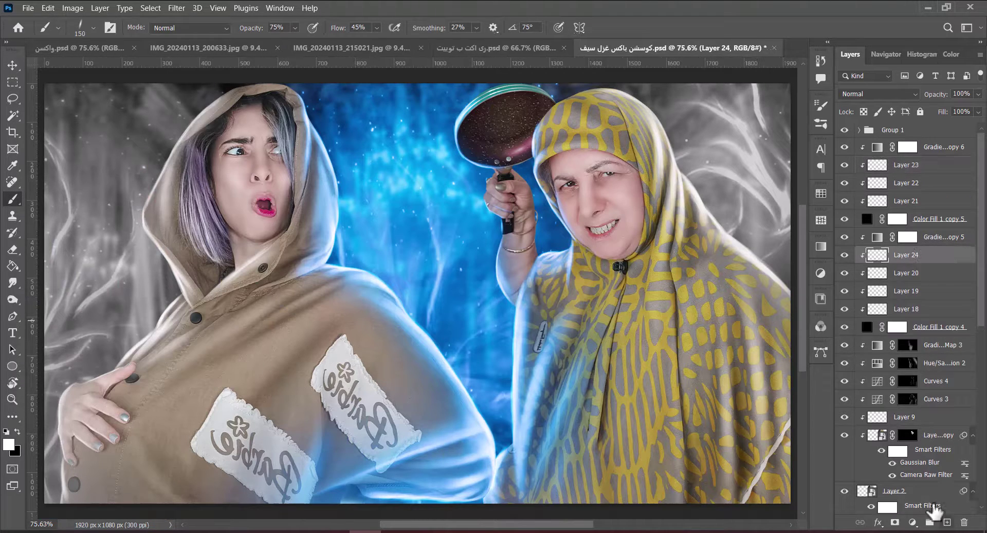
pyautogui.click(947, 522)
pyautogui.rightClick(577, 189)
pyautogui.doubleClick(617, 406)
pyautogui.hotkey('ctrl', '-')
pyautogui.hotkey('ctrl', '-')
pyautogui.press('3')
pyautogui.press('7')
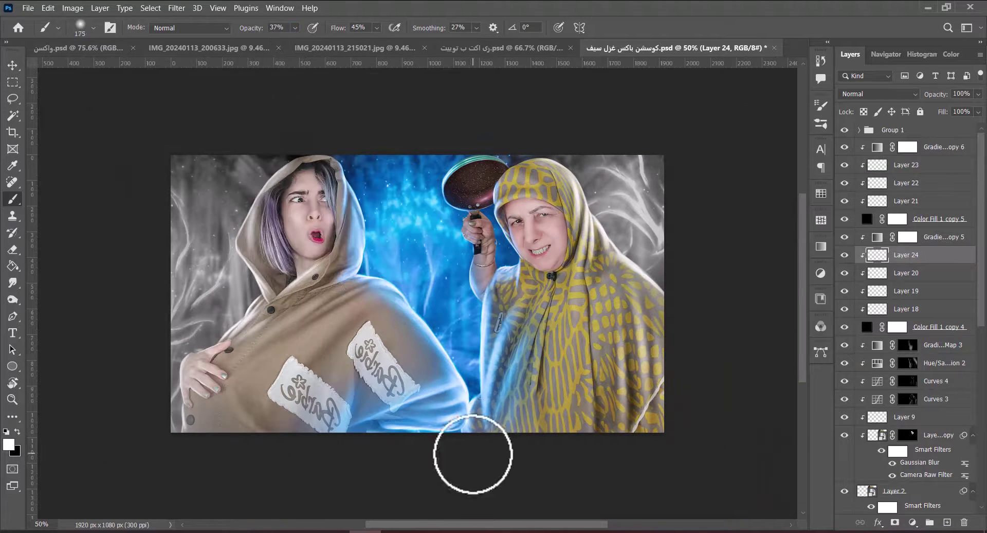
pyautogui.press(']')
pyautogui.press(']')
pyautogui.press(']')
pyautogui.press(']')
pyautogui.press(']')
pyautogui.press(']')
pyautogui.press(']')
pyautogui.press(']')
pyautogui.press(']')
pyautogui.press(']')
pyautogui.press(']')
pyautogui.hotkey('alt', ']')
pyautogui.hotkey('alt', ']')
pyautogui.hotkey('alt', ']')
pyautogui.hotkey('alt', ']')
pyautogui.hotkey('alt', ']')
pyautogui.click(948, 522)
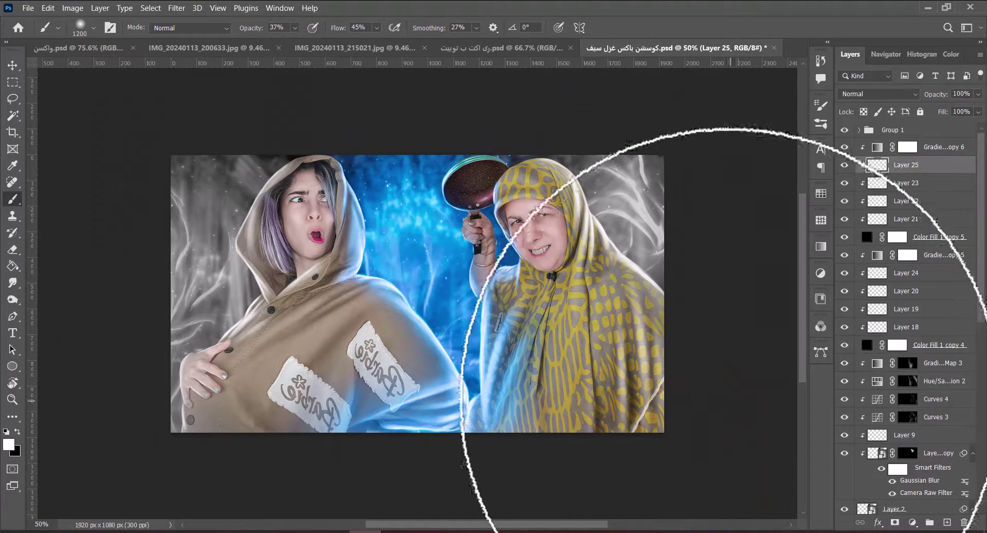
pyautogui.press('v')
pyautogui.hotkey('ctrl', '0')
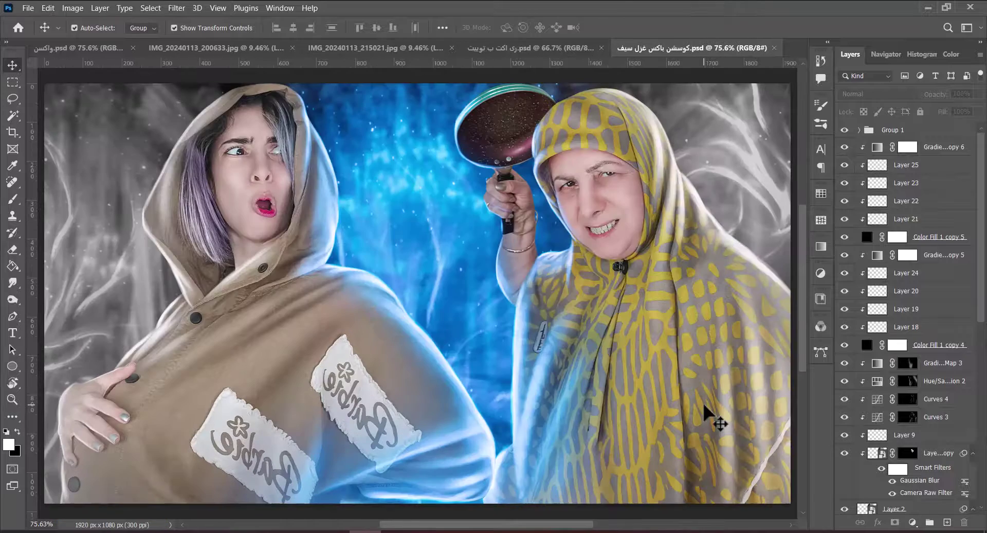
# Add a Color Lookup adjustment using 3Strip.look and compare the image with and without it.
pyautogui.click(912, 522)
pyautogui.click(882, 498)
pyautogui.click(823, 176)
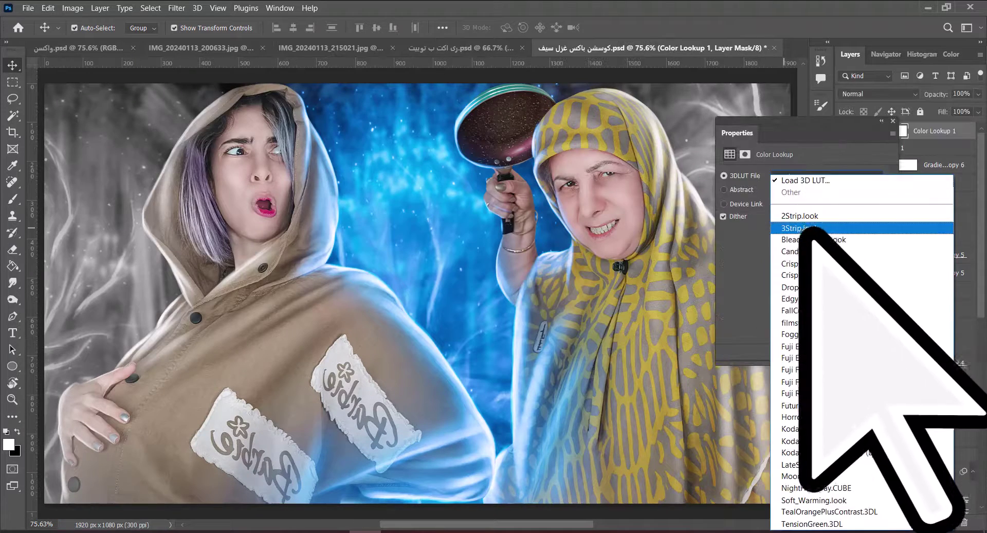
pyautogui.click(820, 220)
pyautogui.click(893, 121)
pyautogui.click(844, 131)
pyautogui.click(845, 131)
pyautogui.click(844, 131)
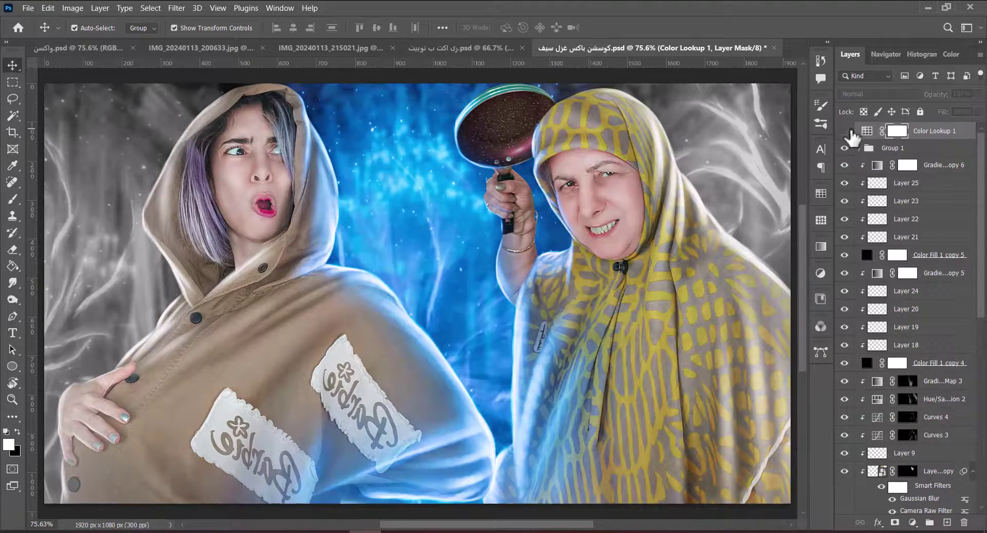
pyautogui.click(844, 131)
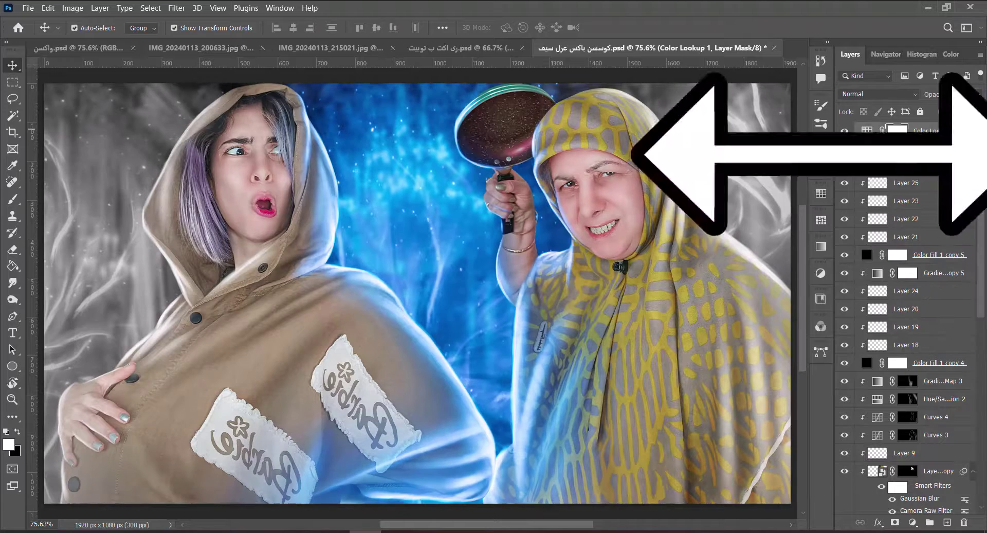
# Set the Color Lookup to 56% opacity and stamp all visible layers into a new layer.
pyautogui.press('5')
pyautogui.press('6')
pyautogui.hotkey('ctrl', 'alt', 'shift', 'e')
pyautogui.click(177, 8)
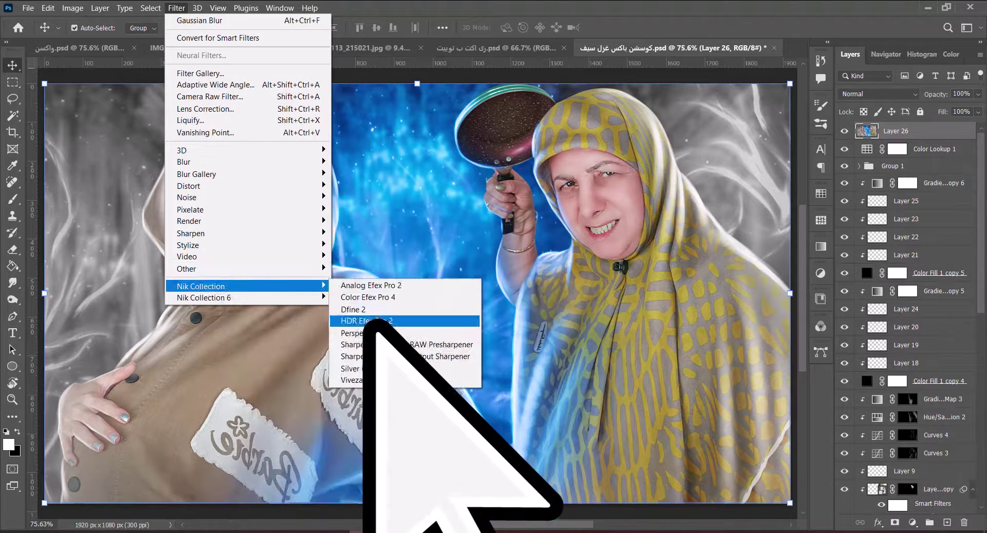
# Apply HDR Efex Pro 2 with the 07 - Bright preset and set that layer to 31% opacity.
pyautogui.click(406, 301)
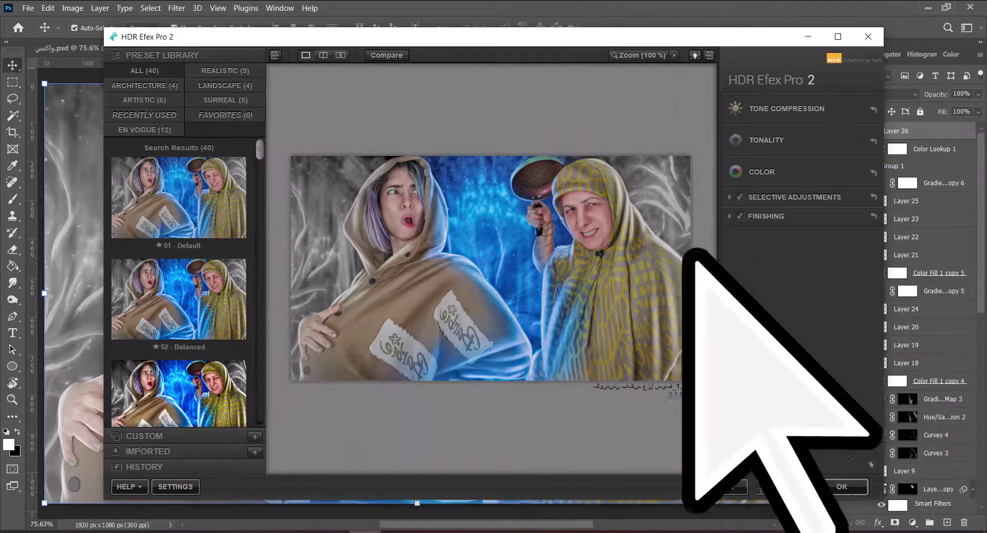
pyautogui.moveTo(260, 152); pyautogui.dragTo(269, 165)
pyautogui.click(242, 221)
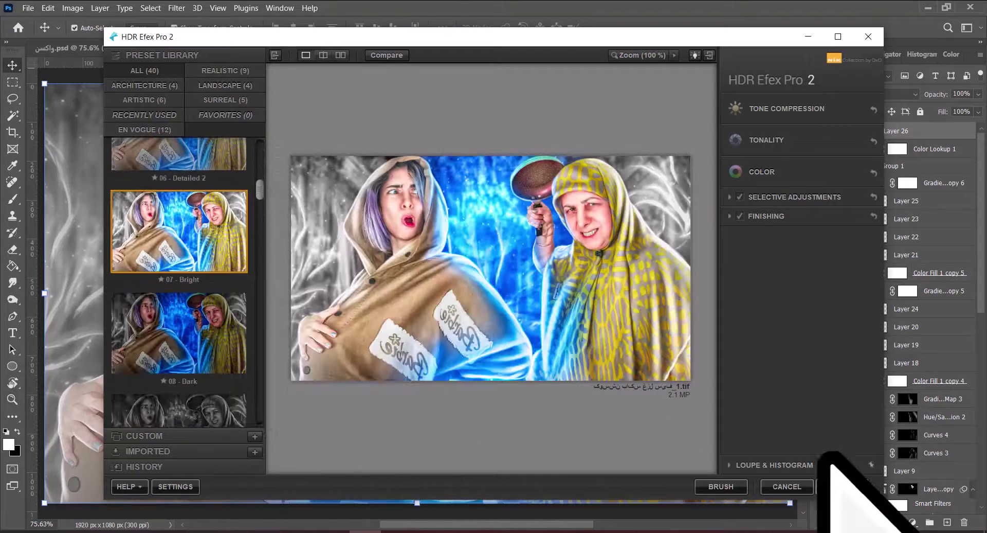
pyautogui.click(843, 486)
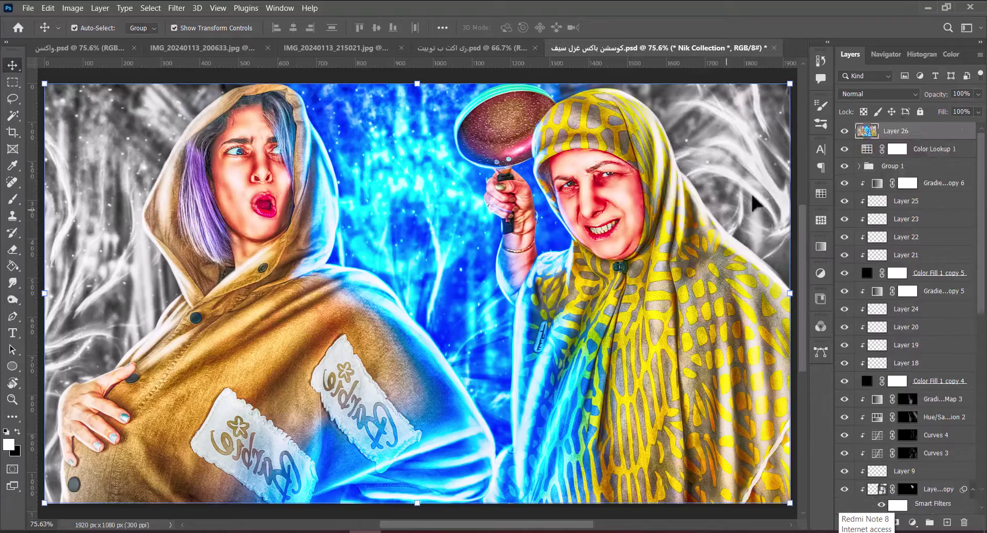
pyautogui.moveTo(946, 94); pyautogui.dragTo(931, 97)
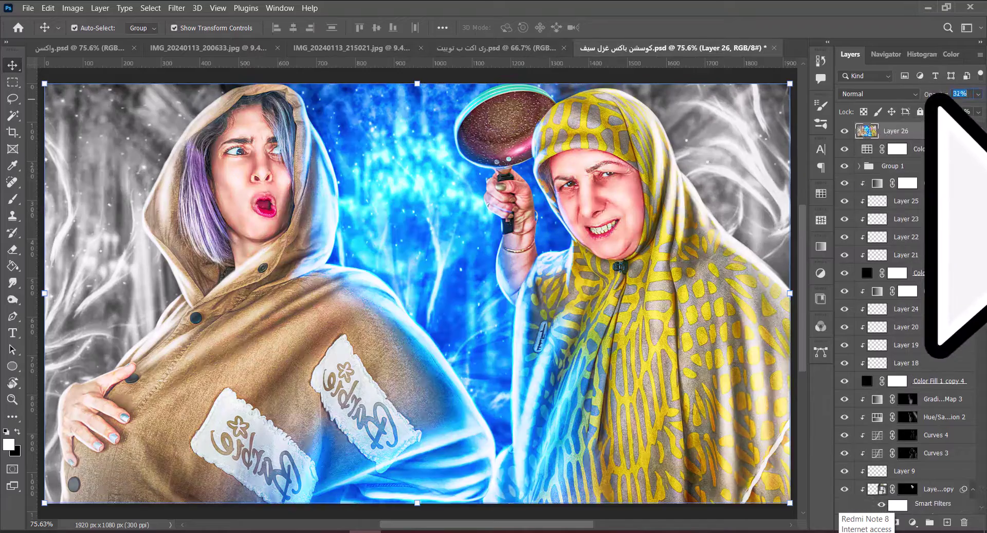
pyautogui.press('Return')
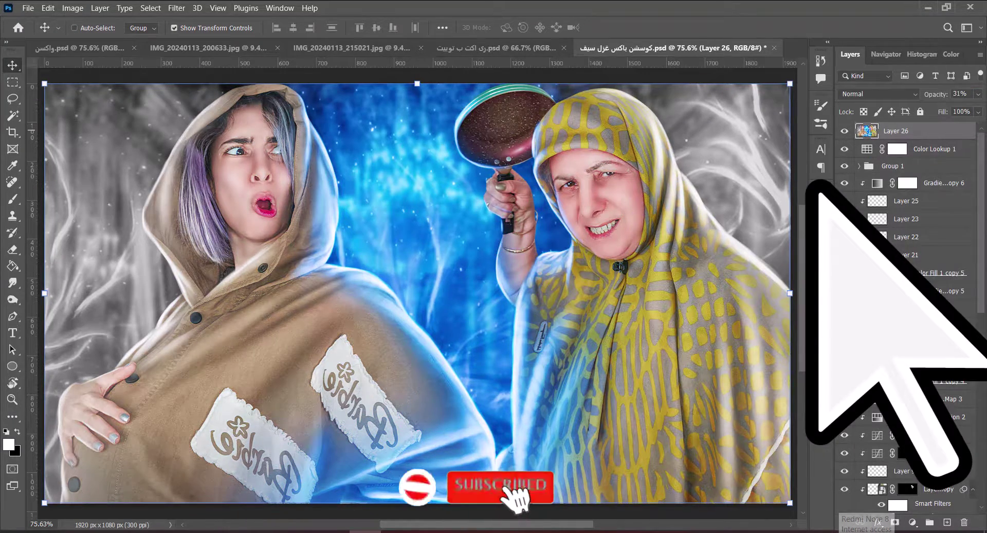
# Stamp visible layers into a new layer and lift the shadows and blacks in Camera Raw Filter.
pyautogui.hotkey('ctrl', 'shift', 'alt', 'e')
pyautogui.click(176, 8)
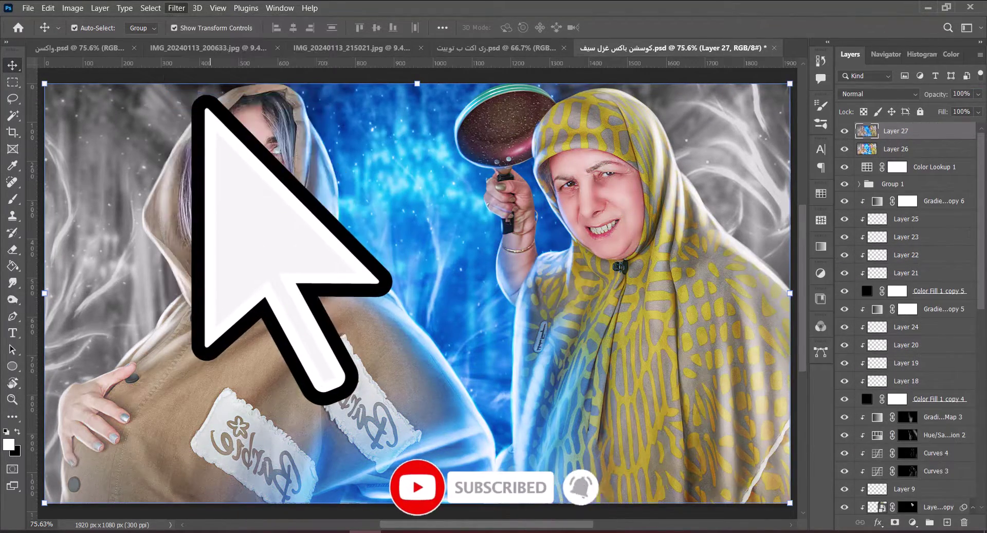
pyautogui.hotkey('ctrl', 'shift', 'a')
pyautogui.moveTo(811, 367); pyautogui.dragTo(843, 367)
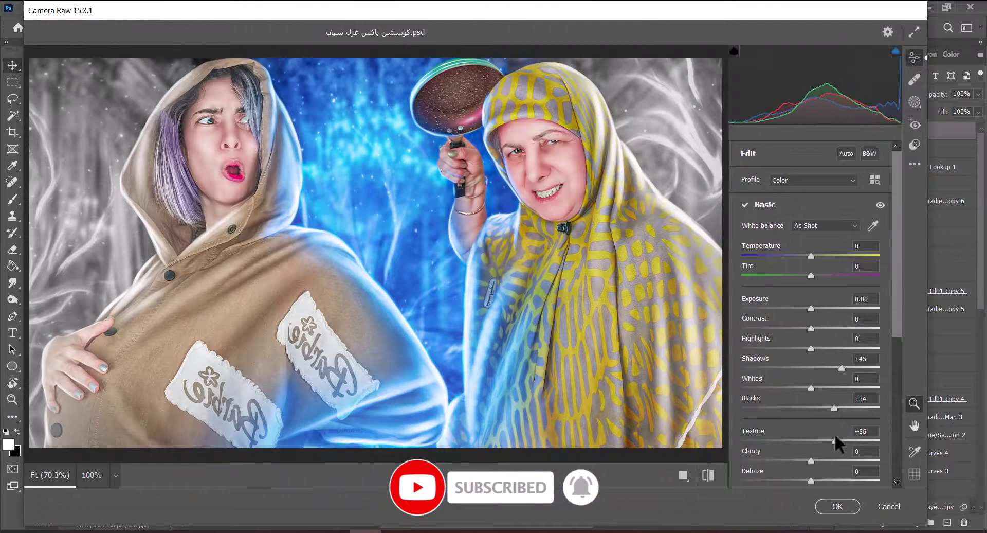